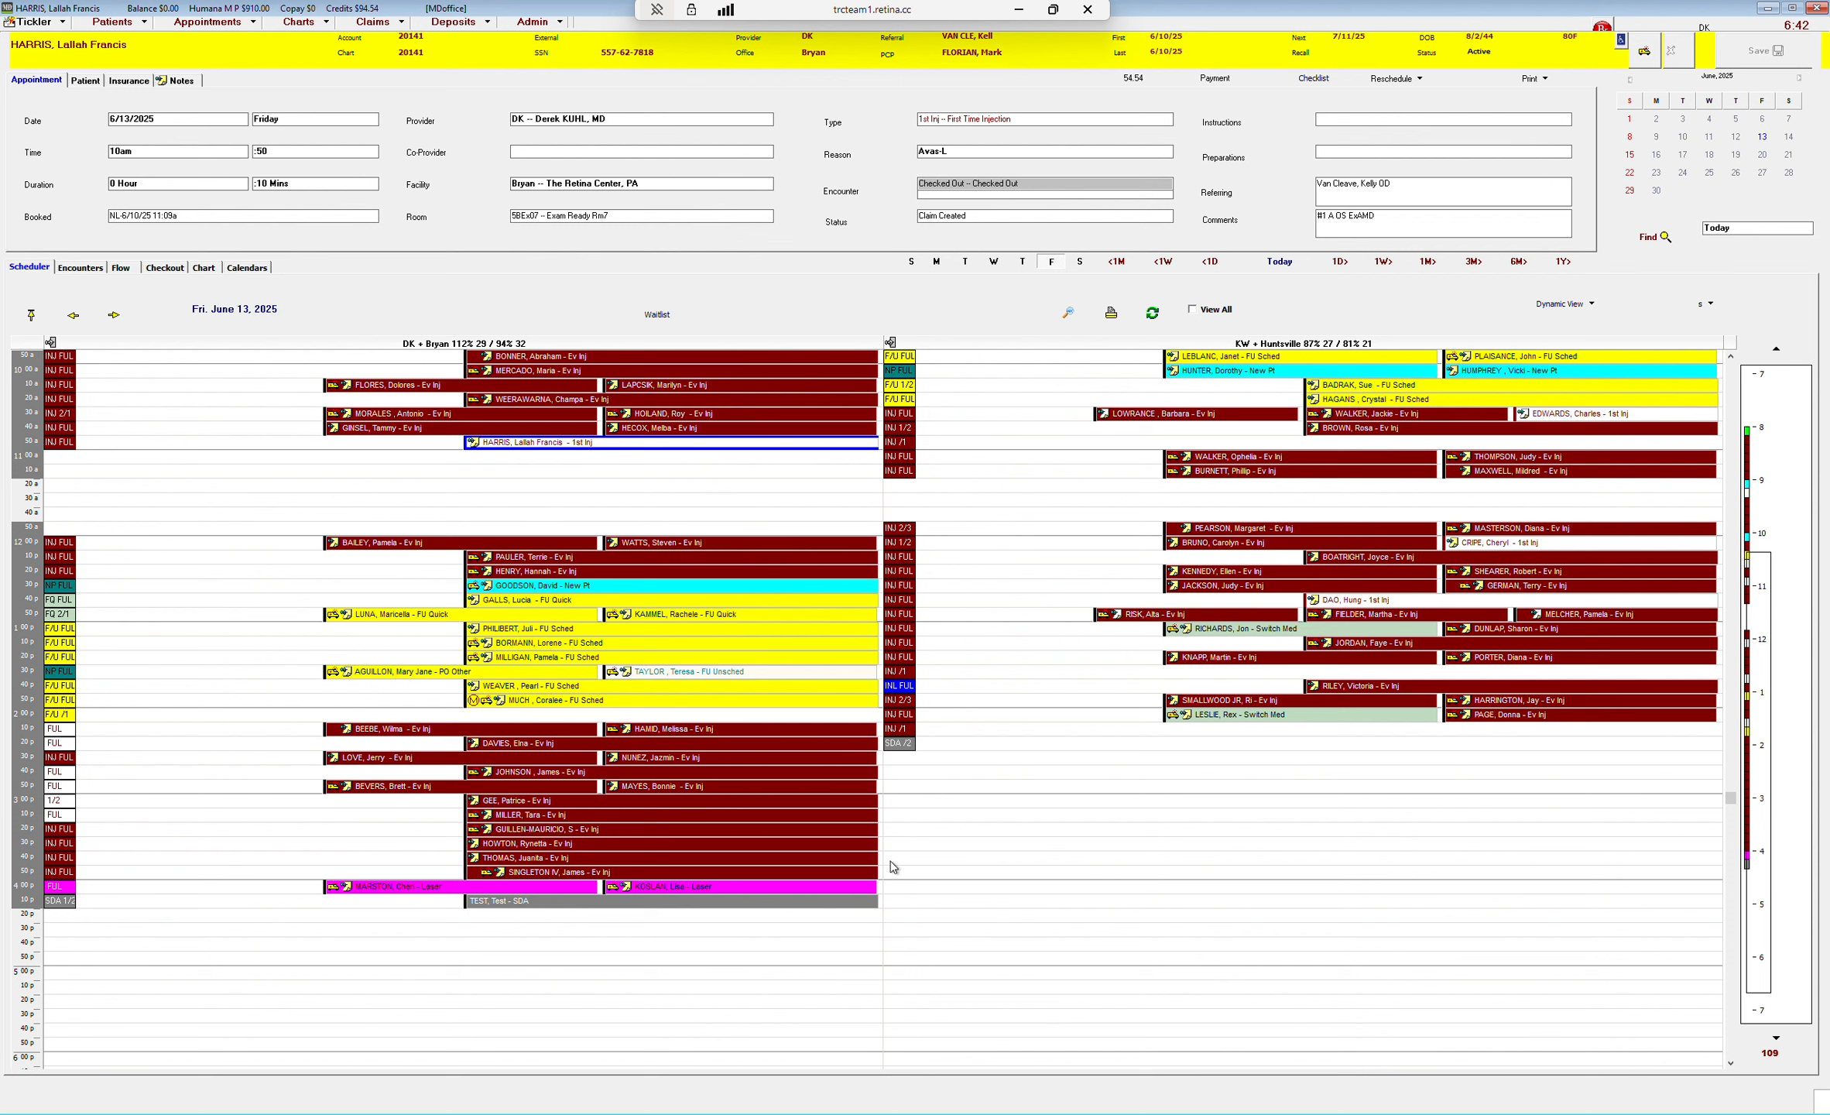
Open the chart of the 4:10p SDA test patient and create a new Retina Exam 2 chart linked to the 6/13/25 appointment
click(608, 903)
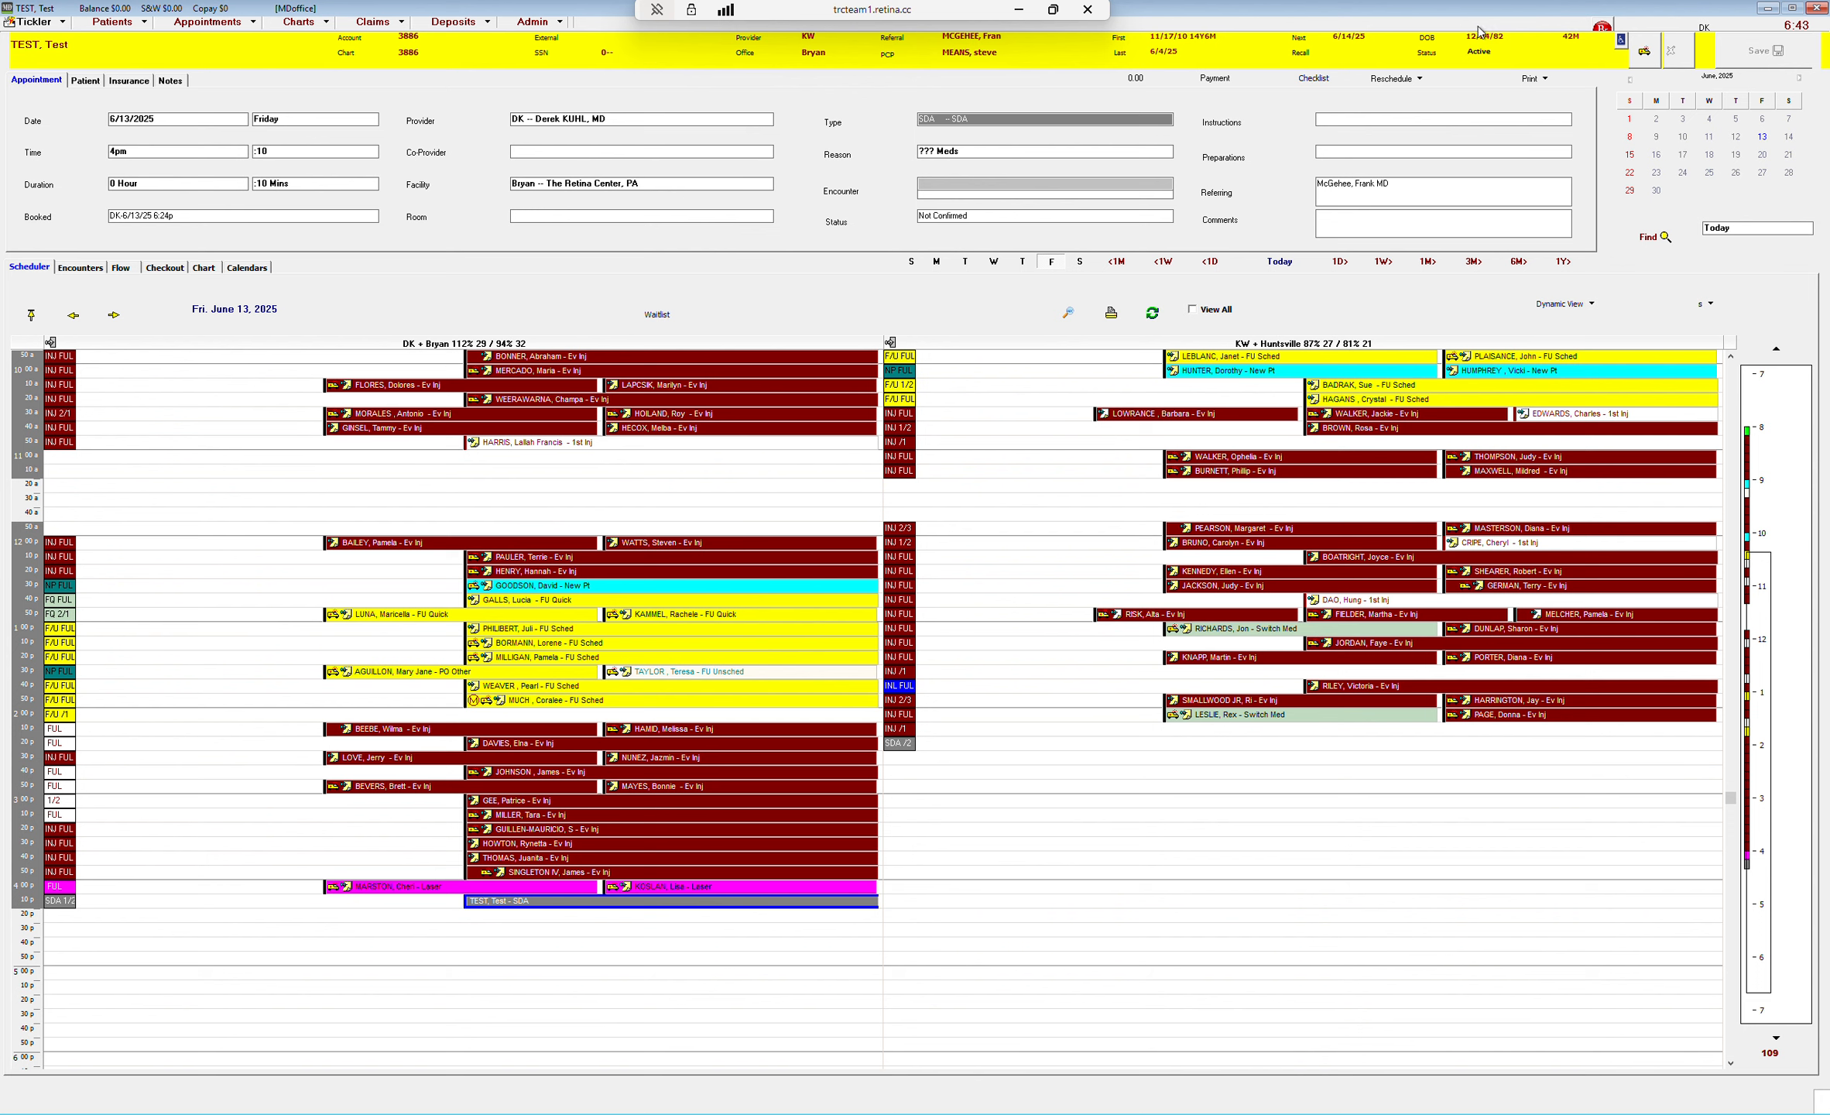
click(291, 27)
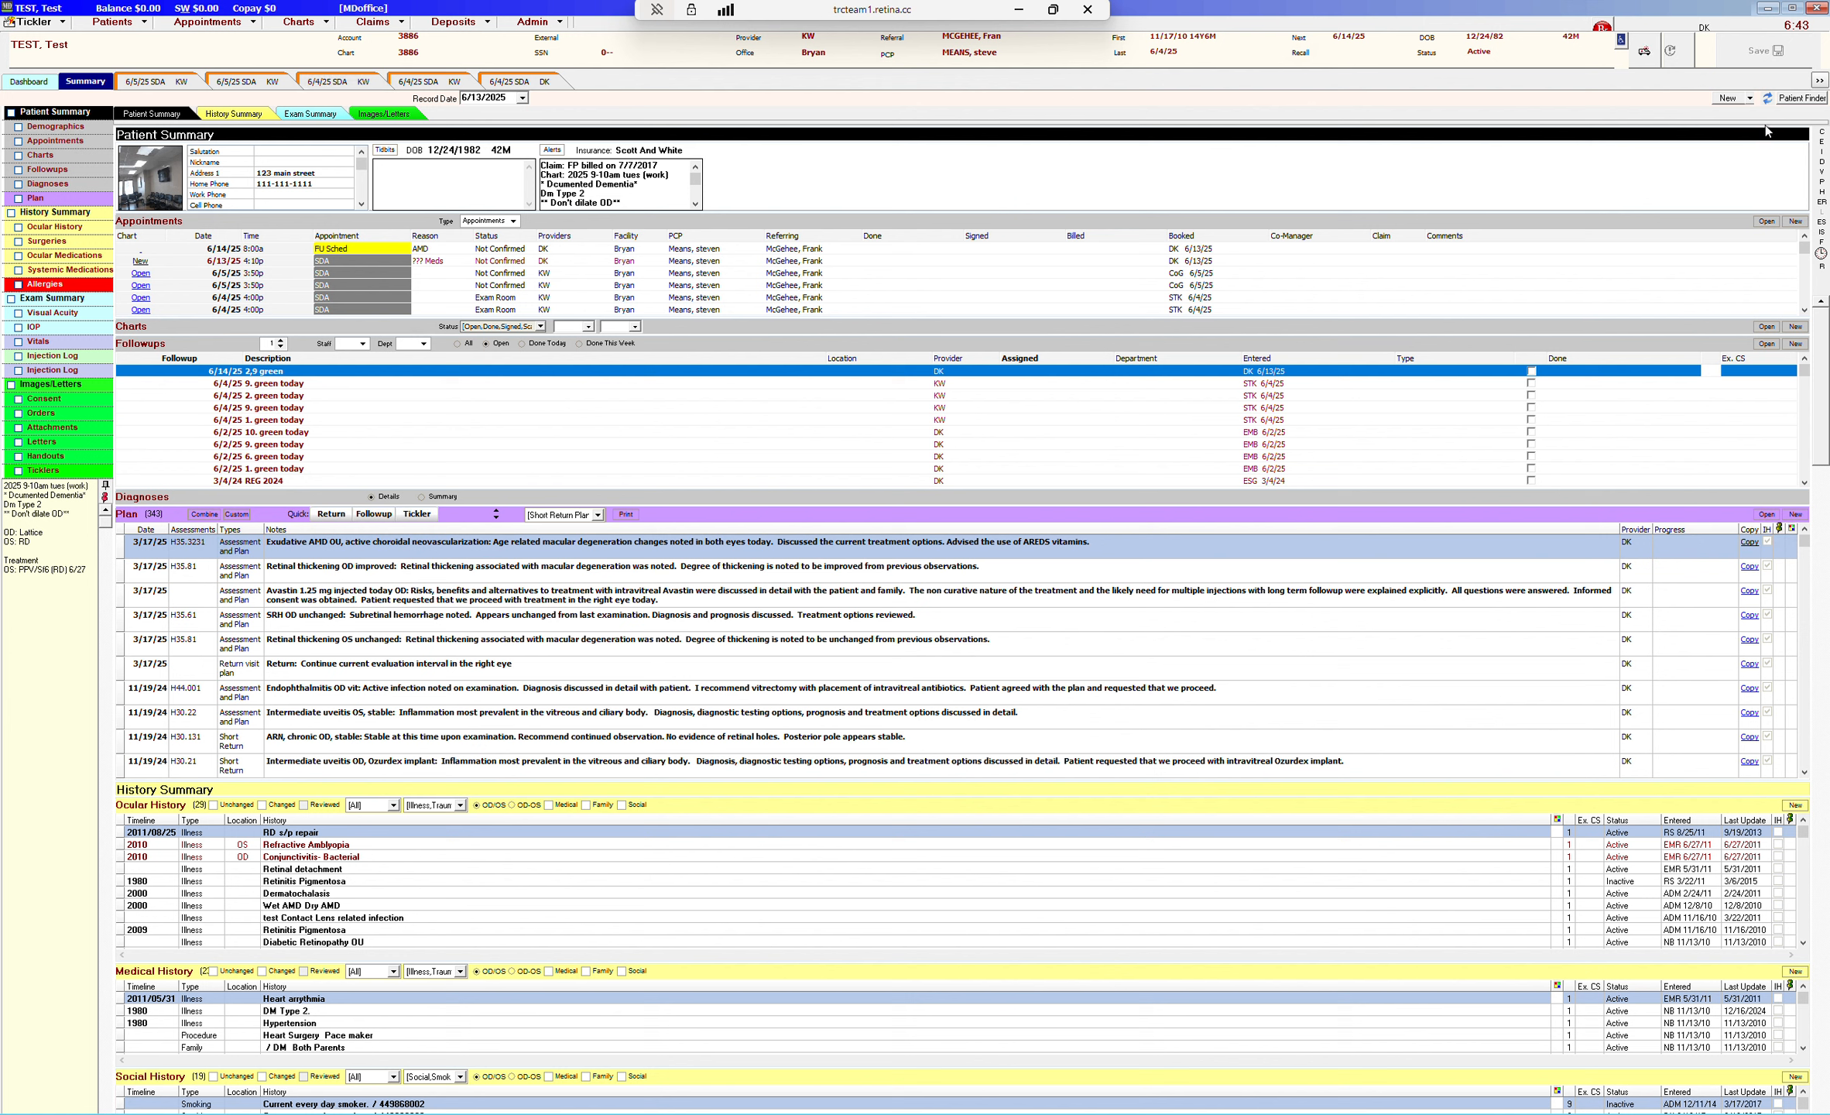
click(1749, 98)
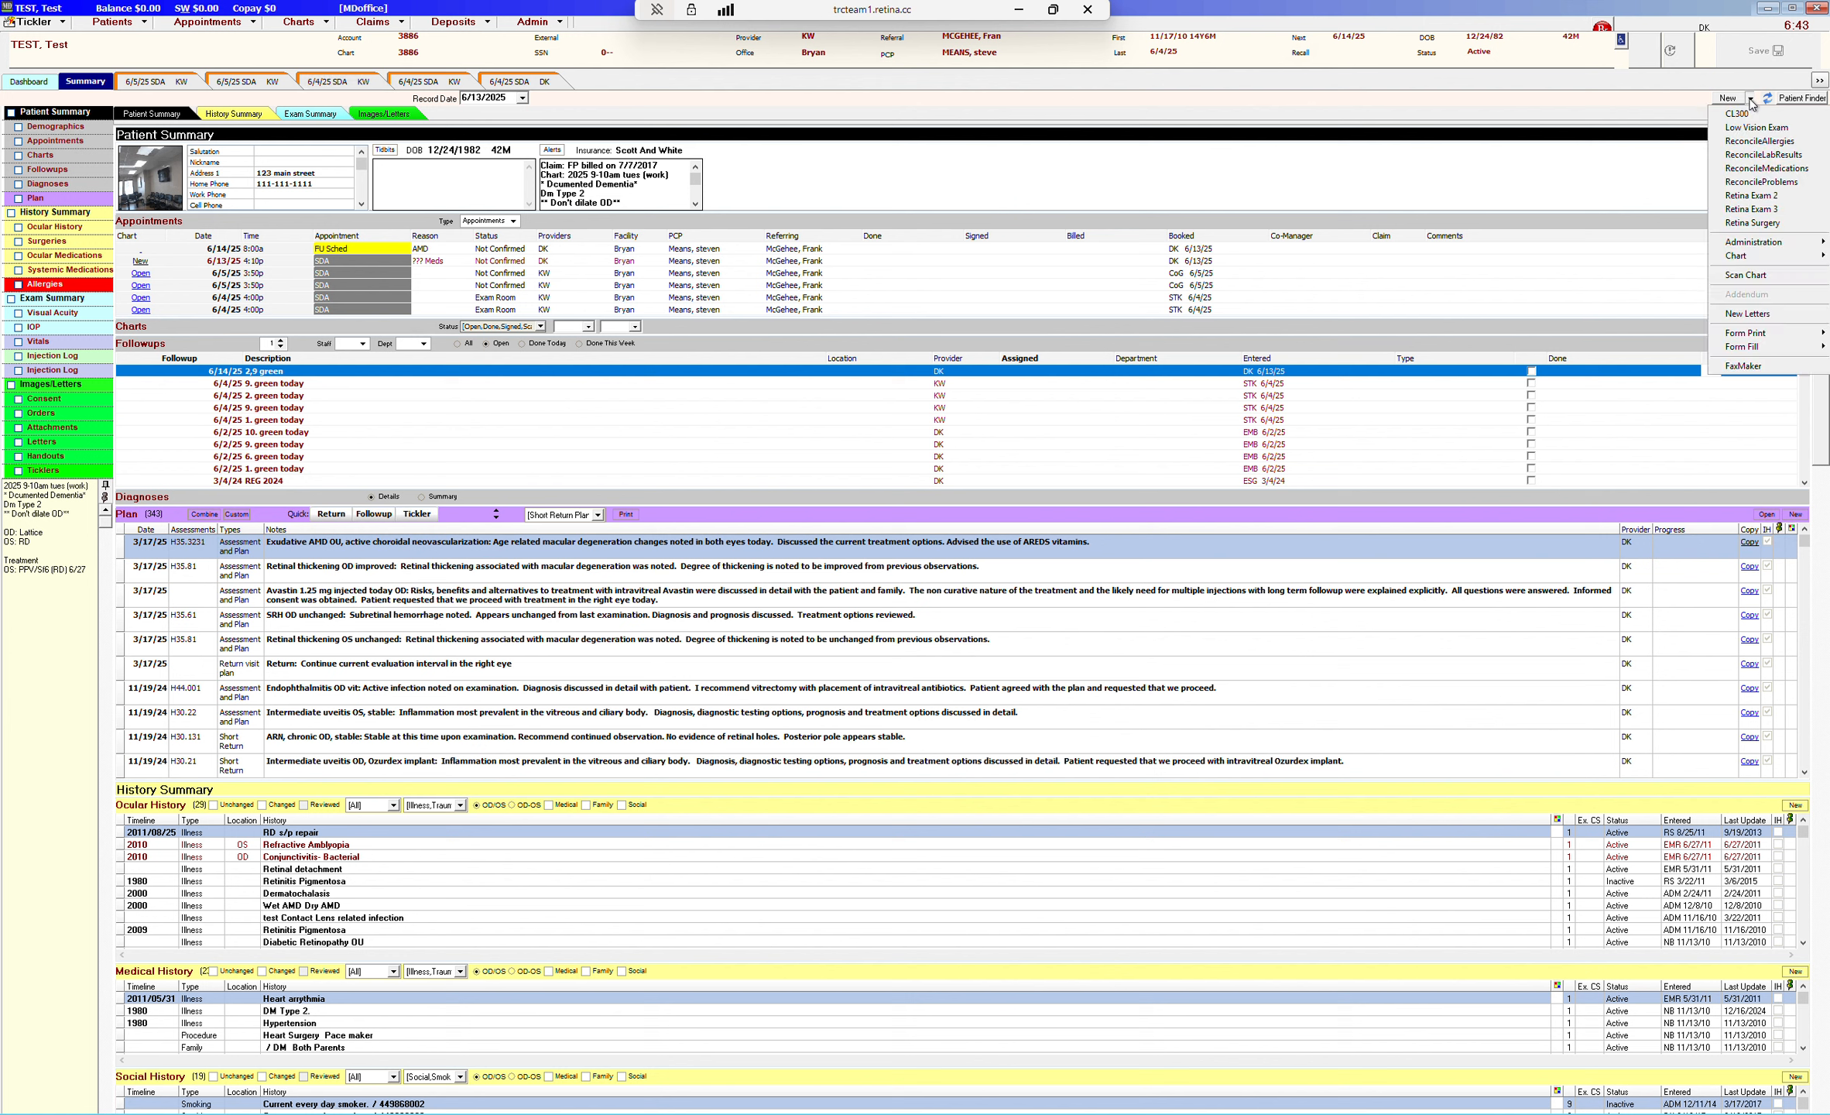
click(1751, 198)
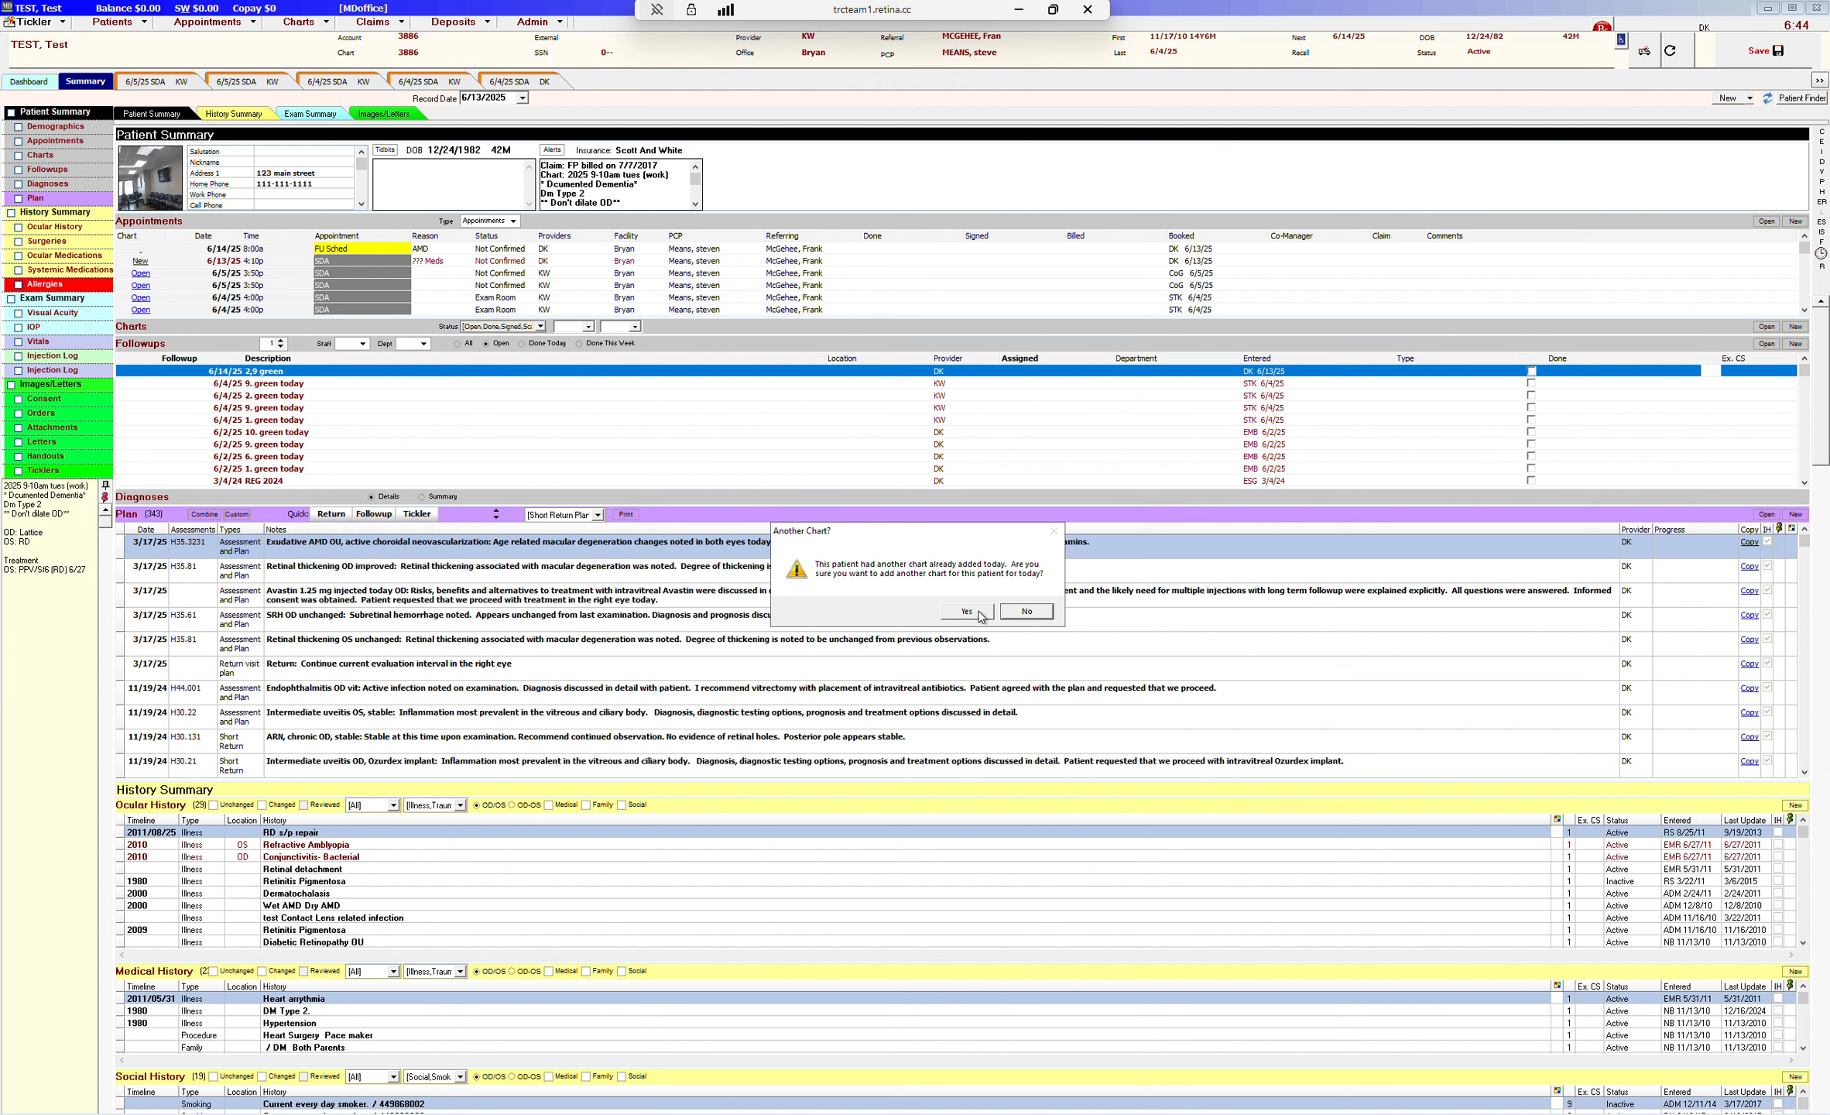
click(967, 611)
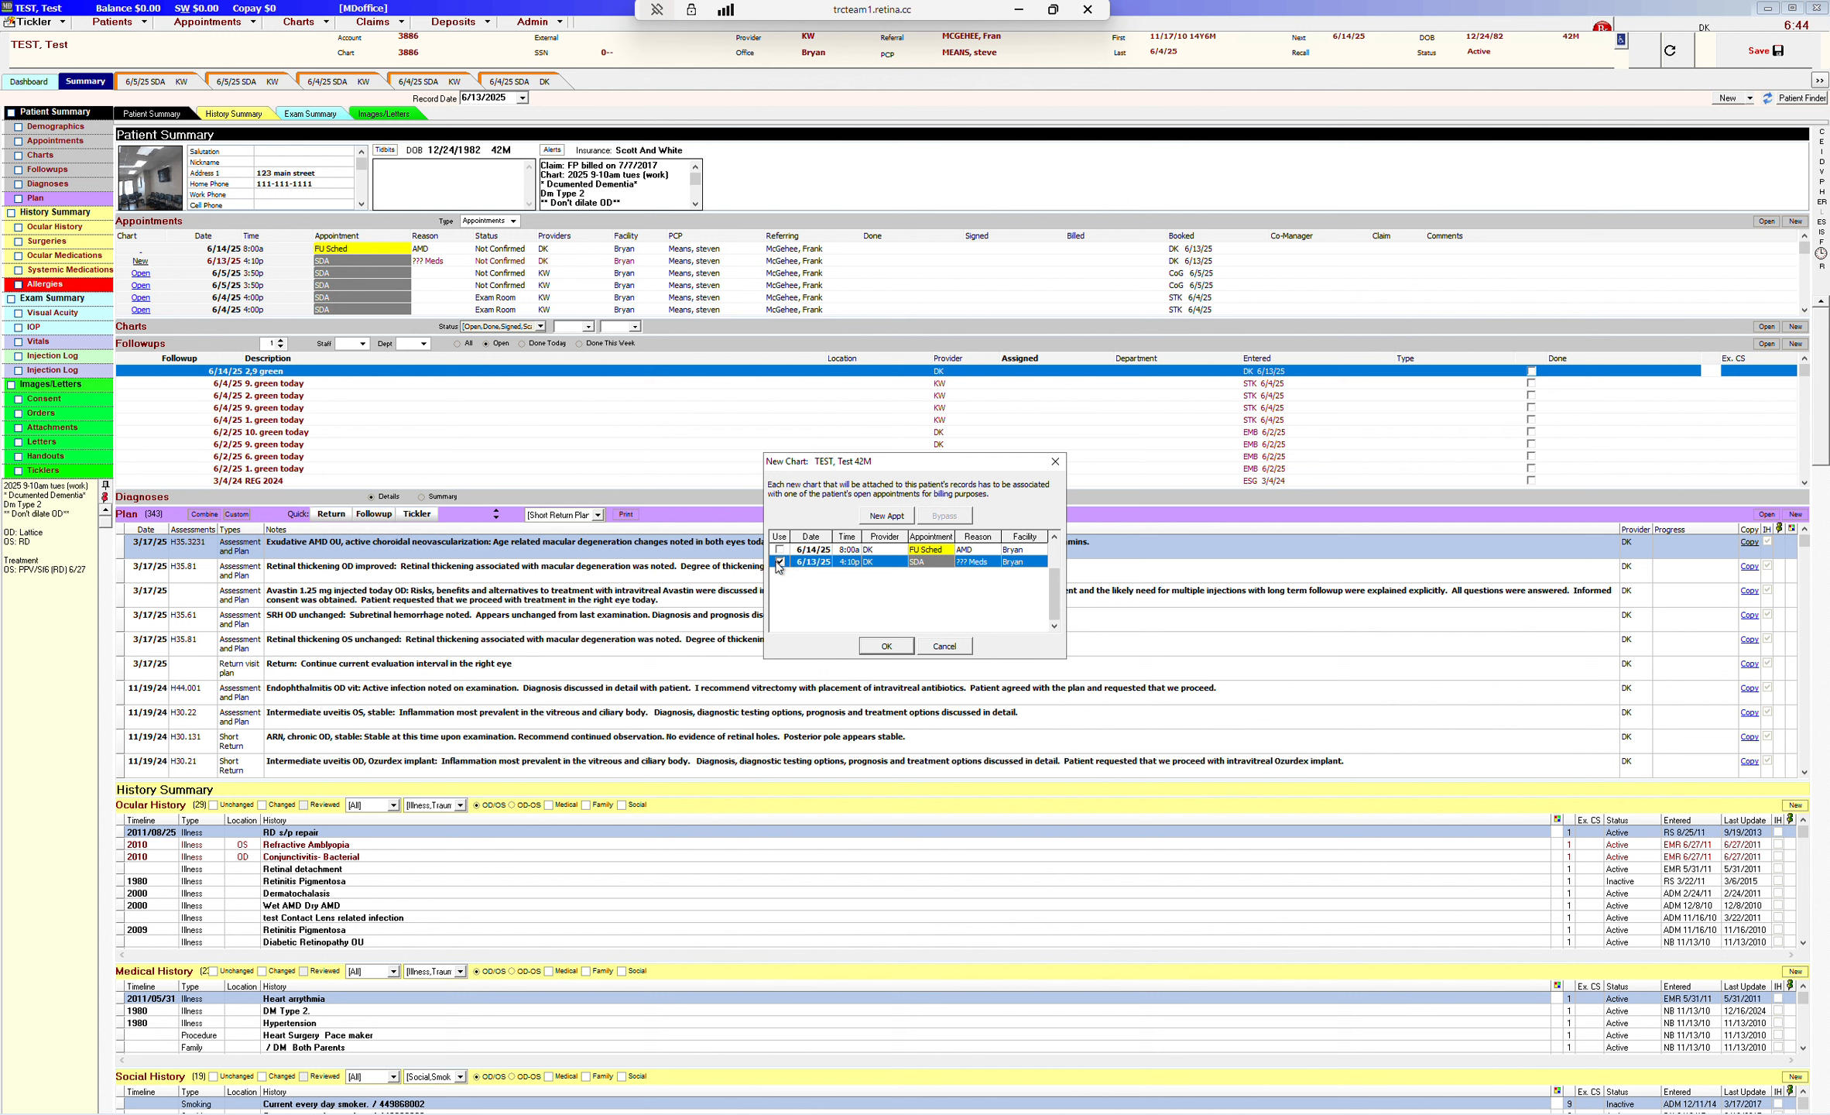
click(887, 646)
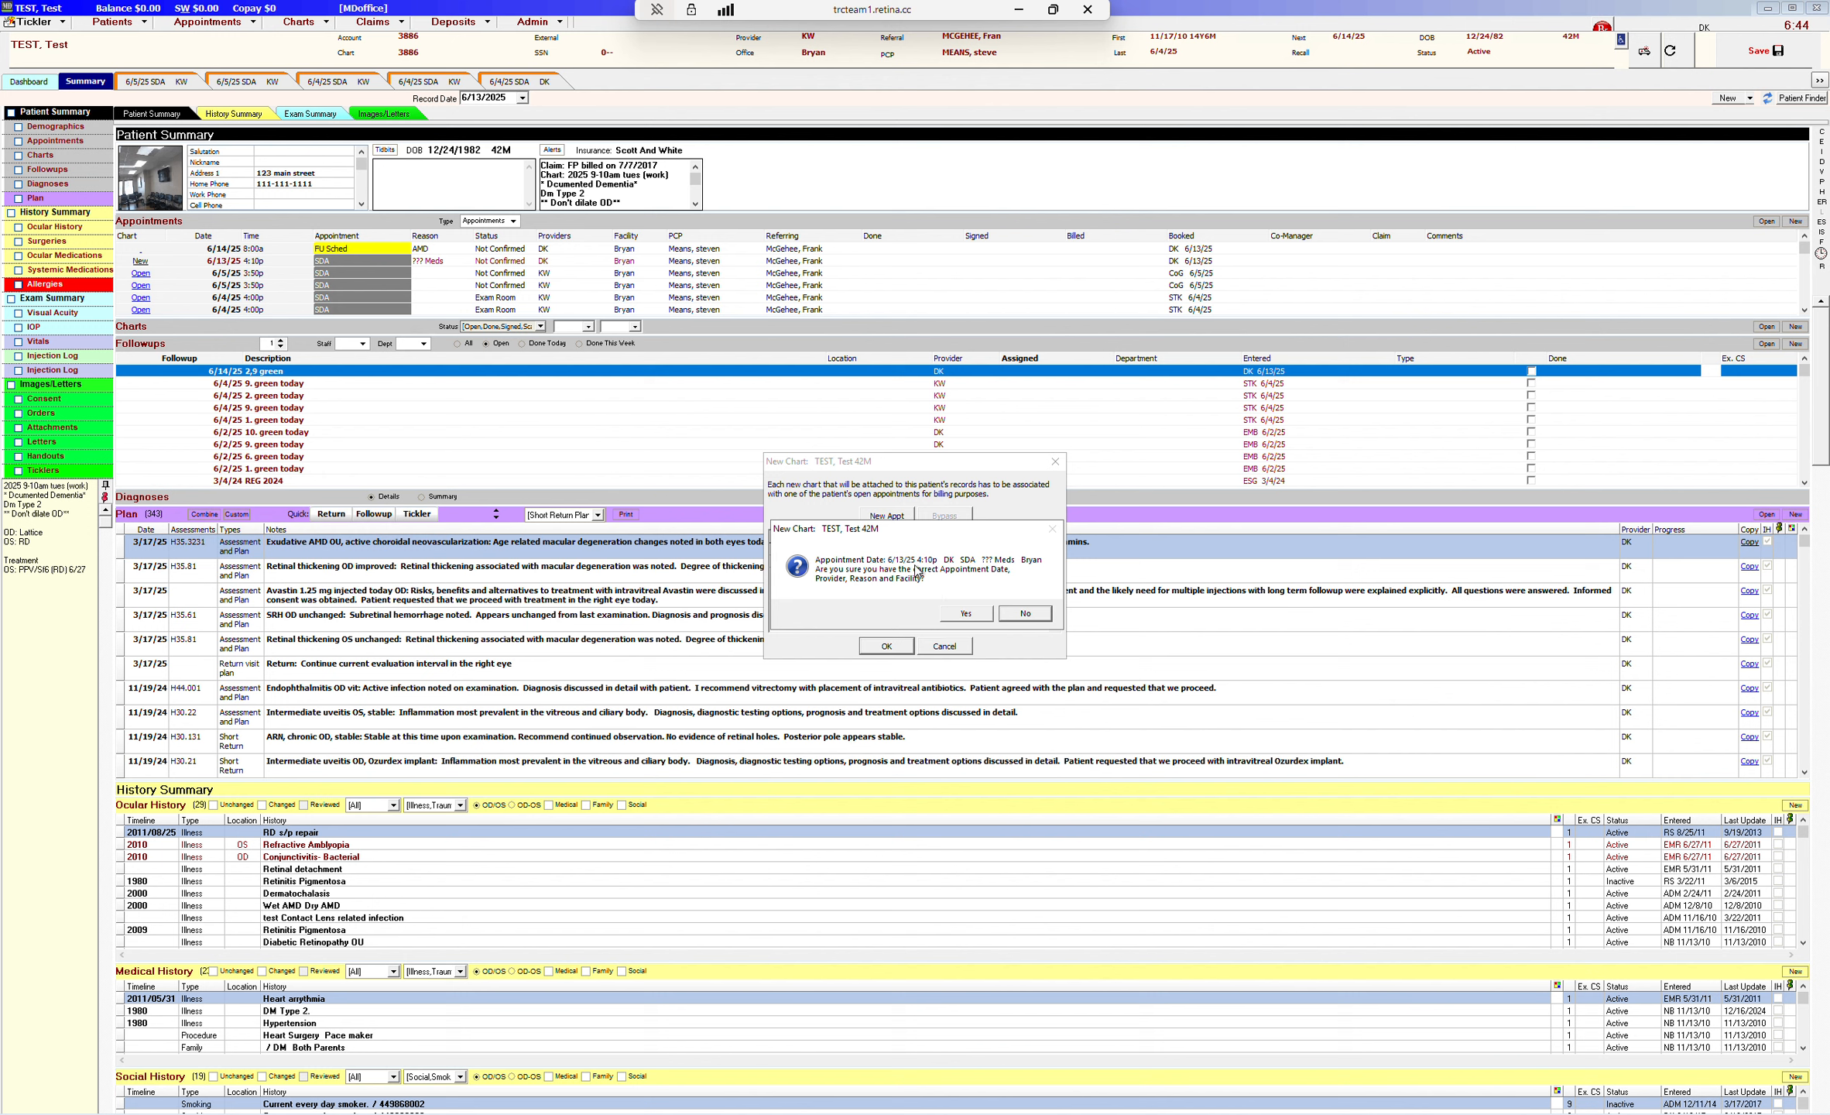
click(964, 613)
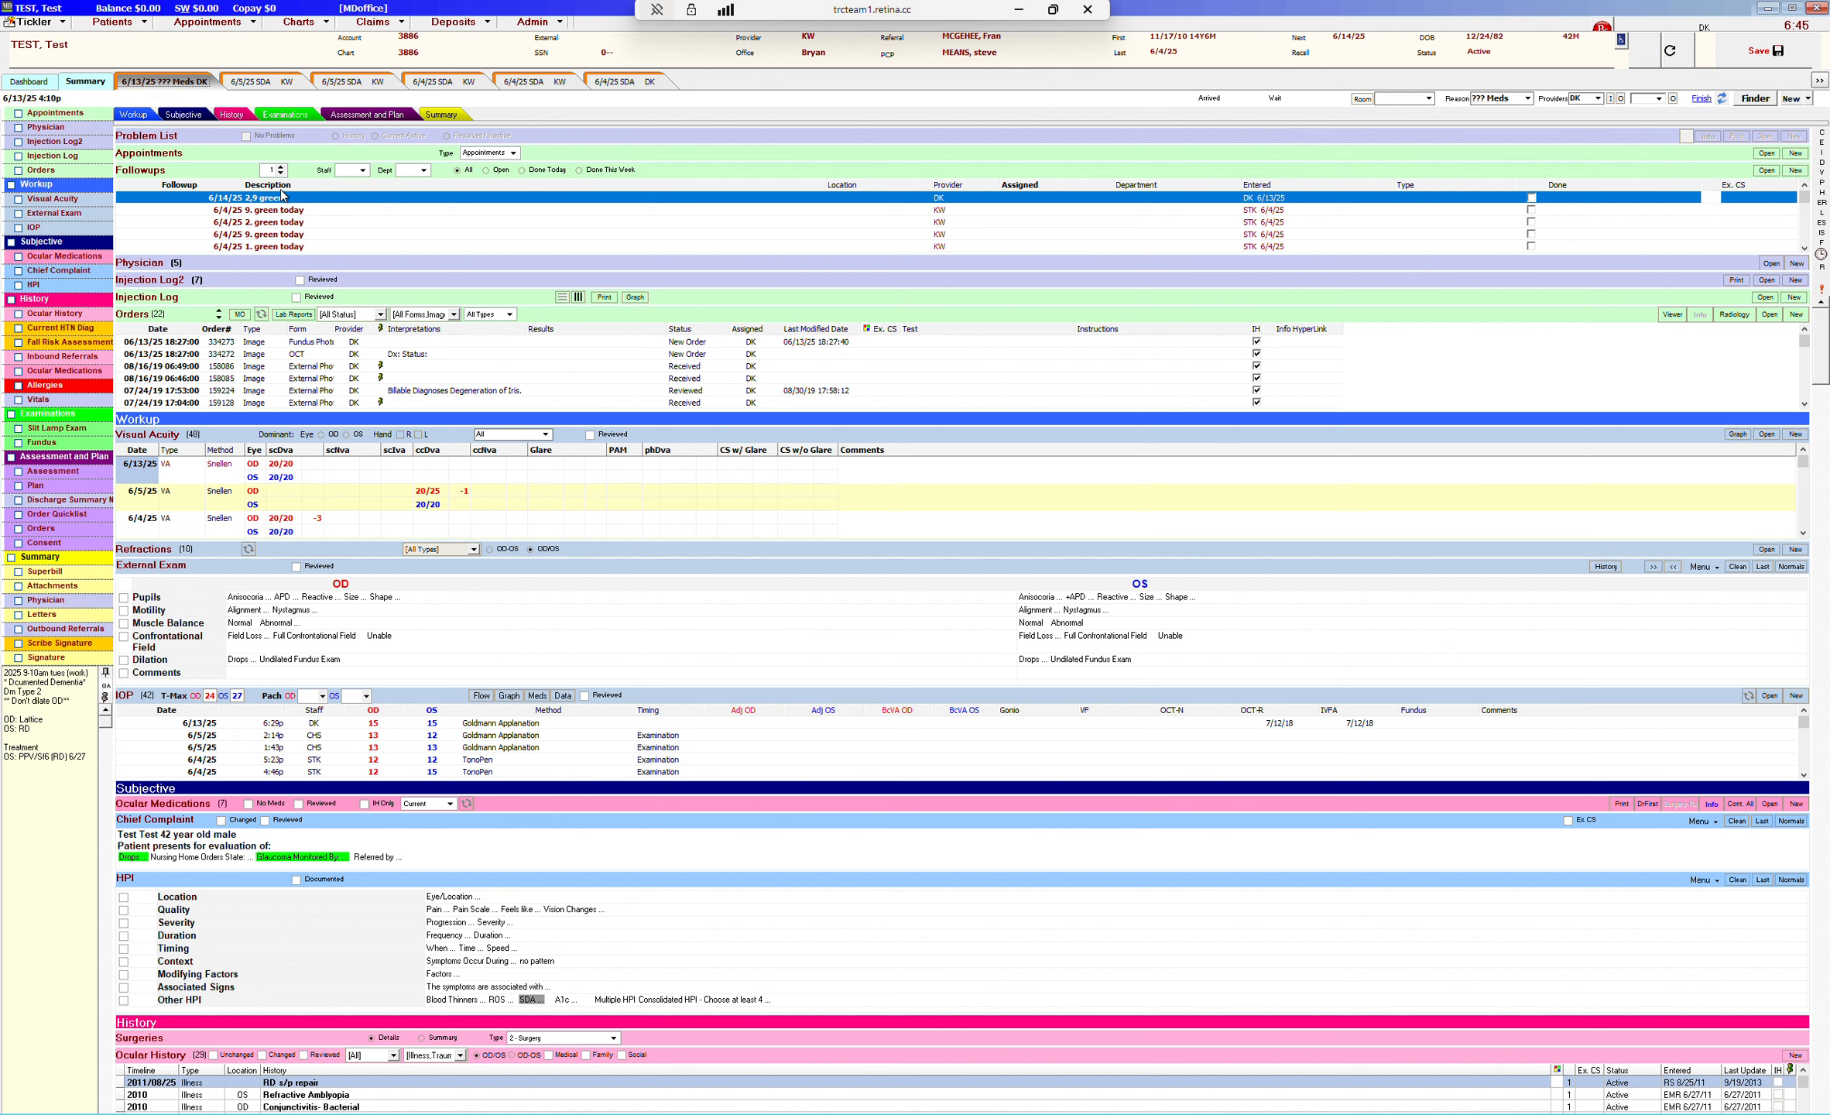
Create an Image order with the Fundus Photo form, saving it with a new blank order started
mouse_move(261, 205)
click(1798, 316)
click(1798, 314)
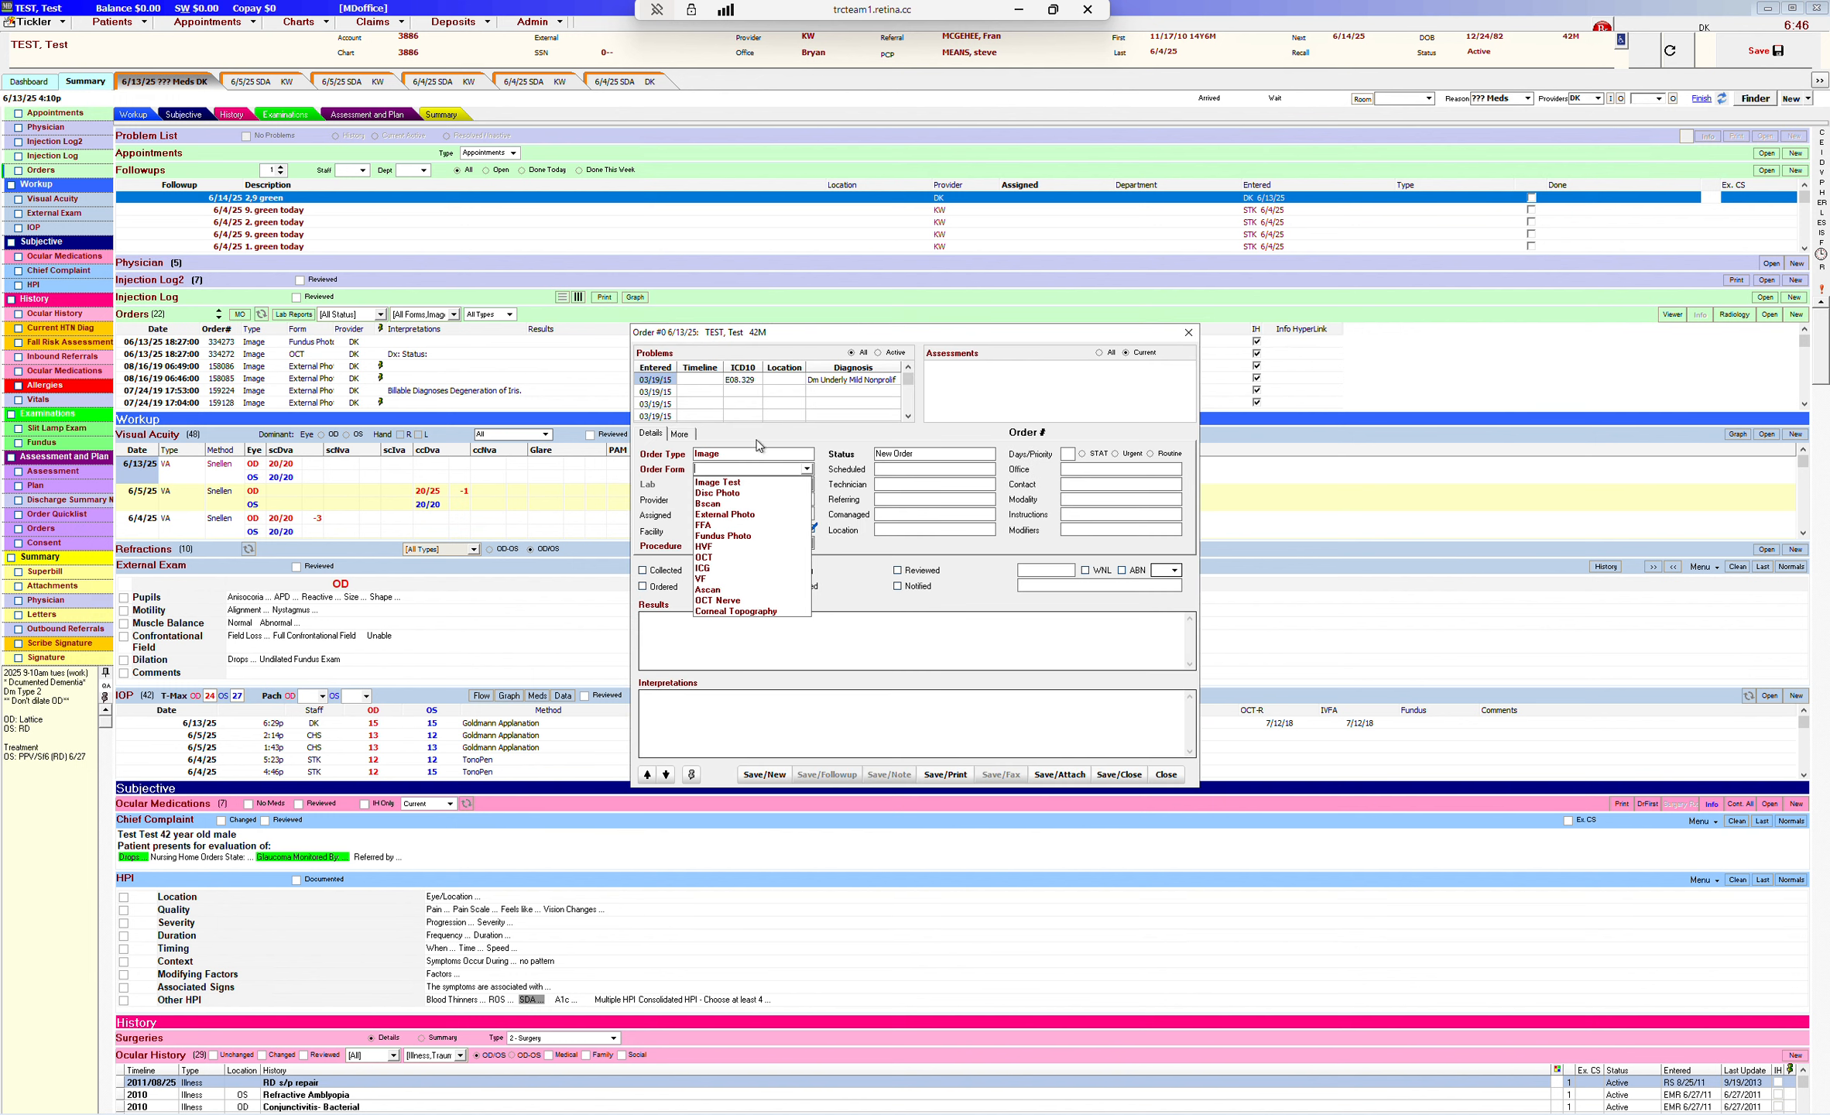
click(723, 535)
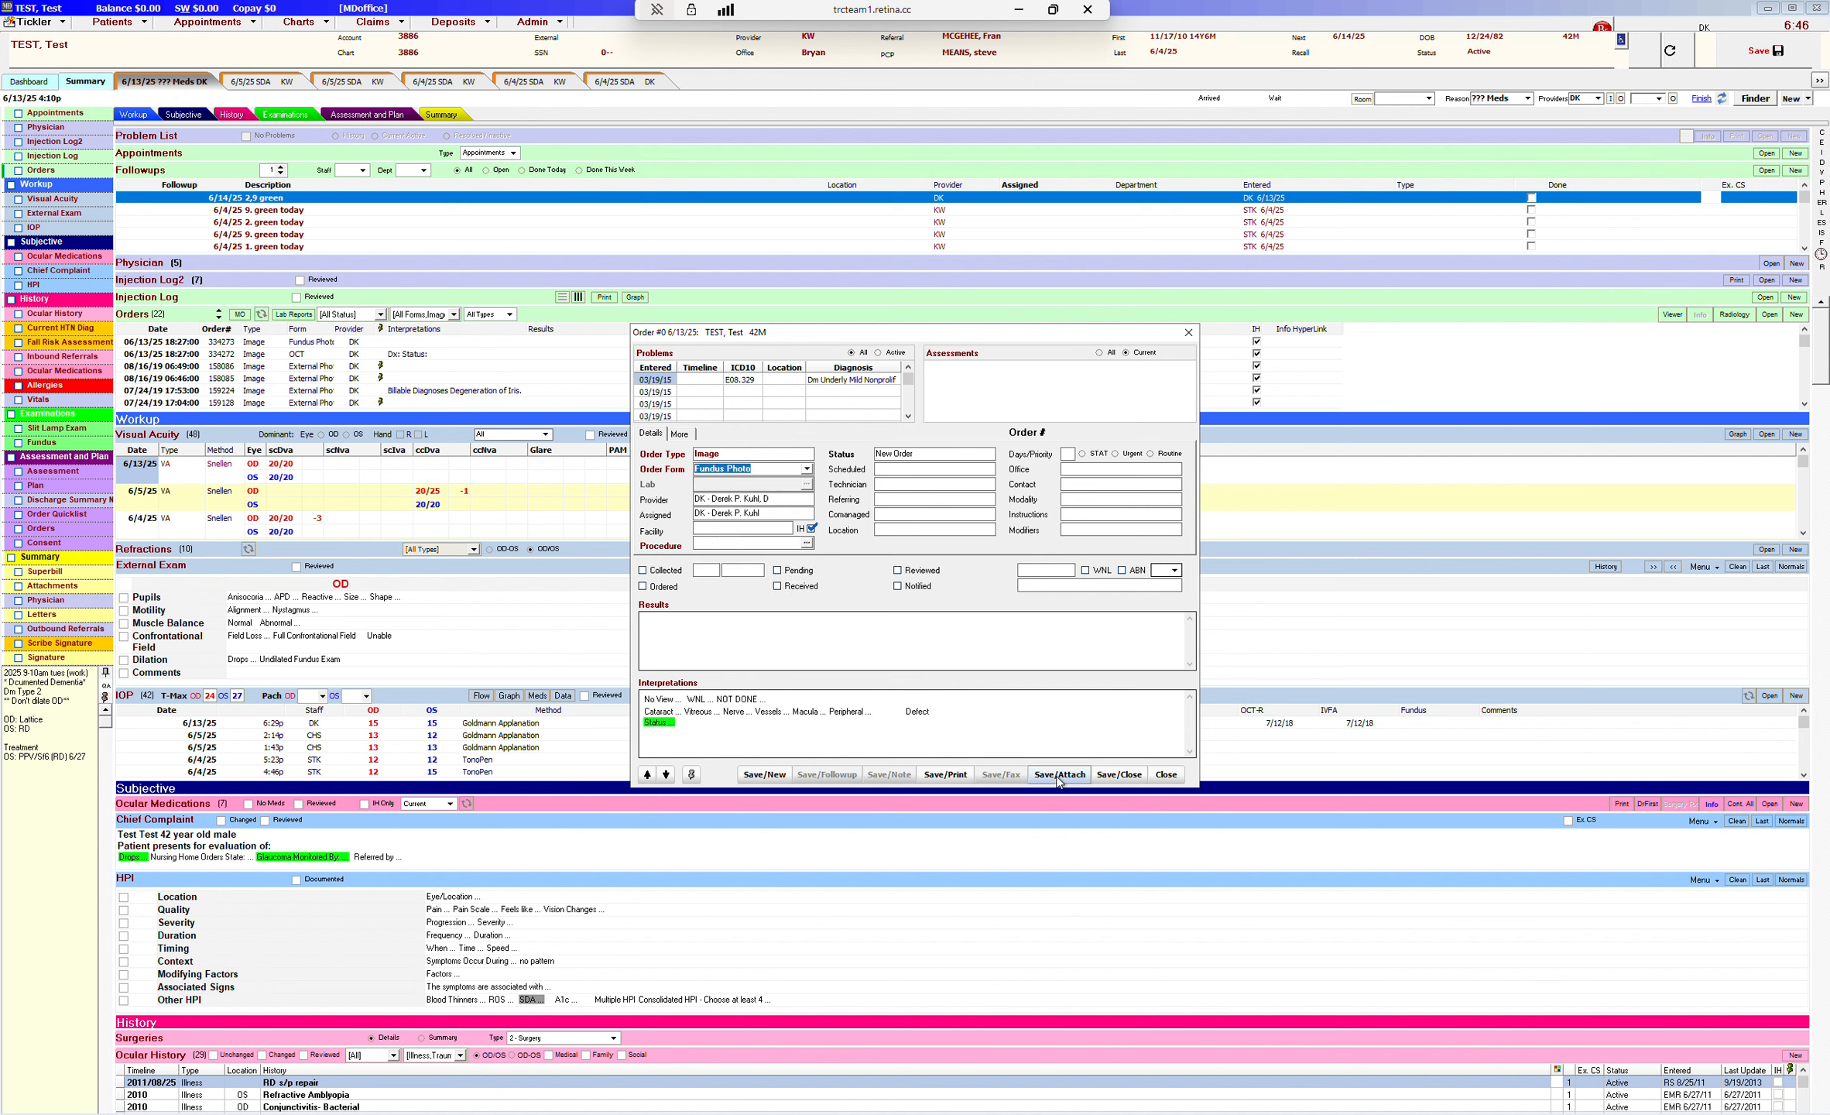
click(768, 774)
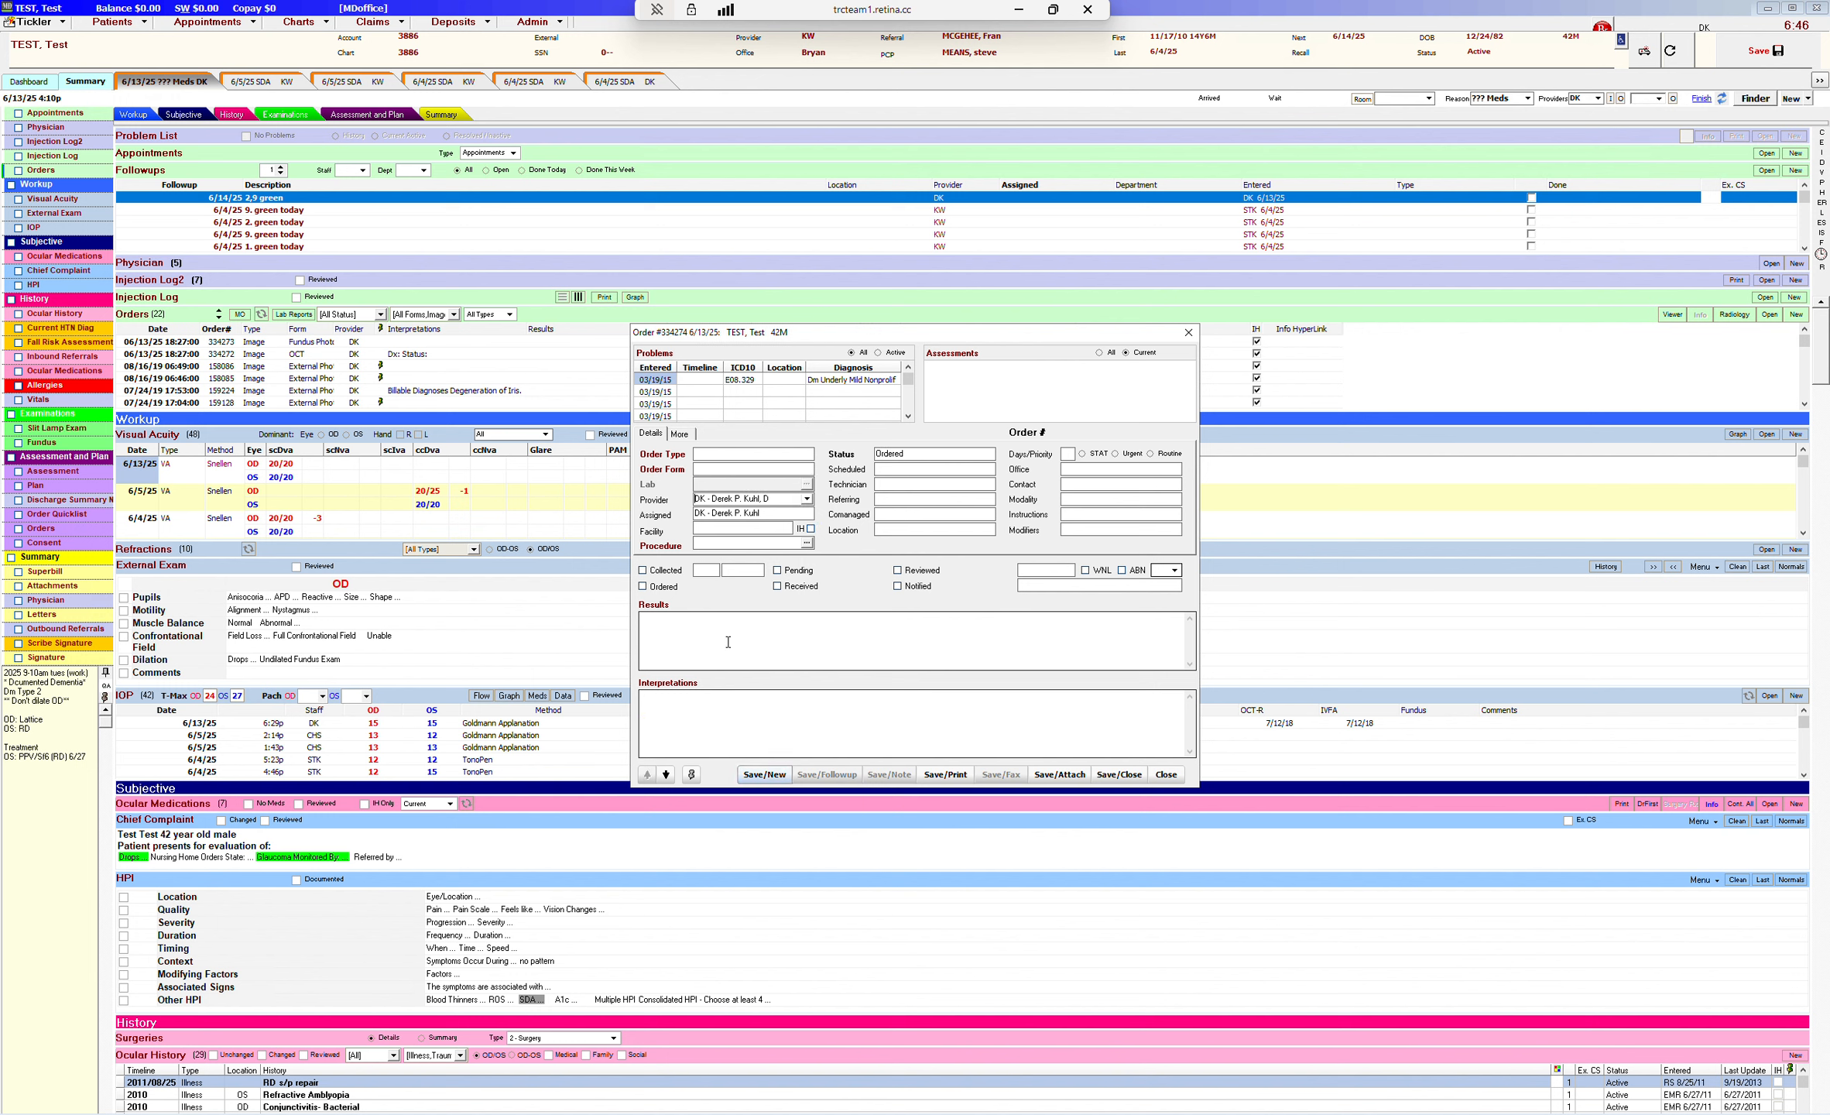
Create a second Image order with the OCT form, save it and close the order
click(806, 452)
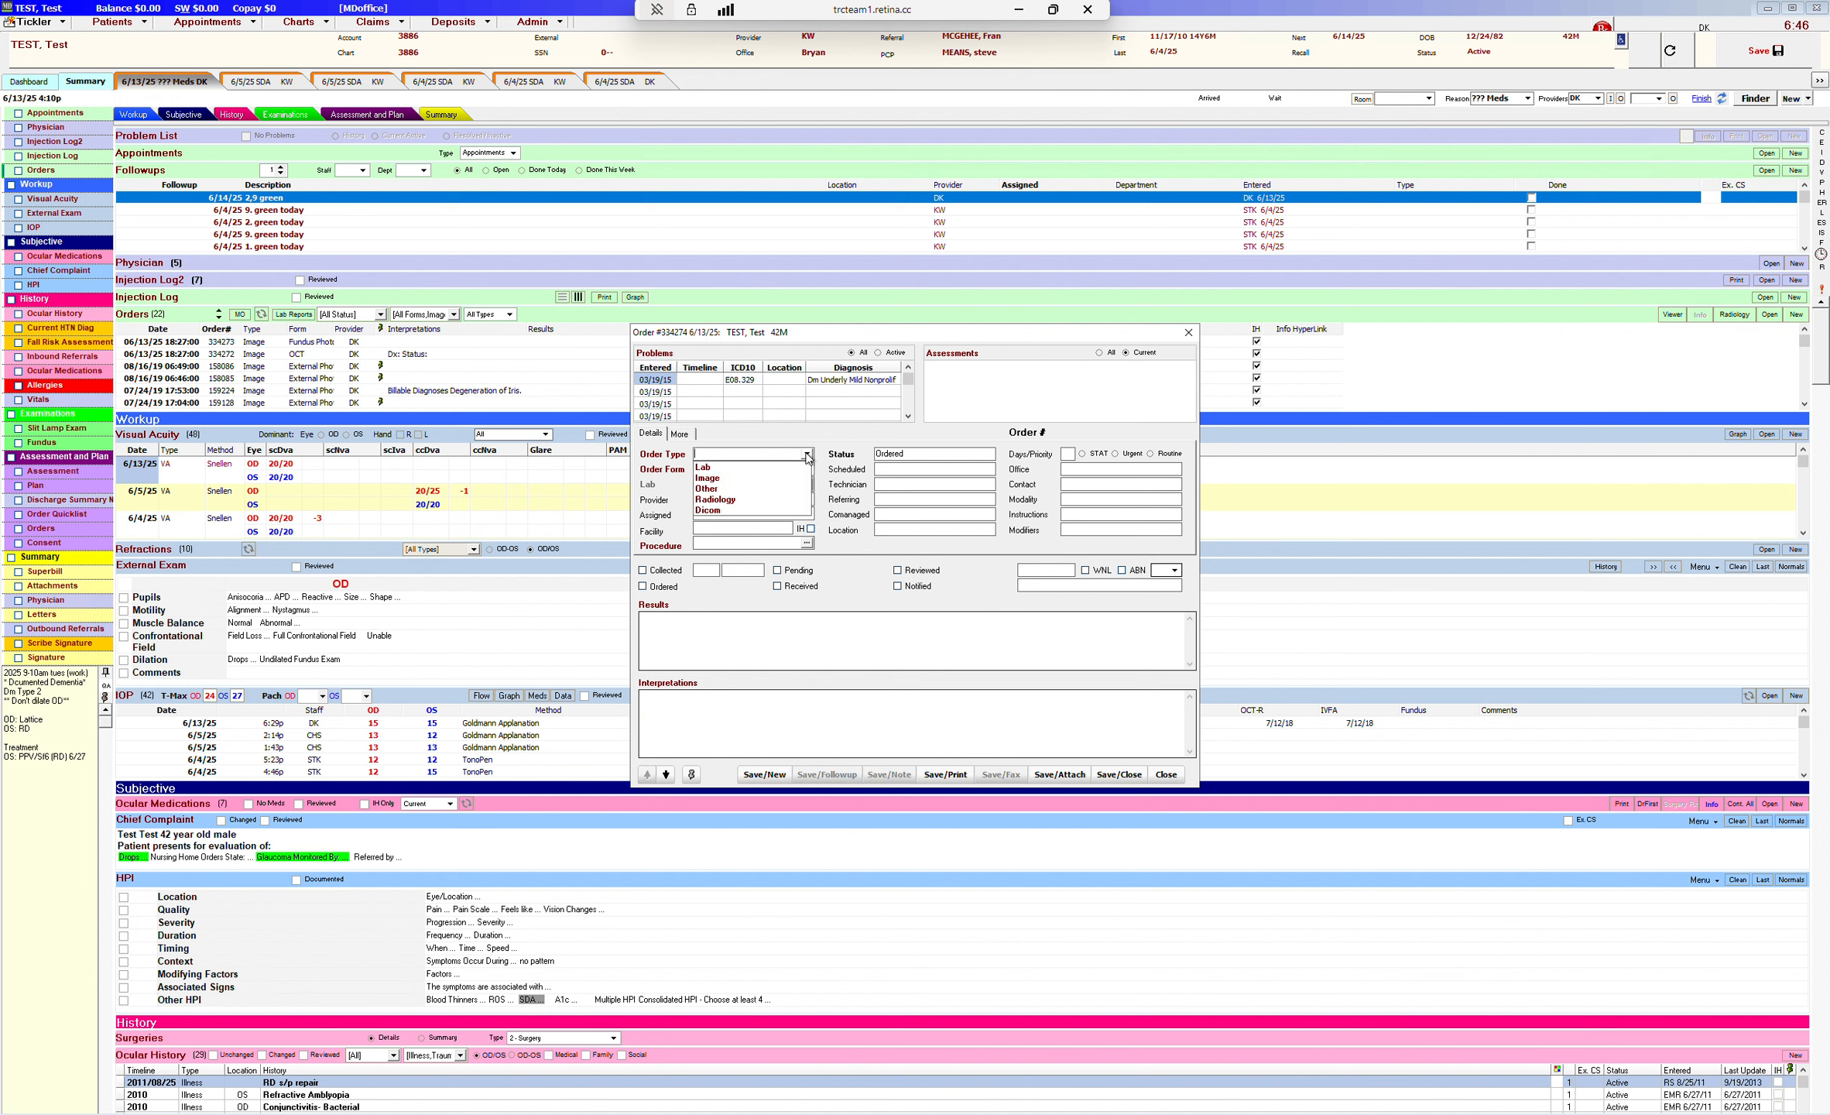
click(709, 478)
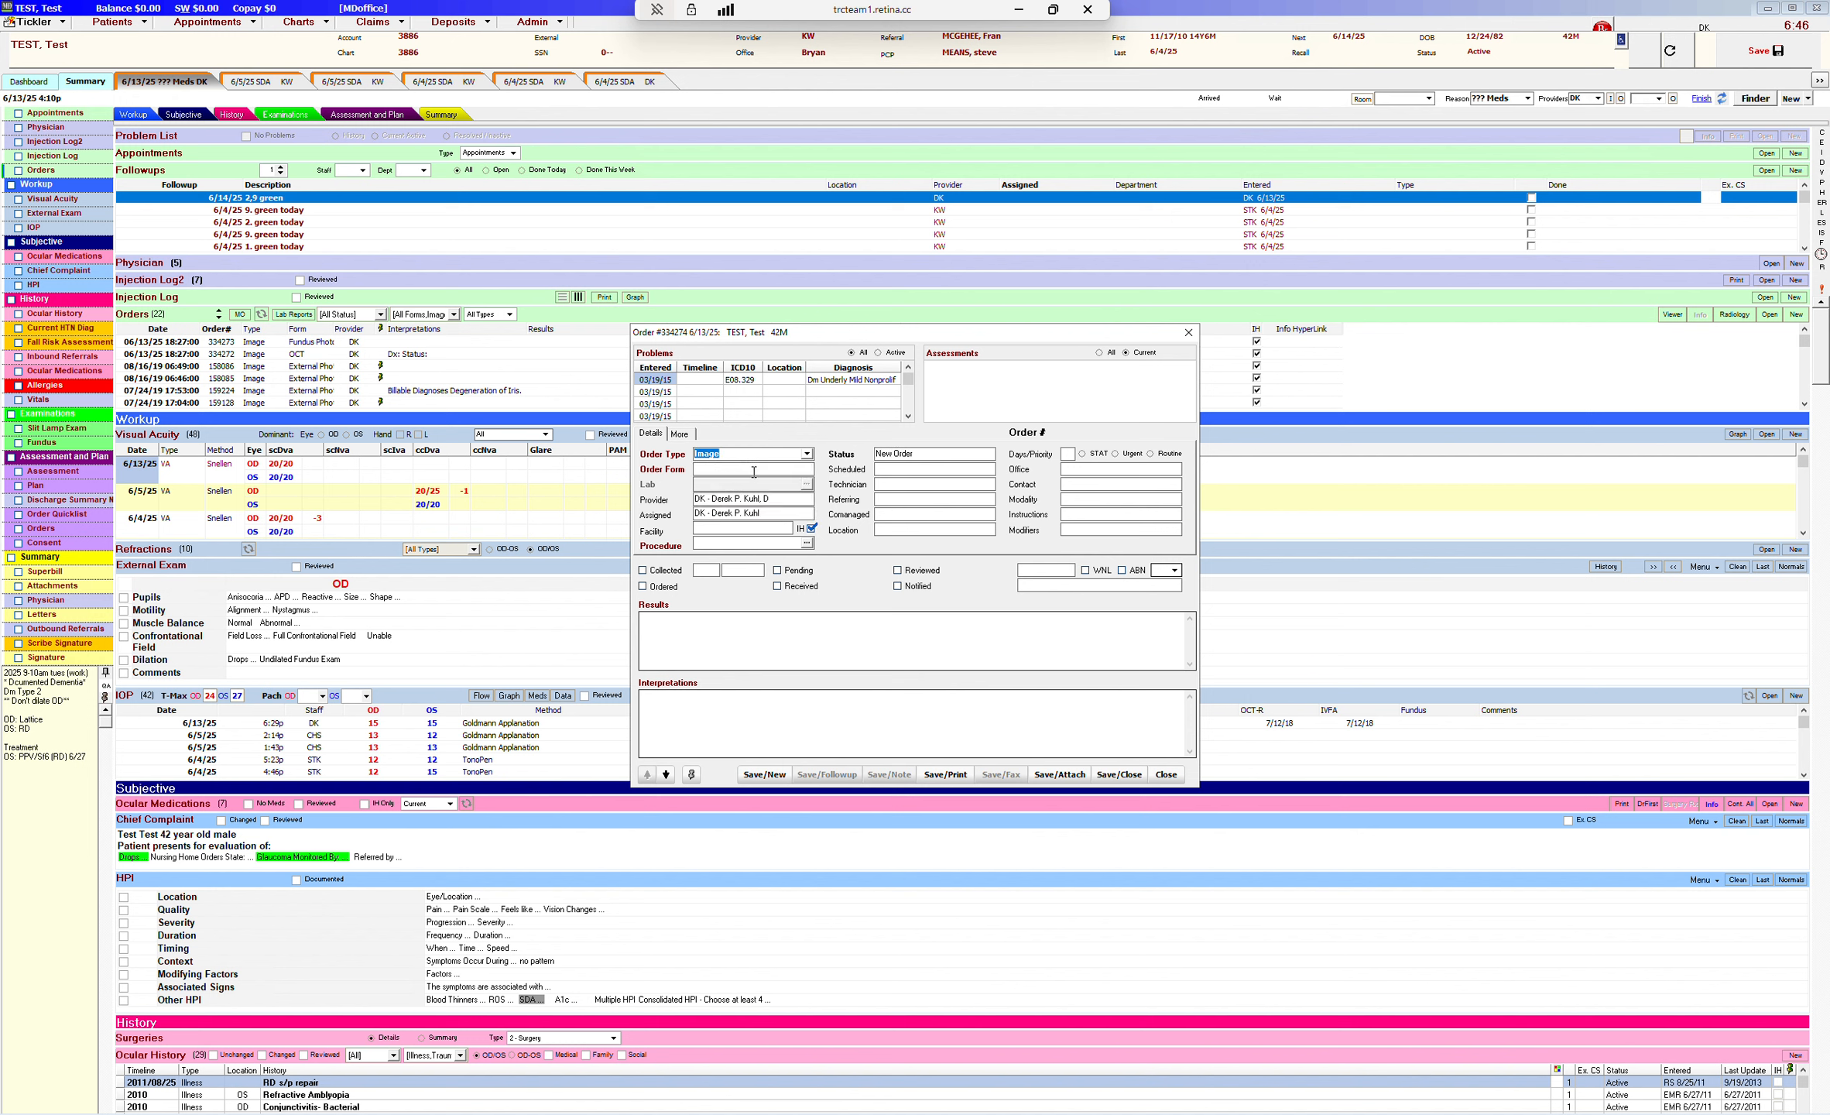
click(807, 469)
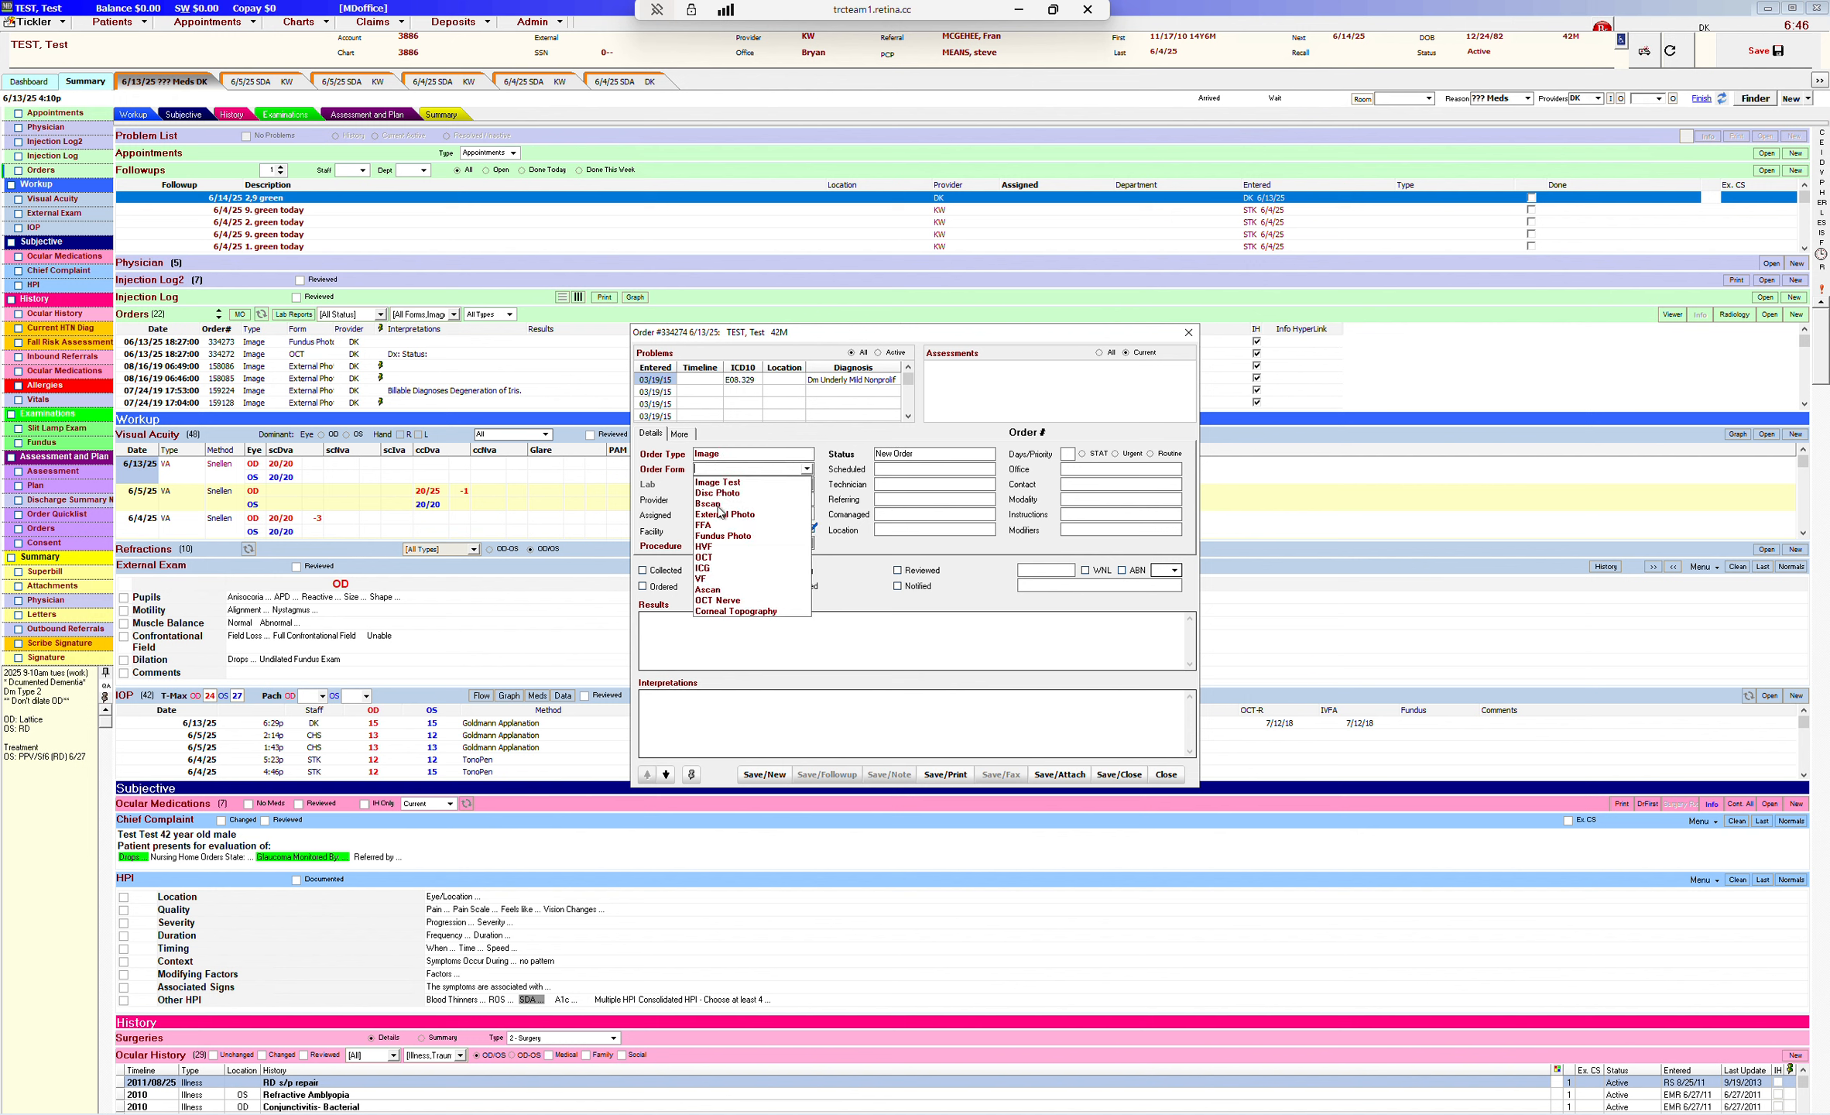
click(705, 559)
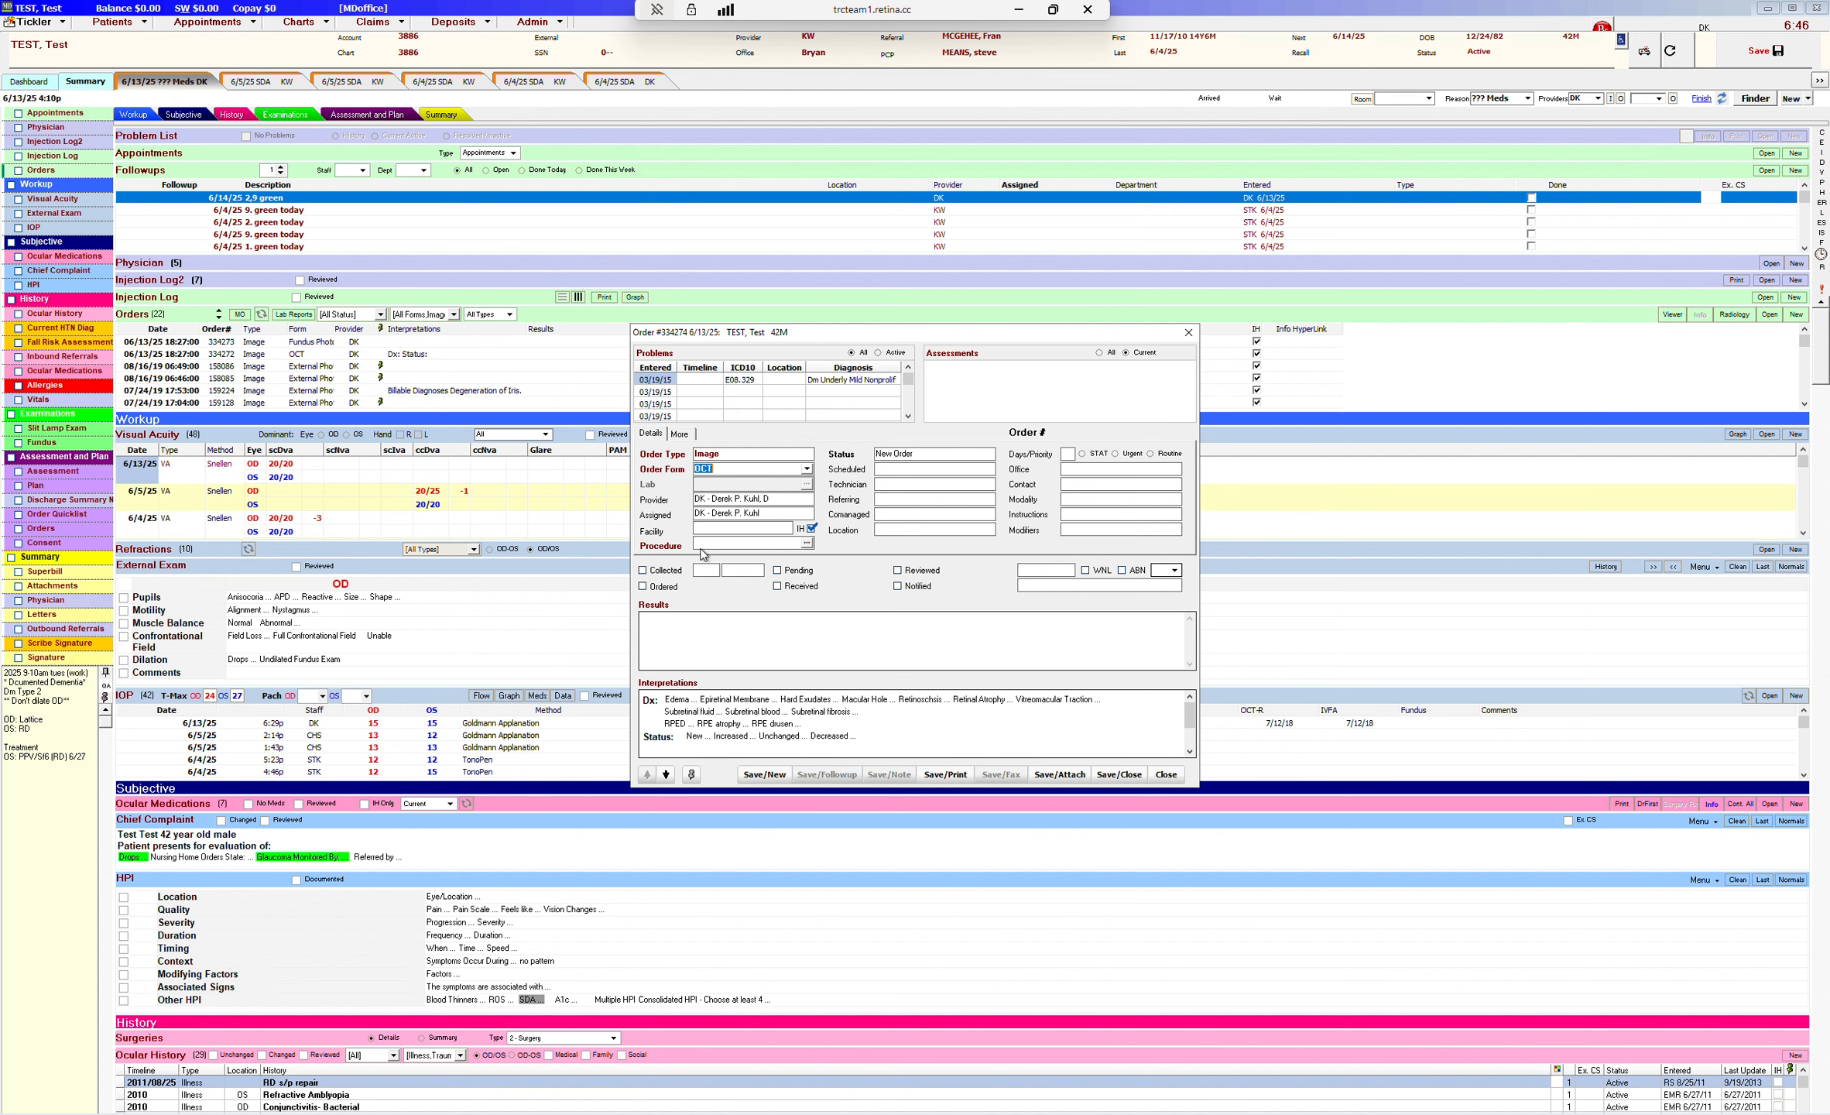
click(1115, 777)
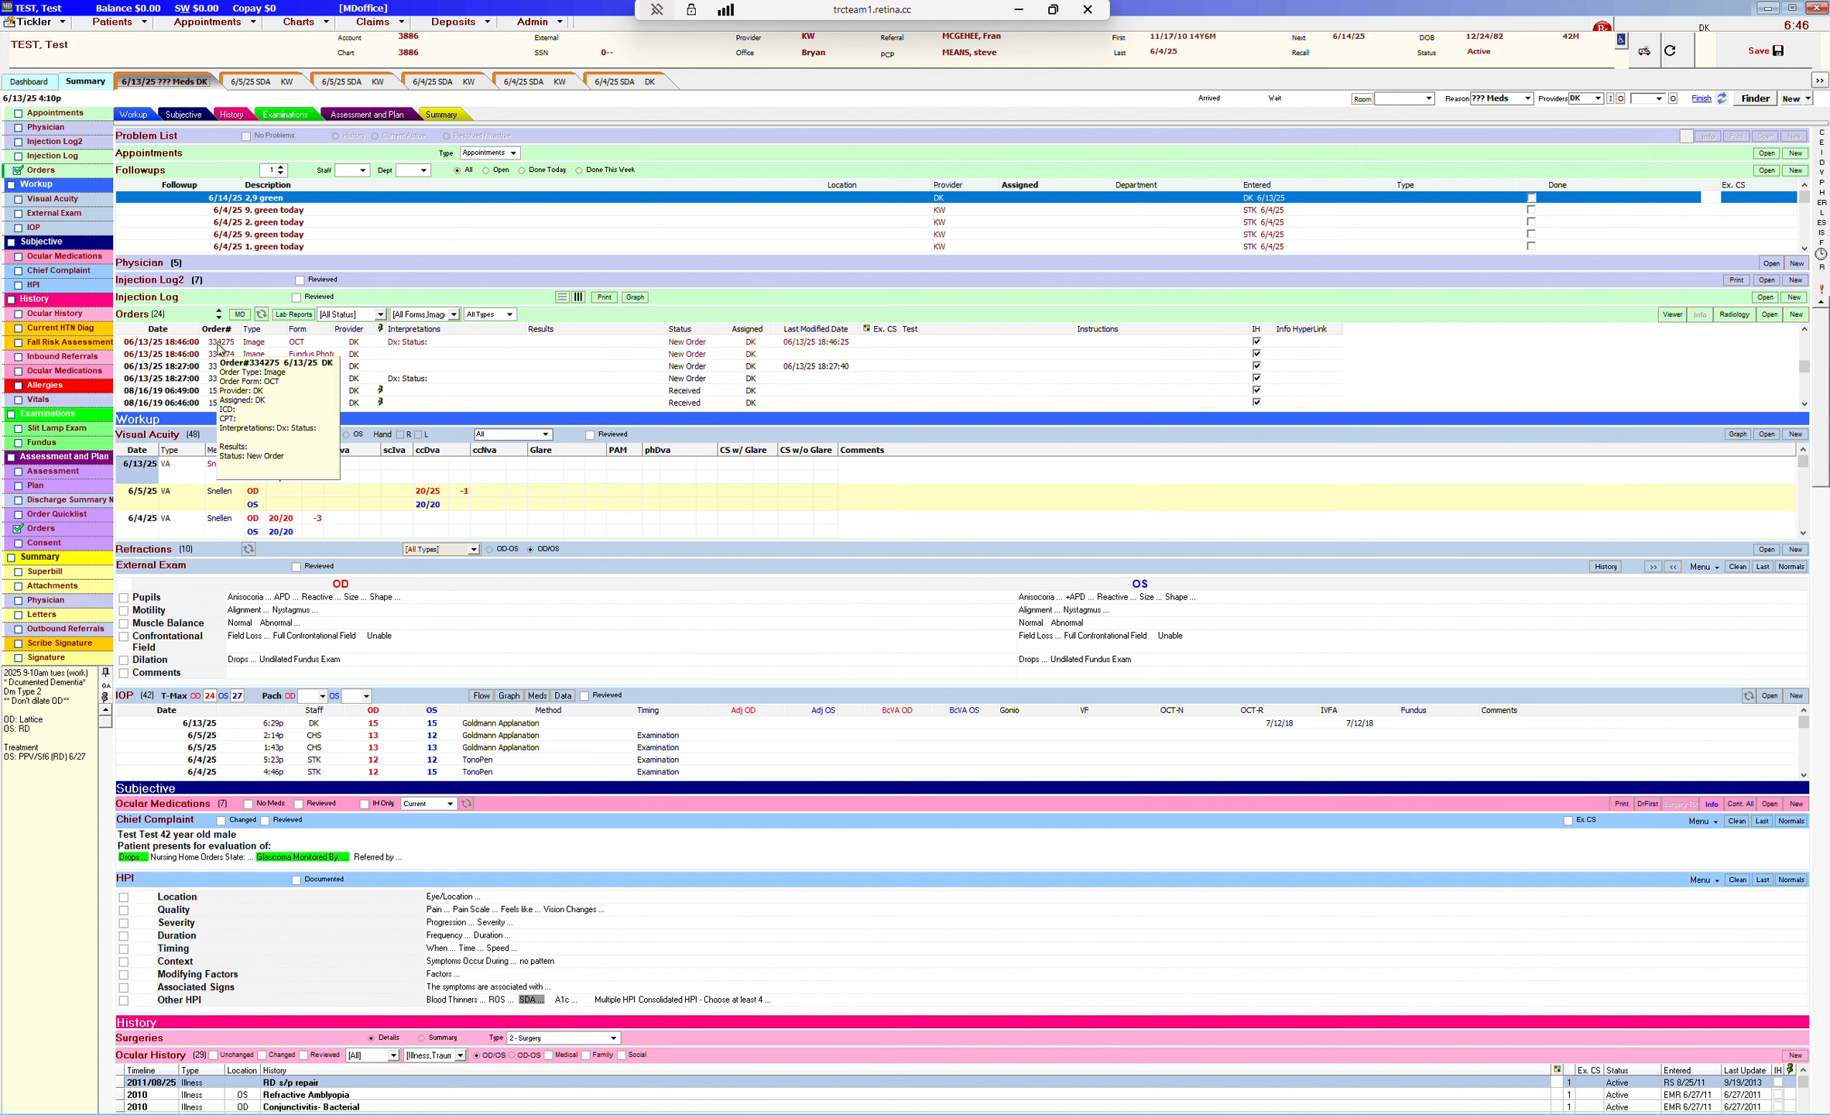
Record a new visual acuity with ccDva OD 20/30 +2 and OS 20/25 -1, saving and closing the entry
mouse_move(268, 348)
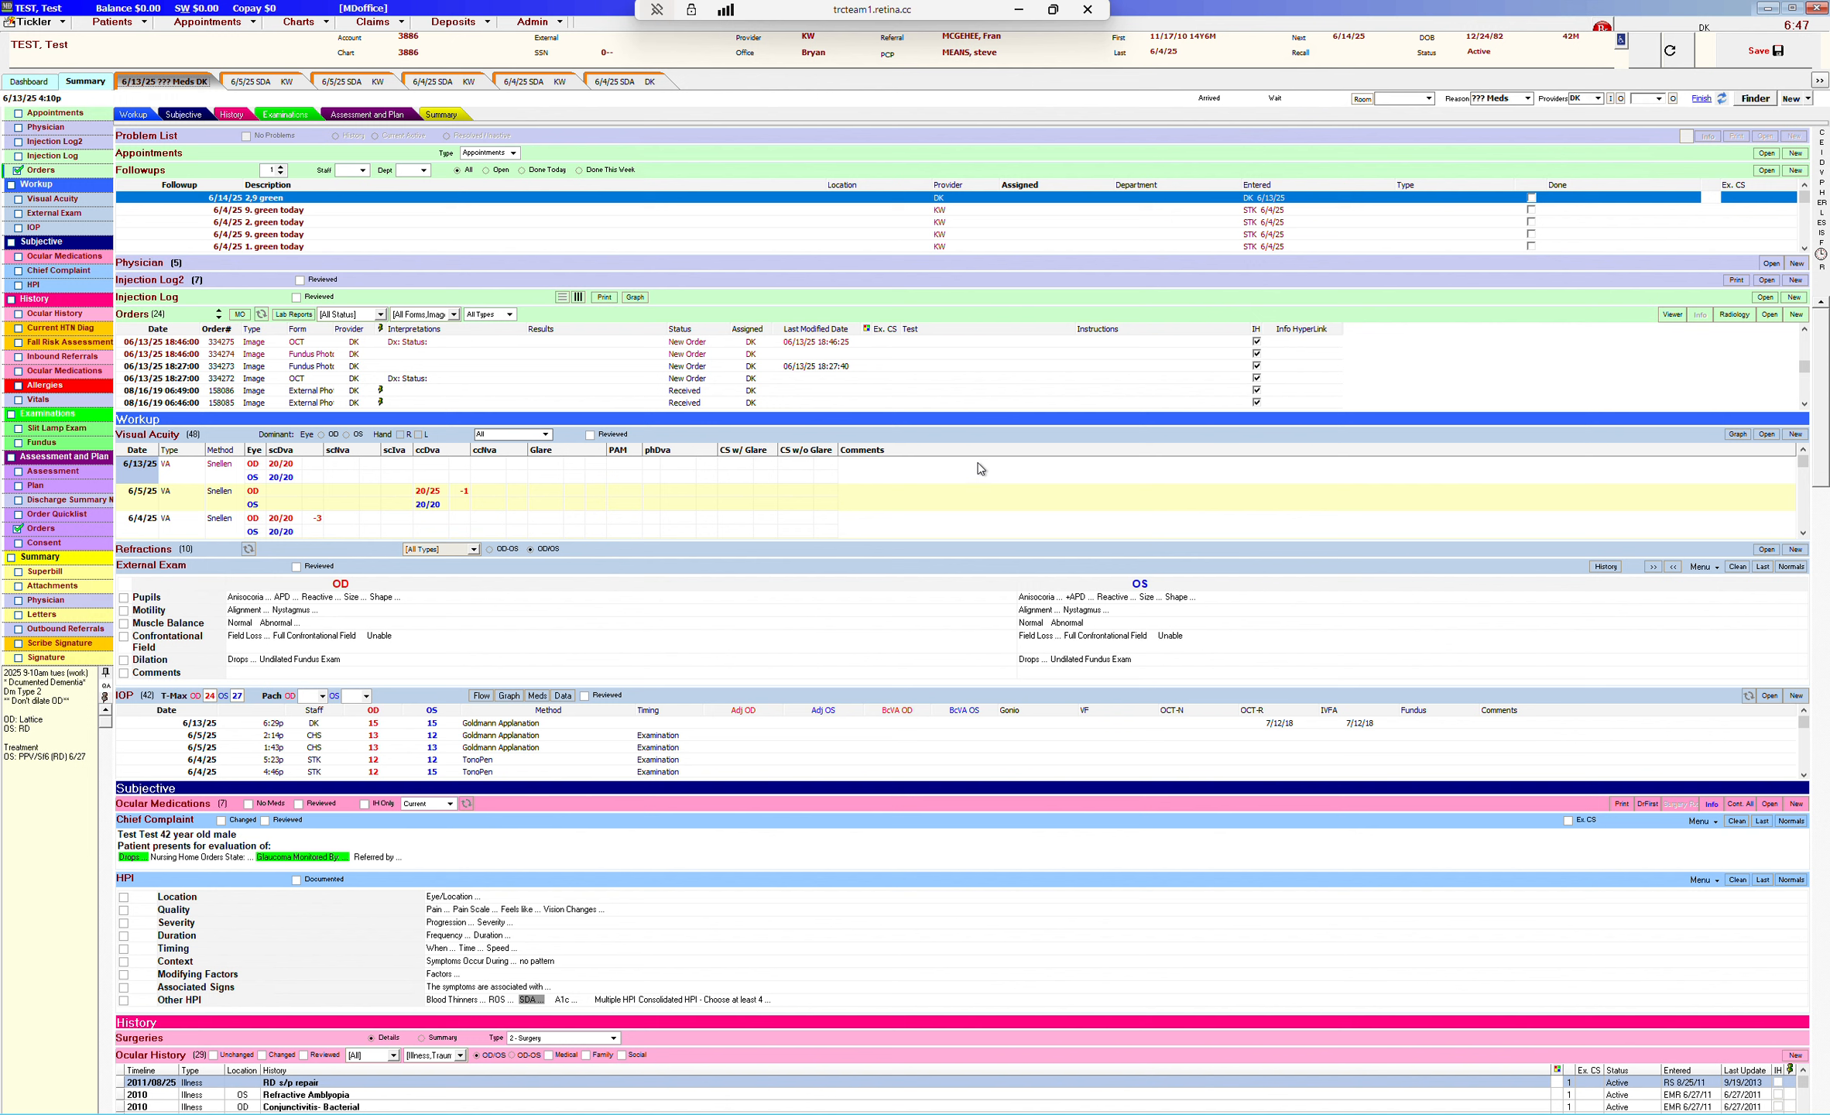
mouse_move(980, 469)
mouse_move(1301, 499)
click(1801, 435)
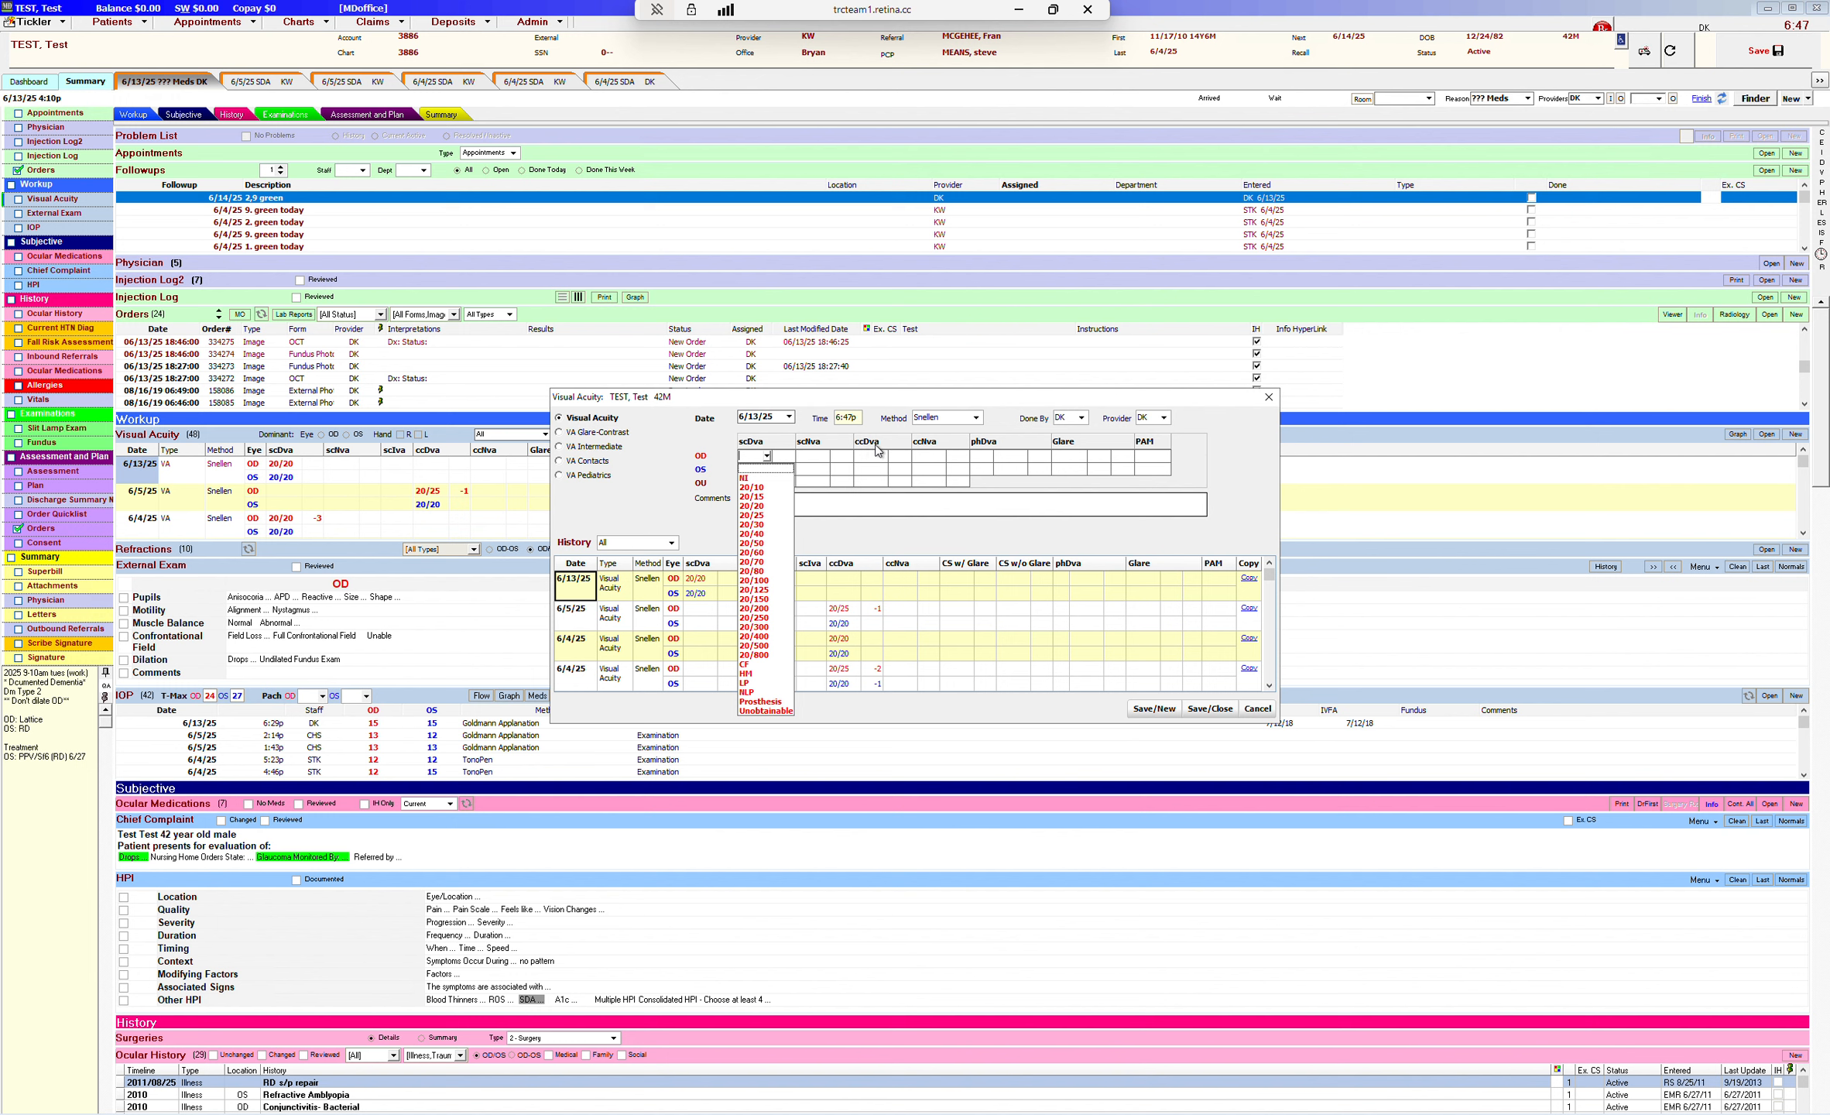
click(877, 454)
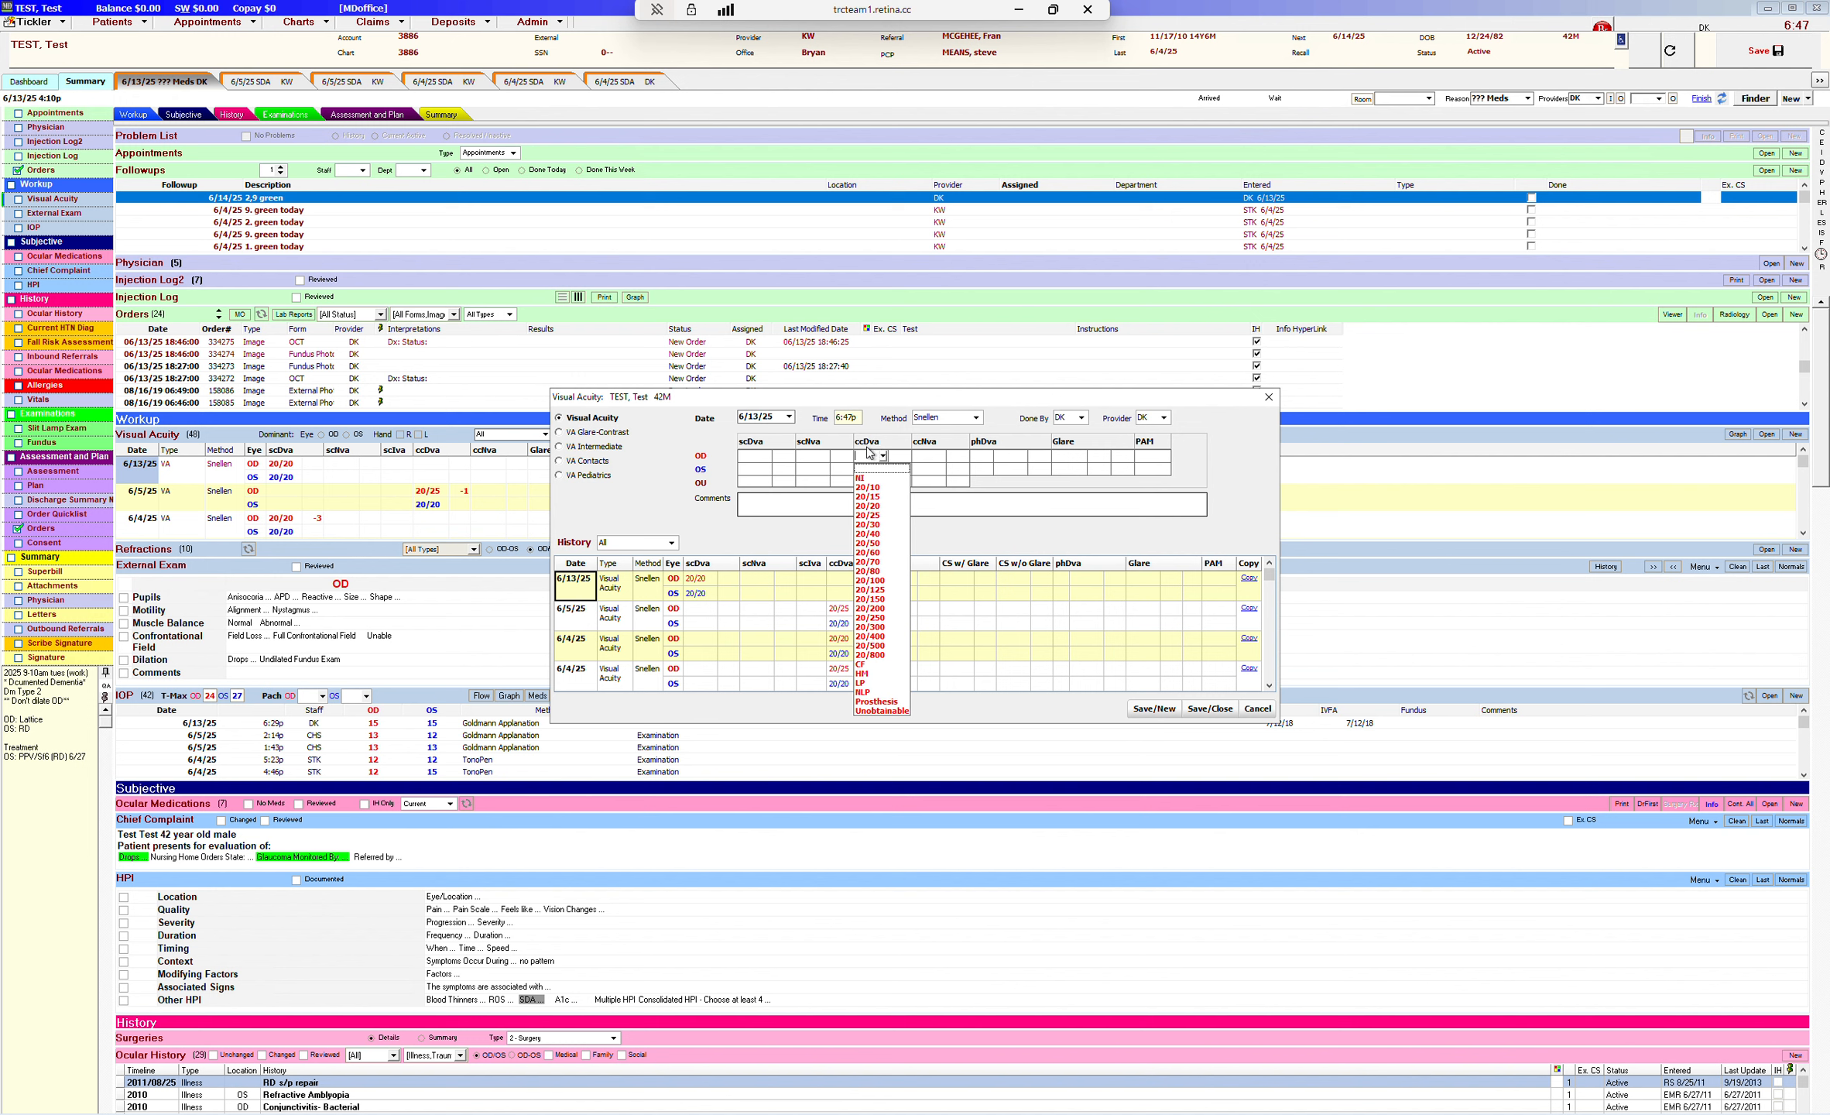
click(867, 525)
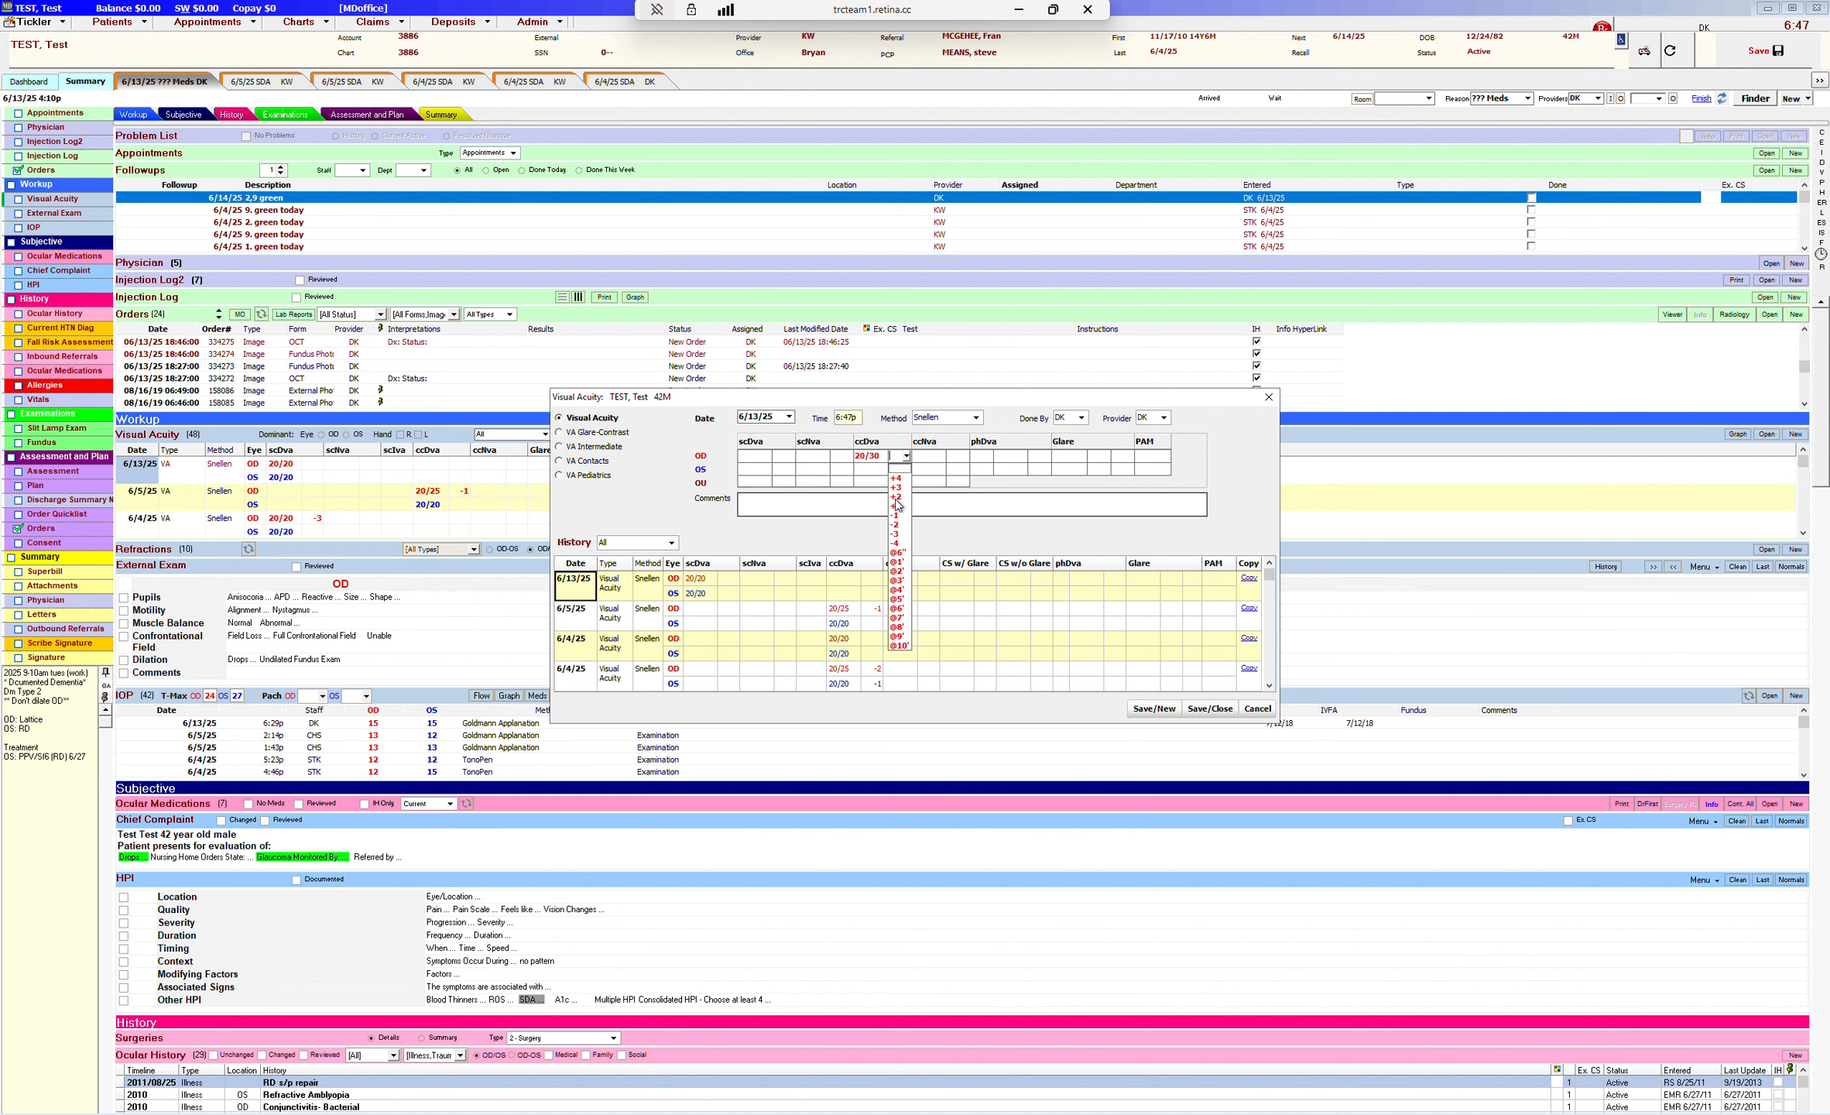
click(896, 498)
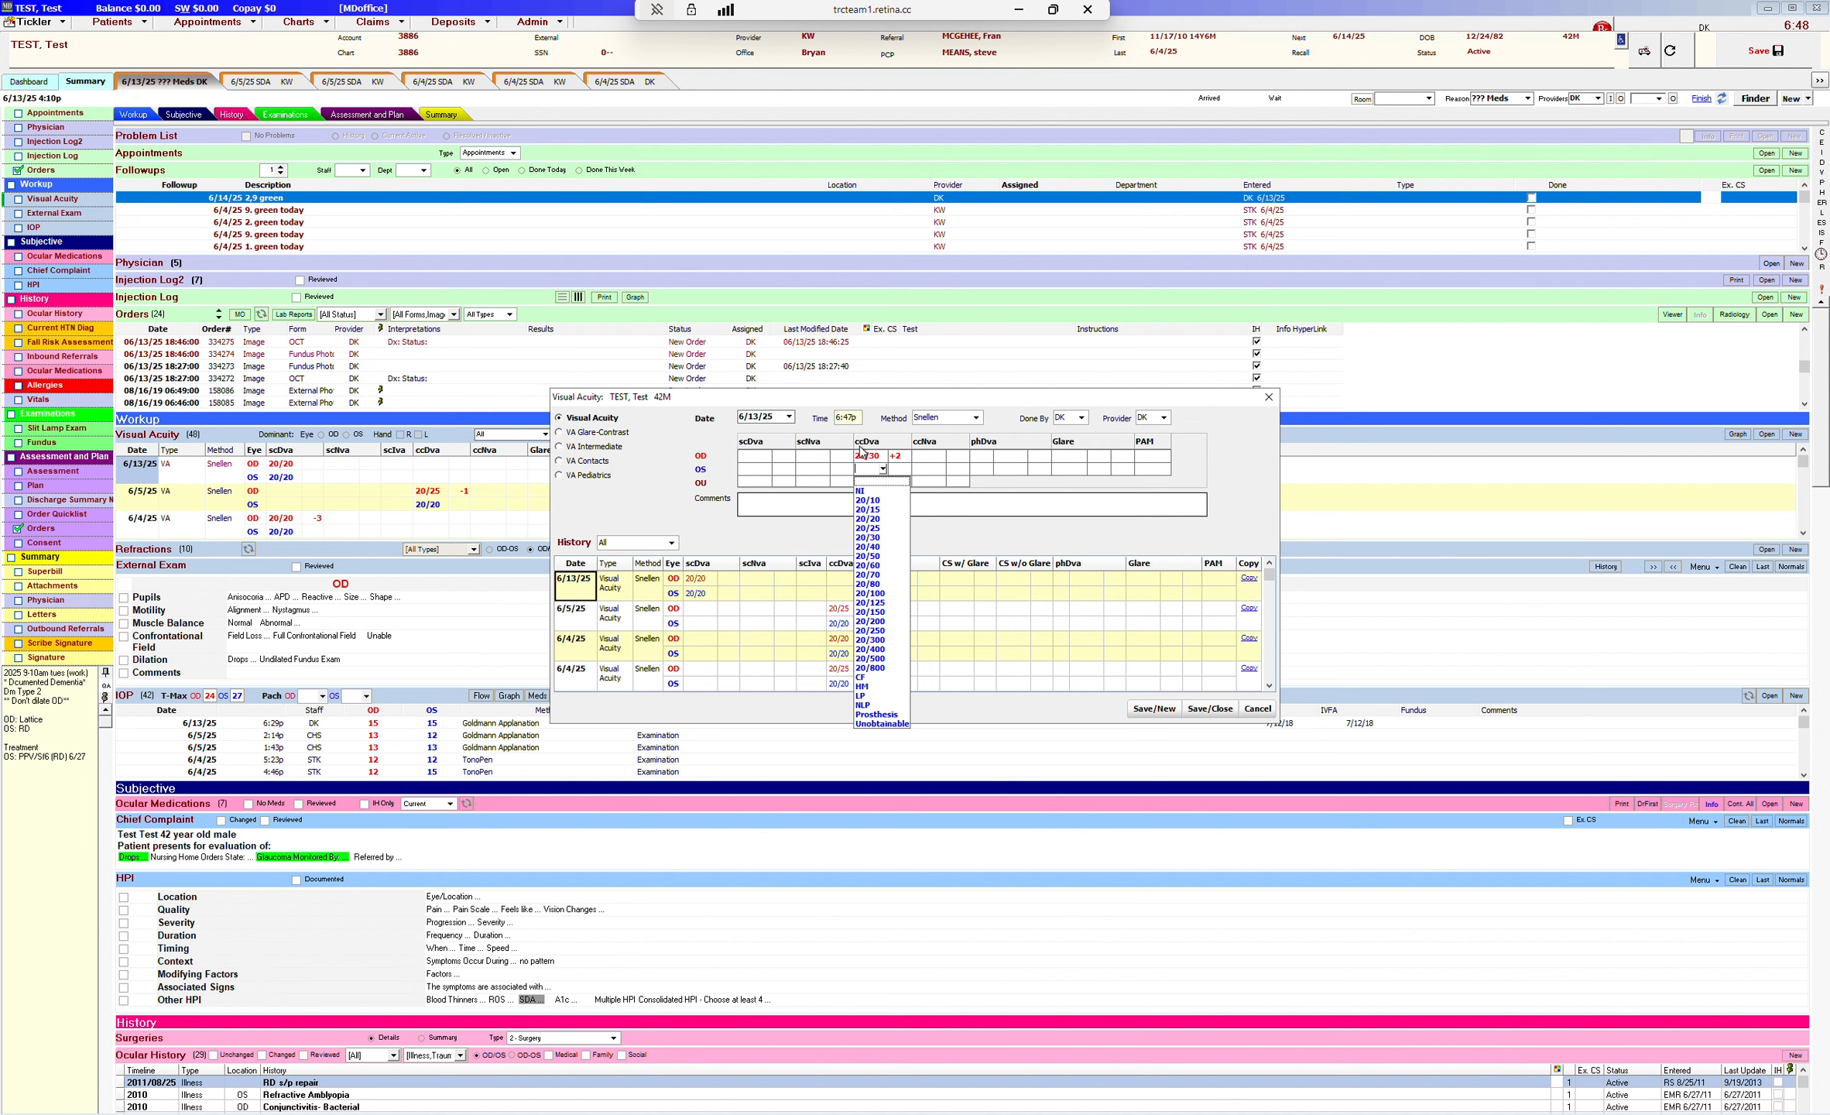
click(872, 529)
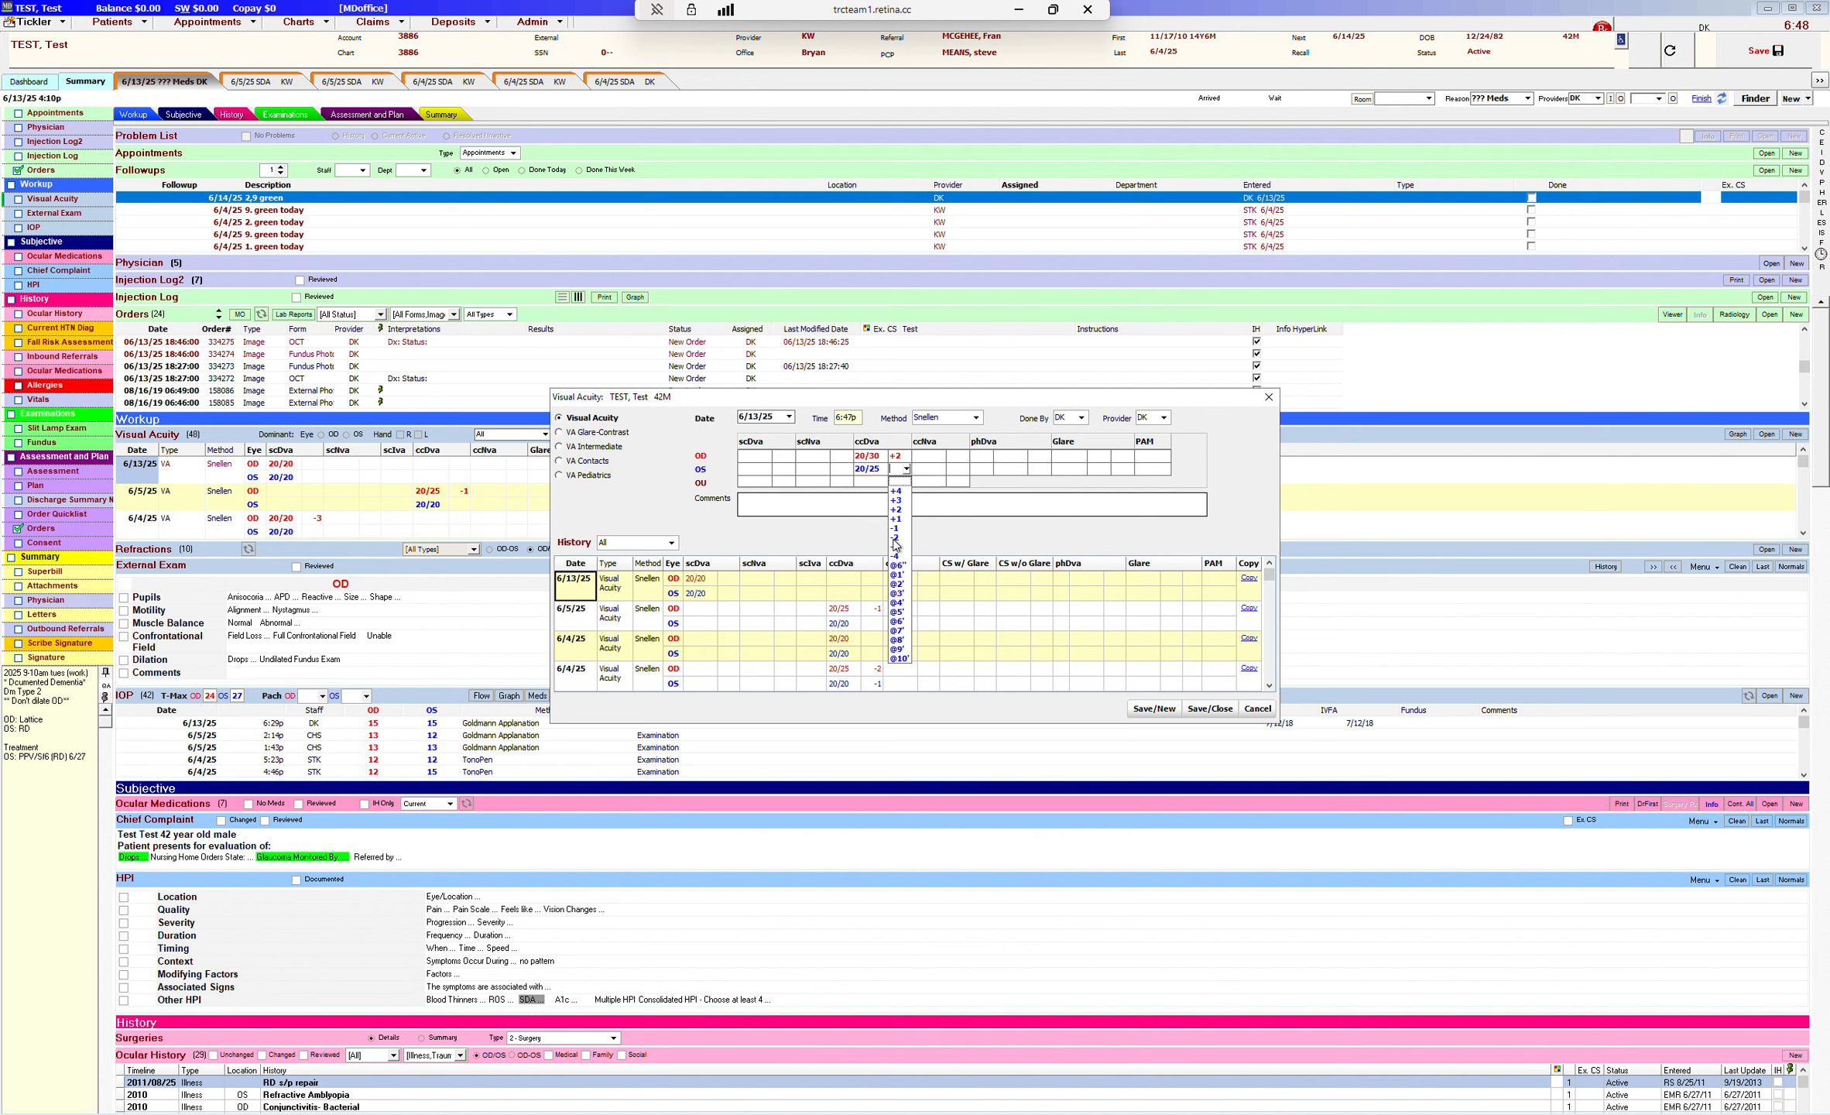
click(896, 530)
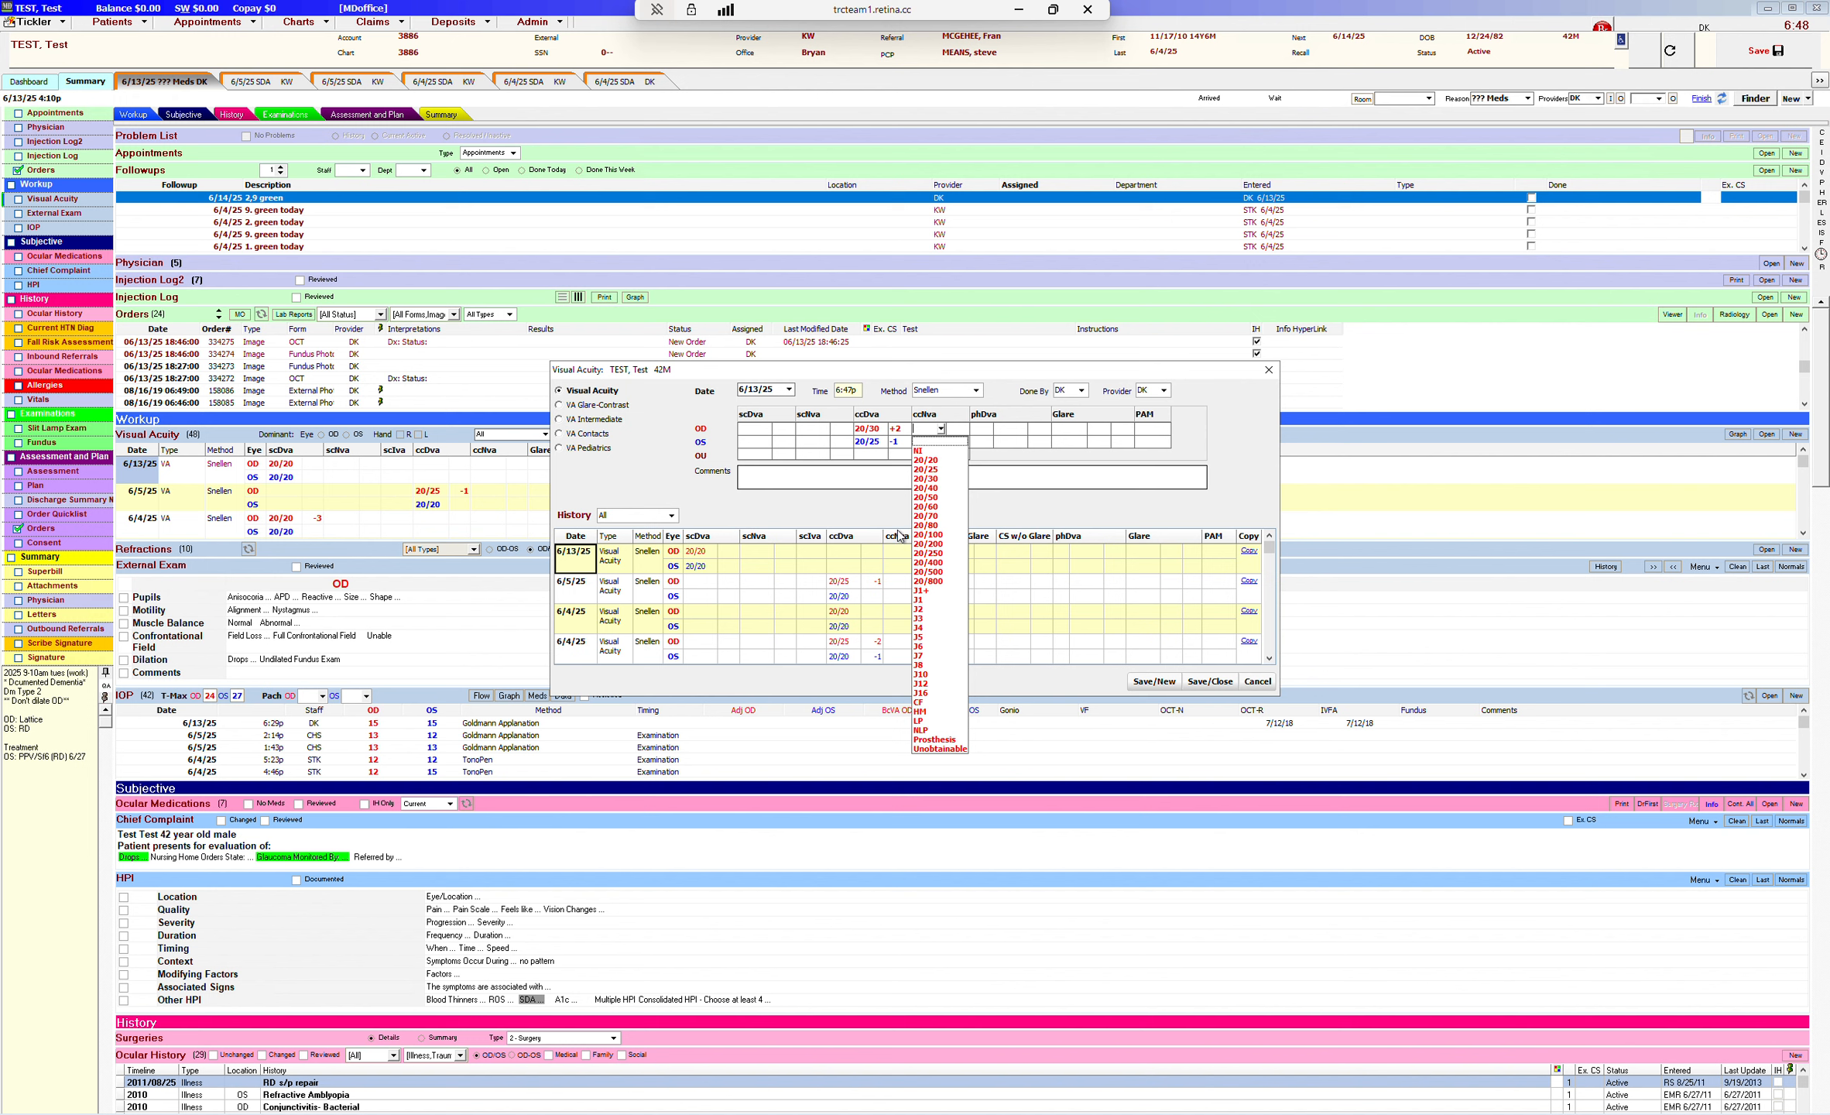
click(1211, 681)
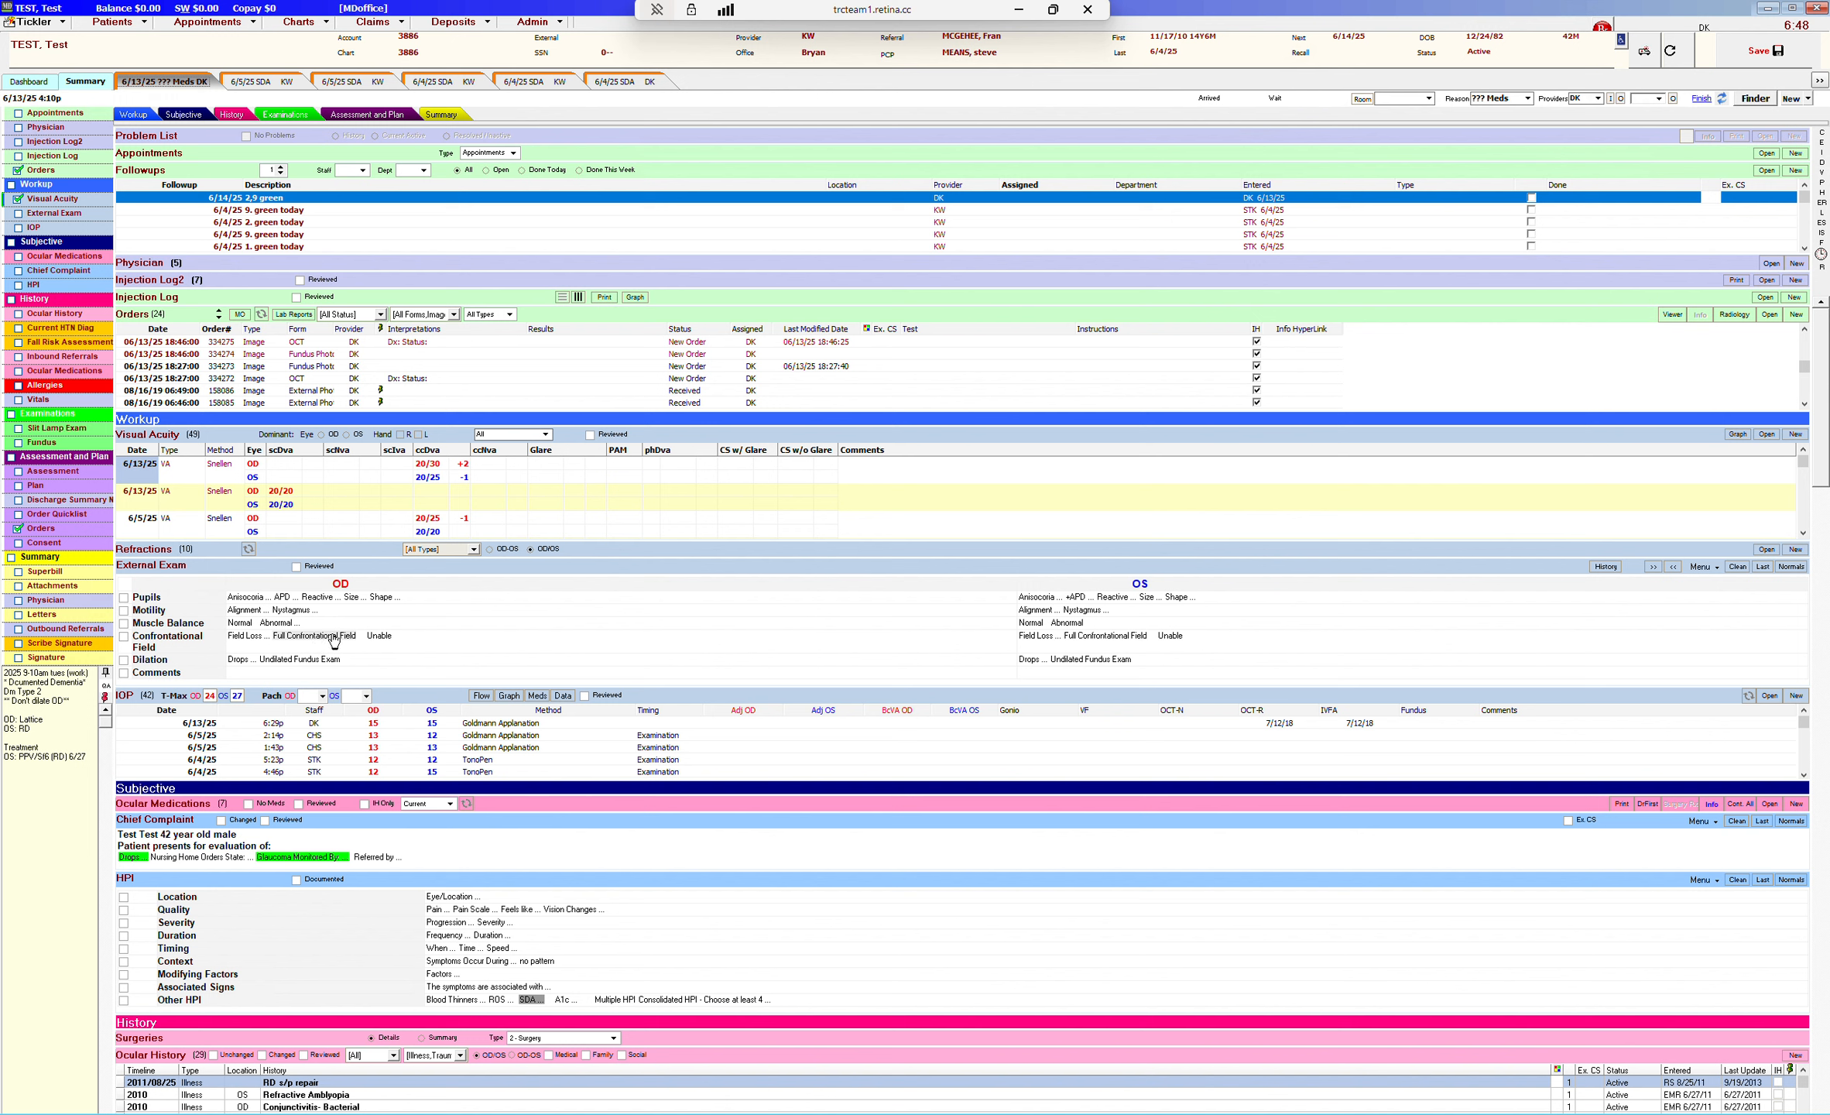
In the external exam, record the pupils as Reactive normal for both OD and OS
click(321, 598)
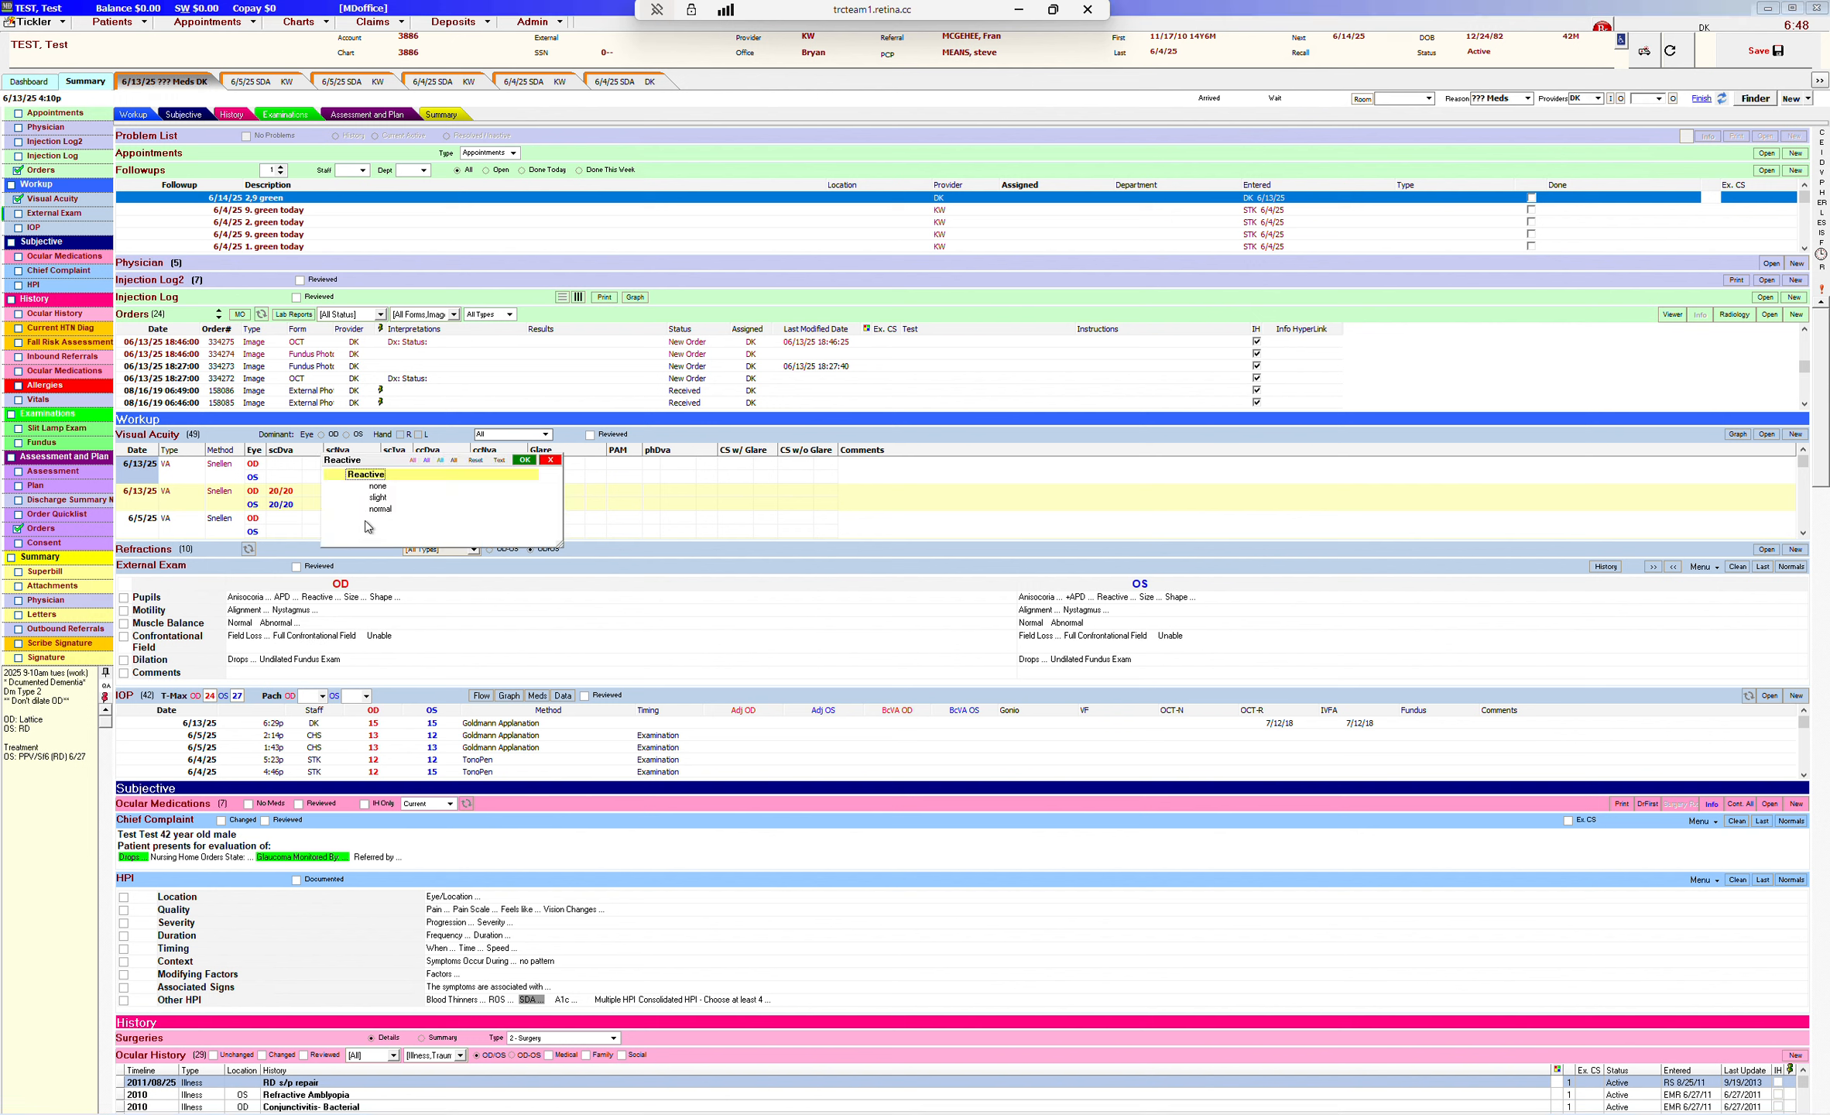
click(381, 509)
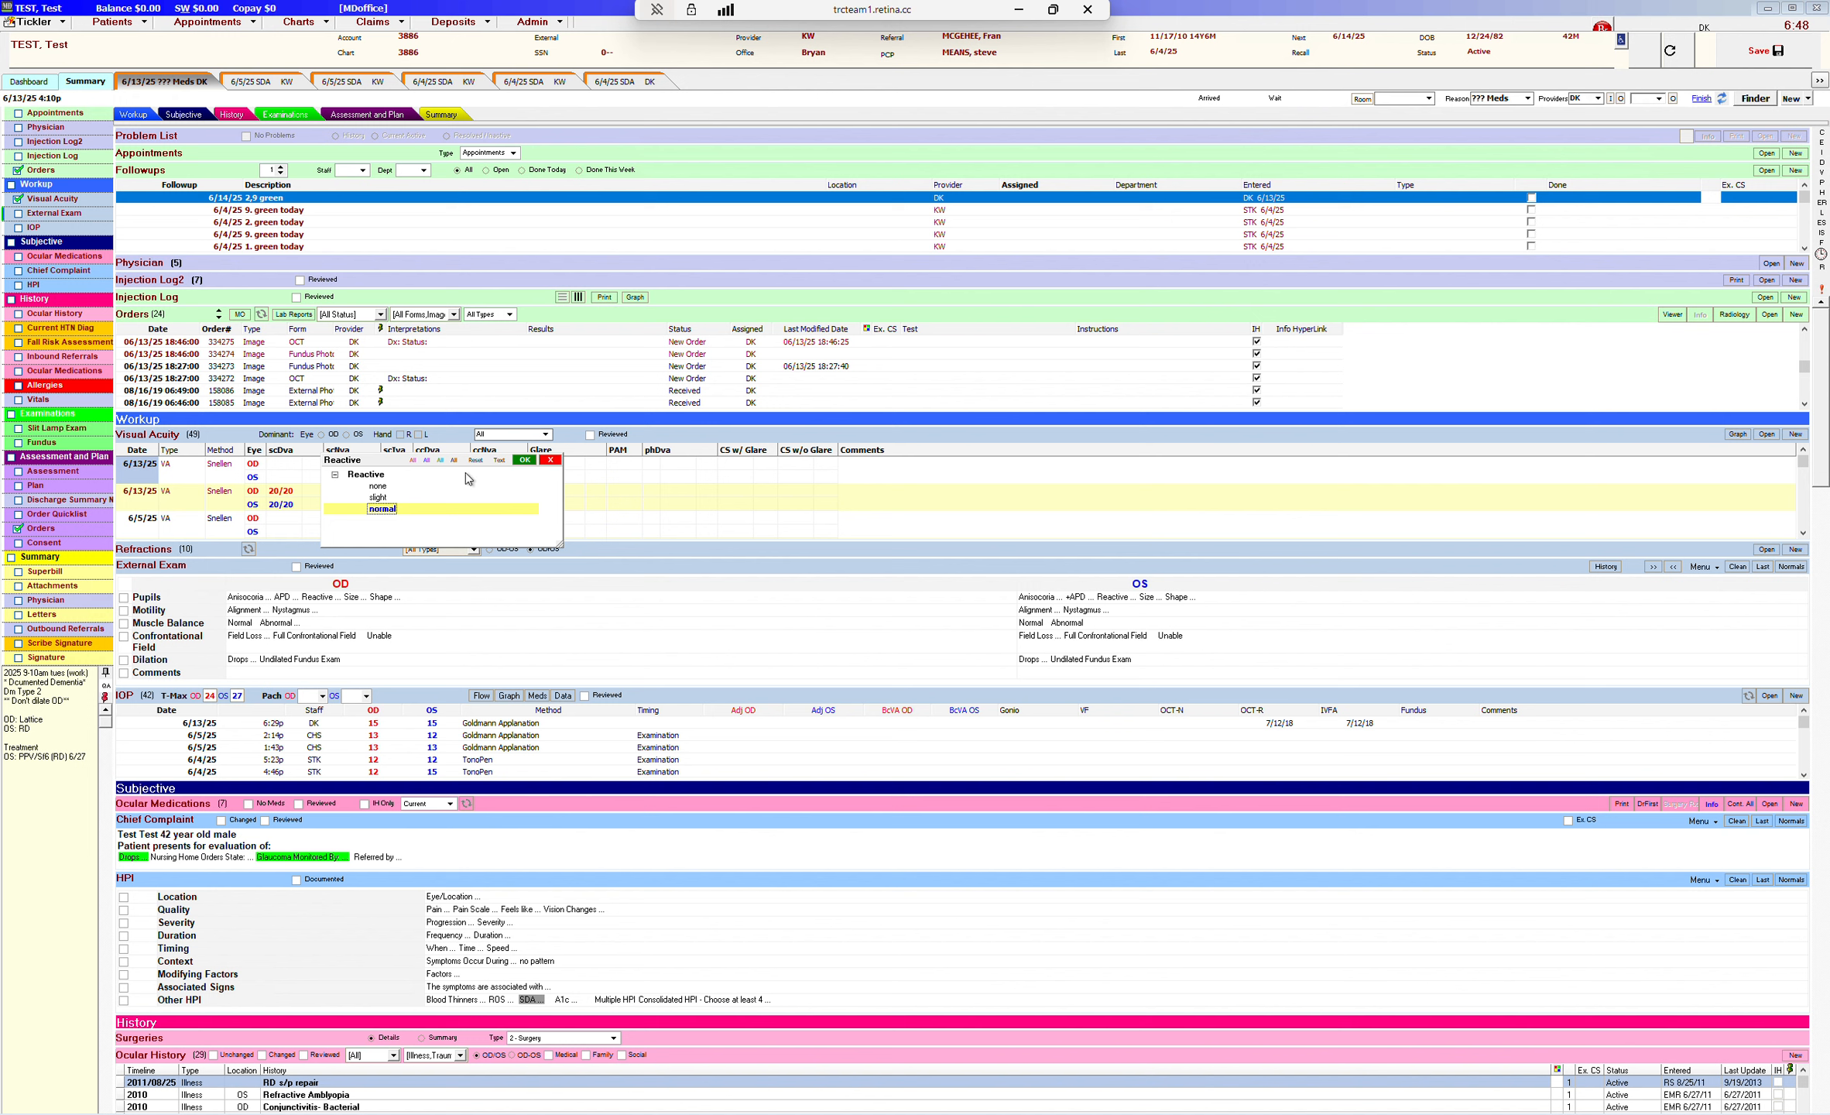
click(524, 460)
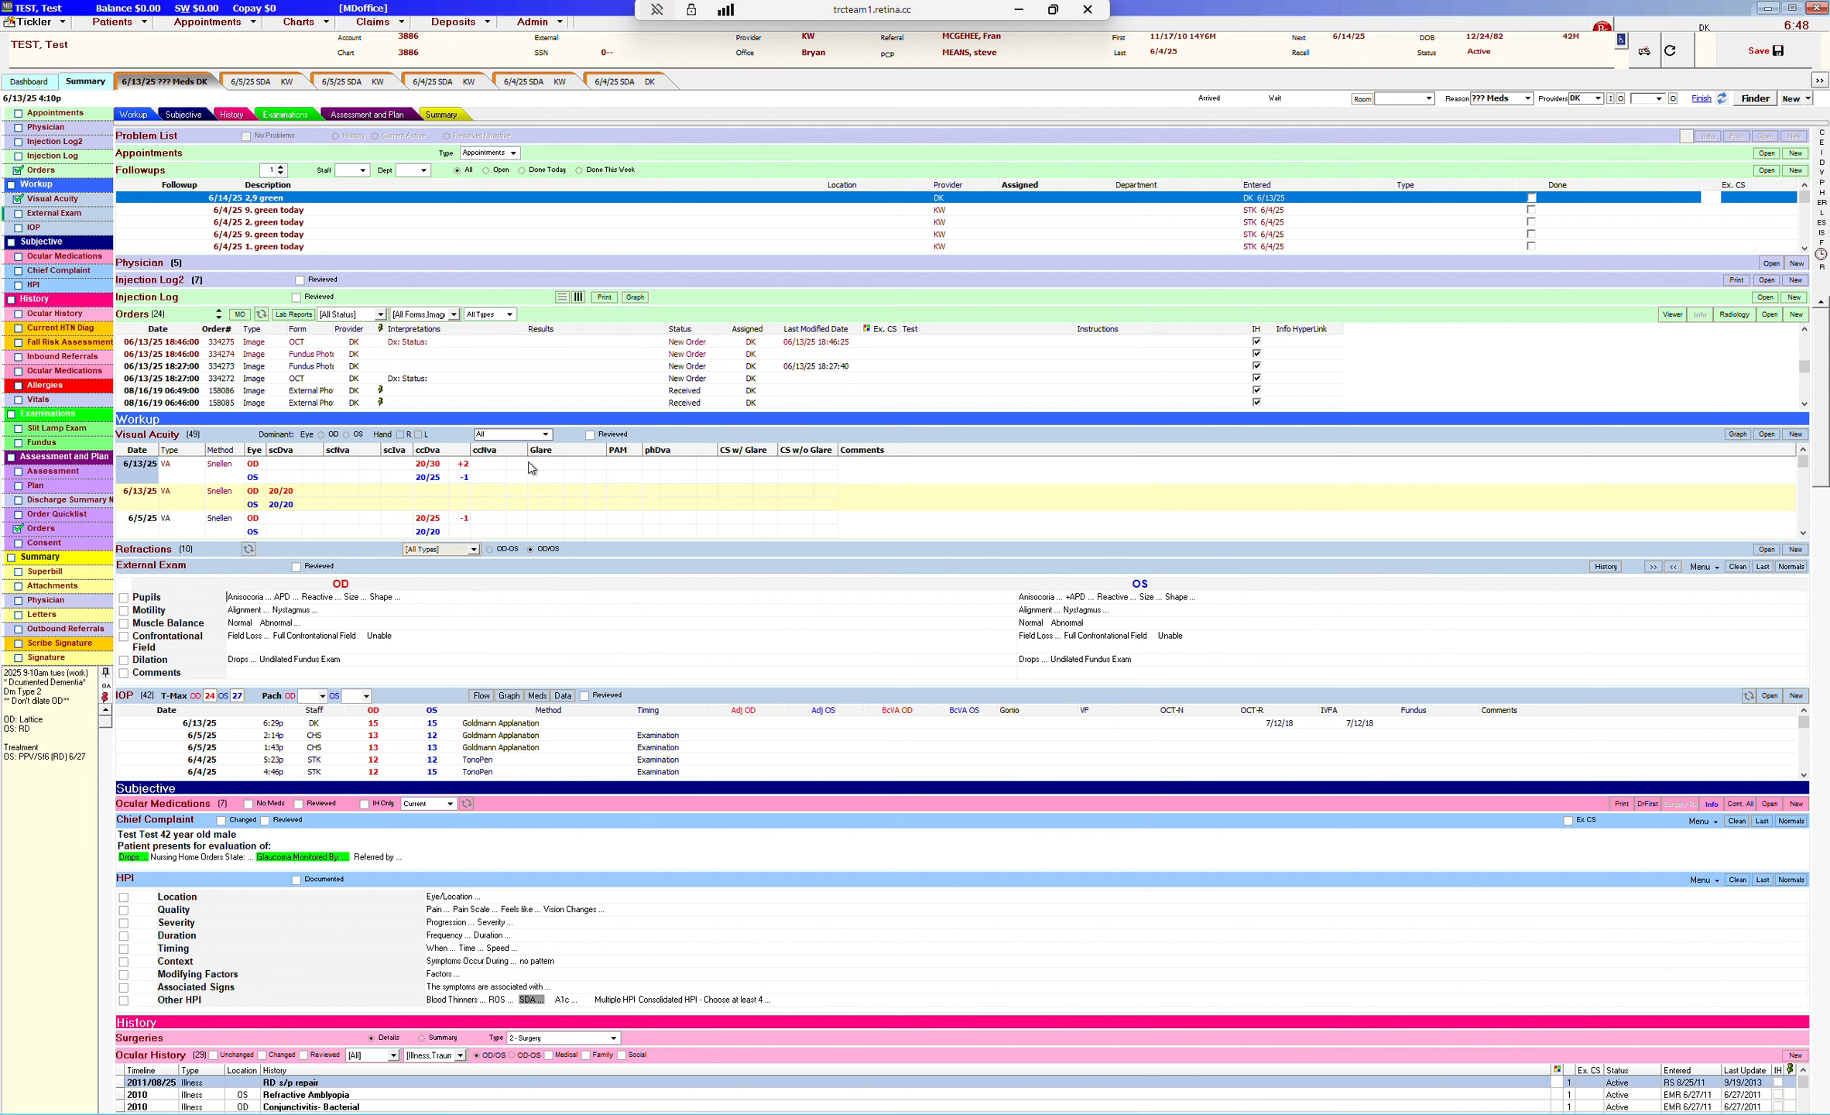
click(1115, 598)
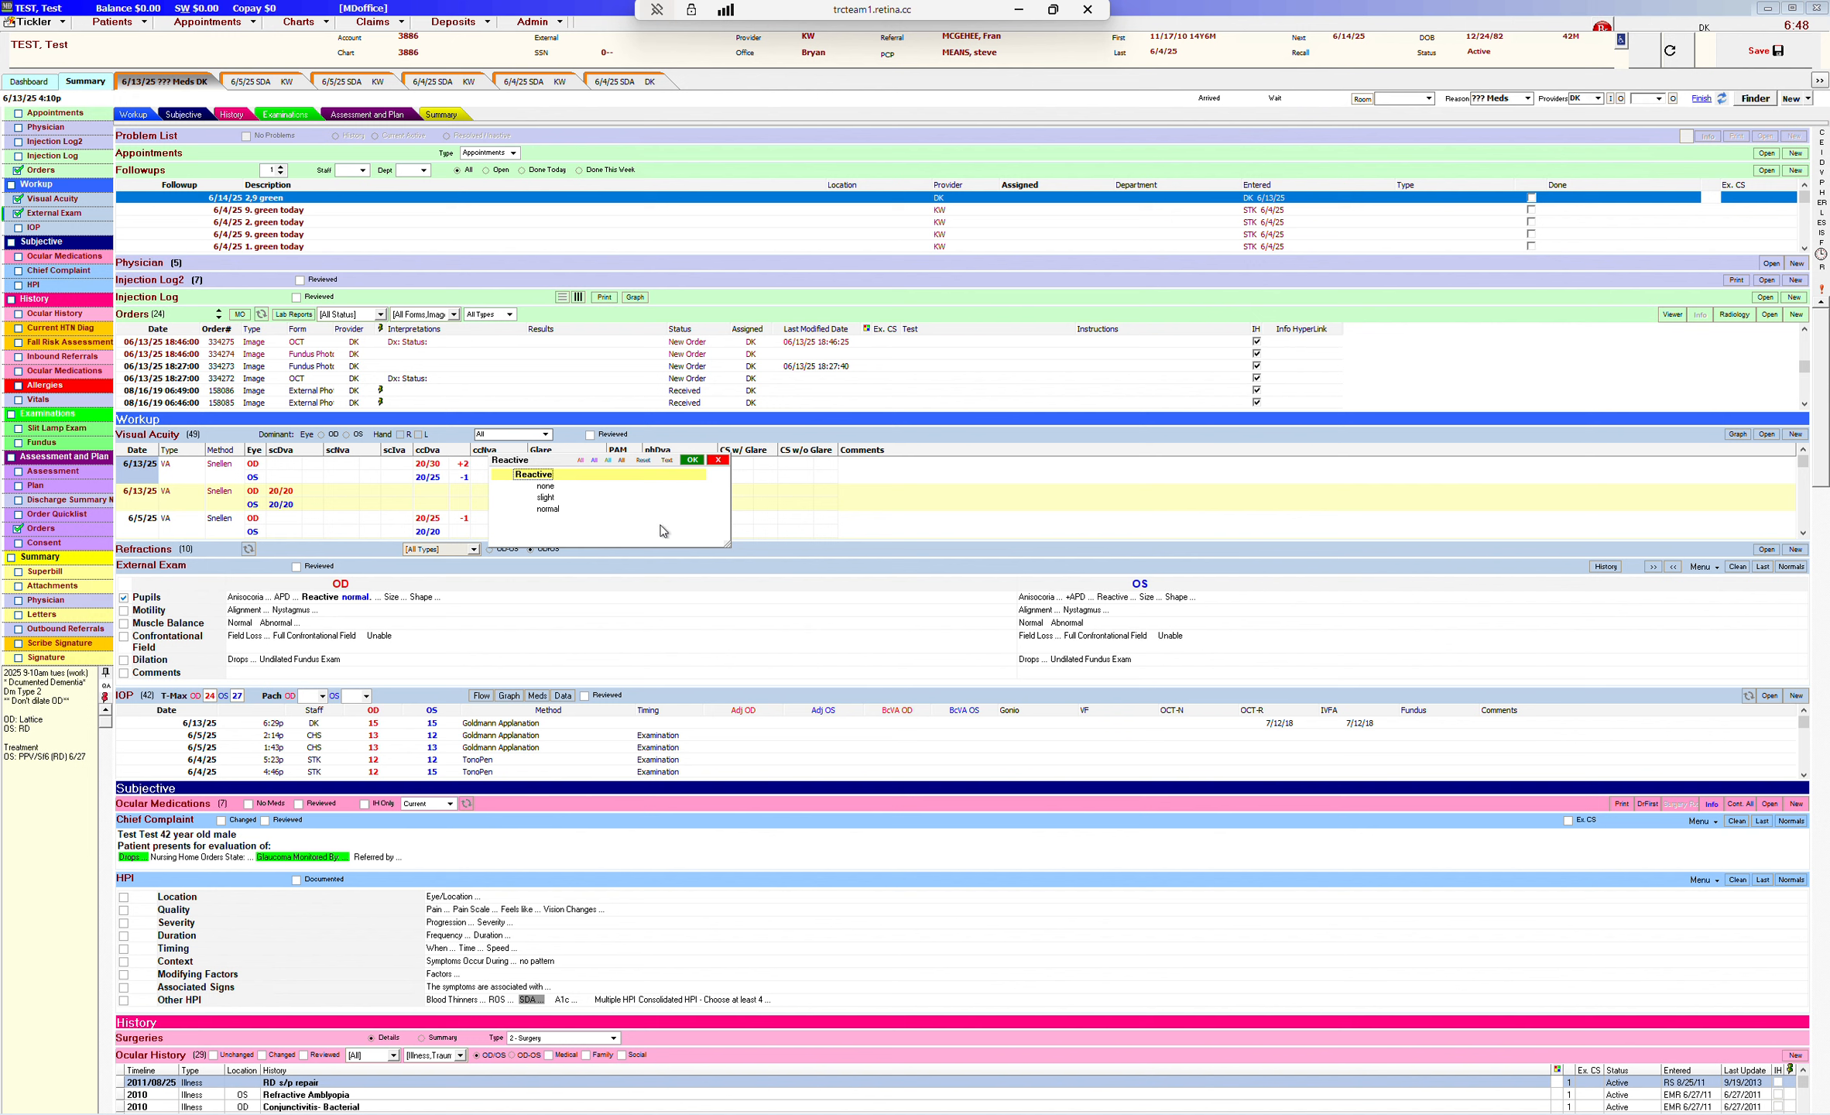
click(545, 510)
click(691, 460)
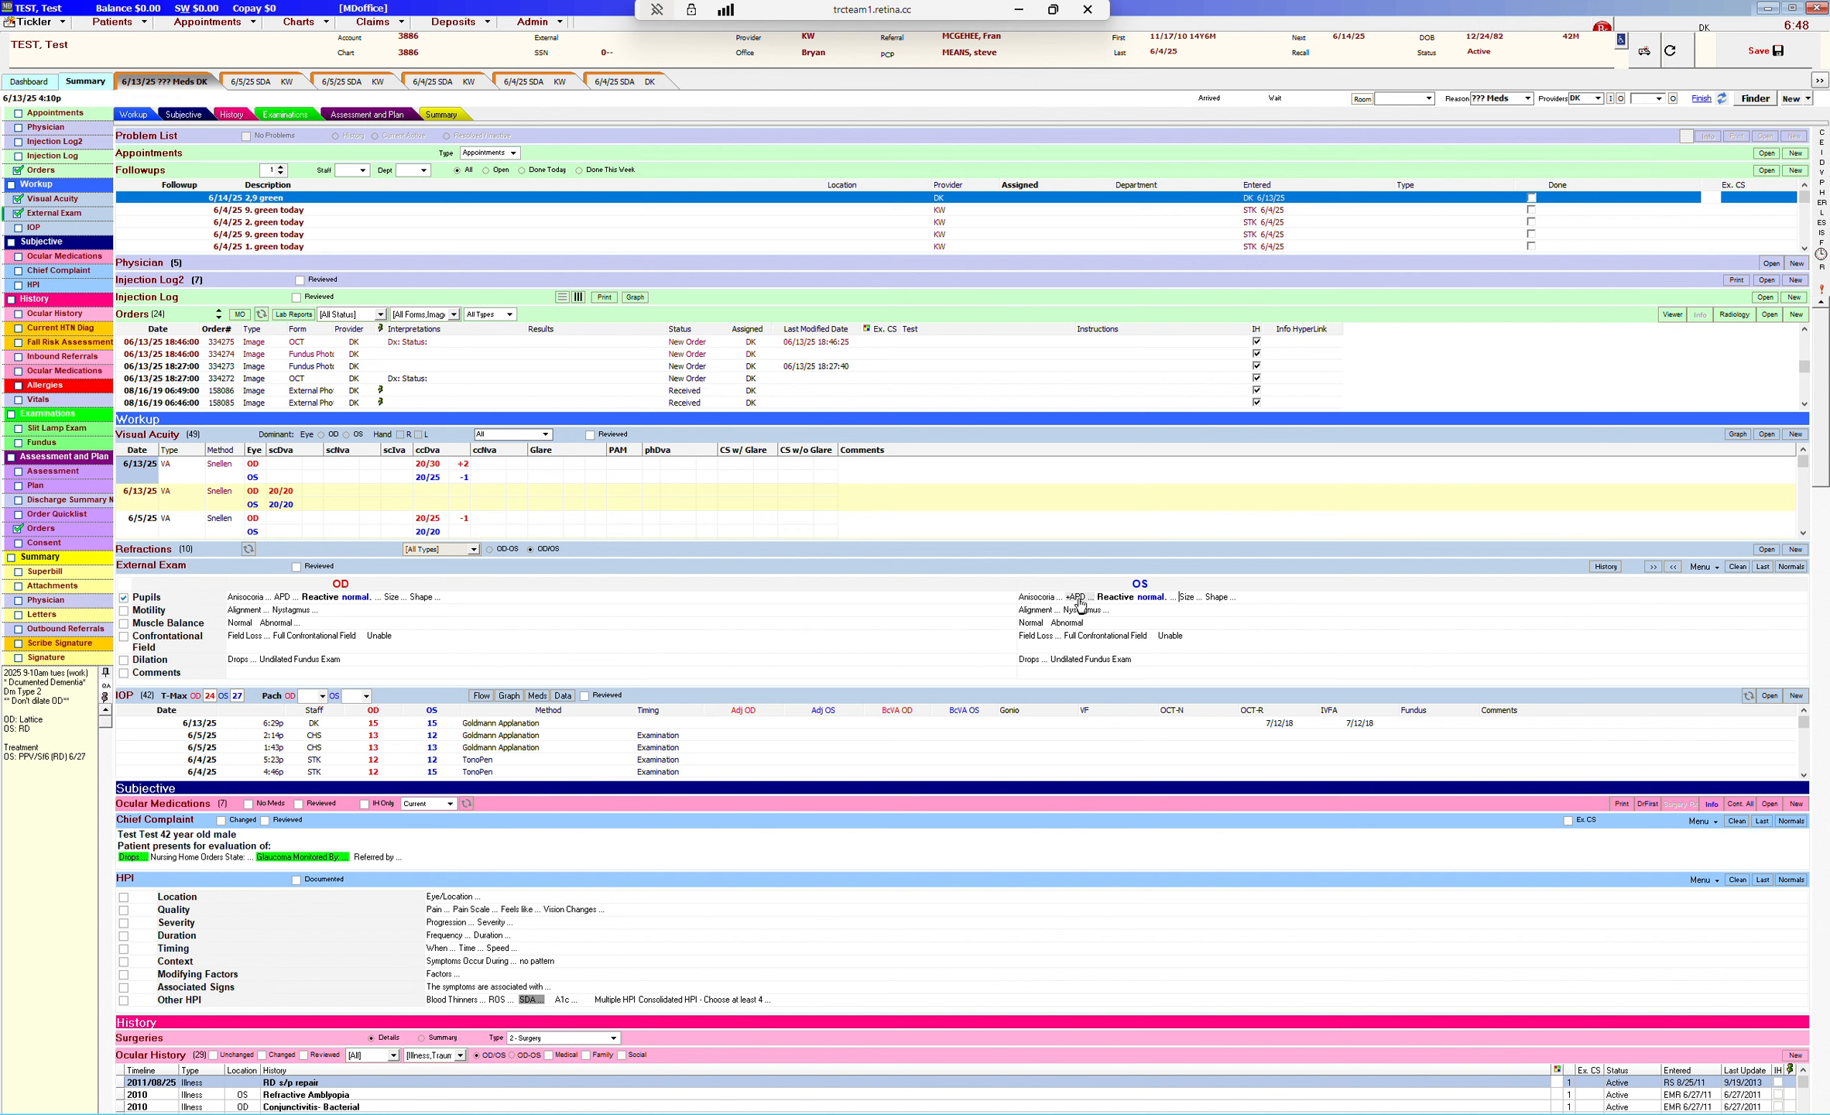
Set the motility alignment to "Eyes are aligned" for both OD and OS
click(253, 611)
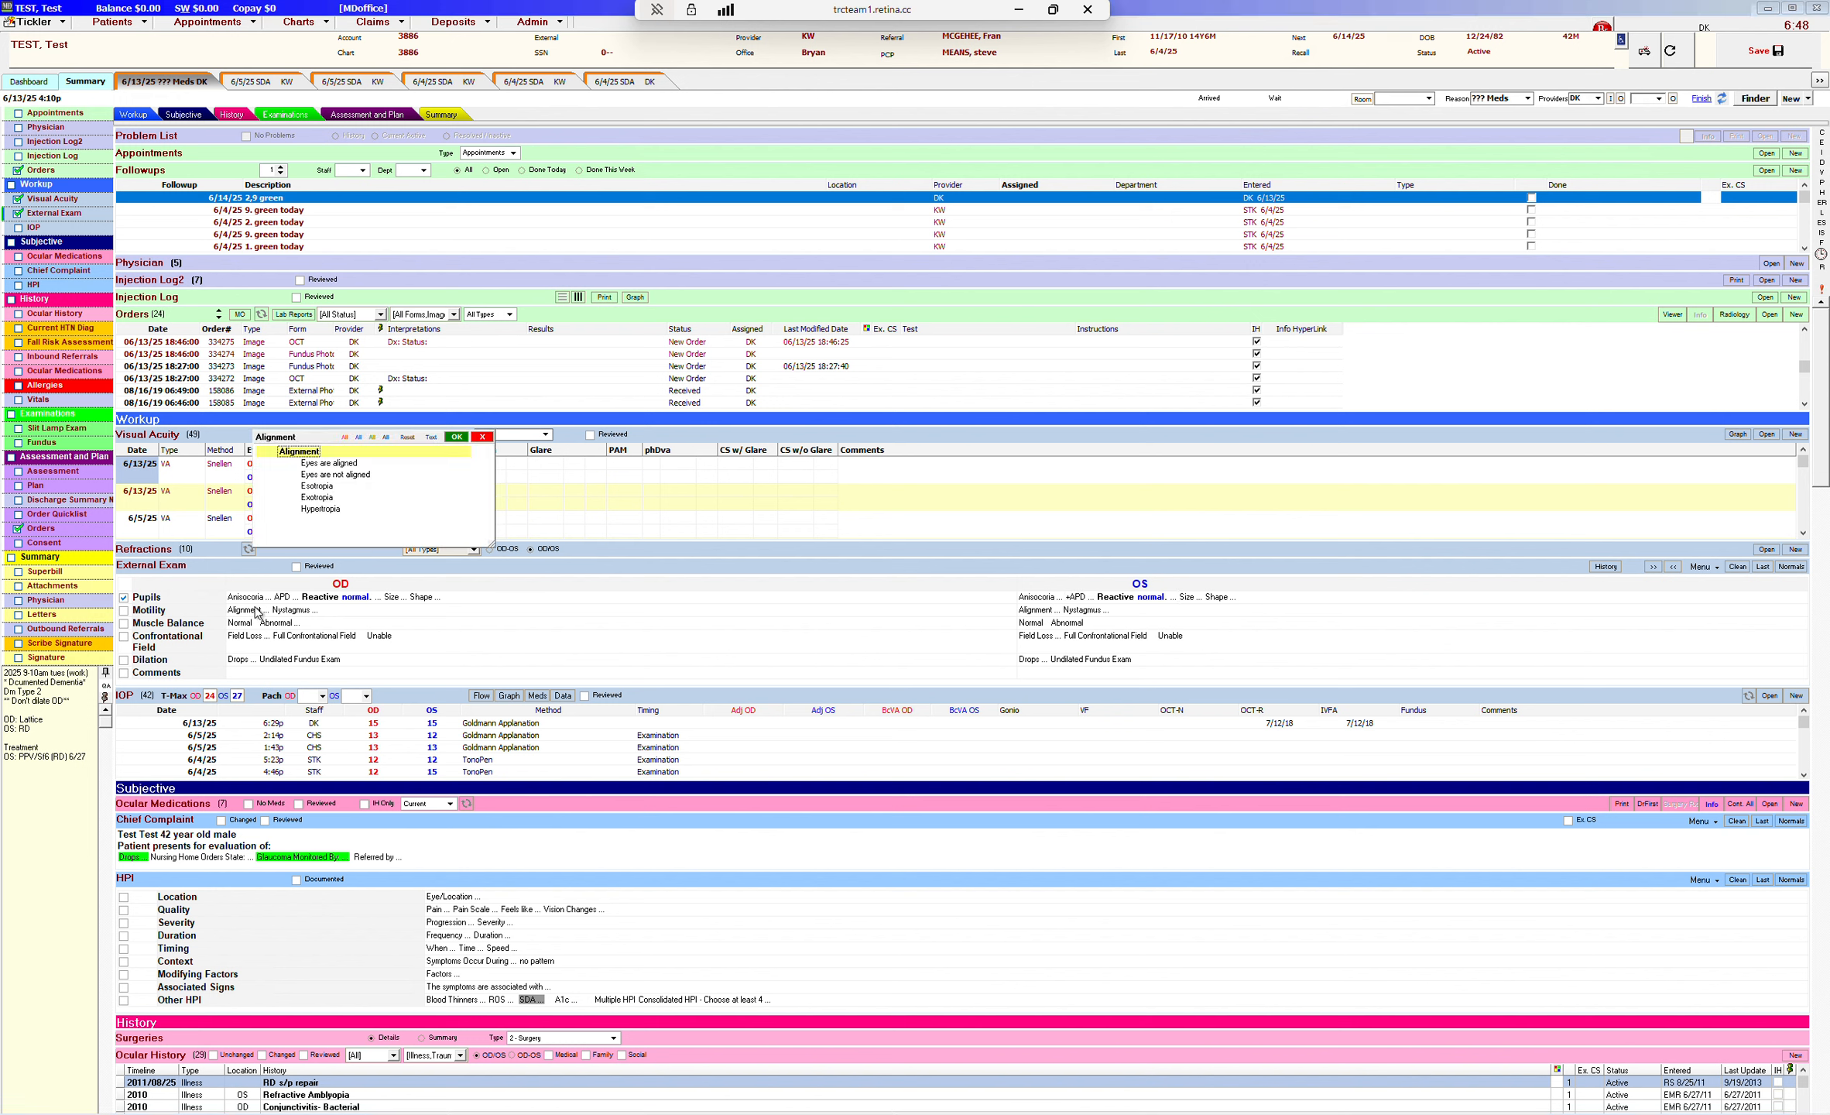
click(329, 463)
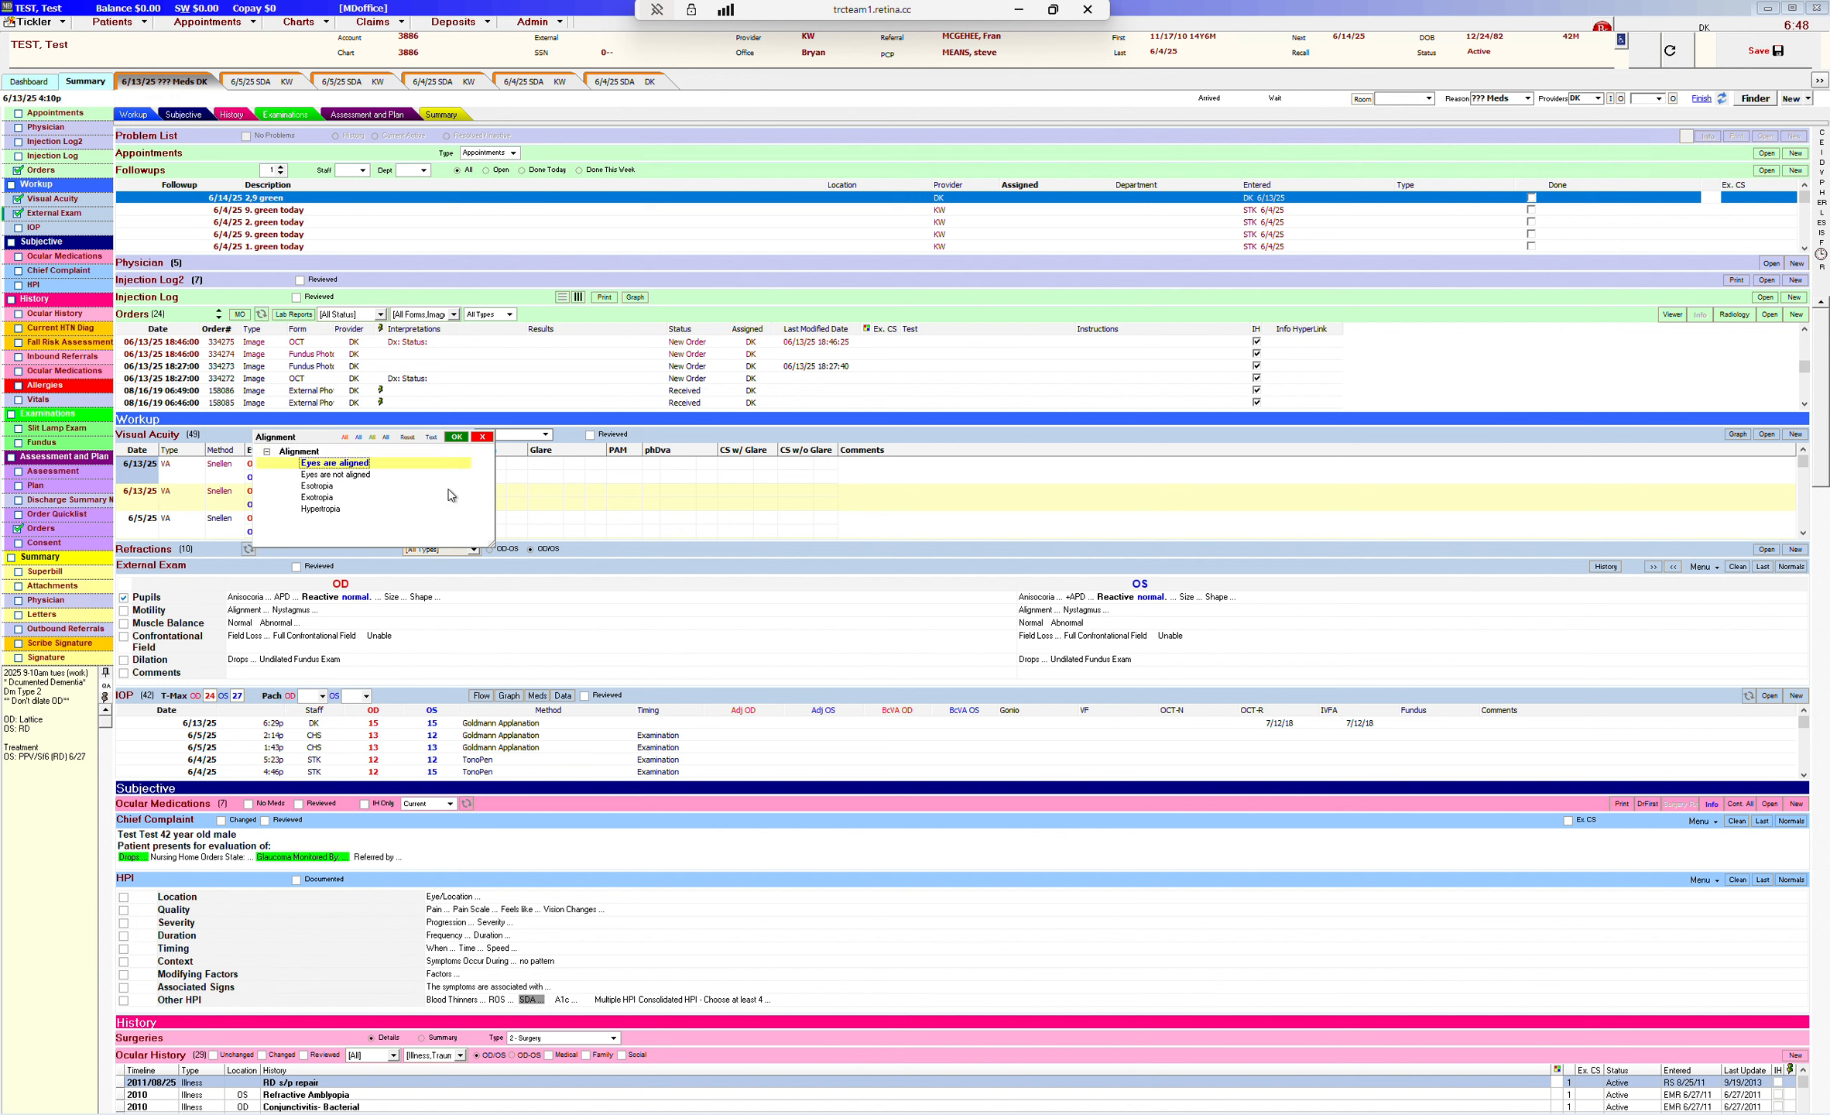
click(457, 437)
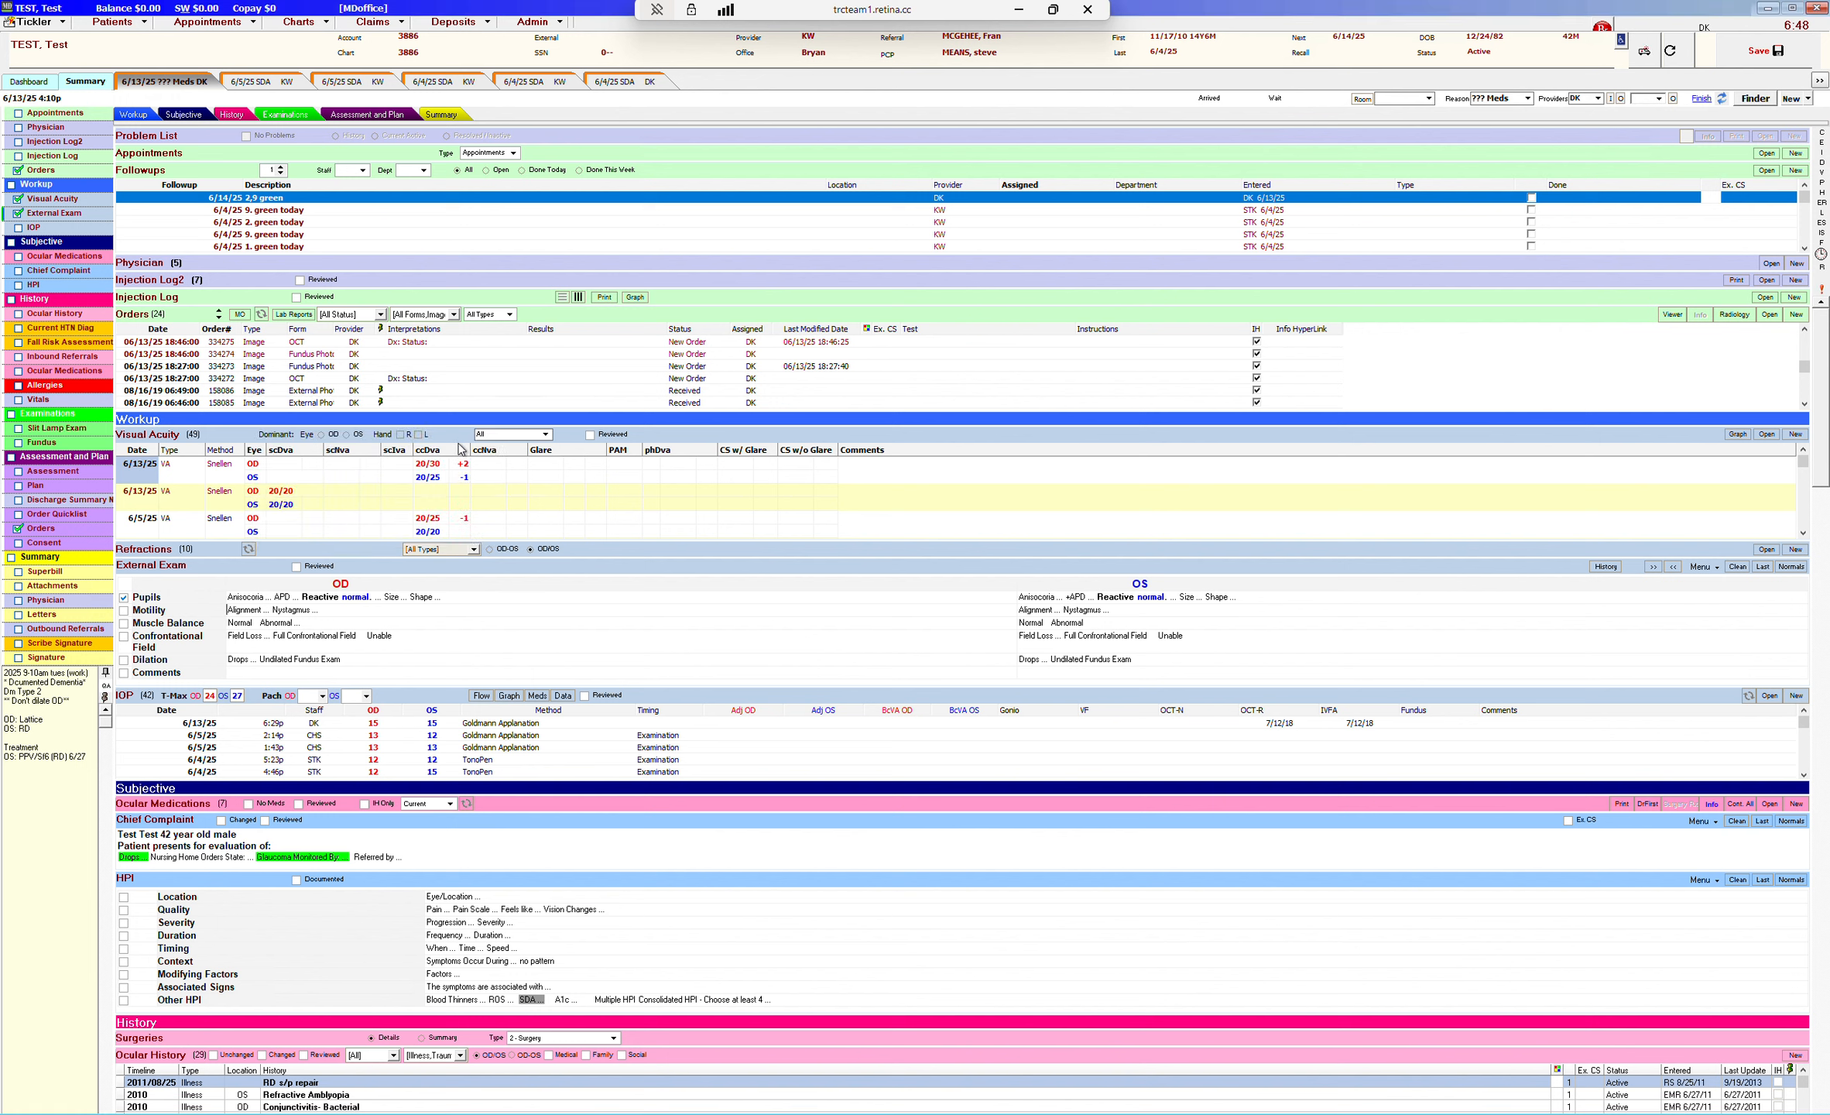
click(1034, 611)
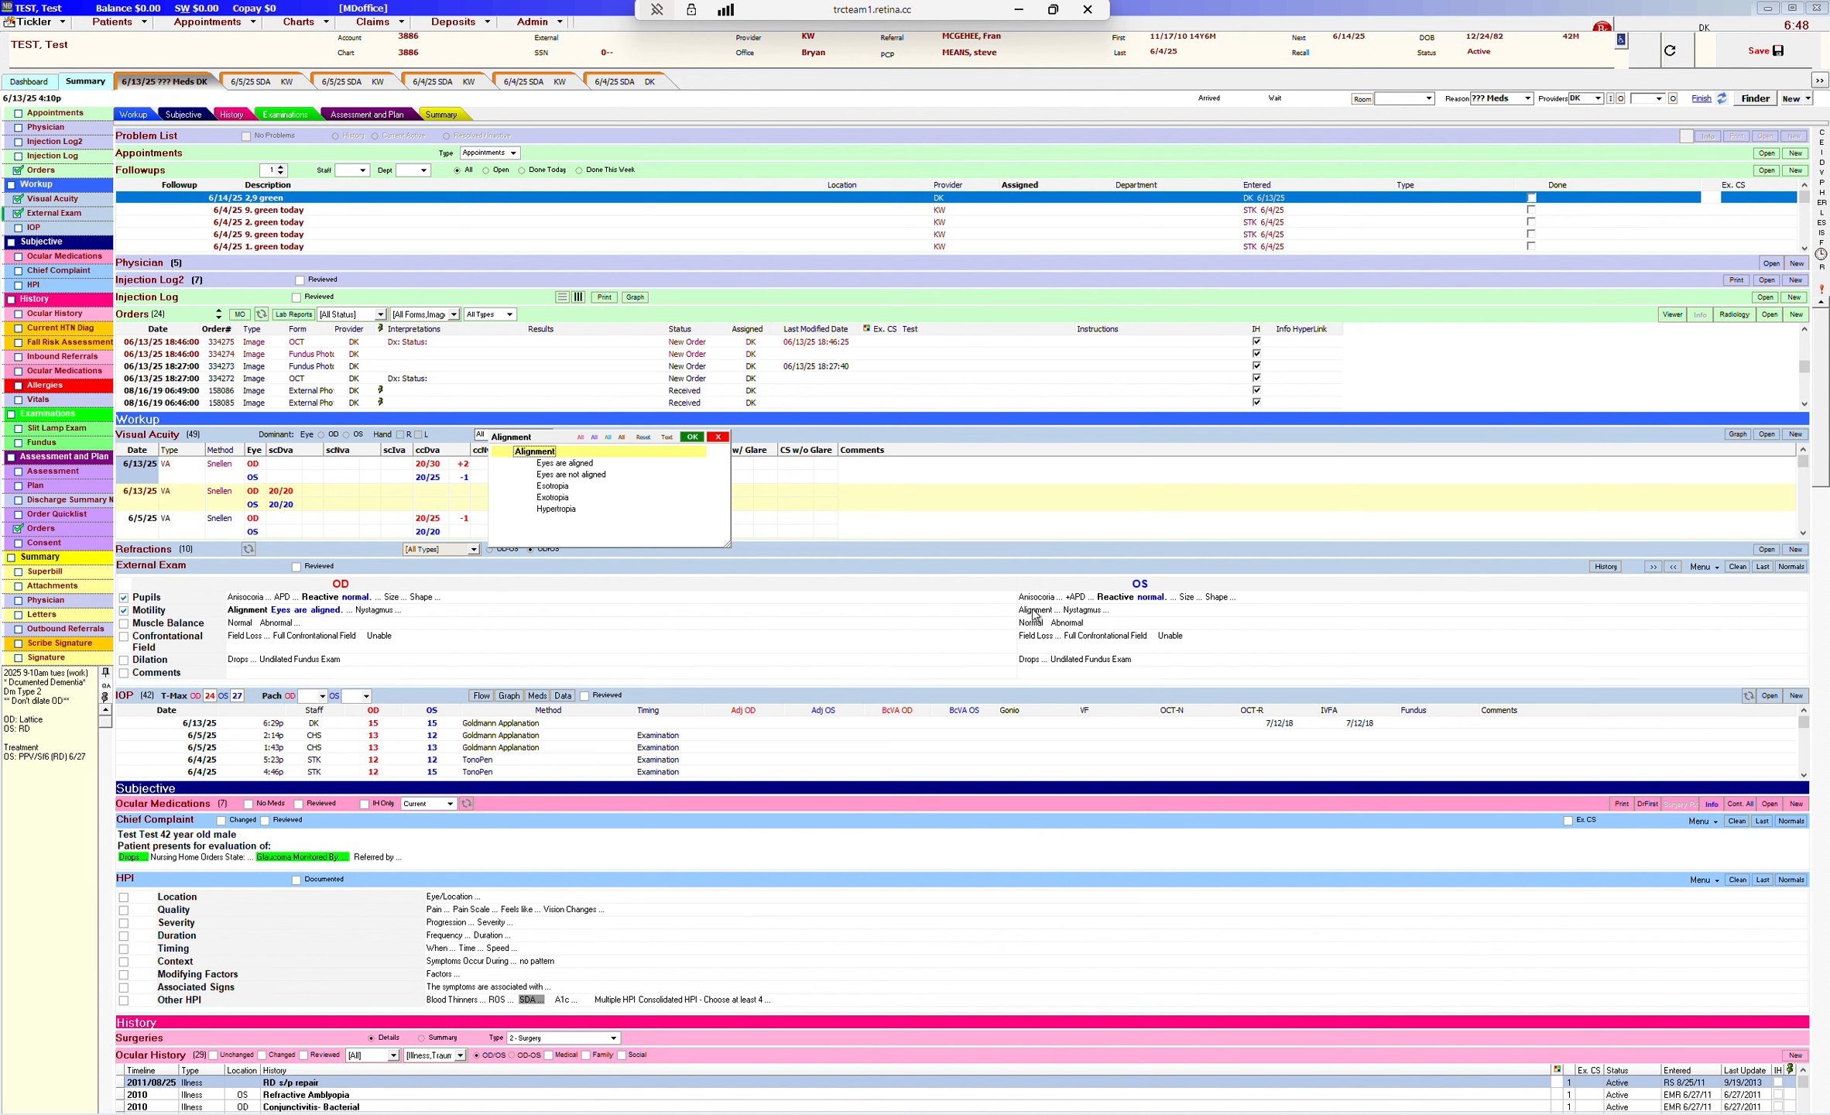
click(547, 464)
click(692, 437)
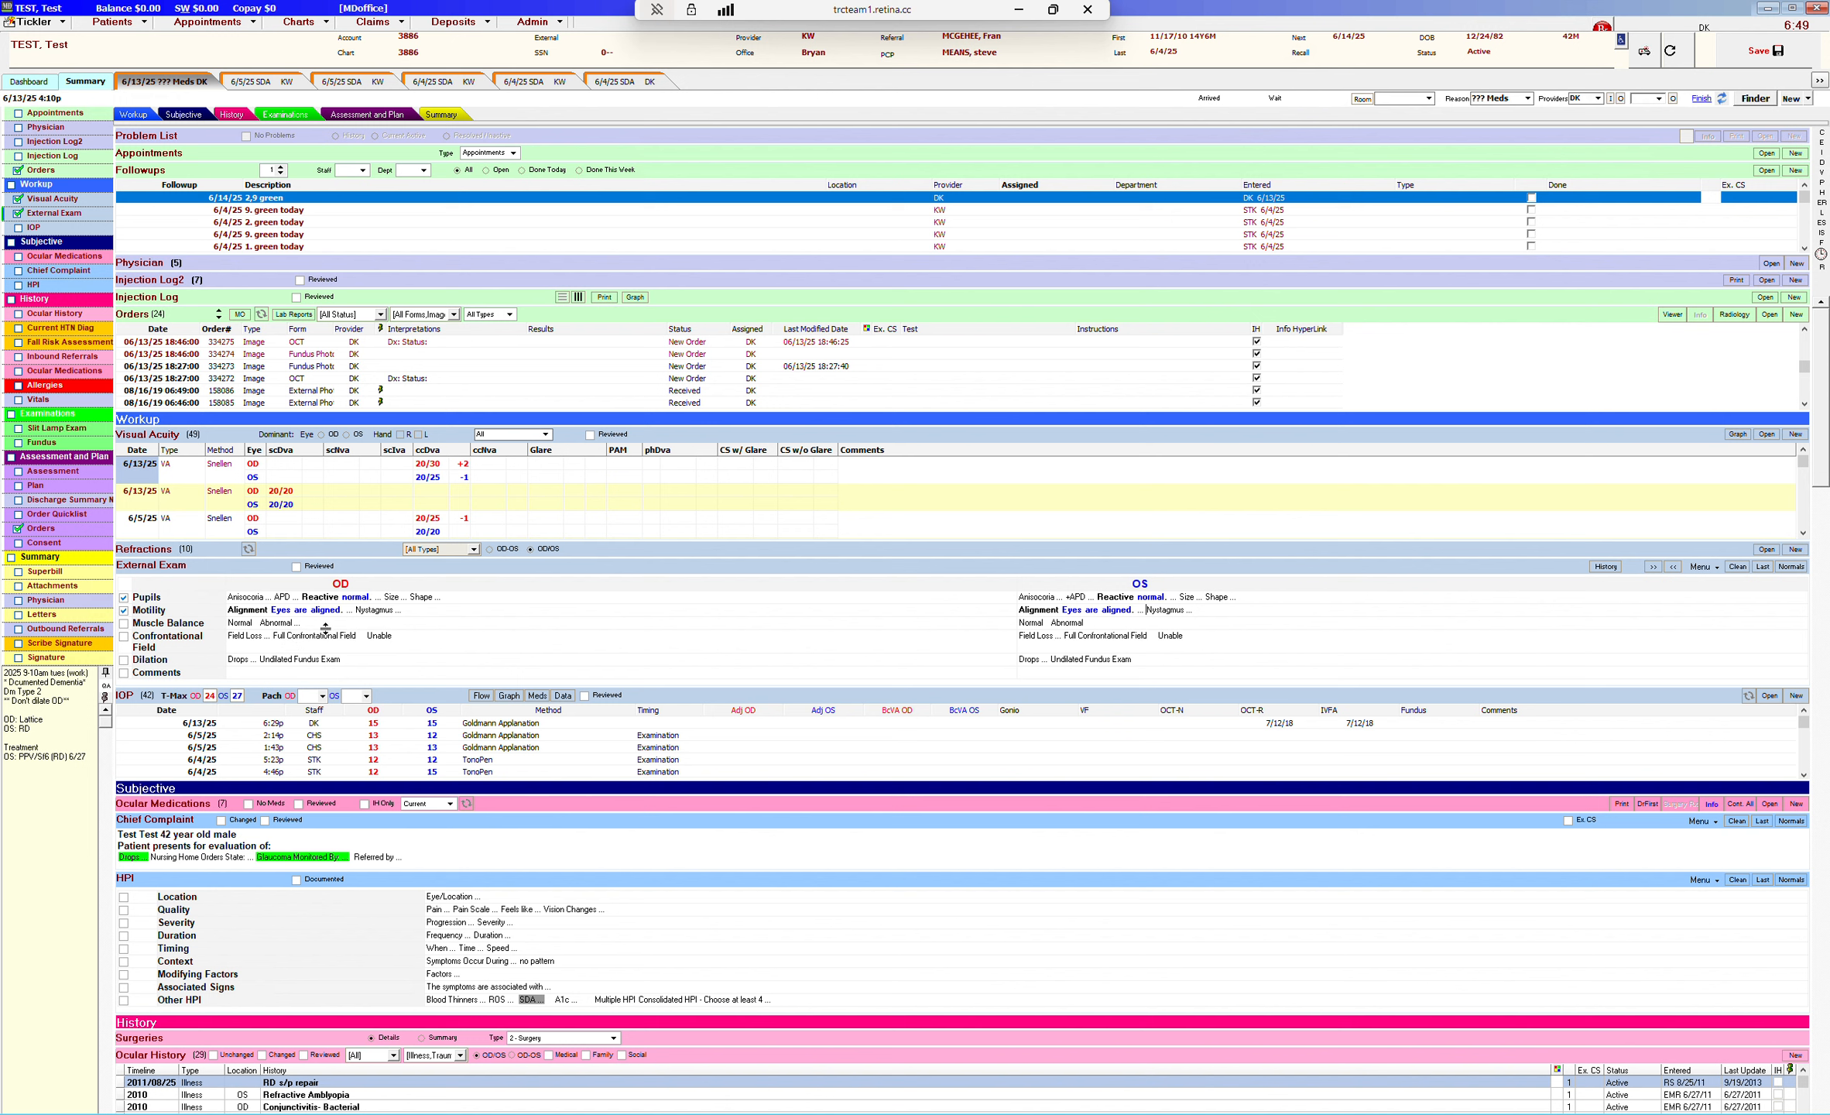
Mark muscle balance as Normal and the confrontational field as Full Confrontational Field for both eyes
click(240, 623)
click(1033, 624)
click(325, 637)
click(1101, 637)
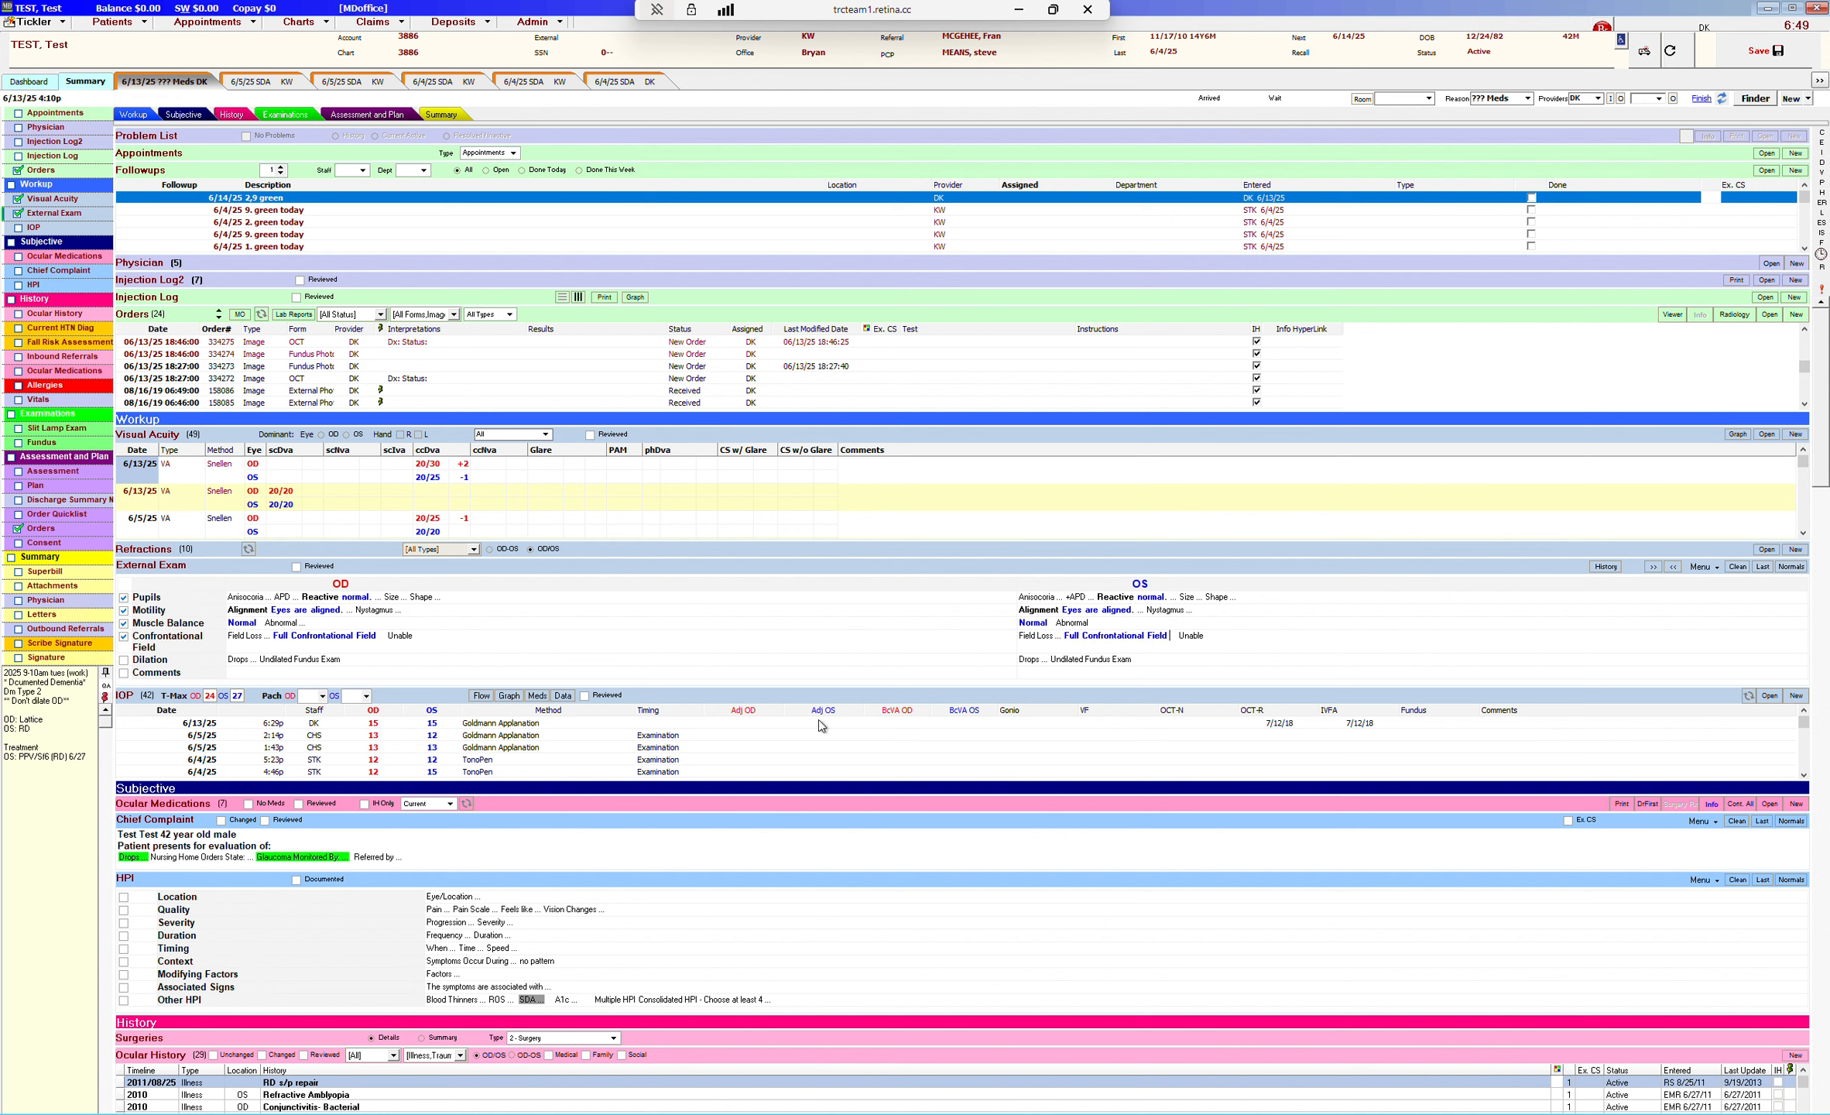
Record the dilation drops as phenylephrine 2.5% and tropicamide 1%, Dilated Fundus Exam, plus Flurox for both OD and OS
click(238, 659)
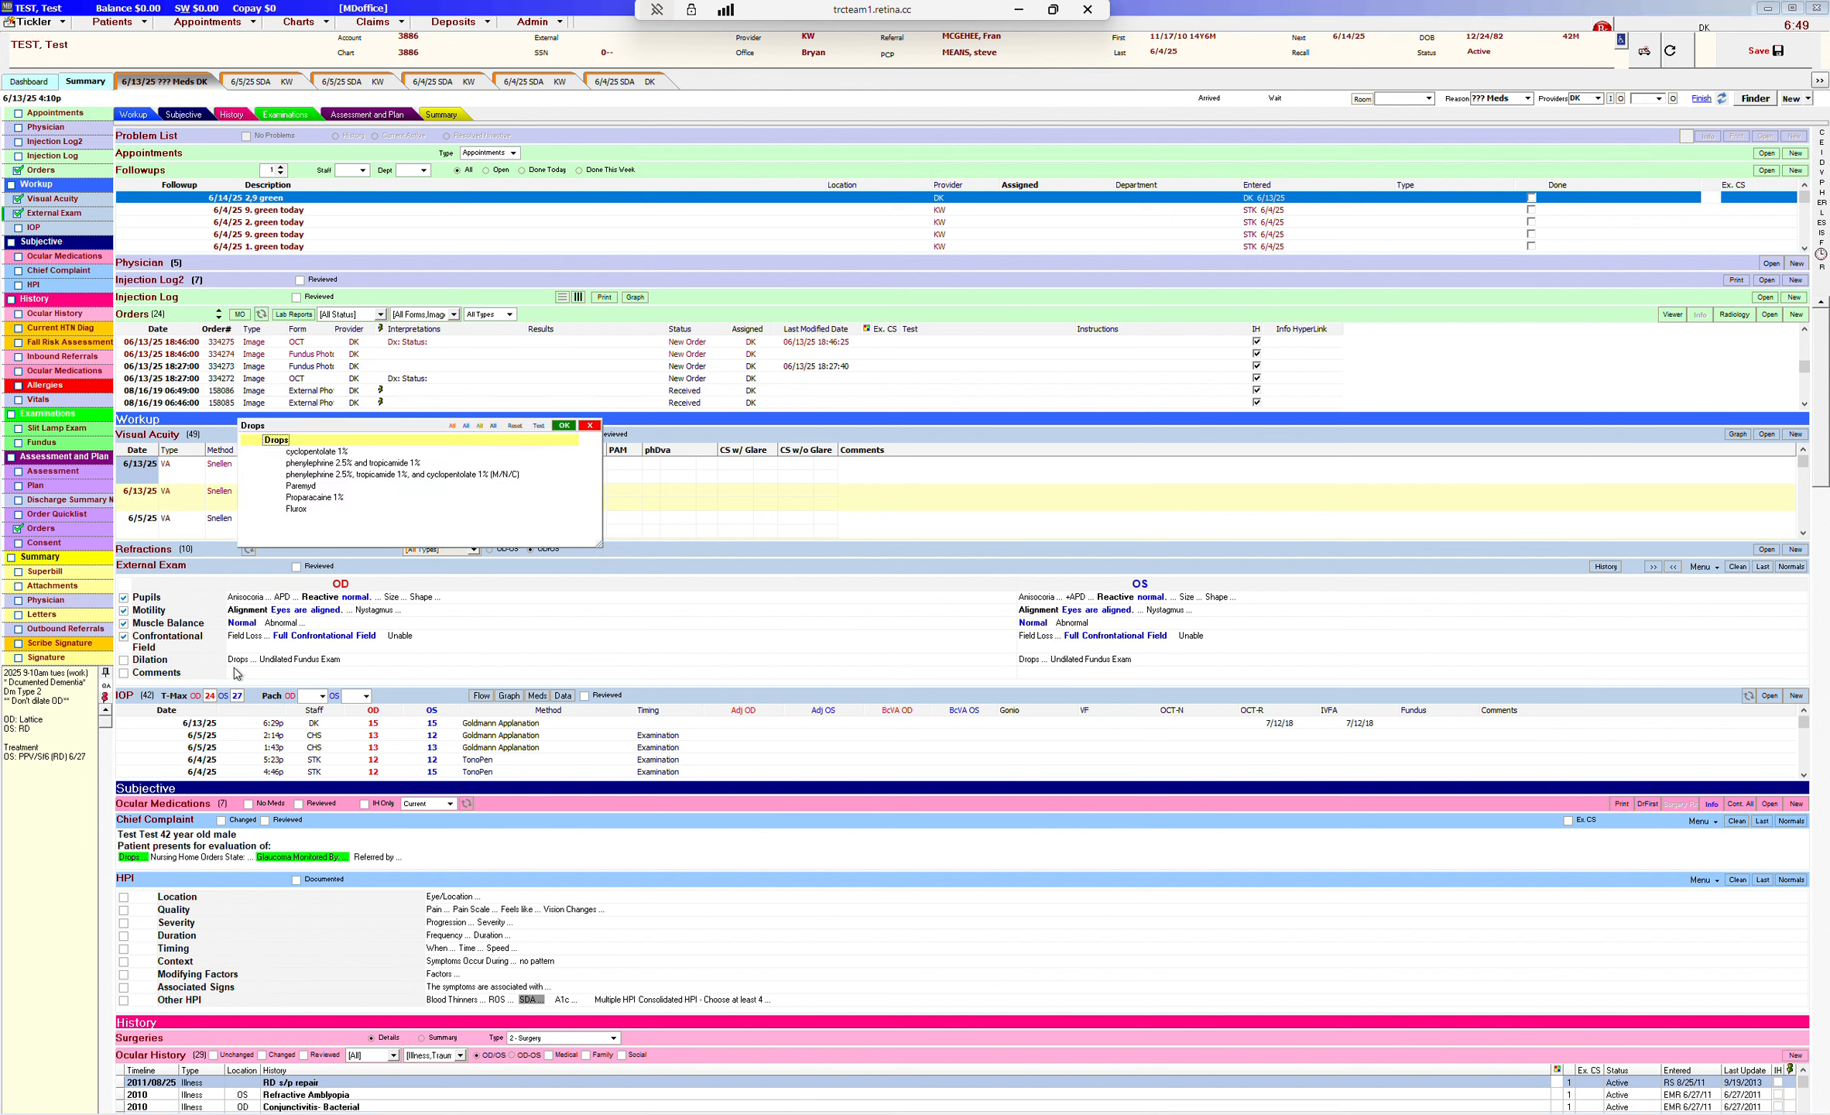
click(322, 465)
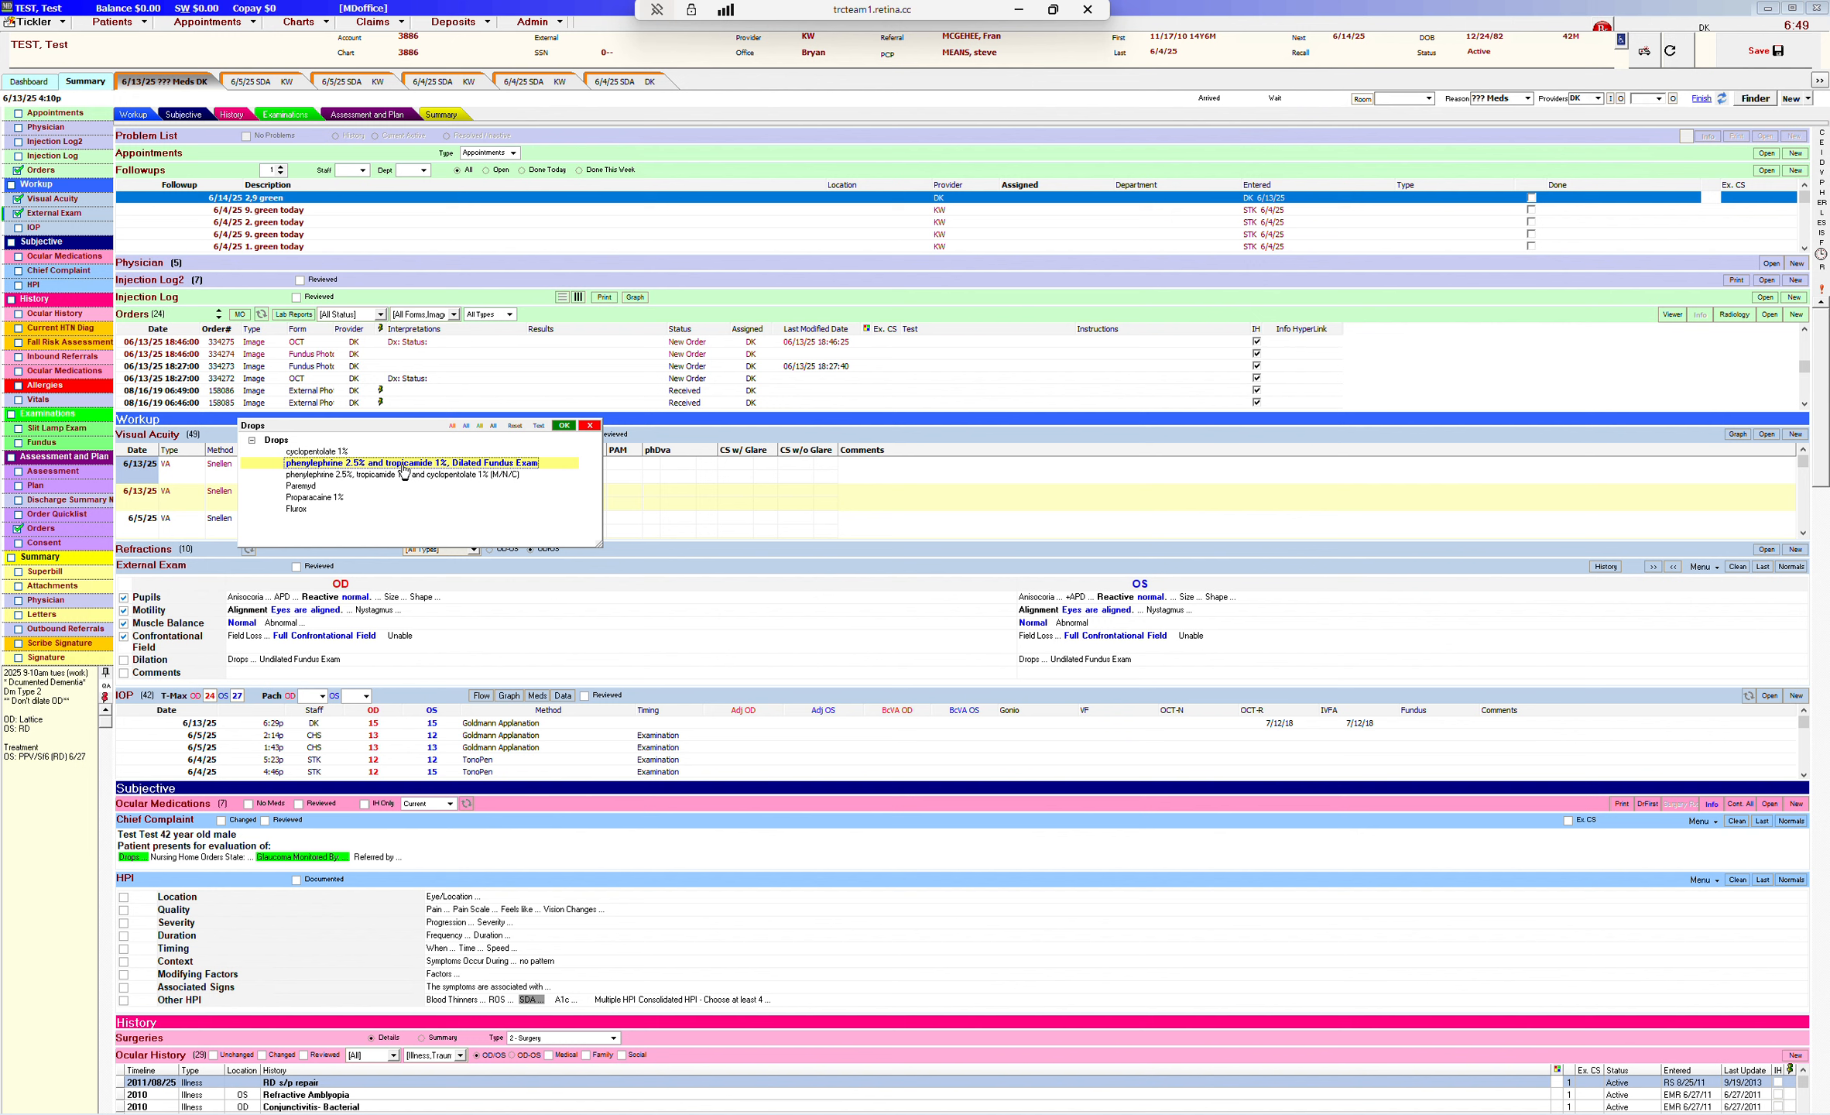
click(298, 511)
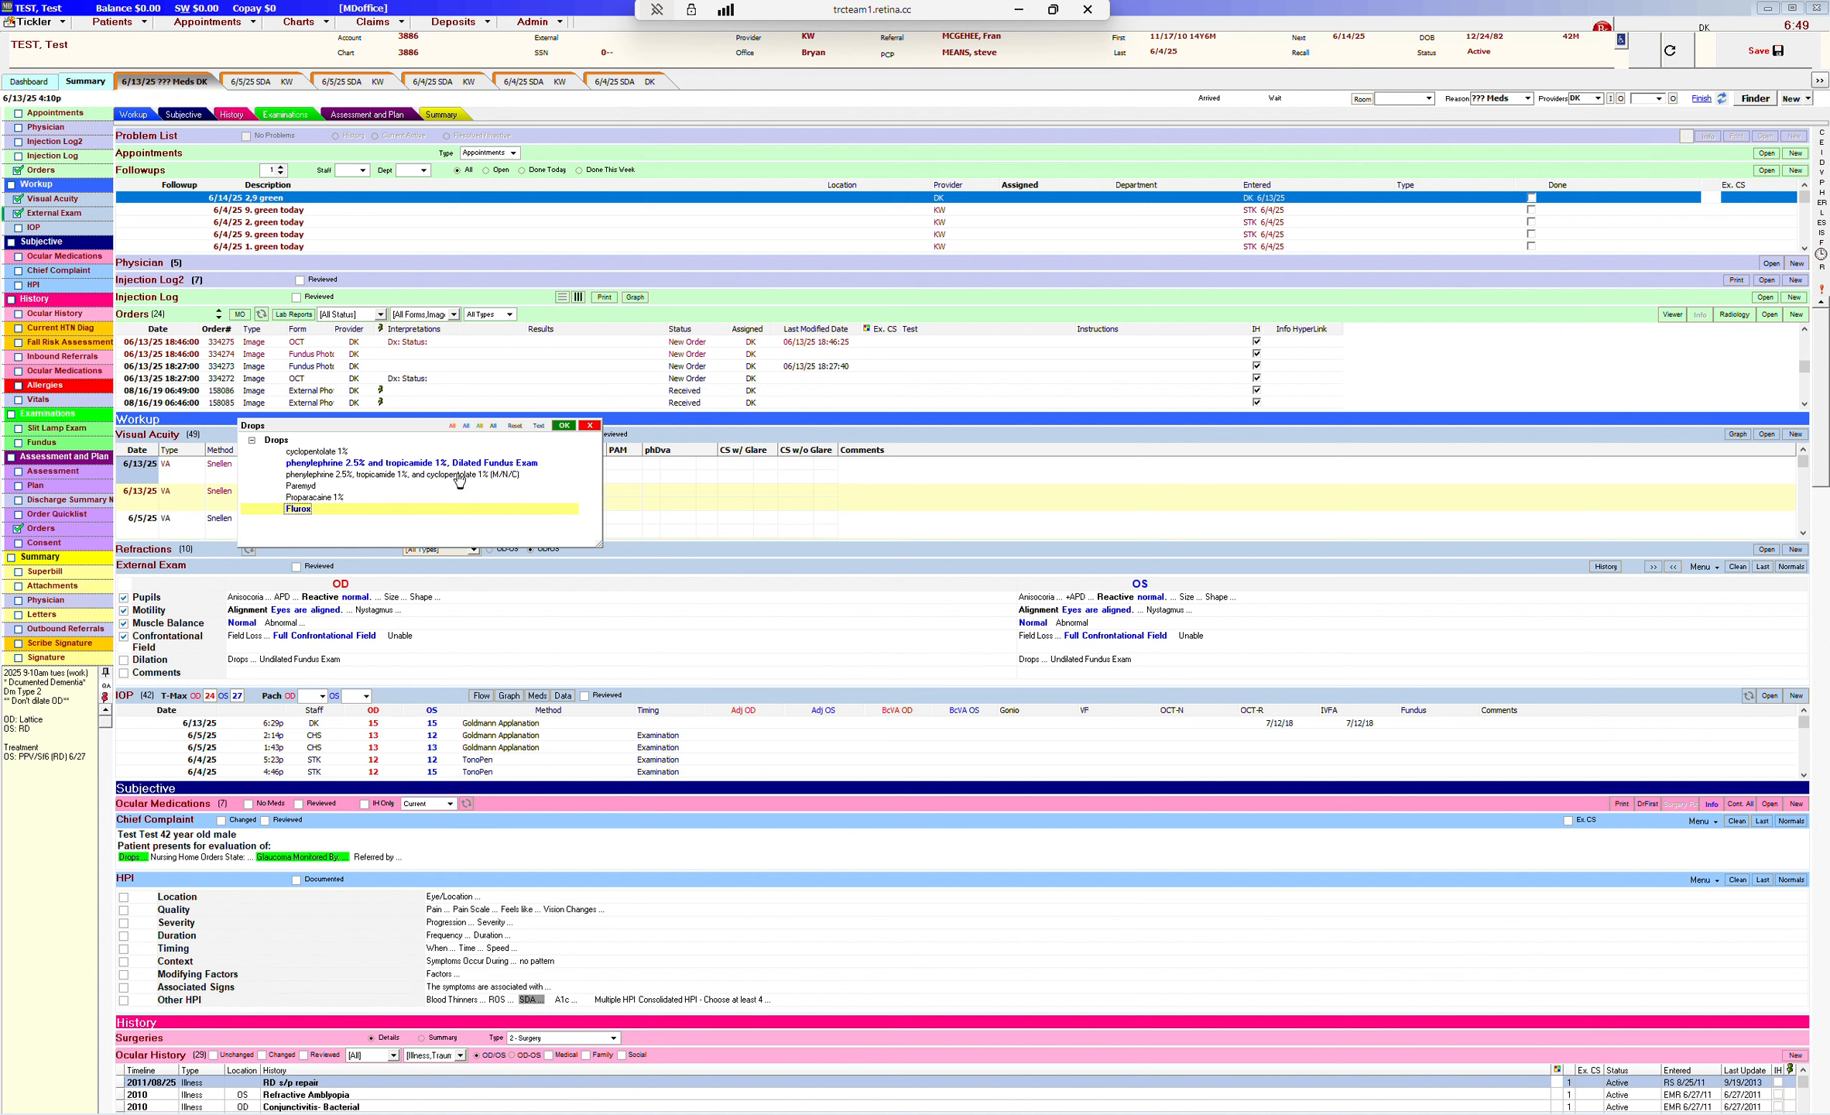
click(565, 425)
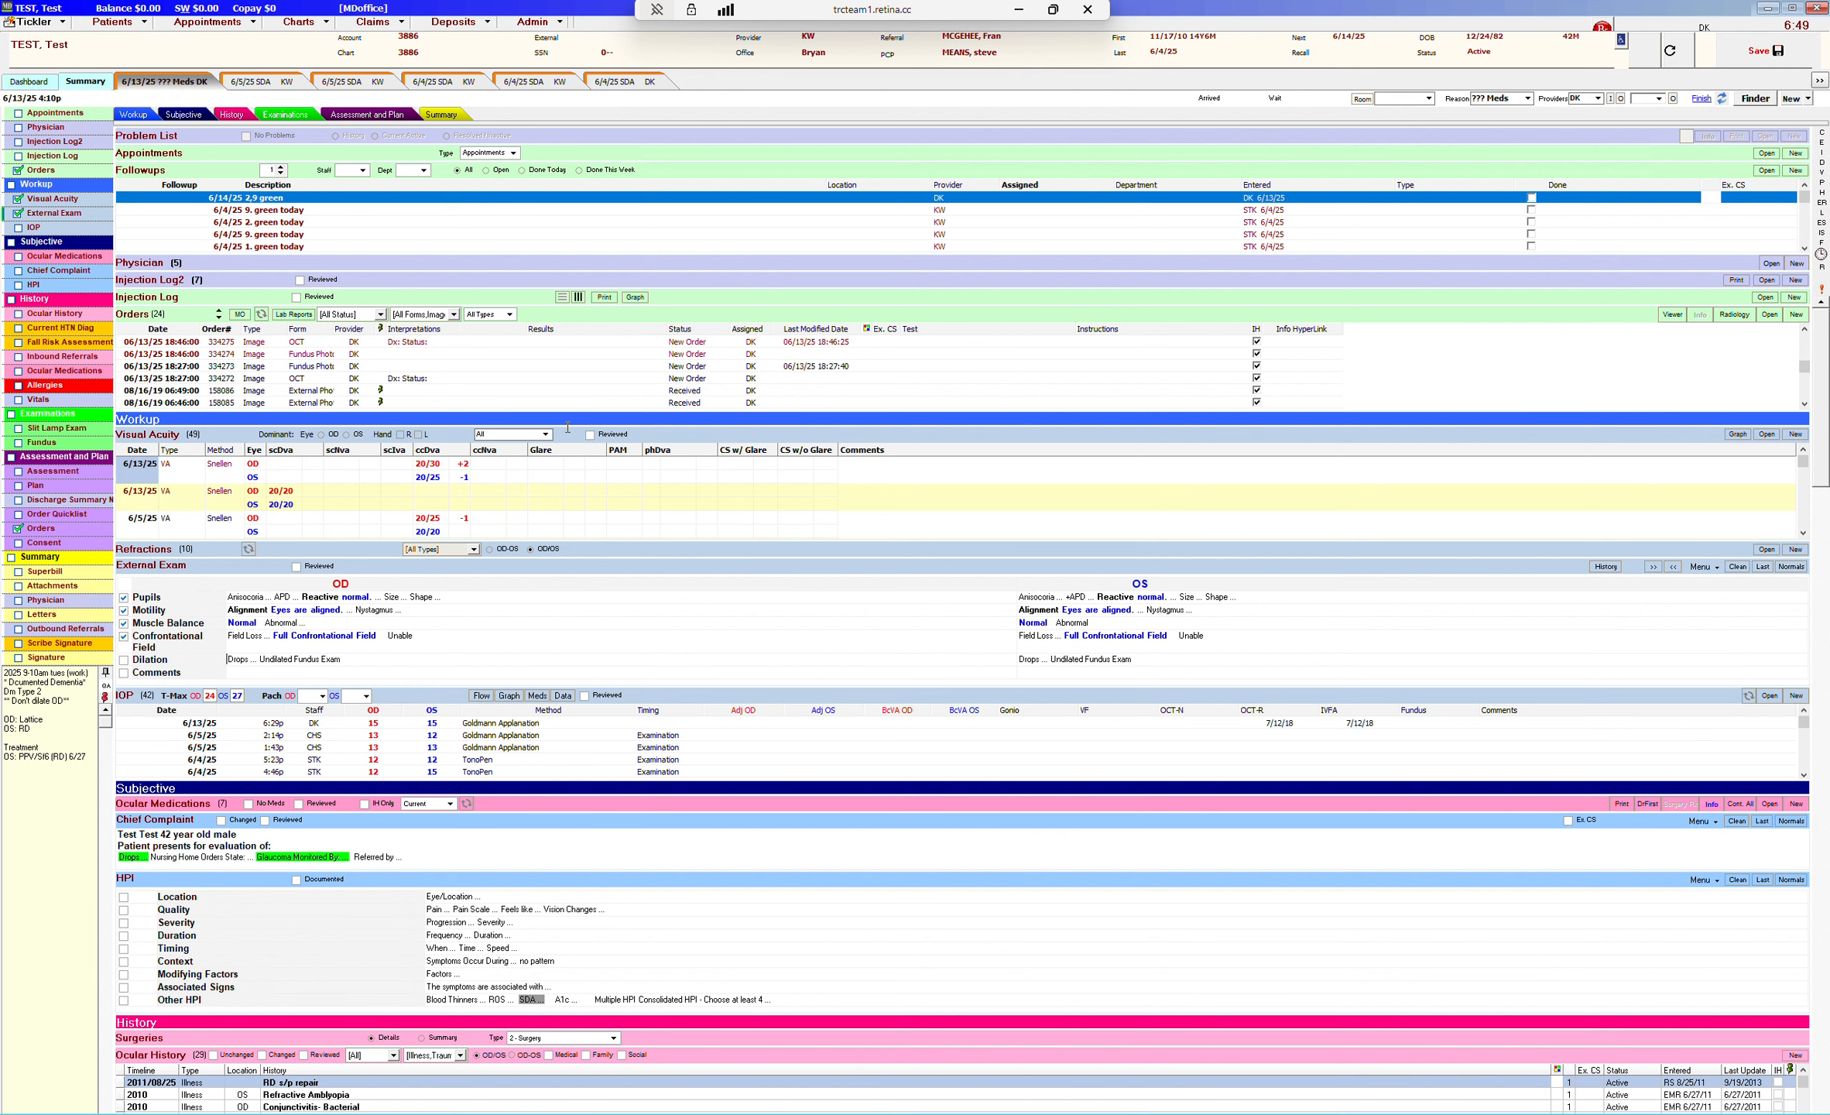
click(1032, 660)
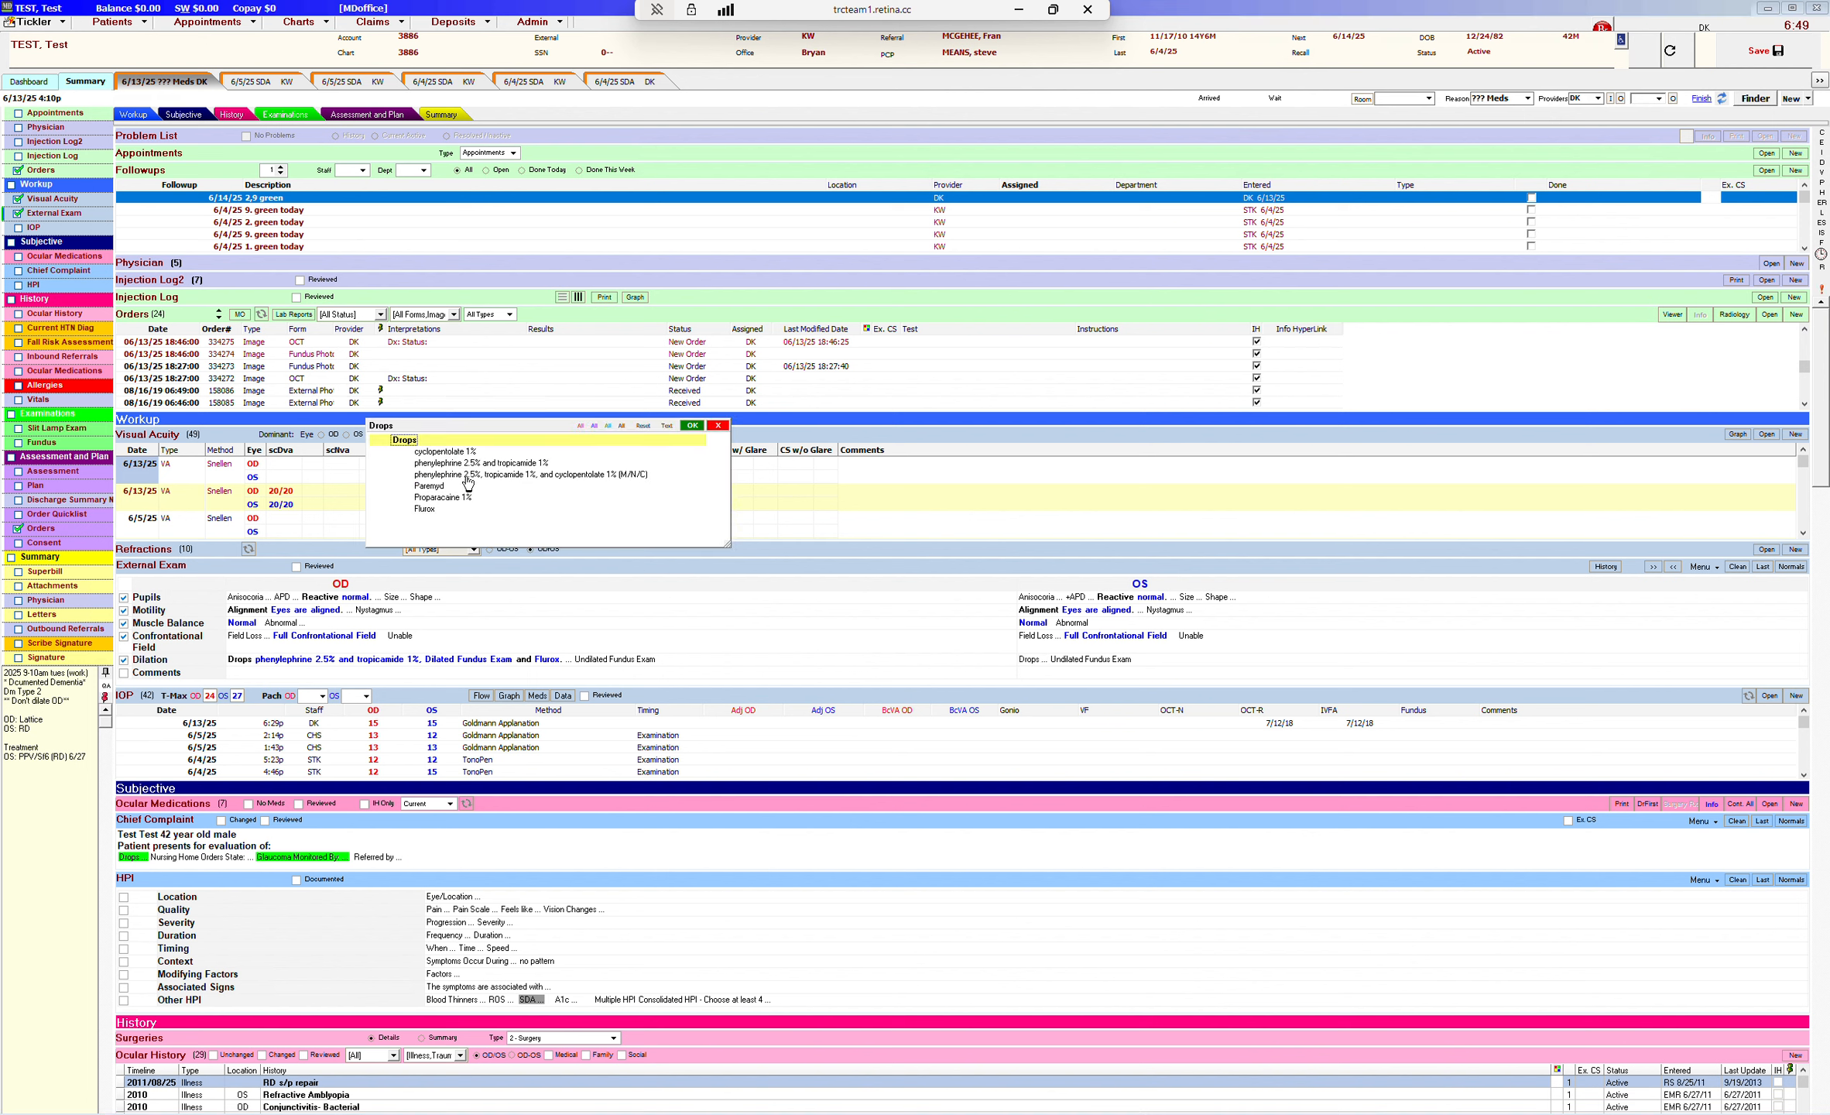
click(468, 464)
click(430, 510)
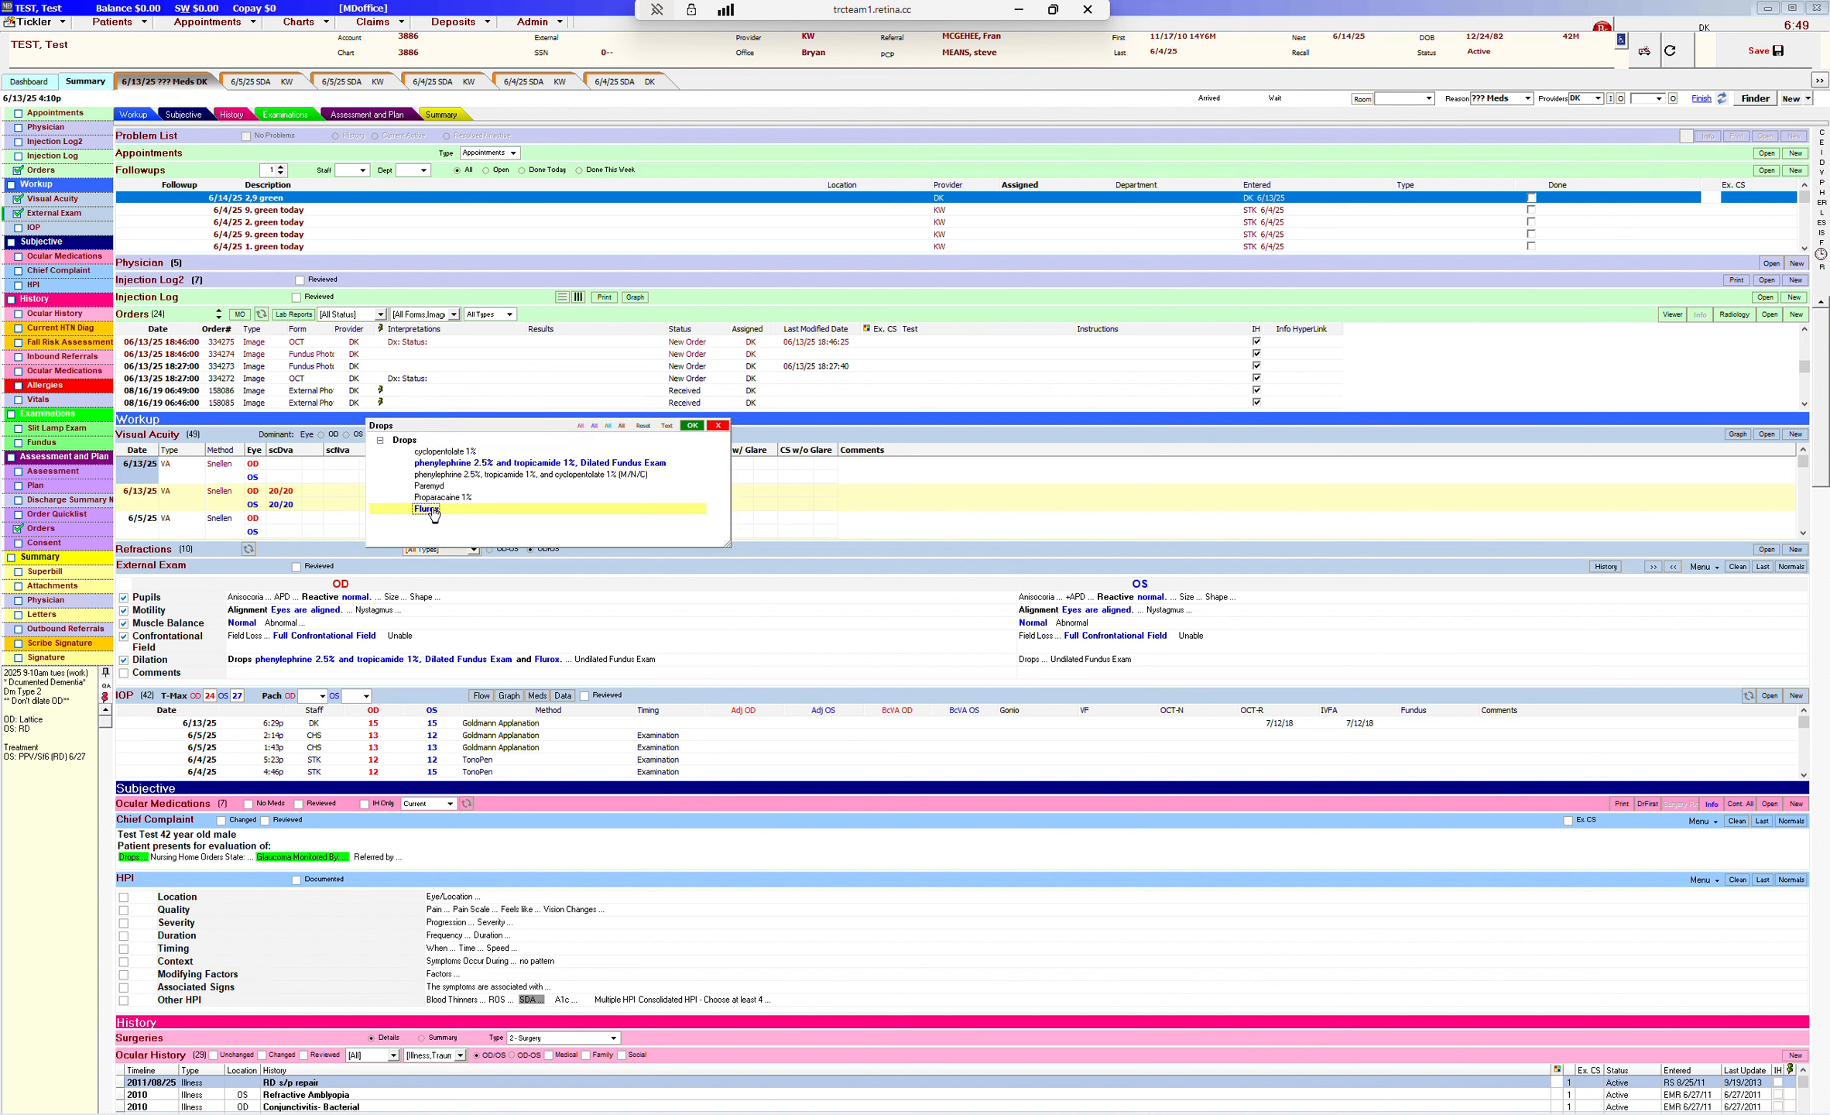
click(691, 425)
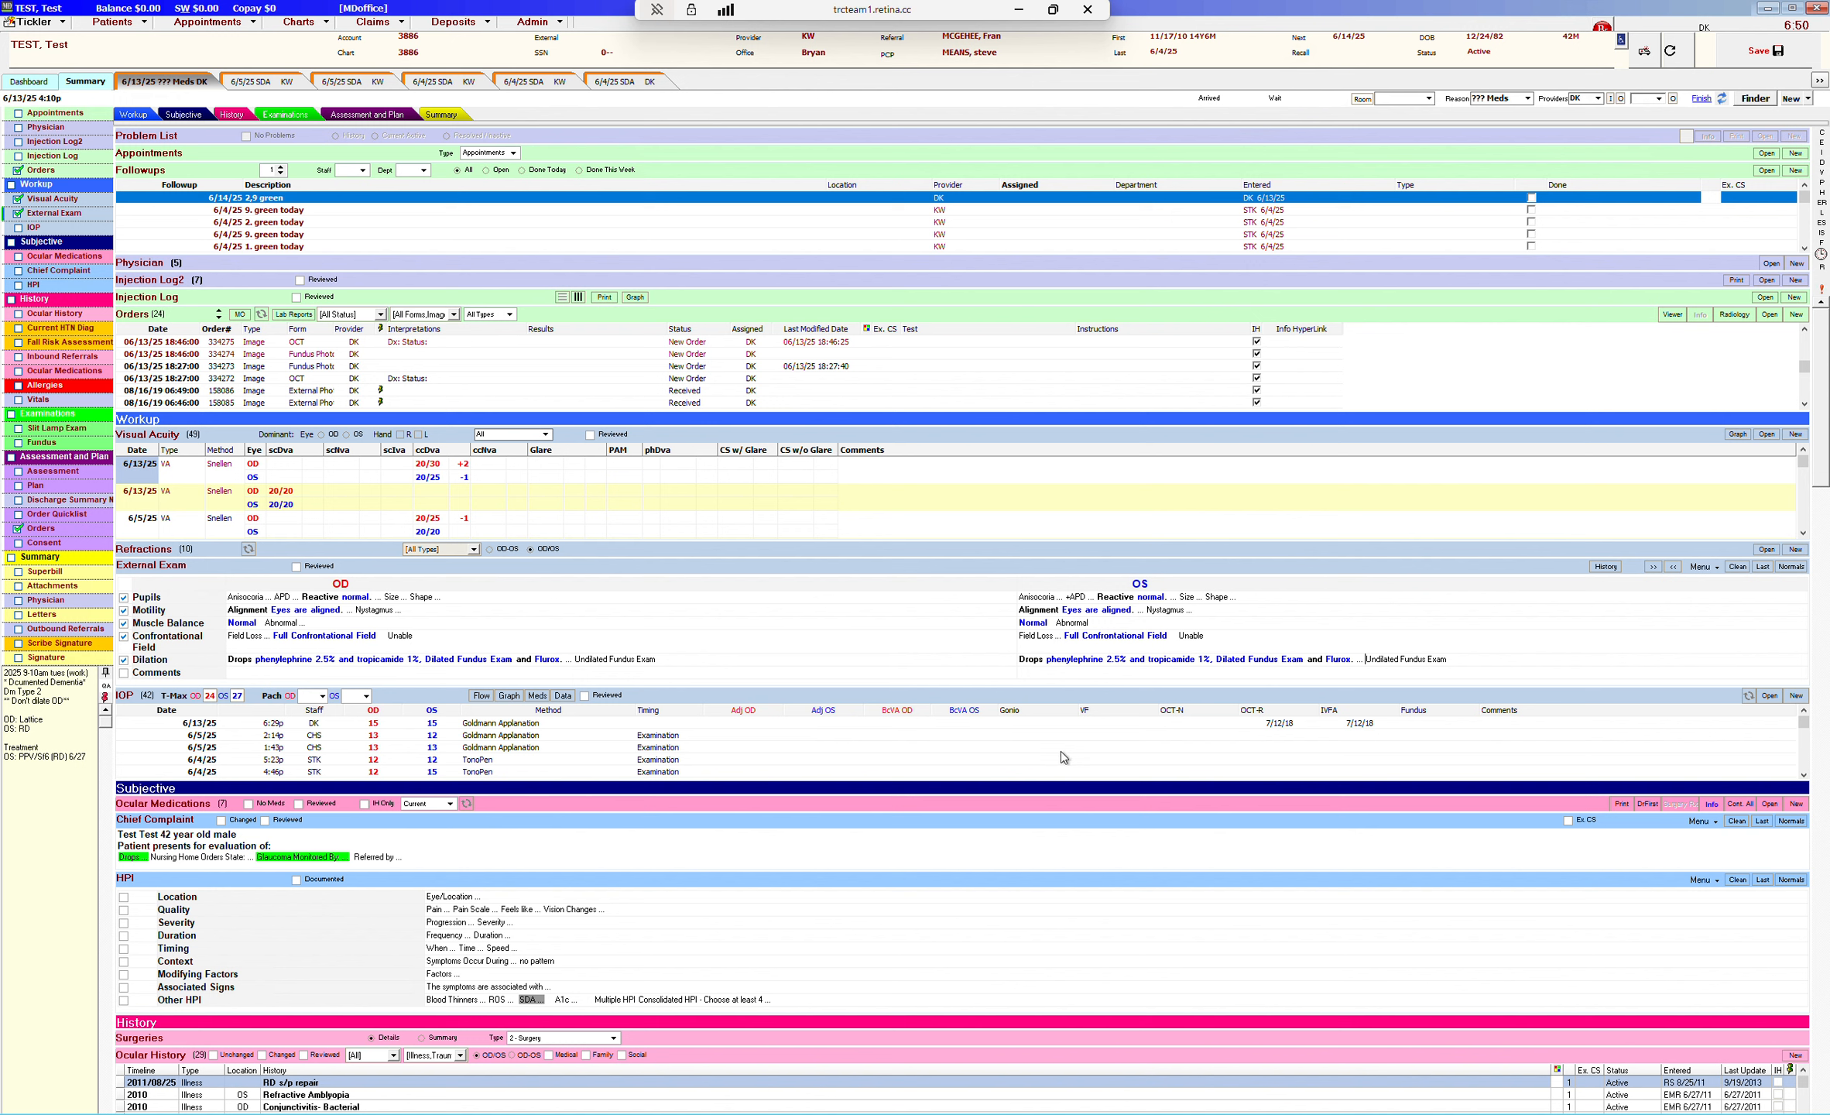
Add a new IOP entry of 15 OD and 15 OS by Goldmann Applanation and save it
mouse_move(1061, 753)
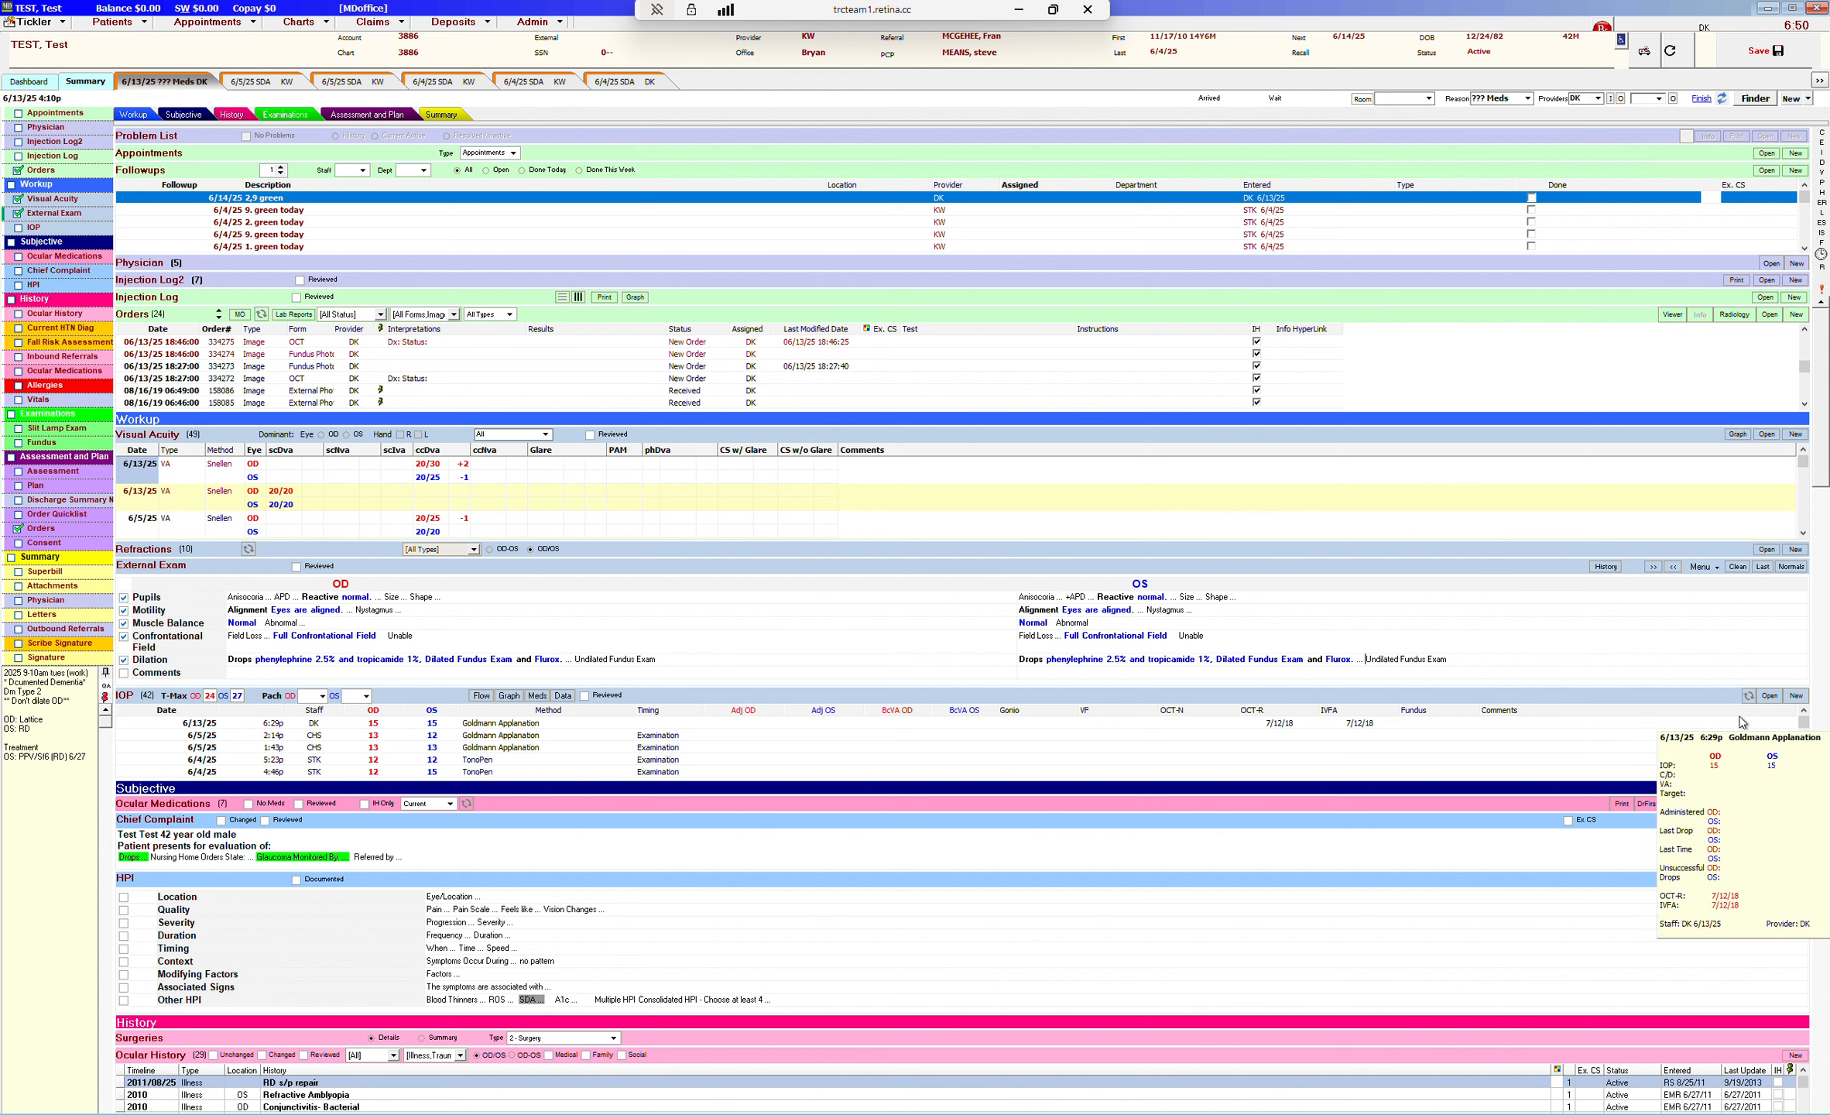
click(1797, 696)
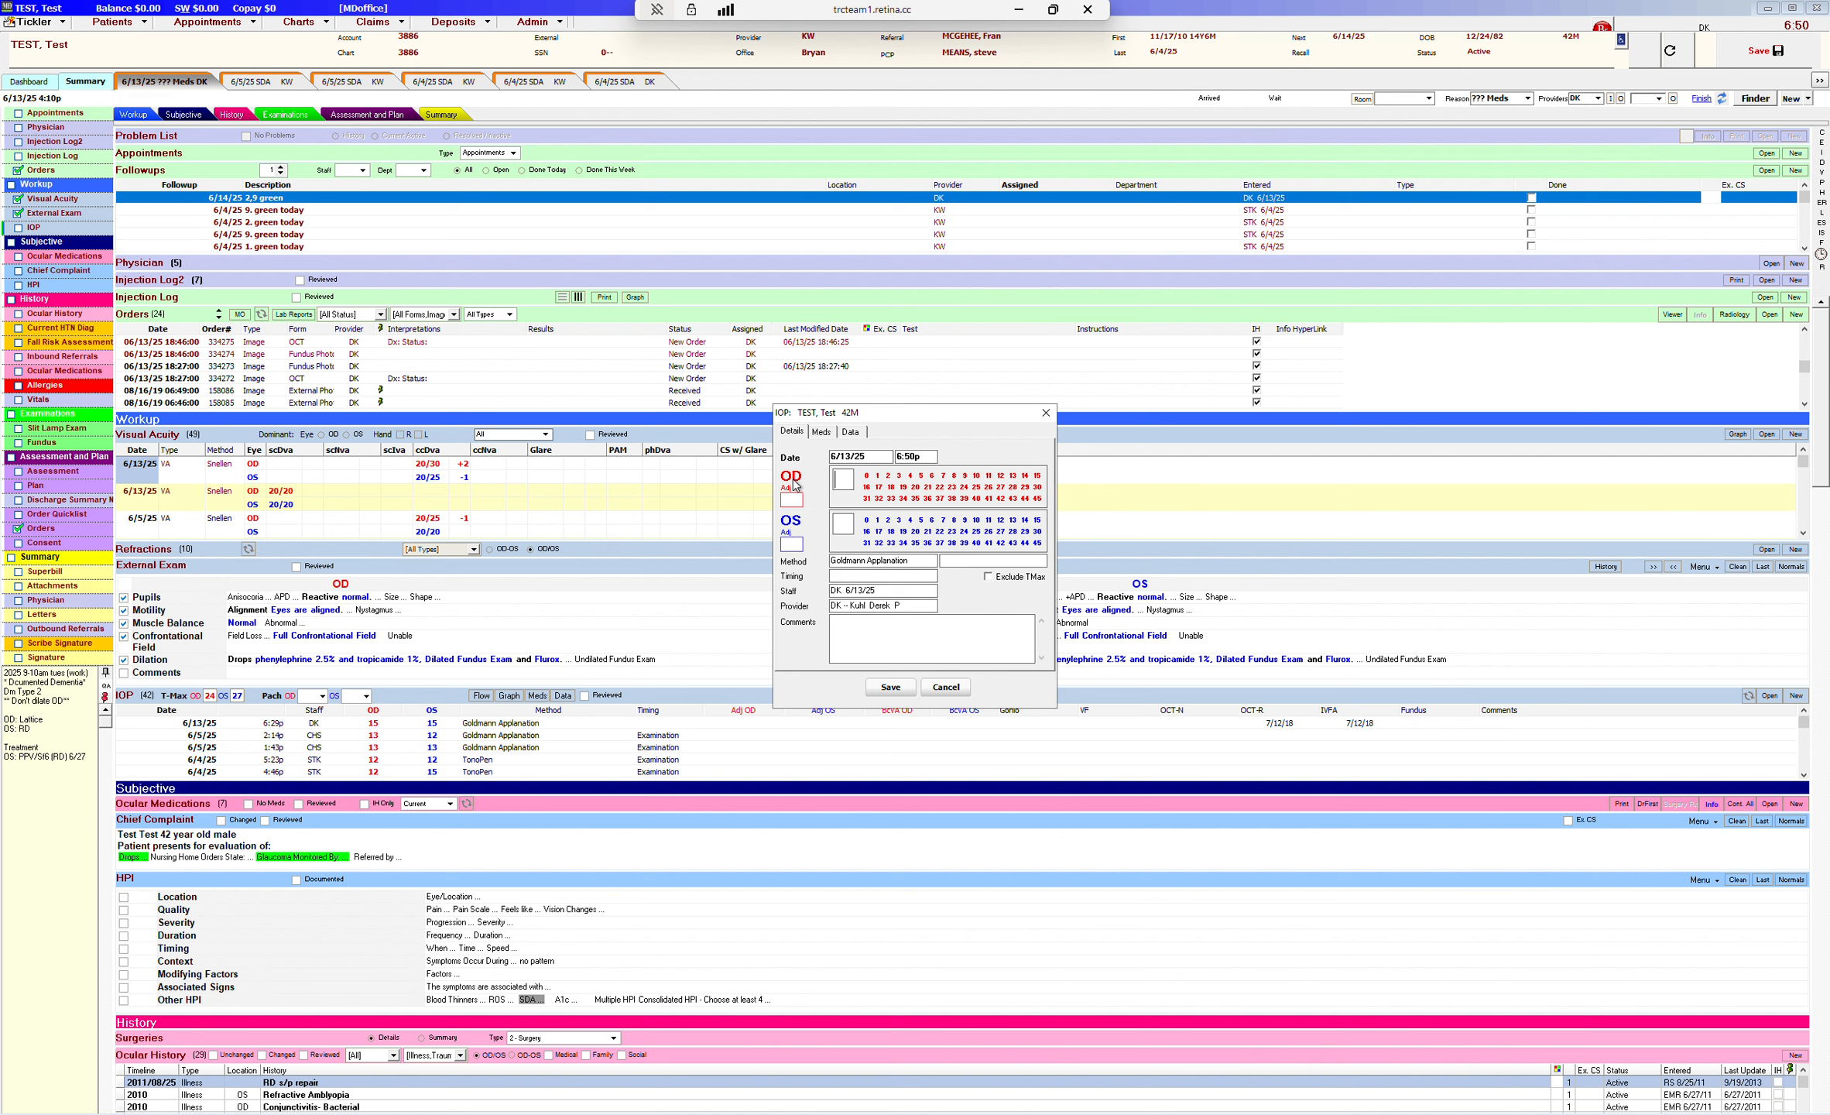
click(1038, 476)
click(1038, 522)
click(911, 566)
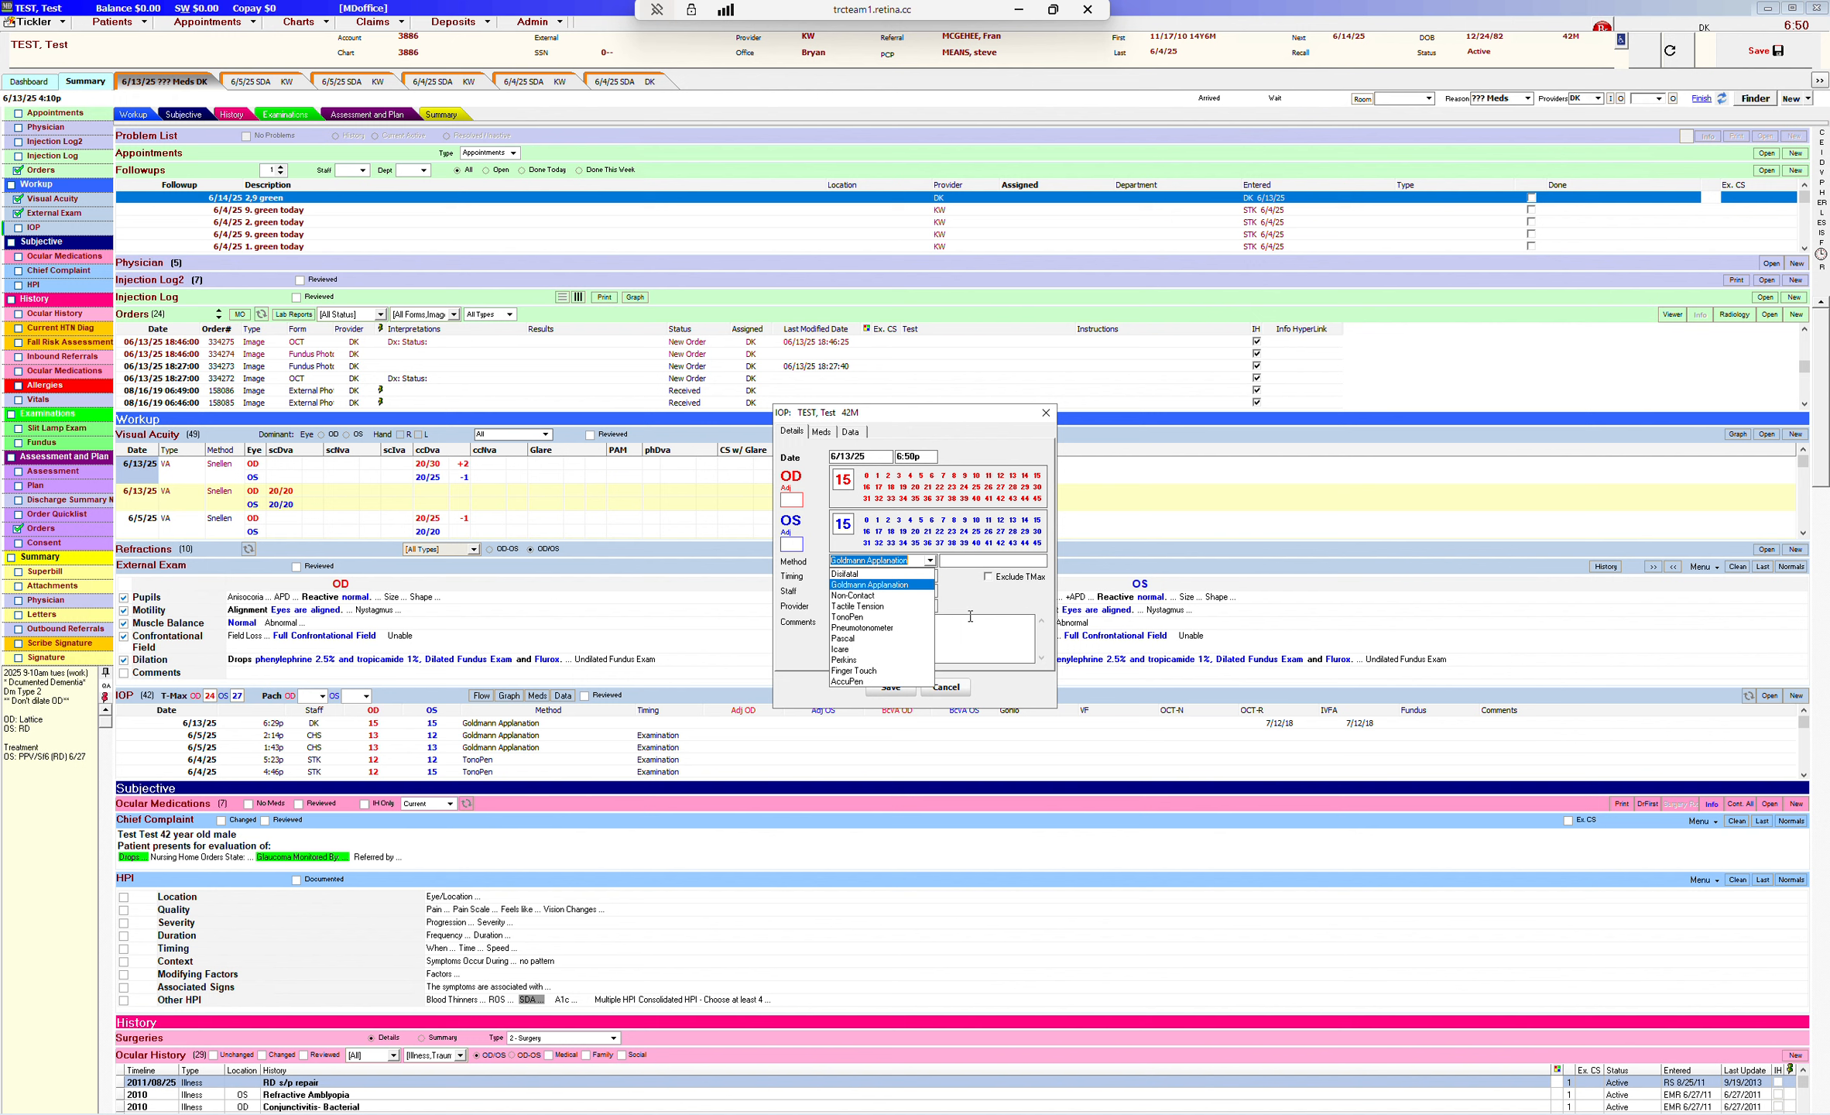
click(972, 613)
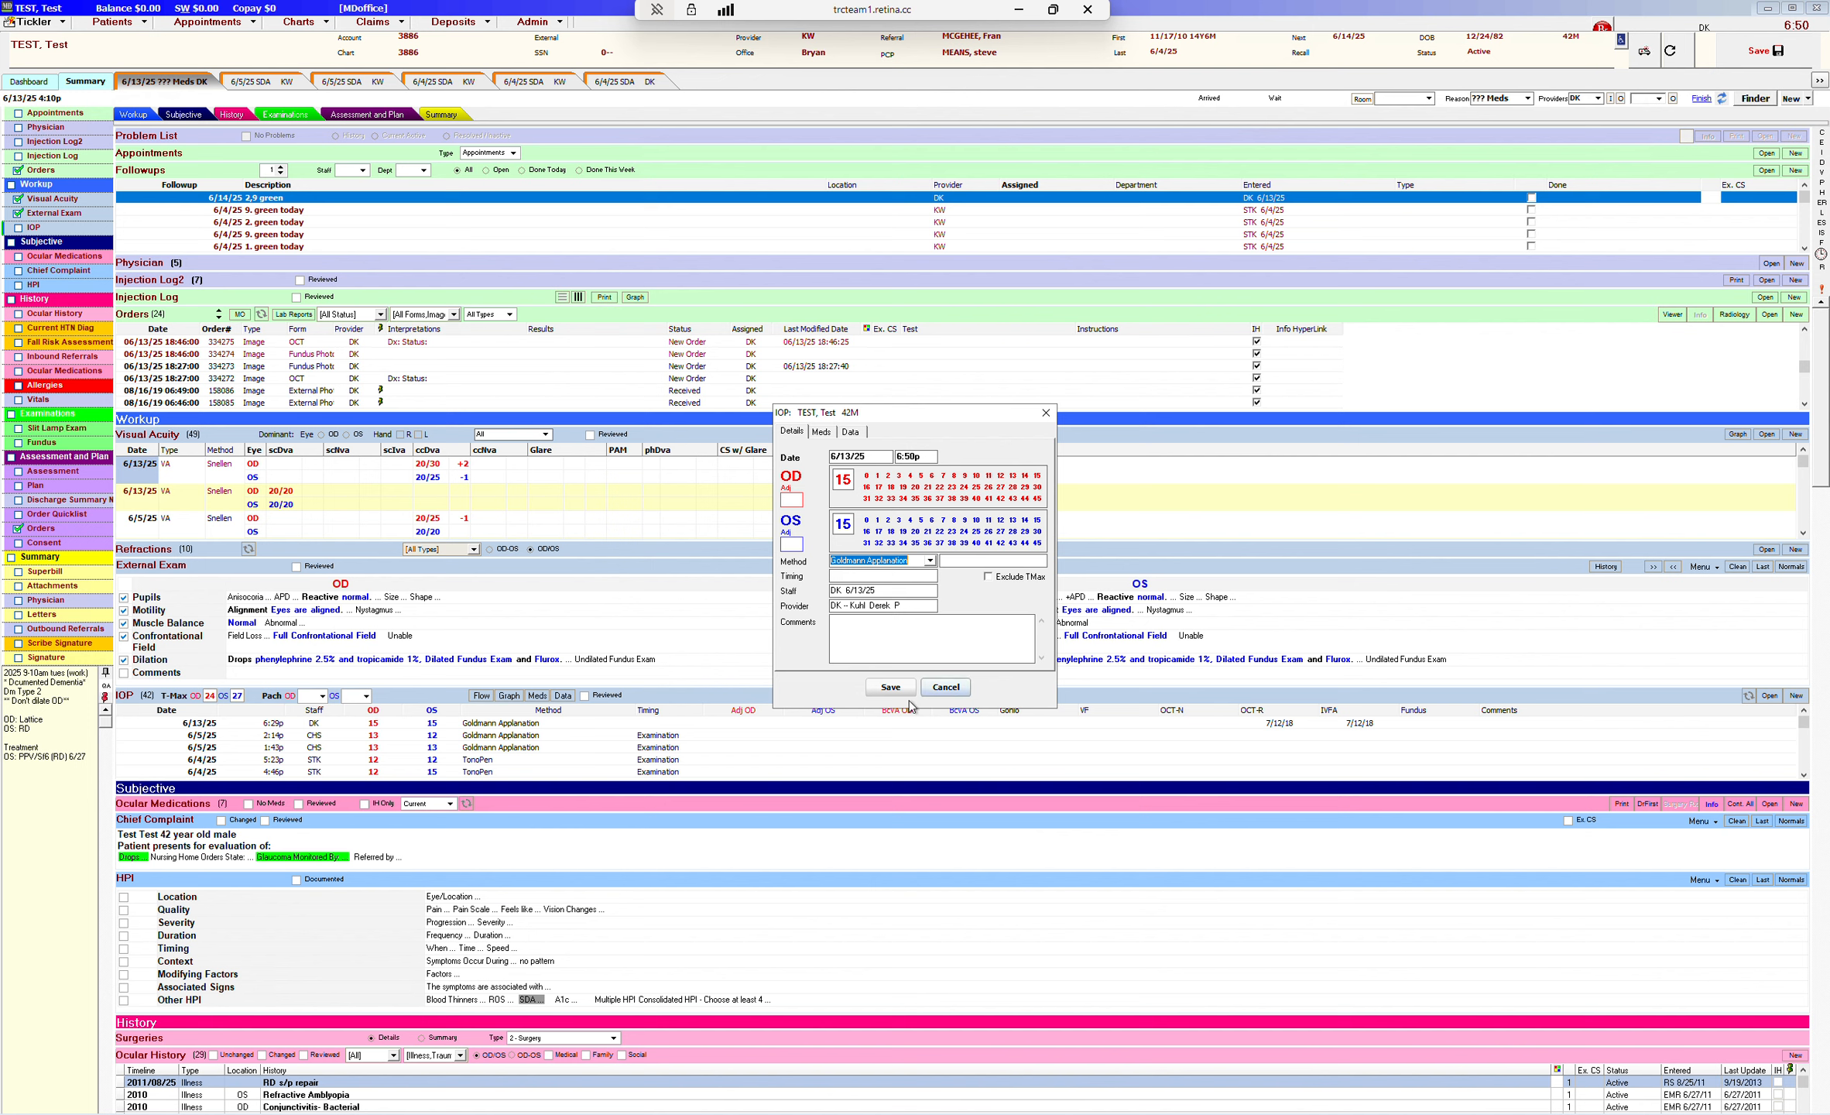
click(891, 688)
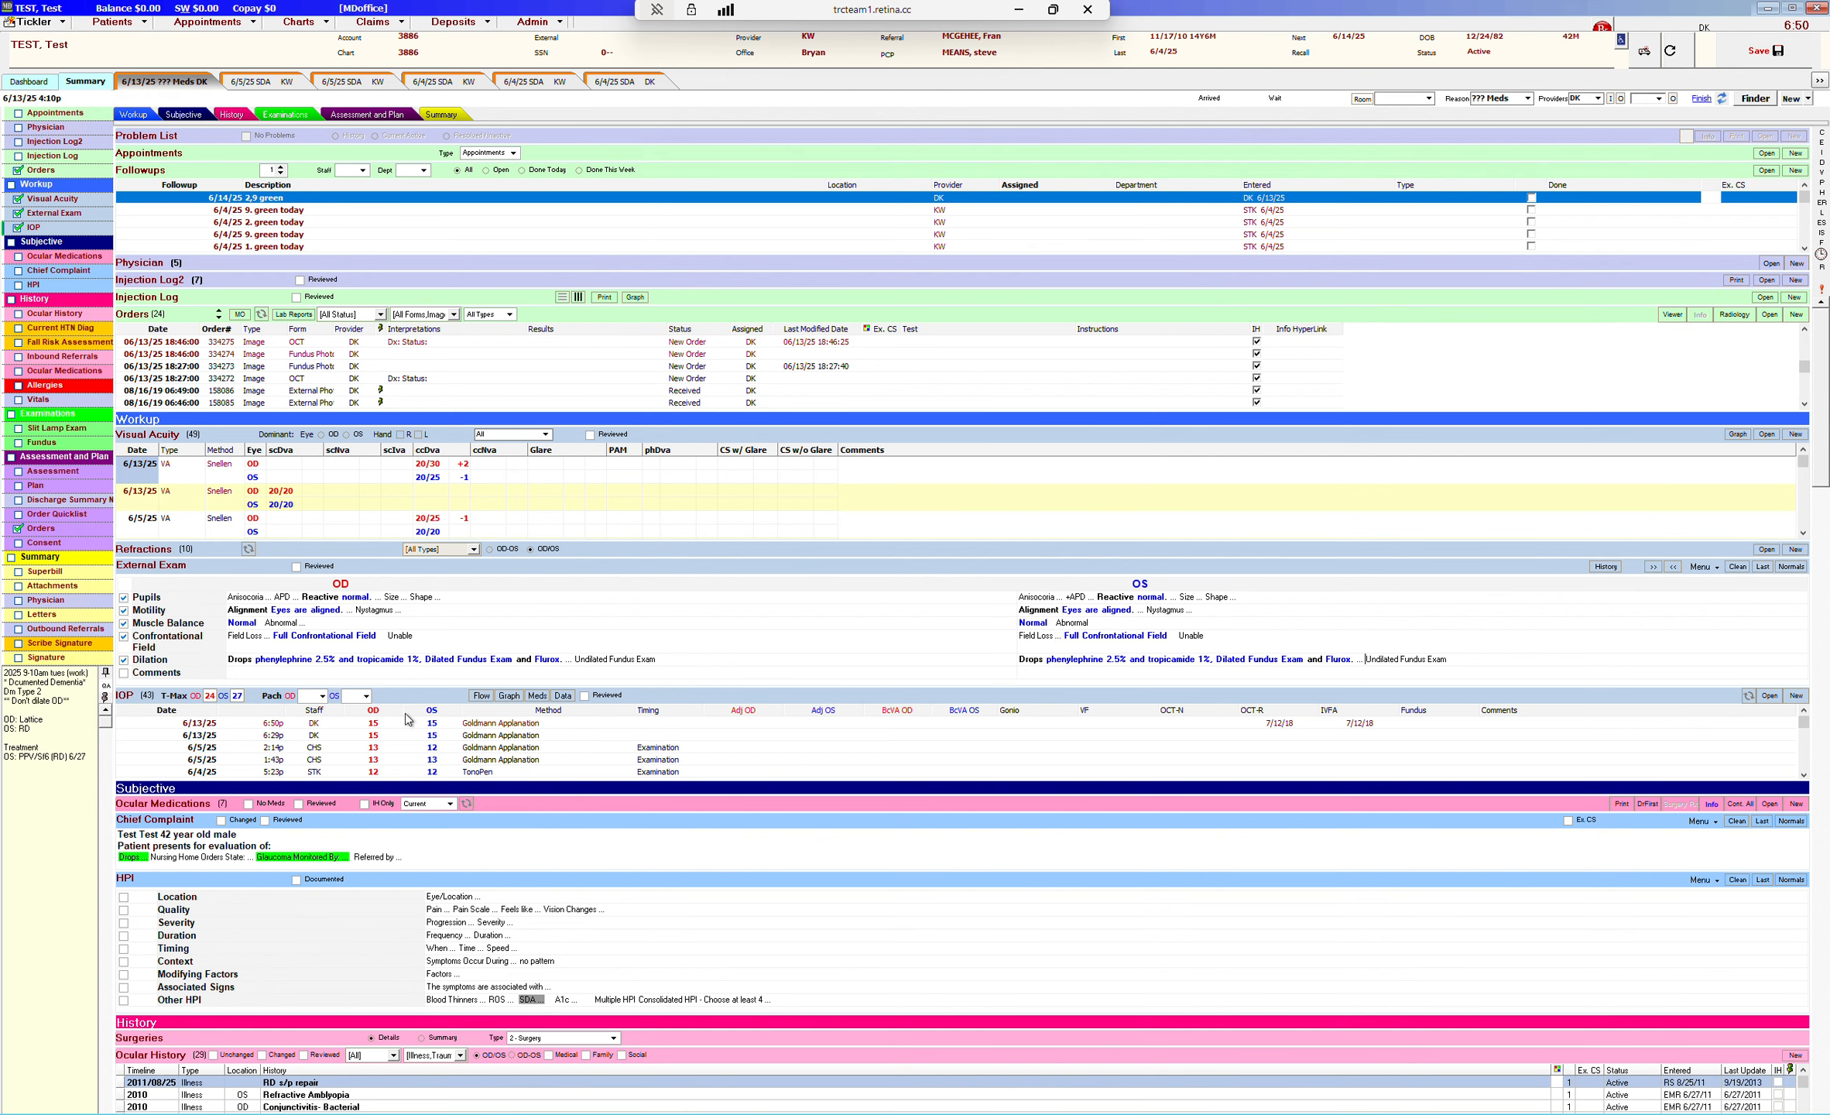
Enter "distorted vision right eye" as the reason for evaluation in the chief complaint
mouse_move(433, 729)
scroll(1825, 491, down, 3)
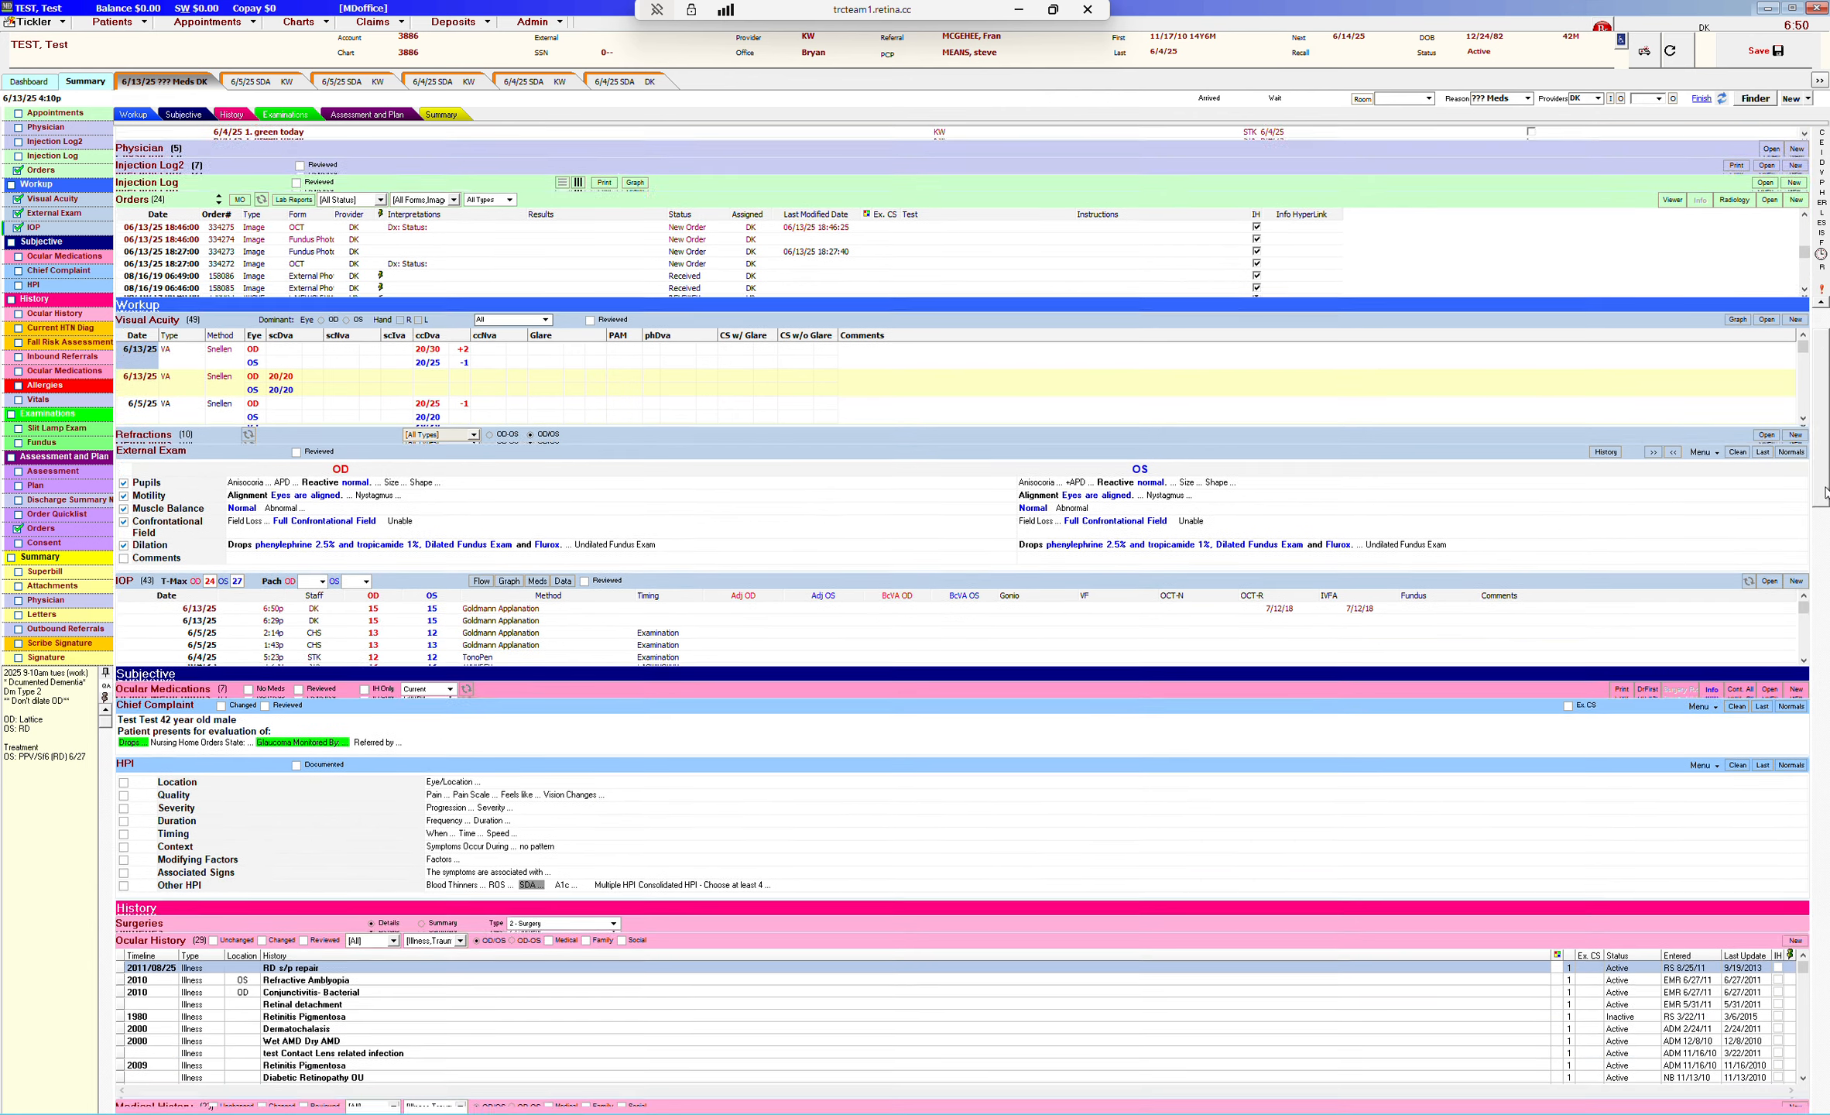
drag(1825, 492, 1819, 550)
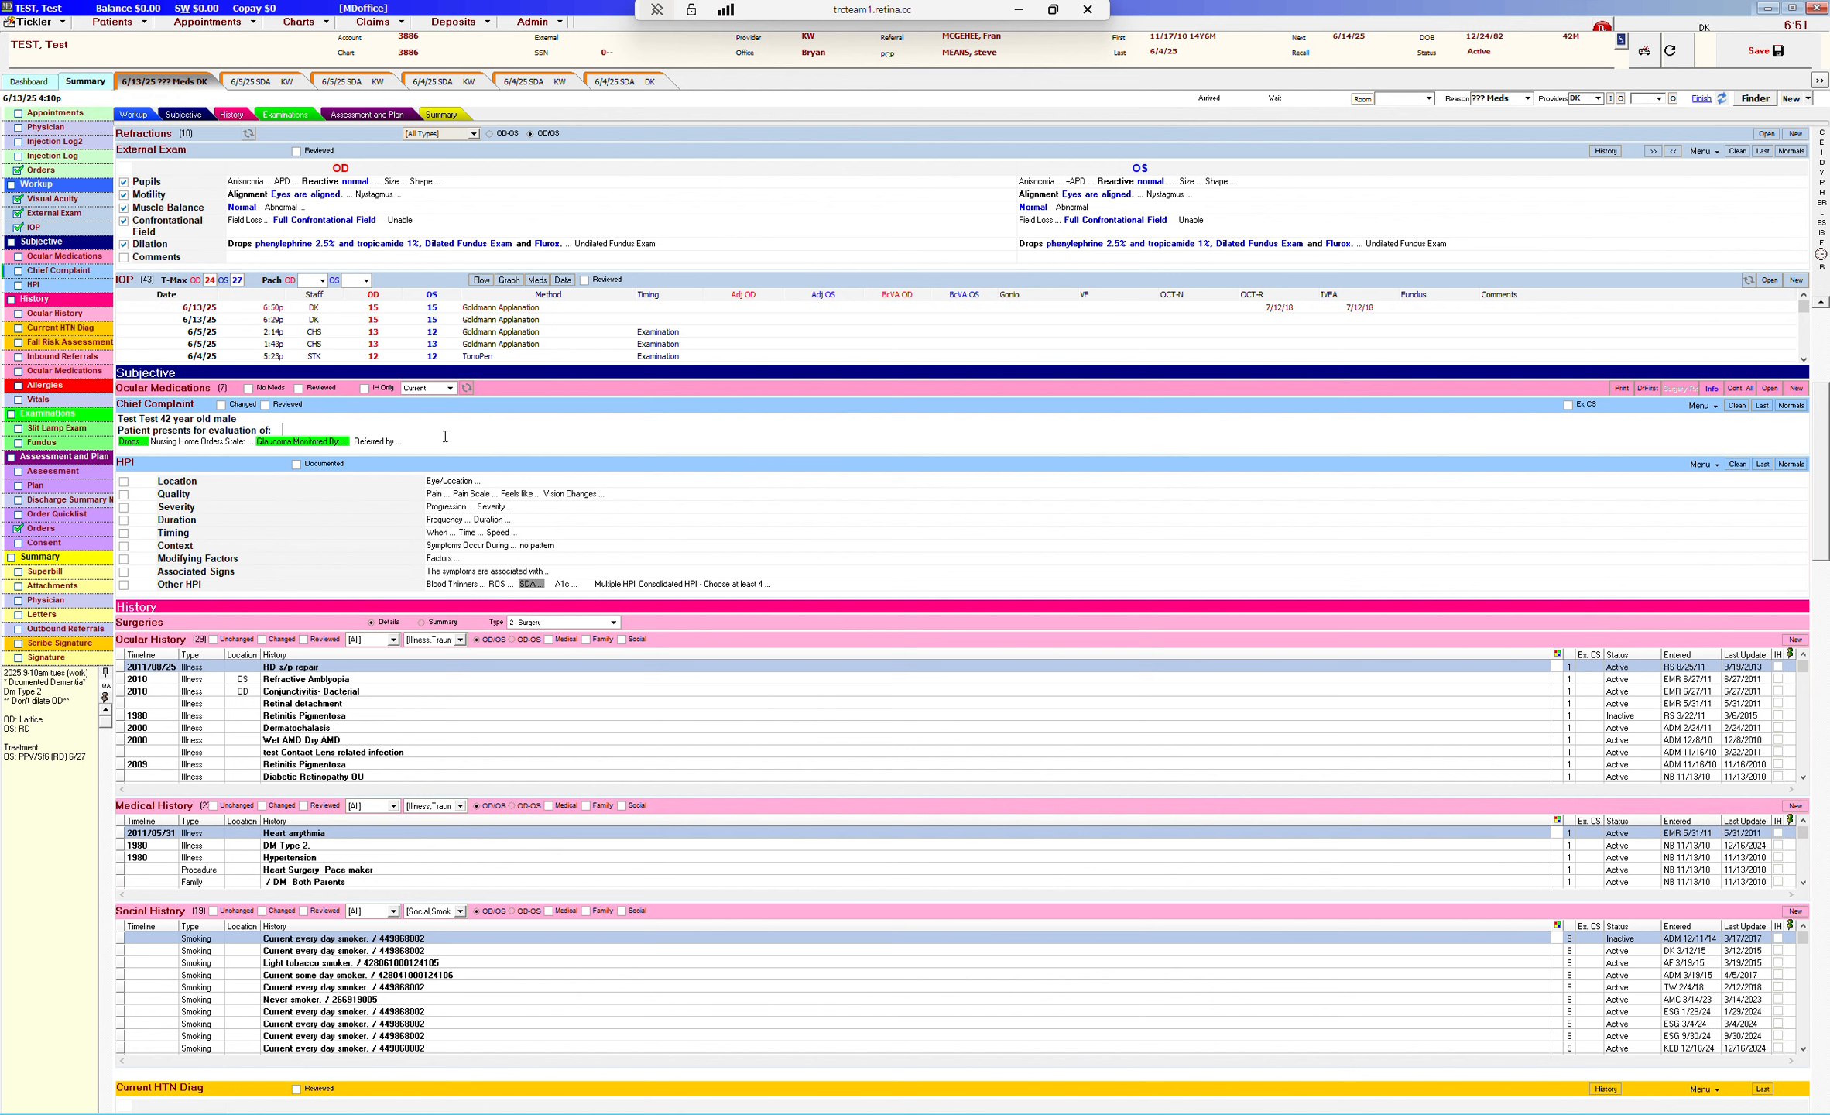
text(distorted vision right eye)
Set the chief complaint drops to Combigan bid OU, and view the referring provider choices without selecting one
click(129, 443)
click(130, 443)
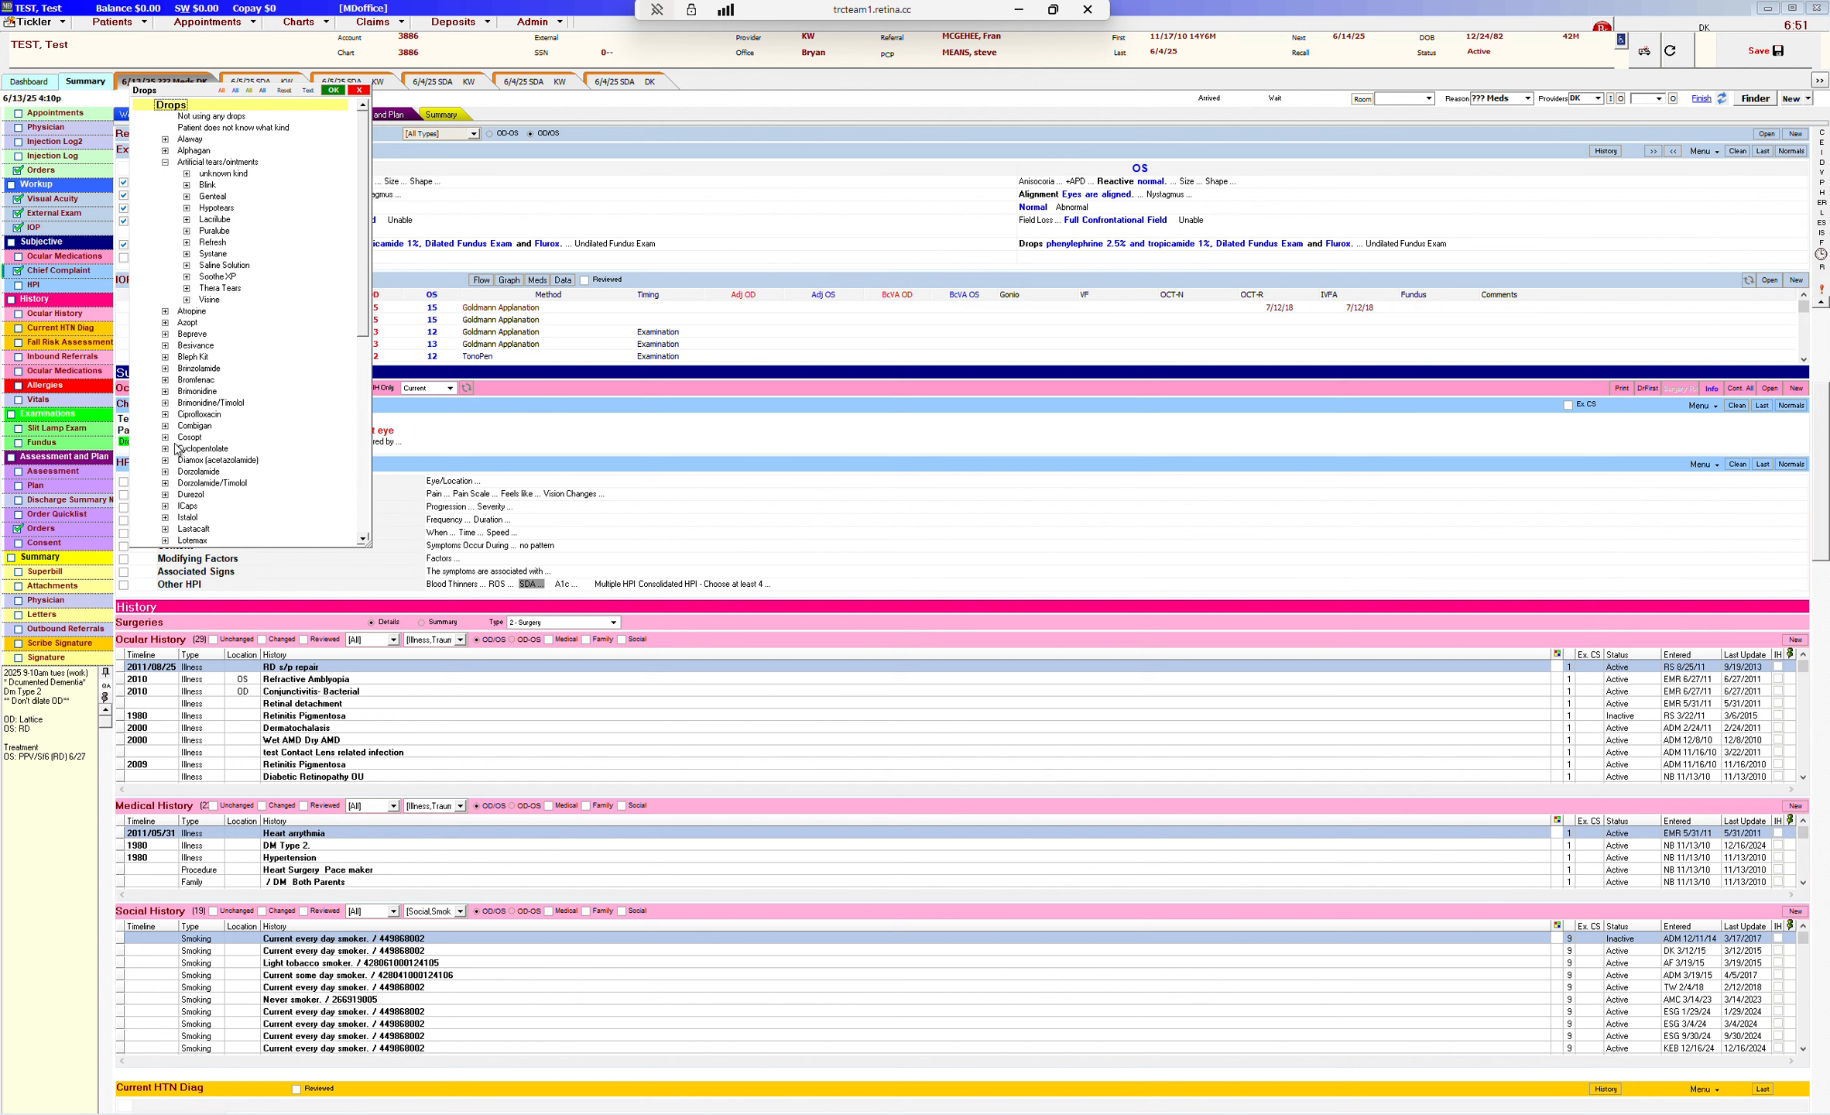
click(165, 426)
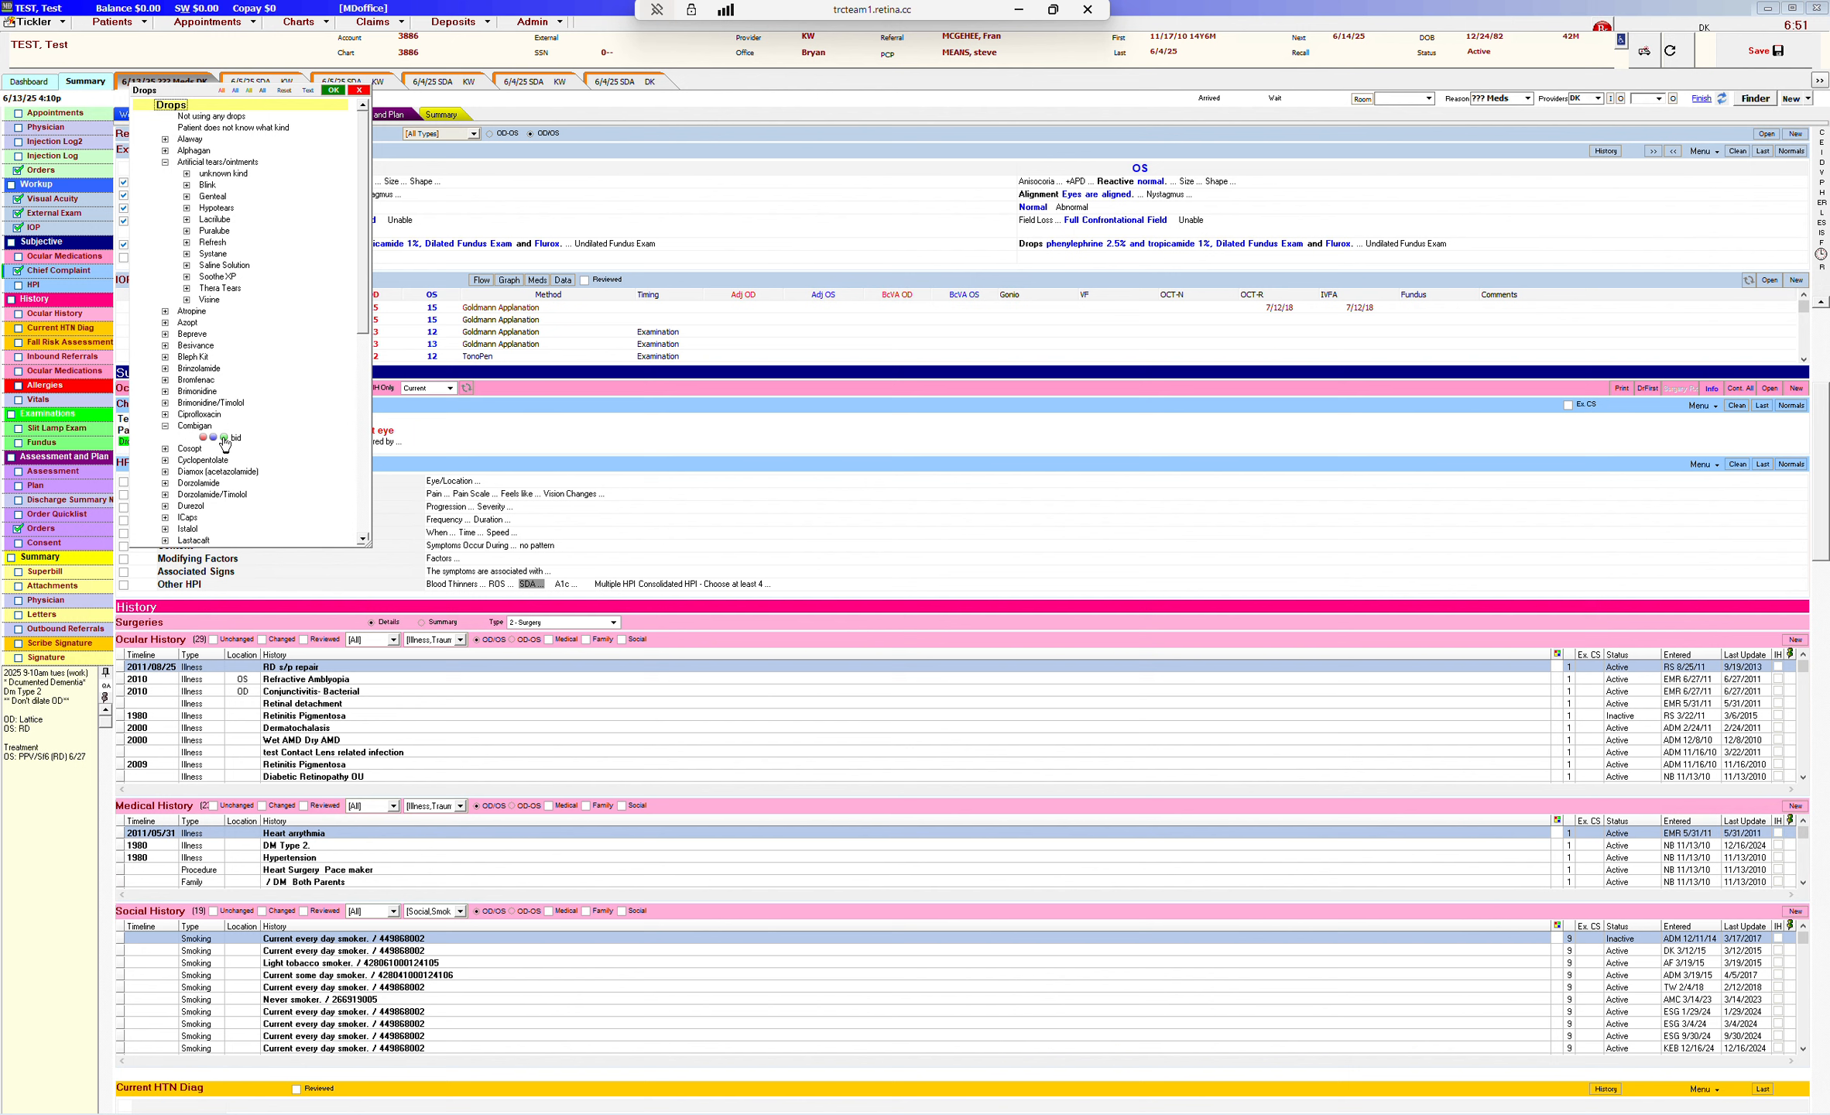
click(224, 438)
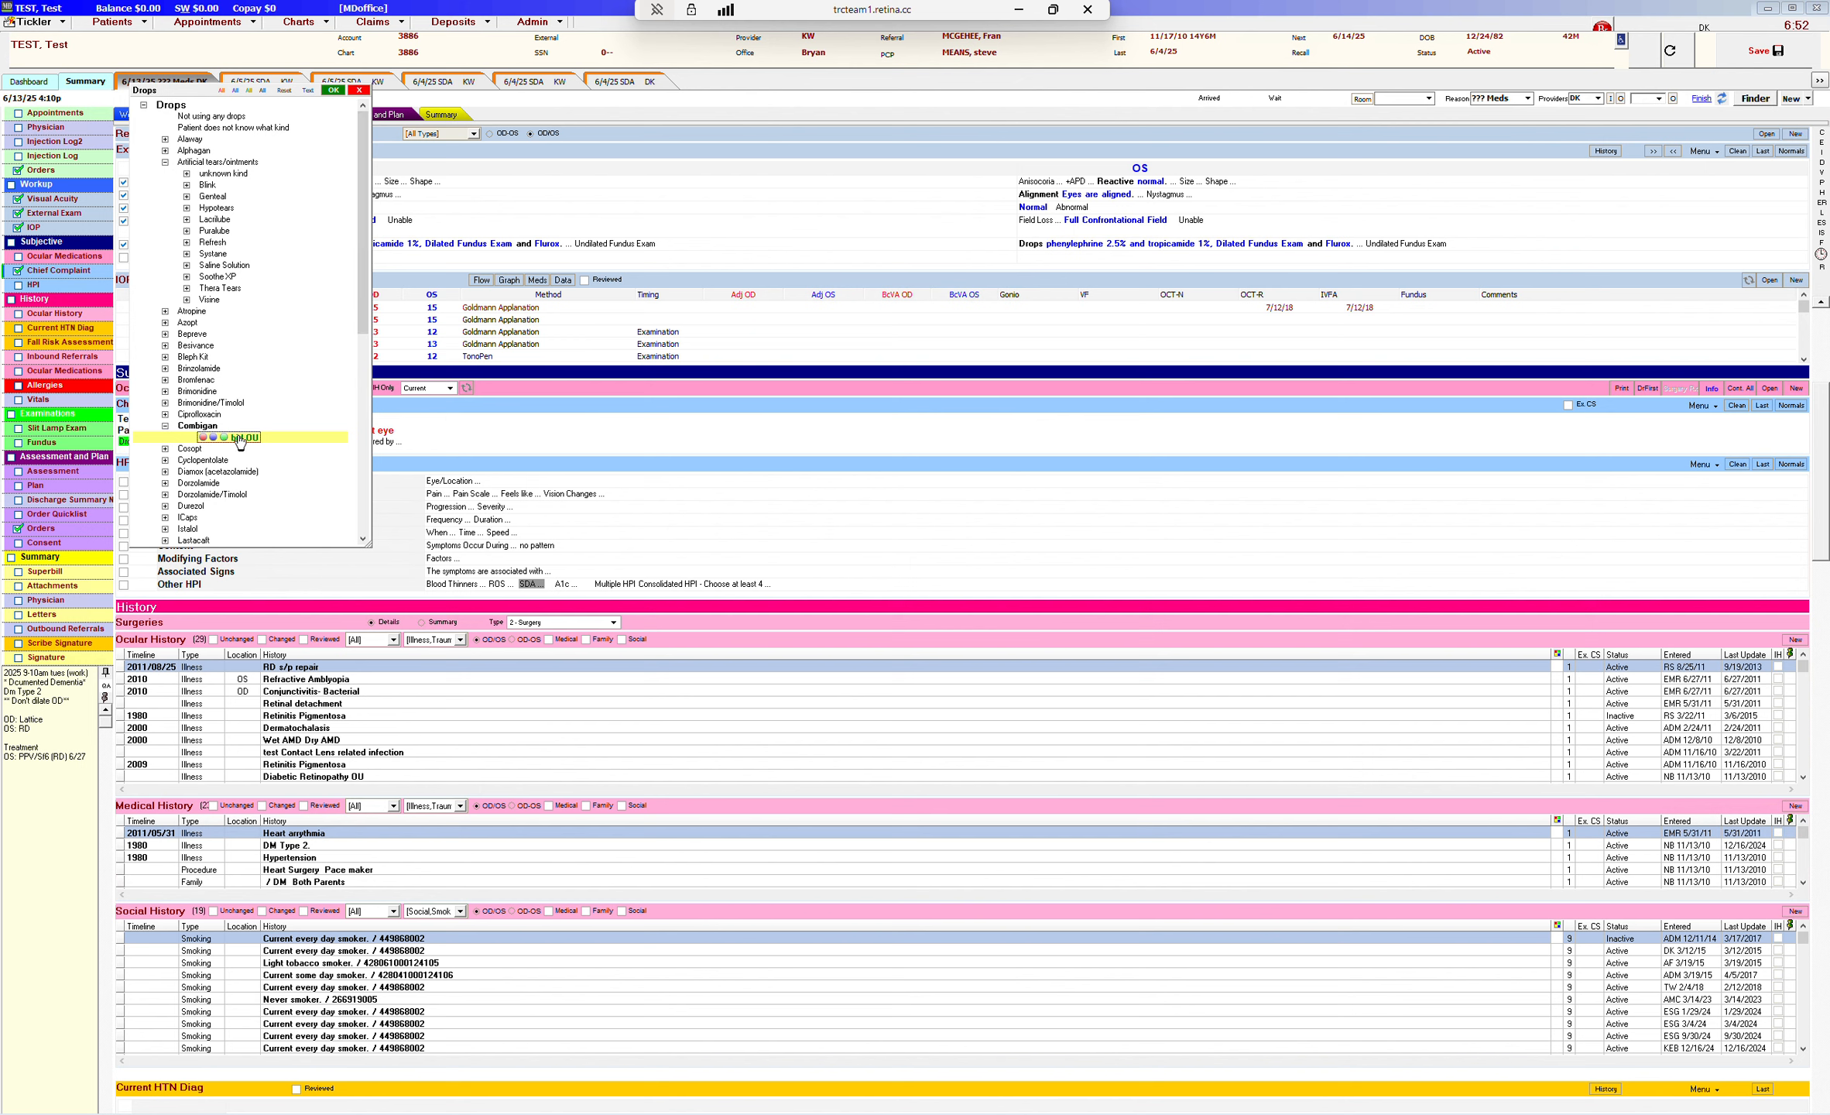
click(333, 91)
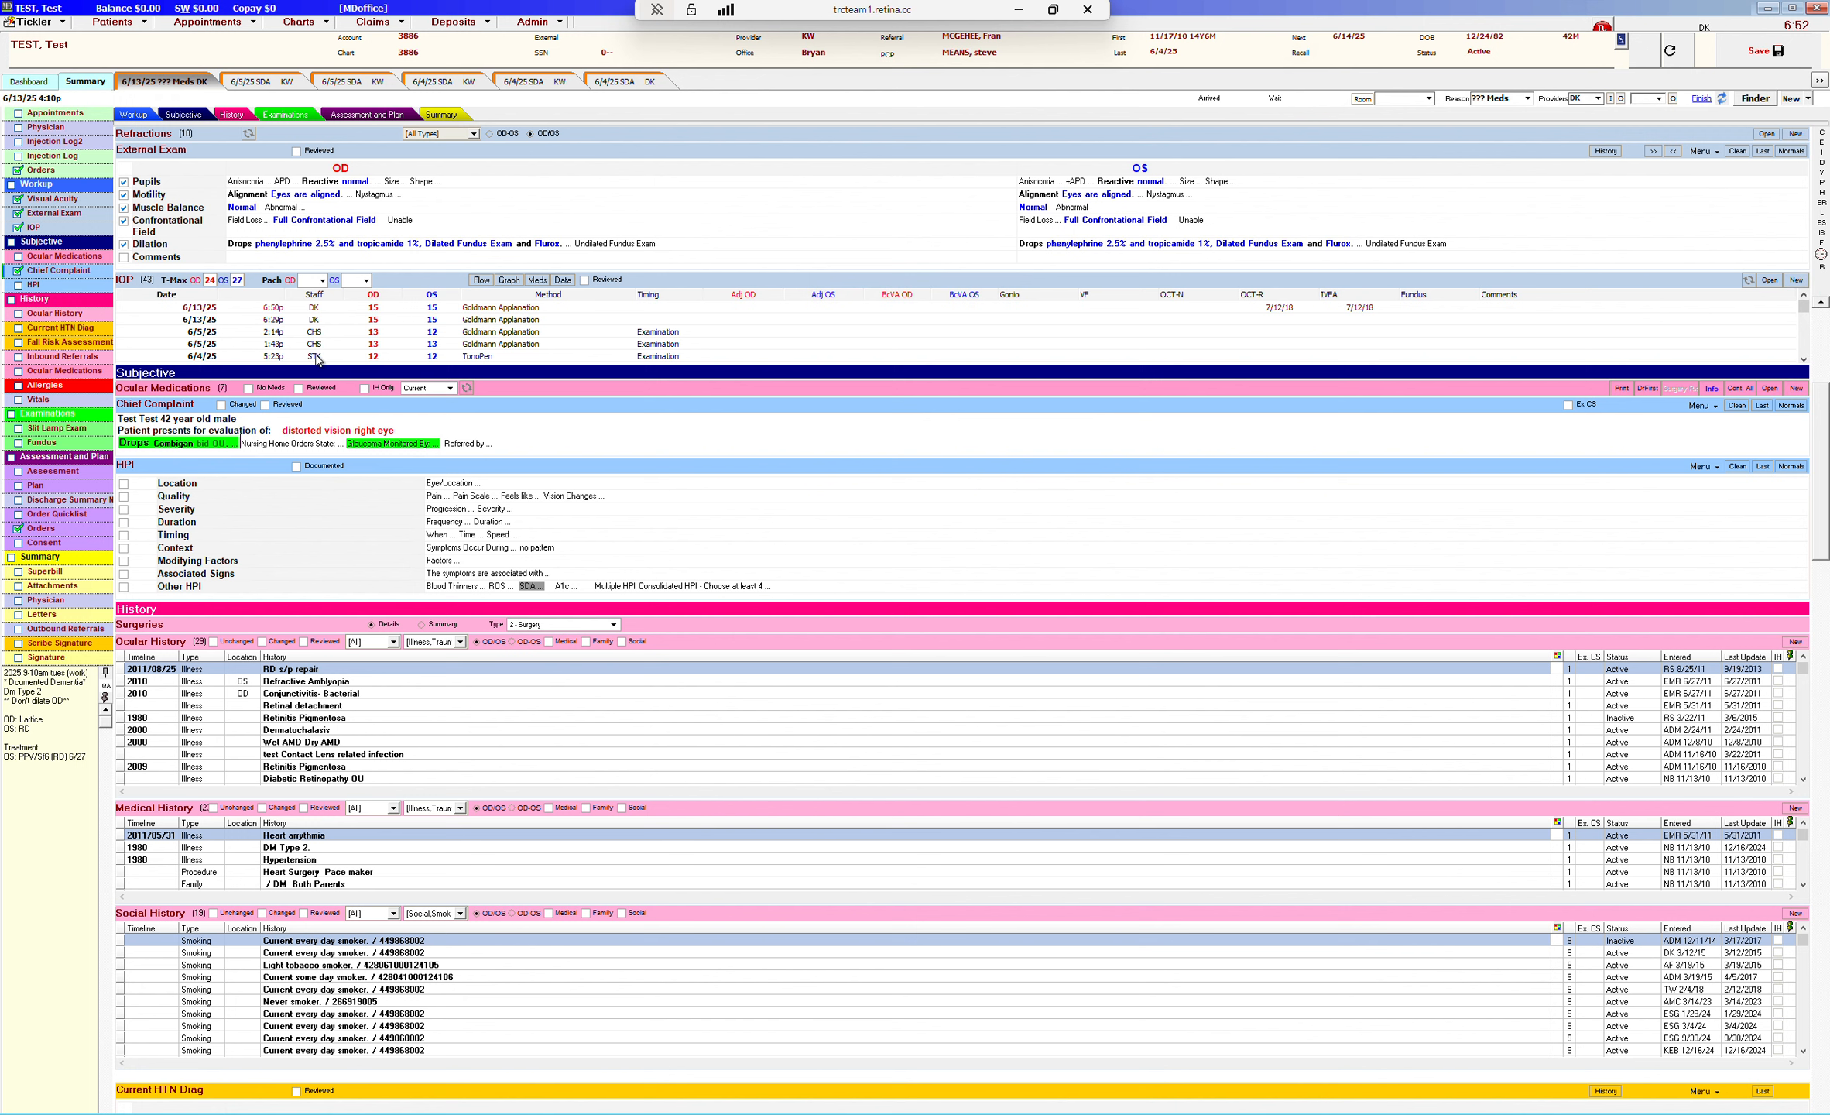
click(466, 446)
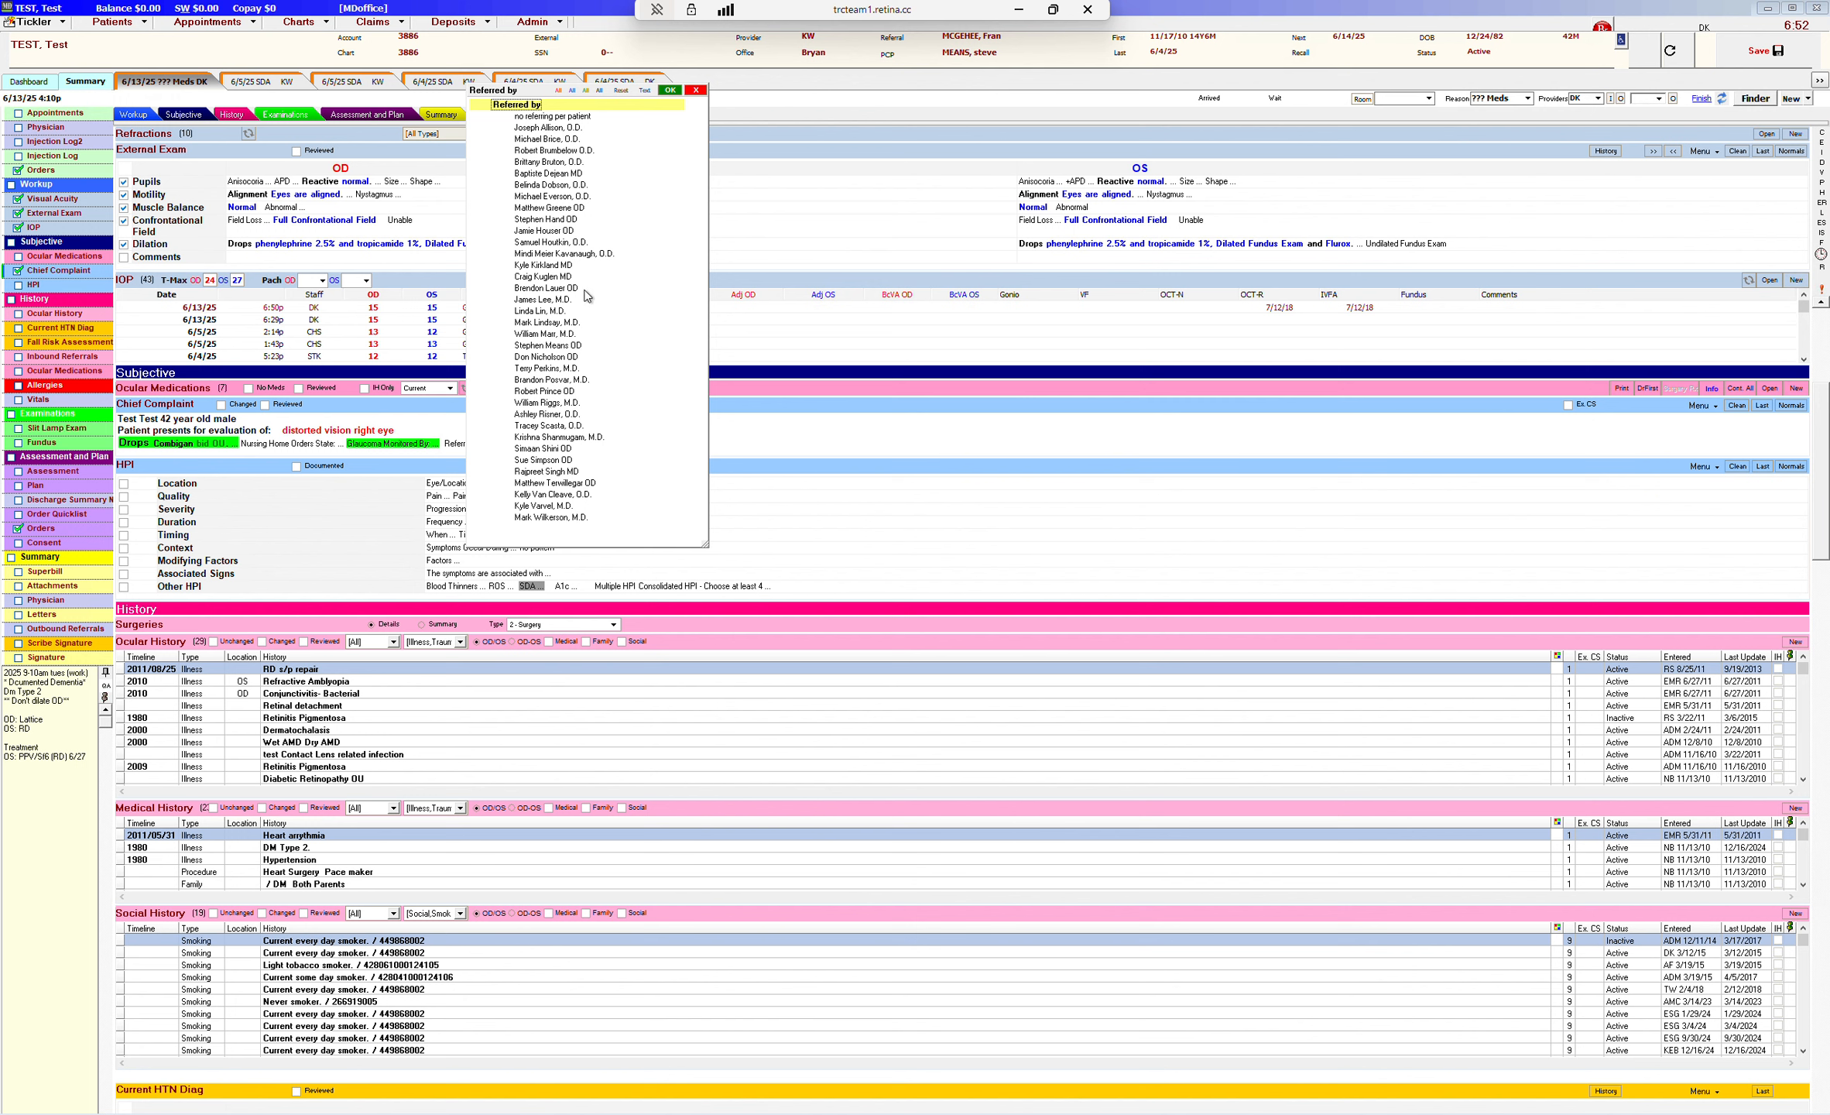
click(697, 92)
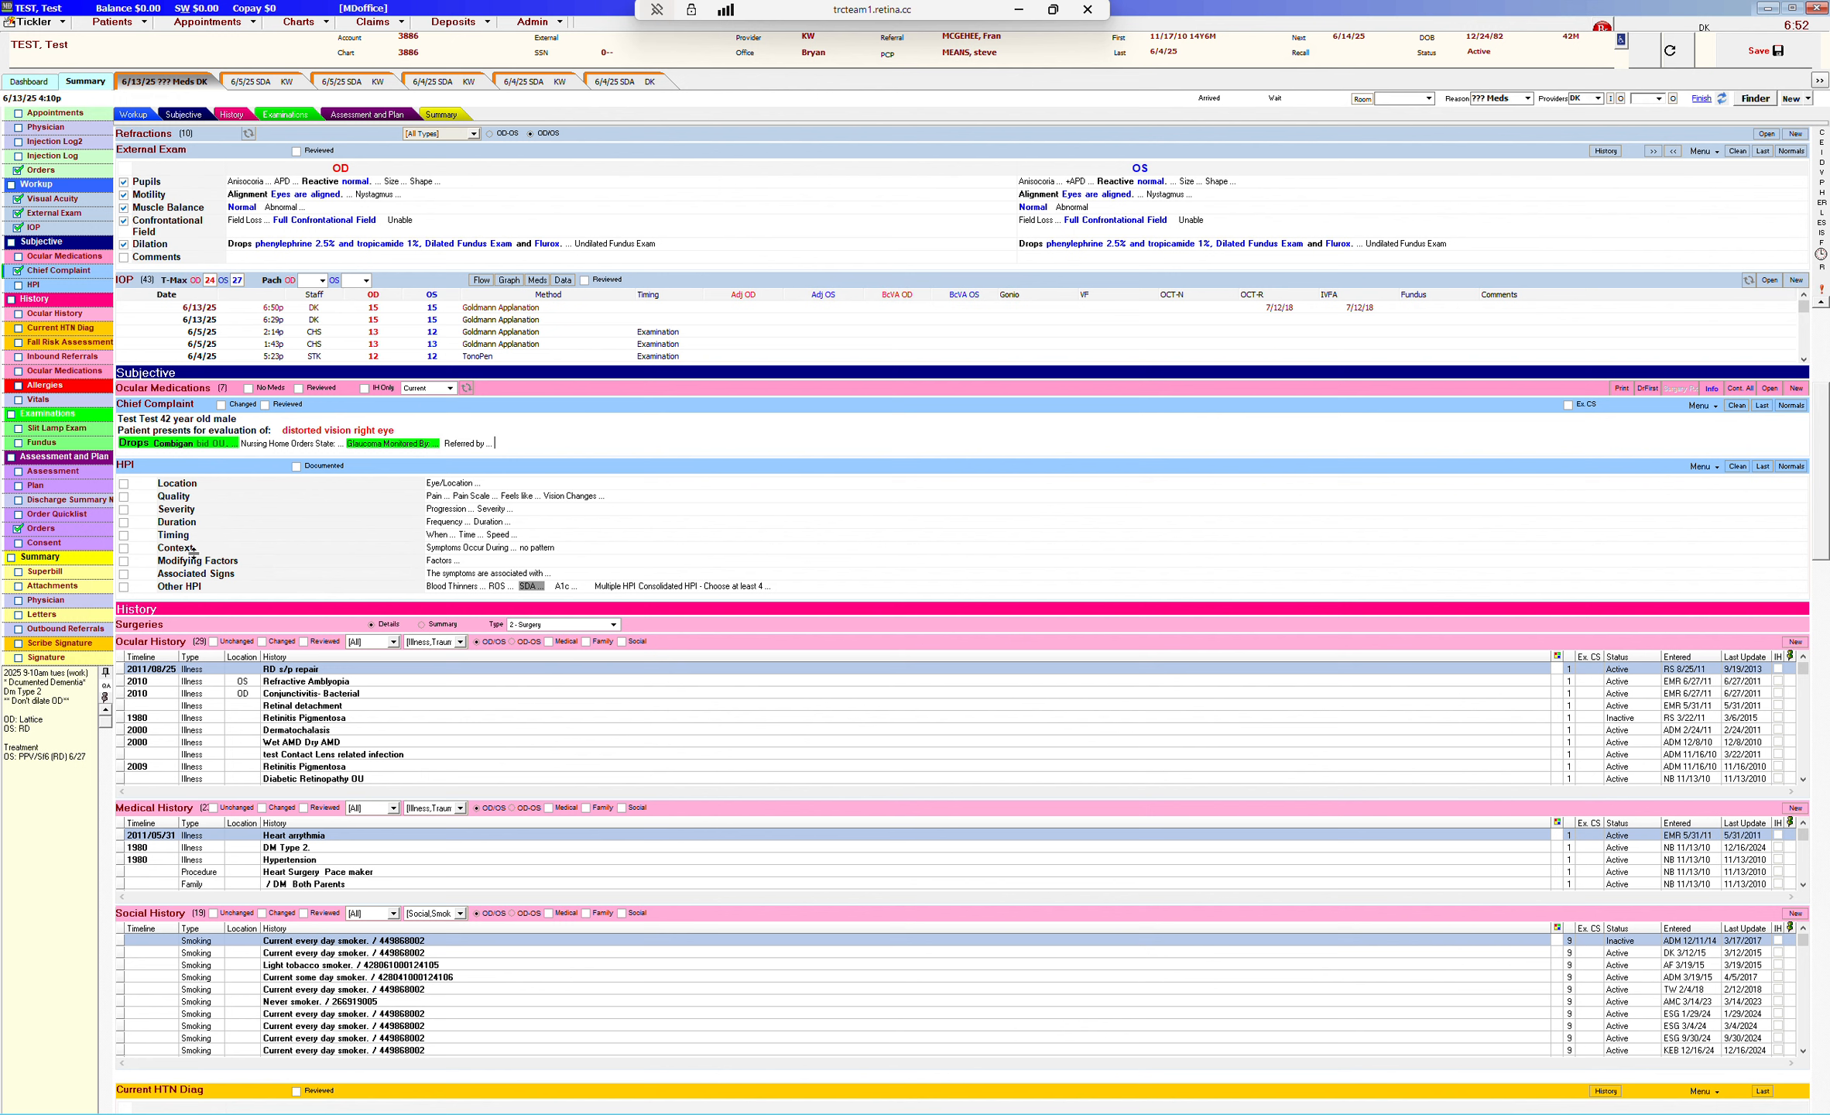
In the HPI, set the eye location to OU and the pain quality to none
click(443, 486)
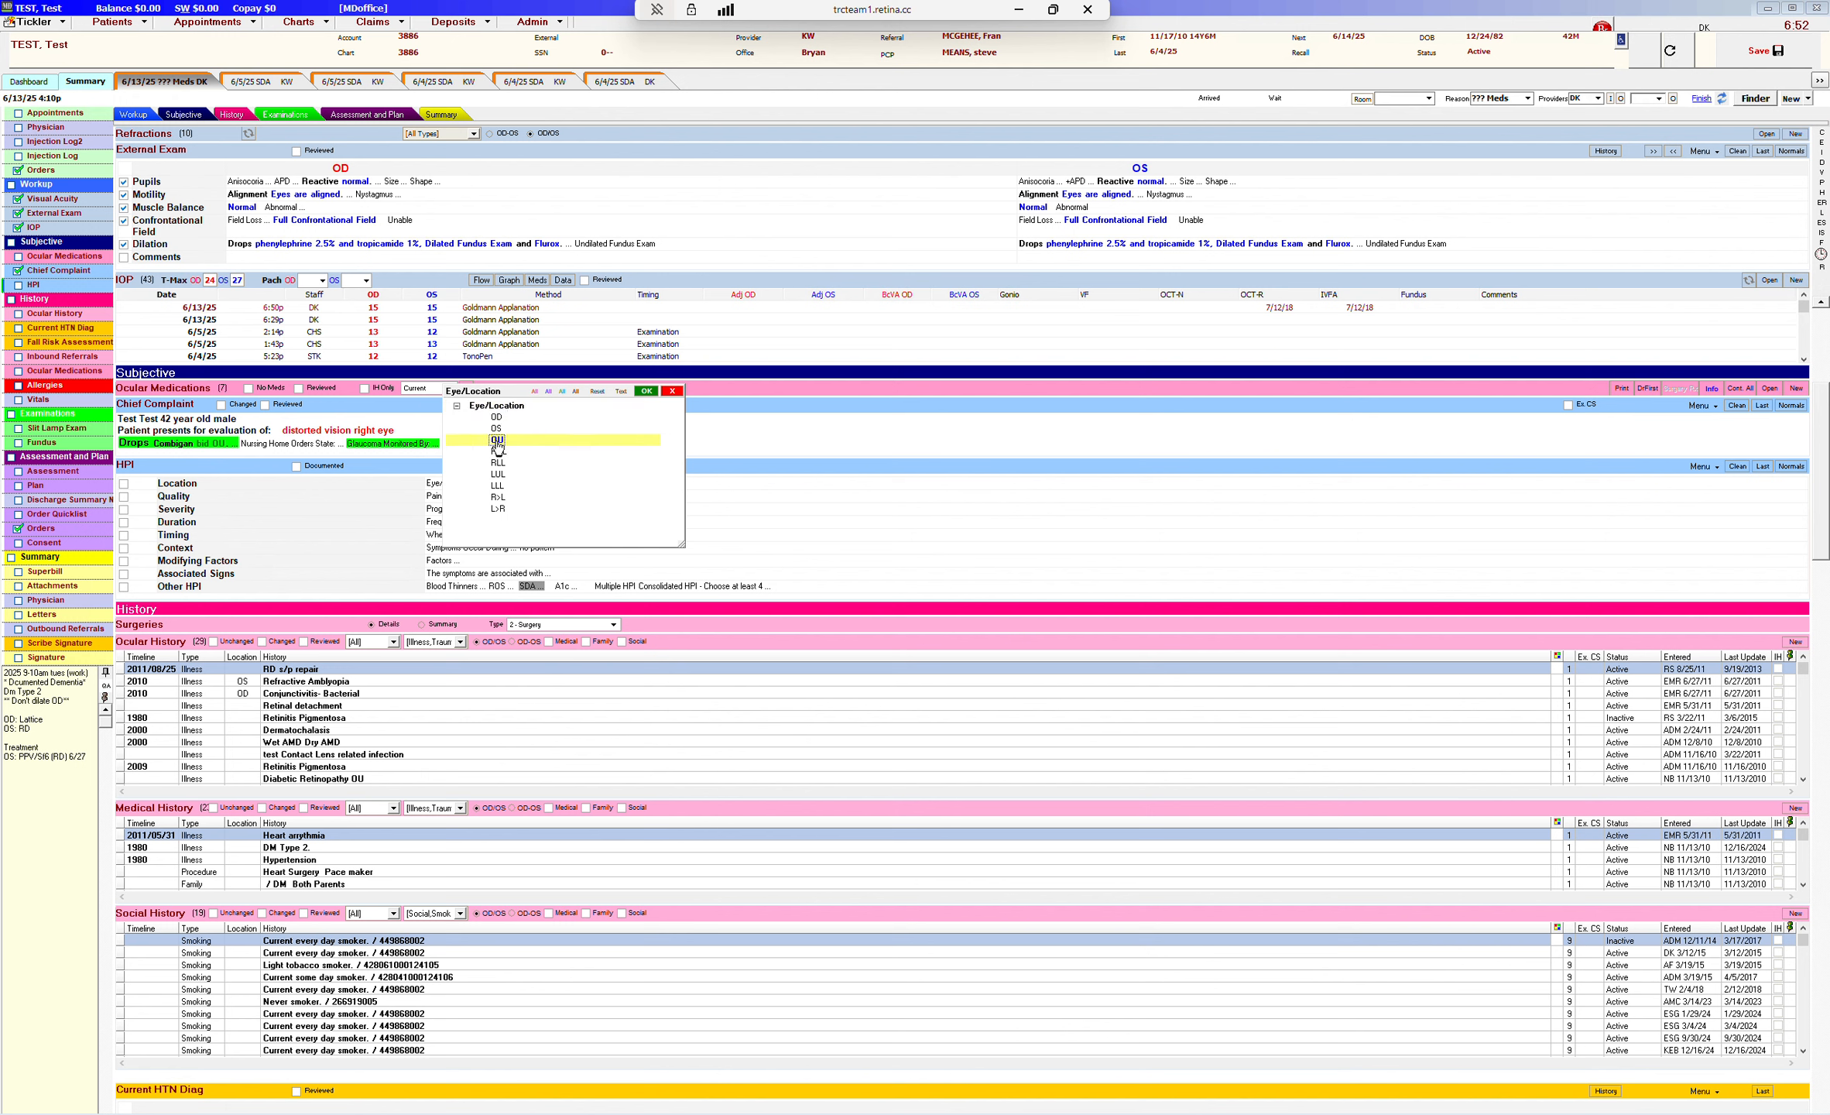
click(499, 441)
click(648, 392)
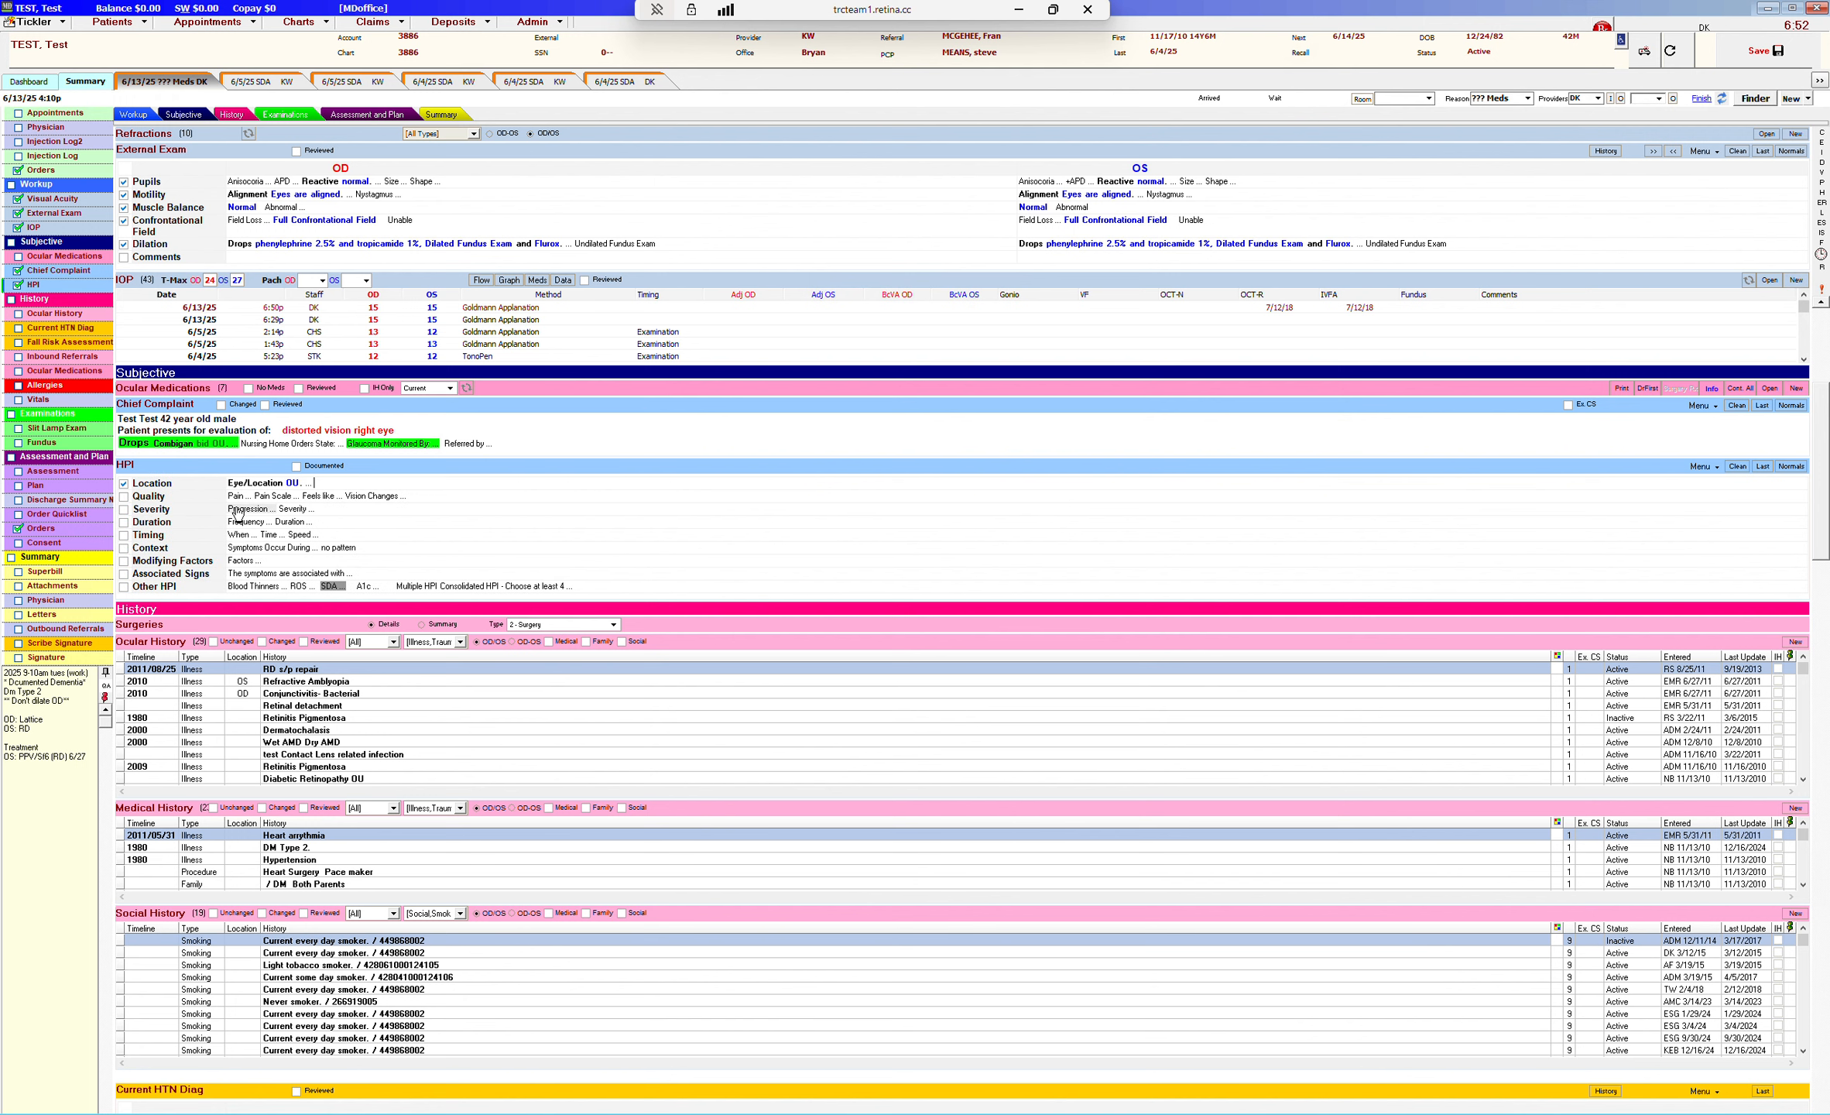
click(236, 496)
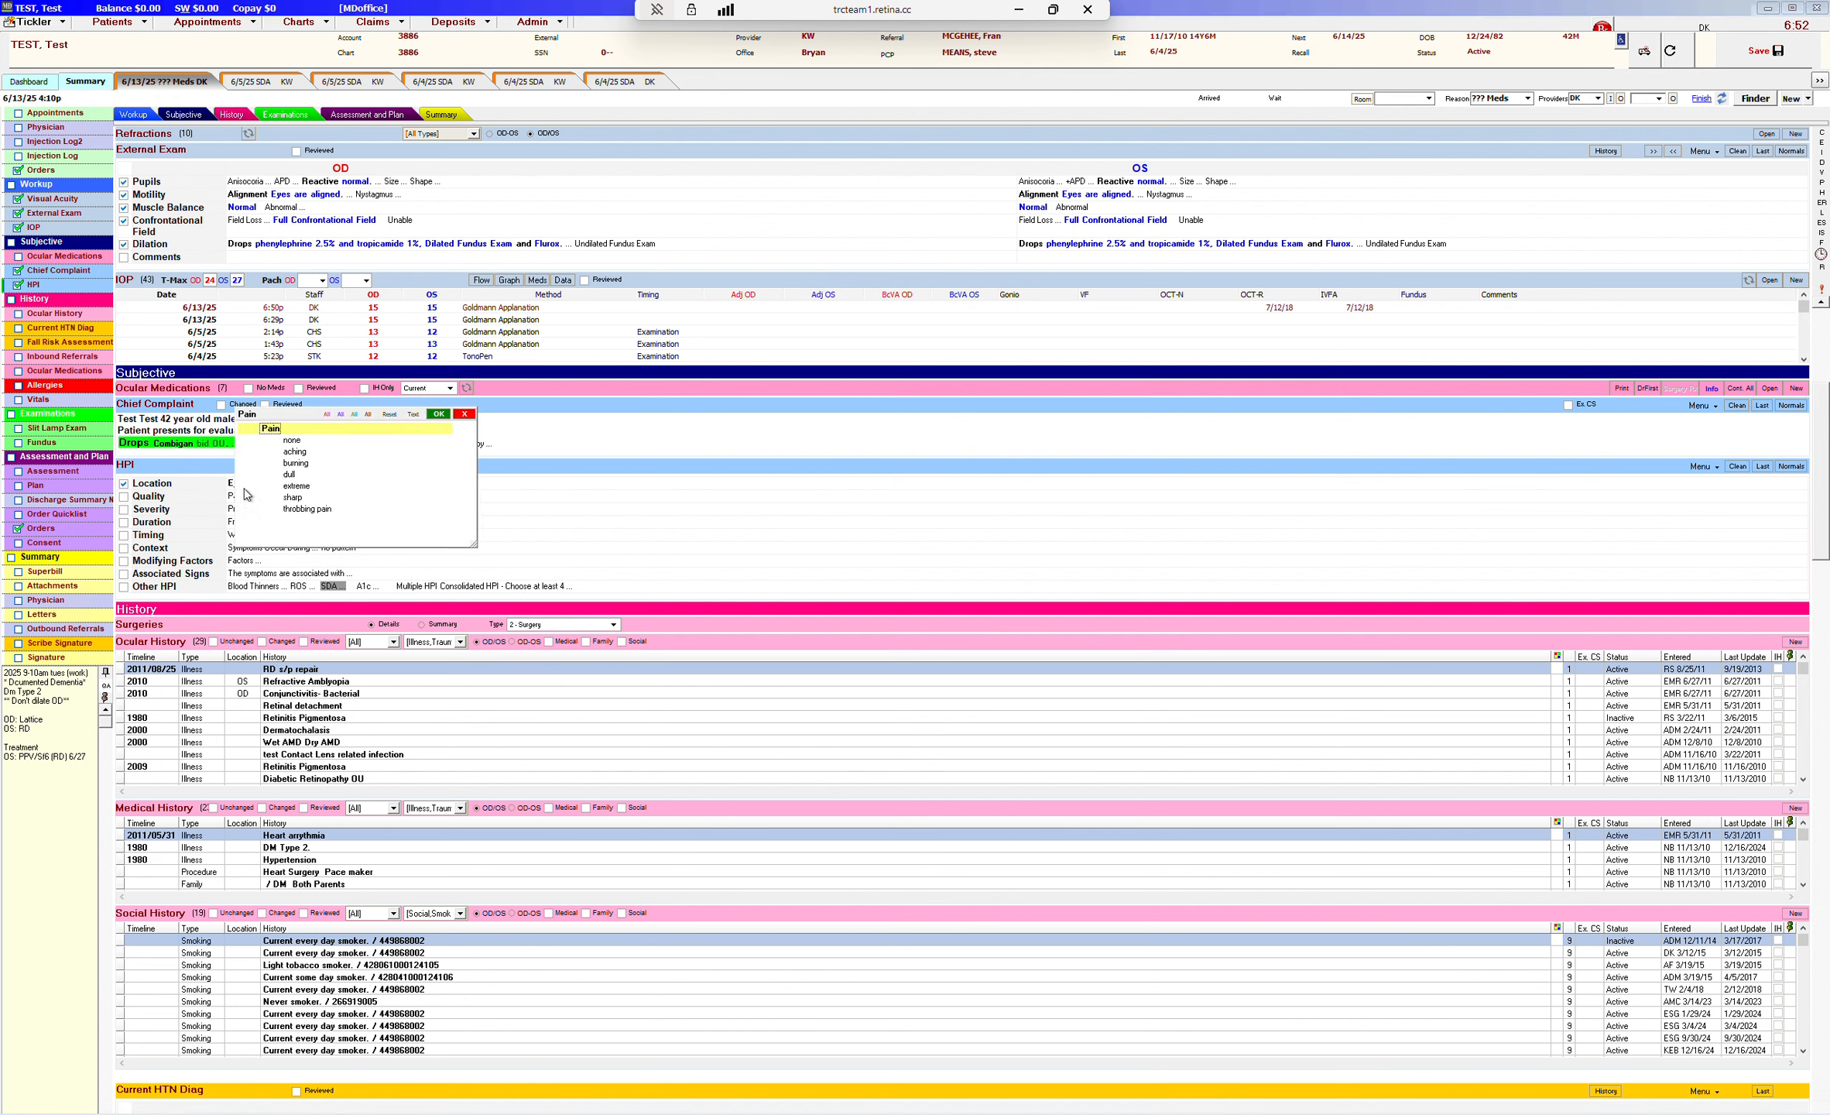
click(291, 439)
click(439, 415)
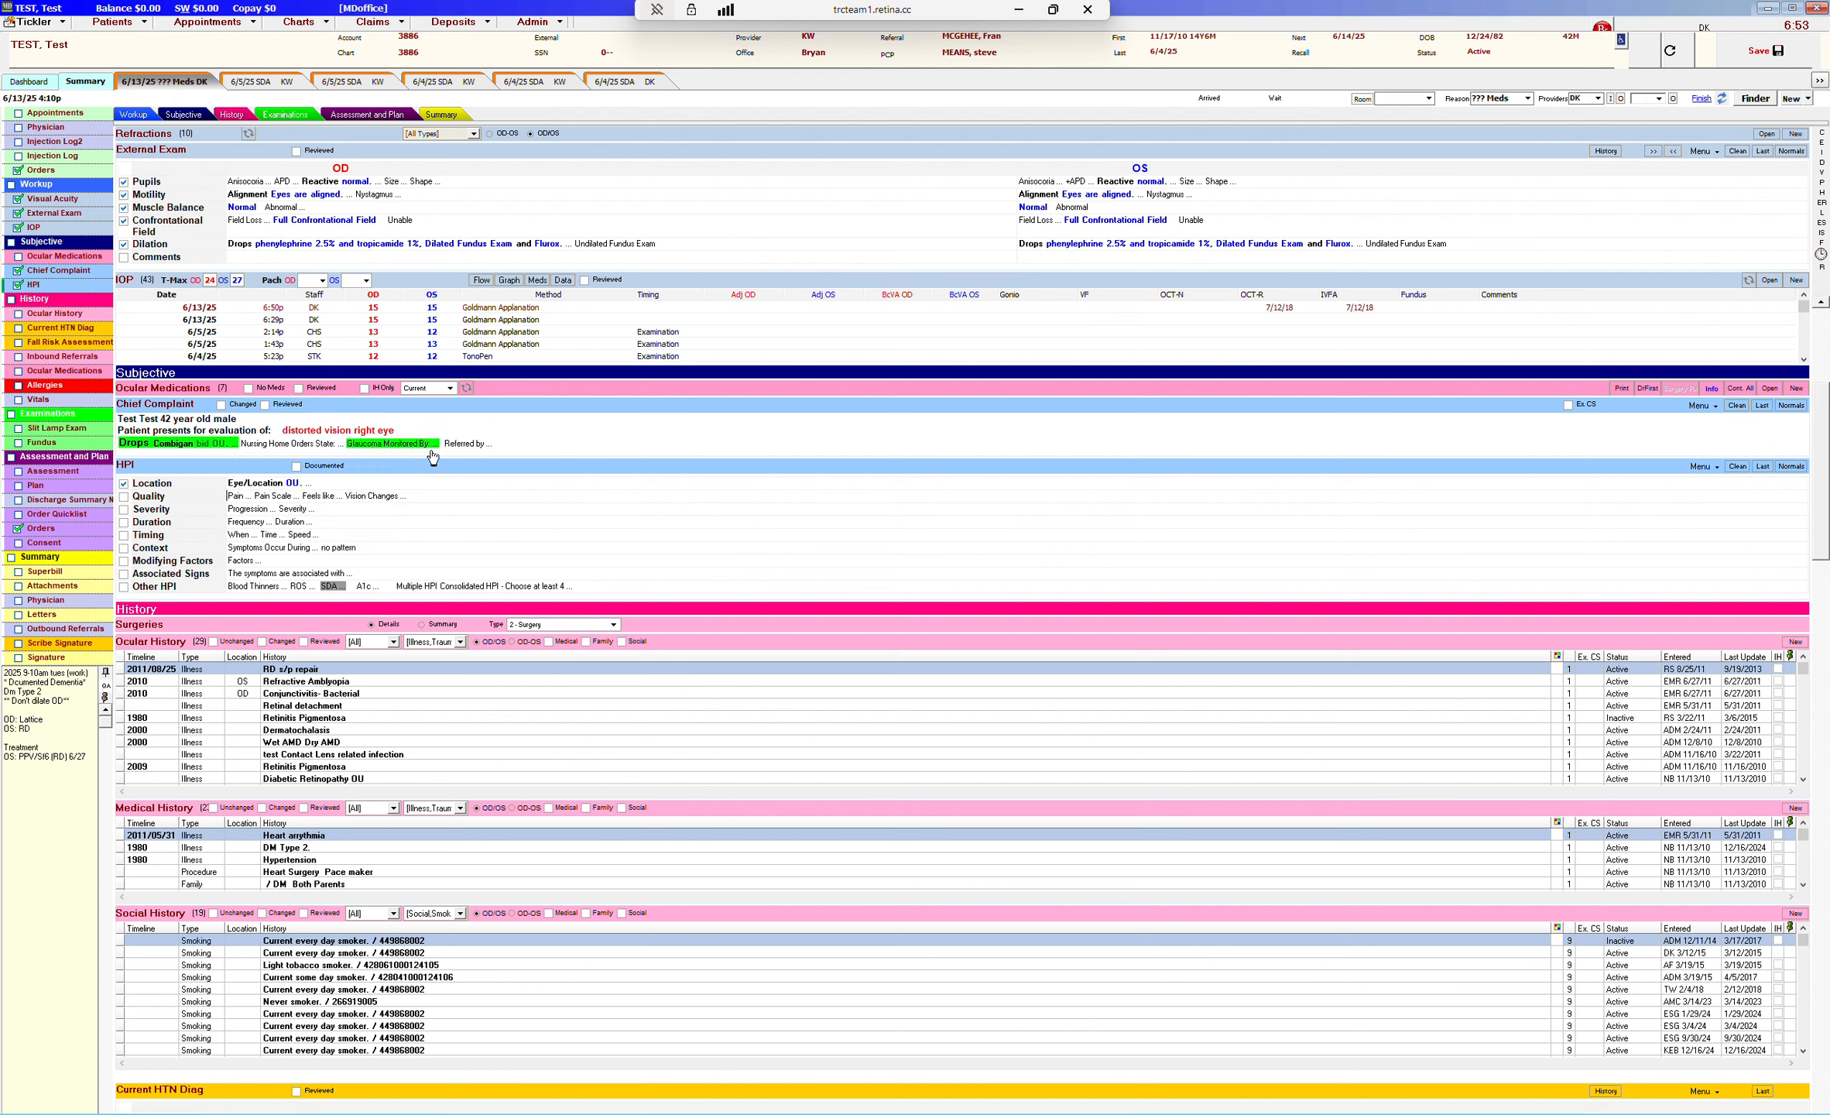
Set the HPI severity progression to worse and the duration frequency to Constant
click(253, 510)
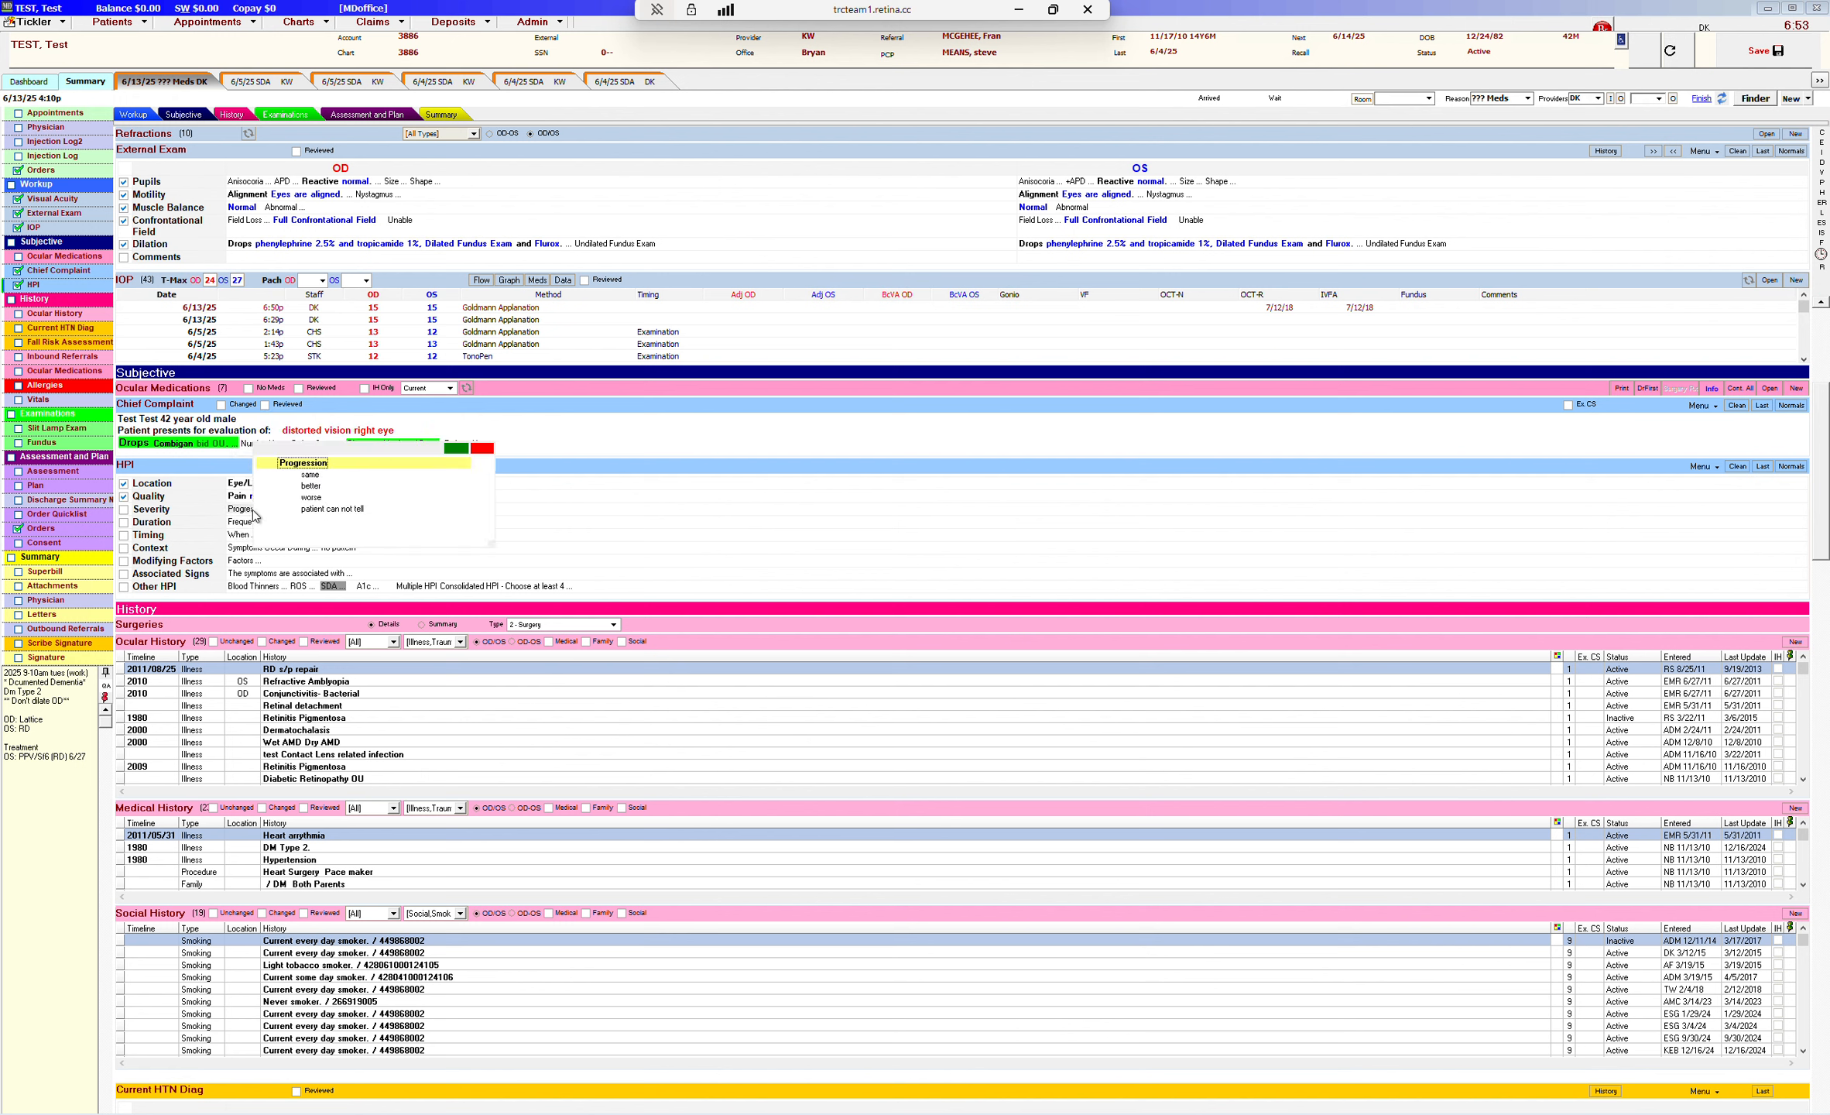
click(315, 499)
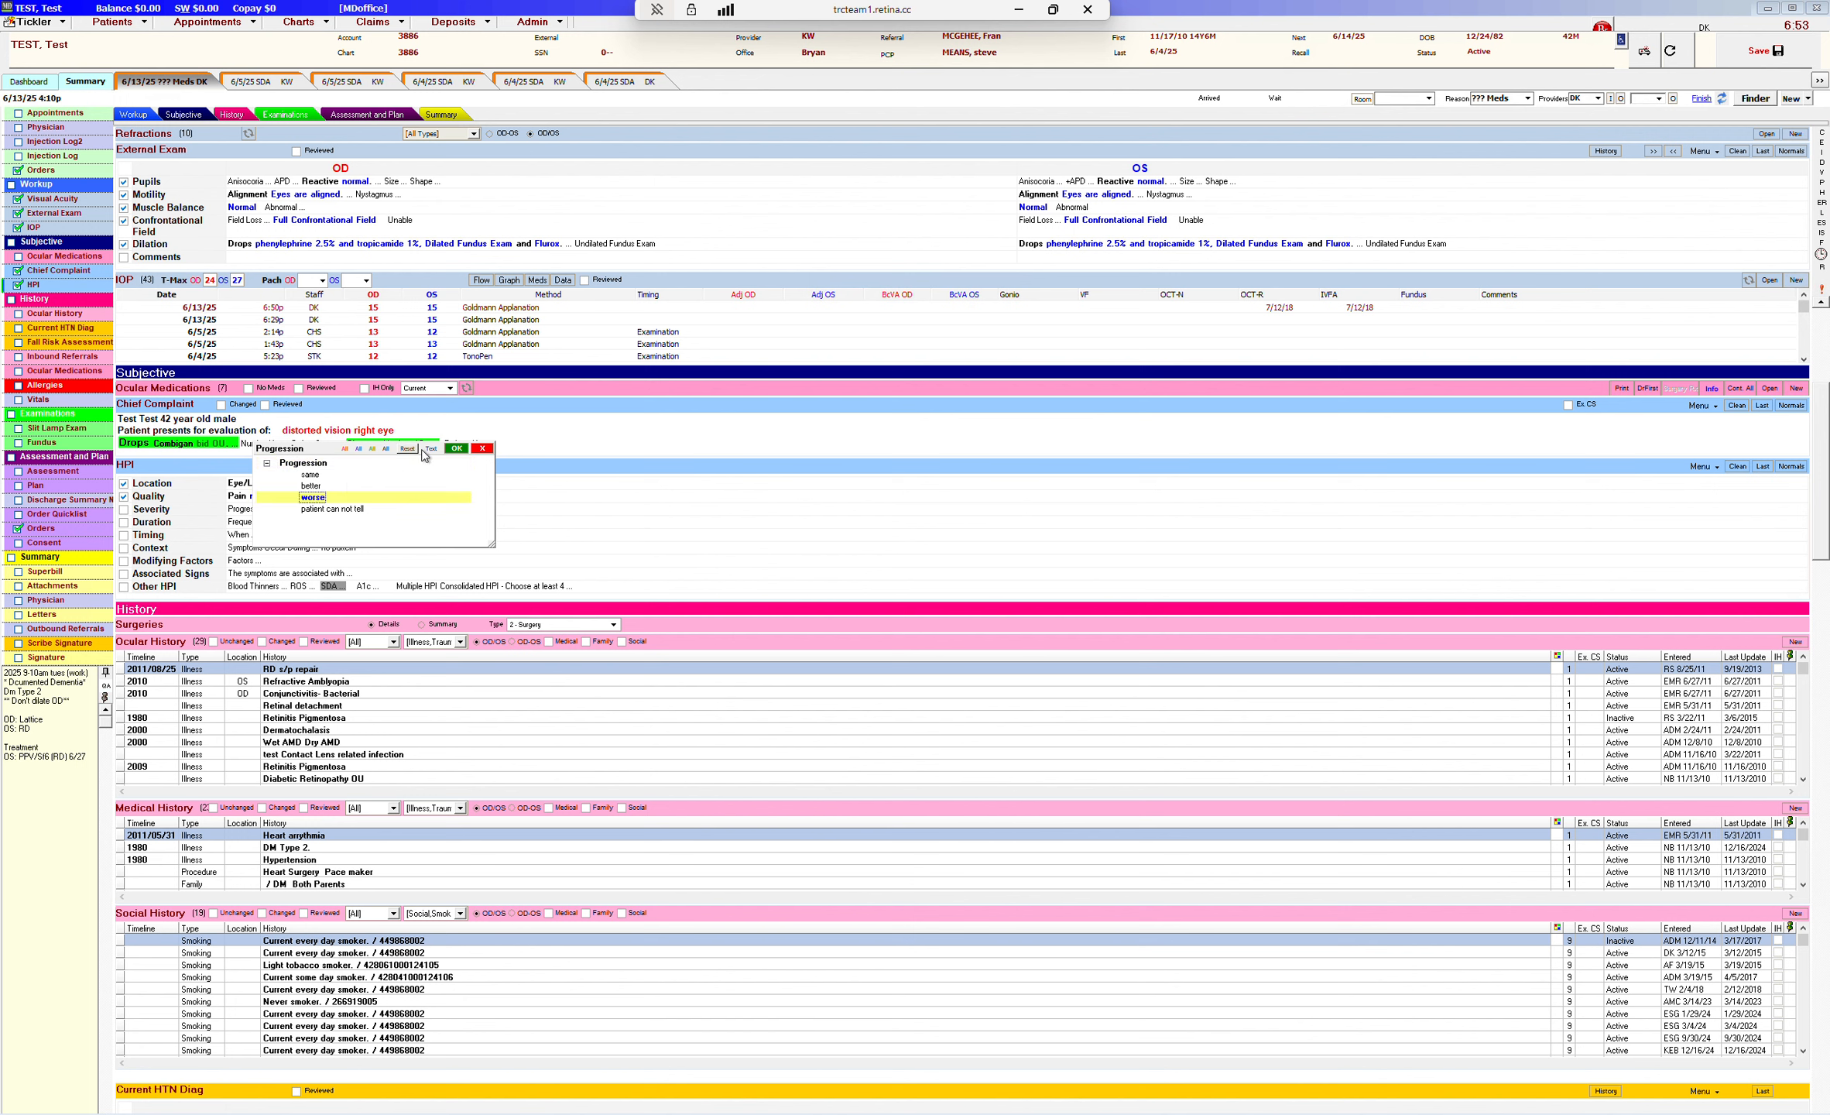
click(457, 448)
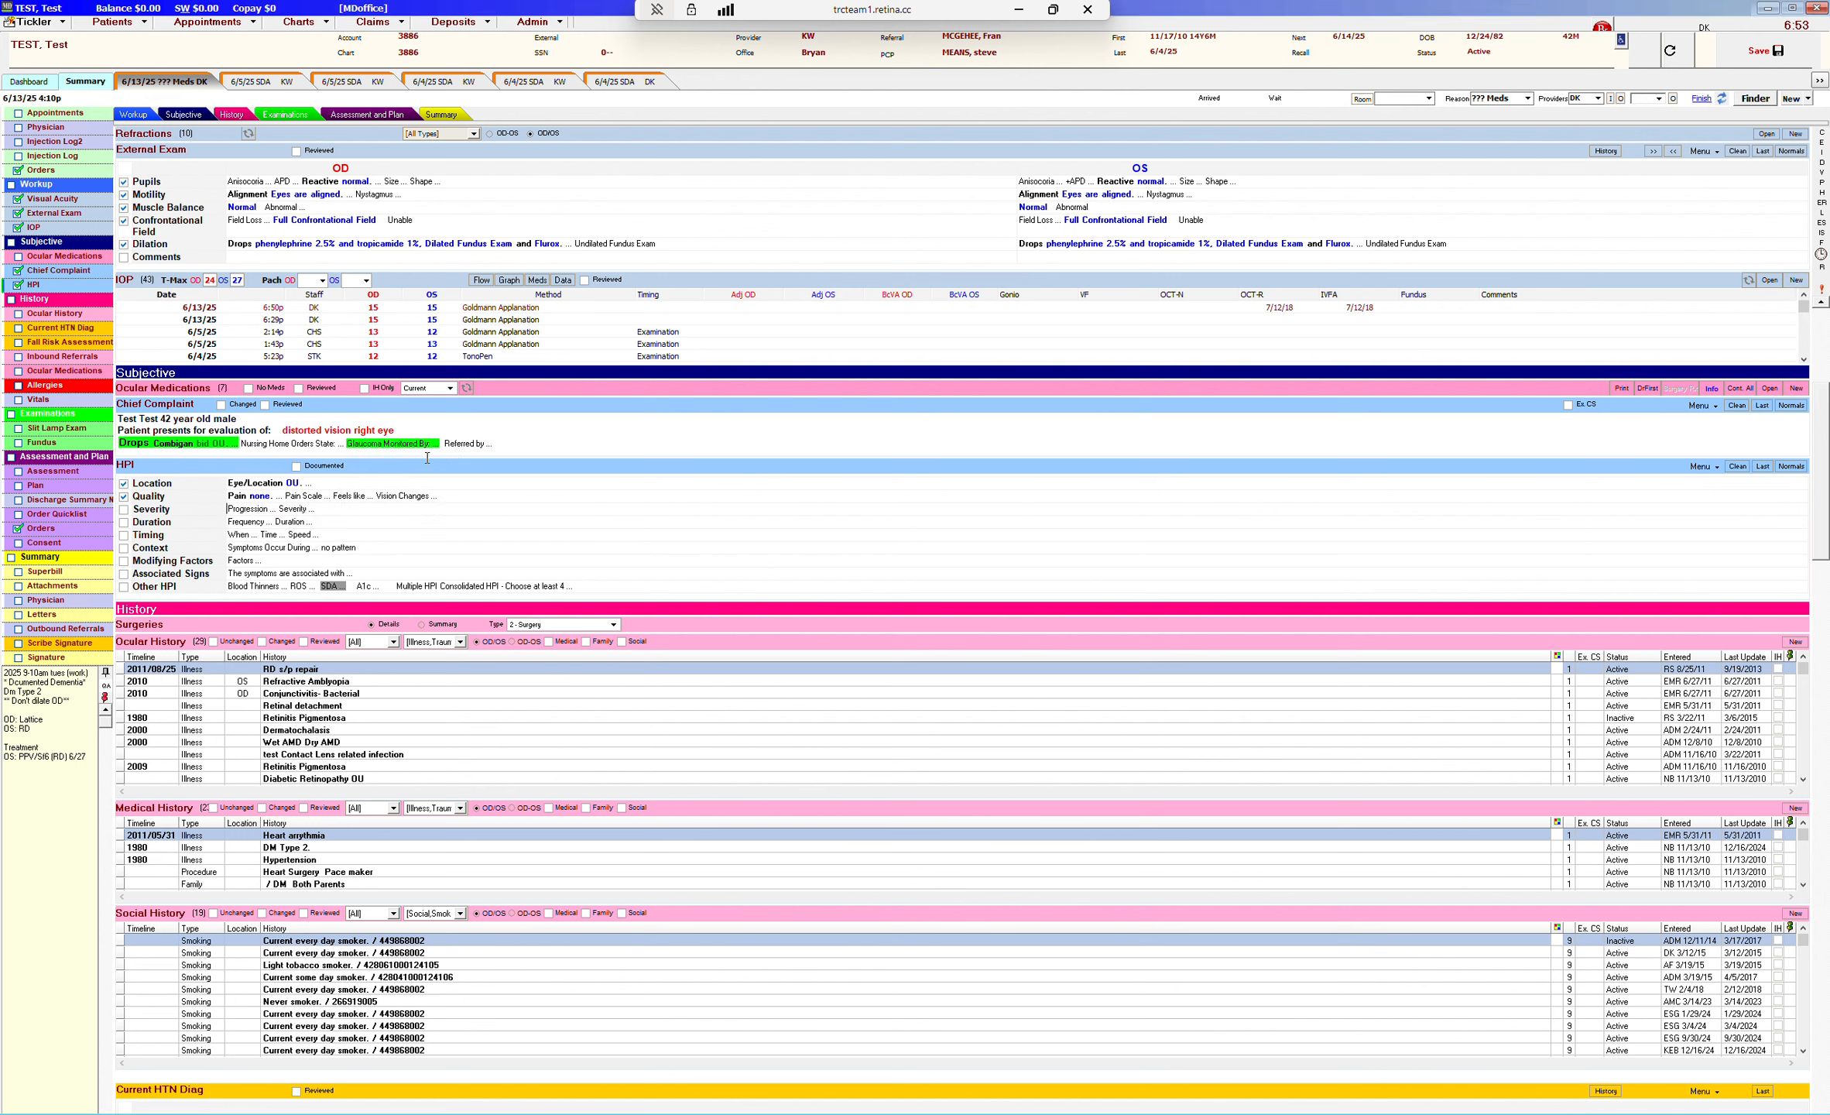
click(259, 525)
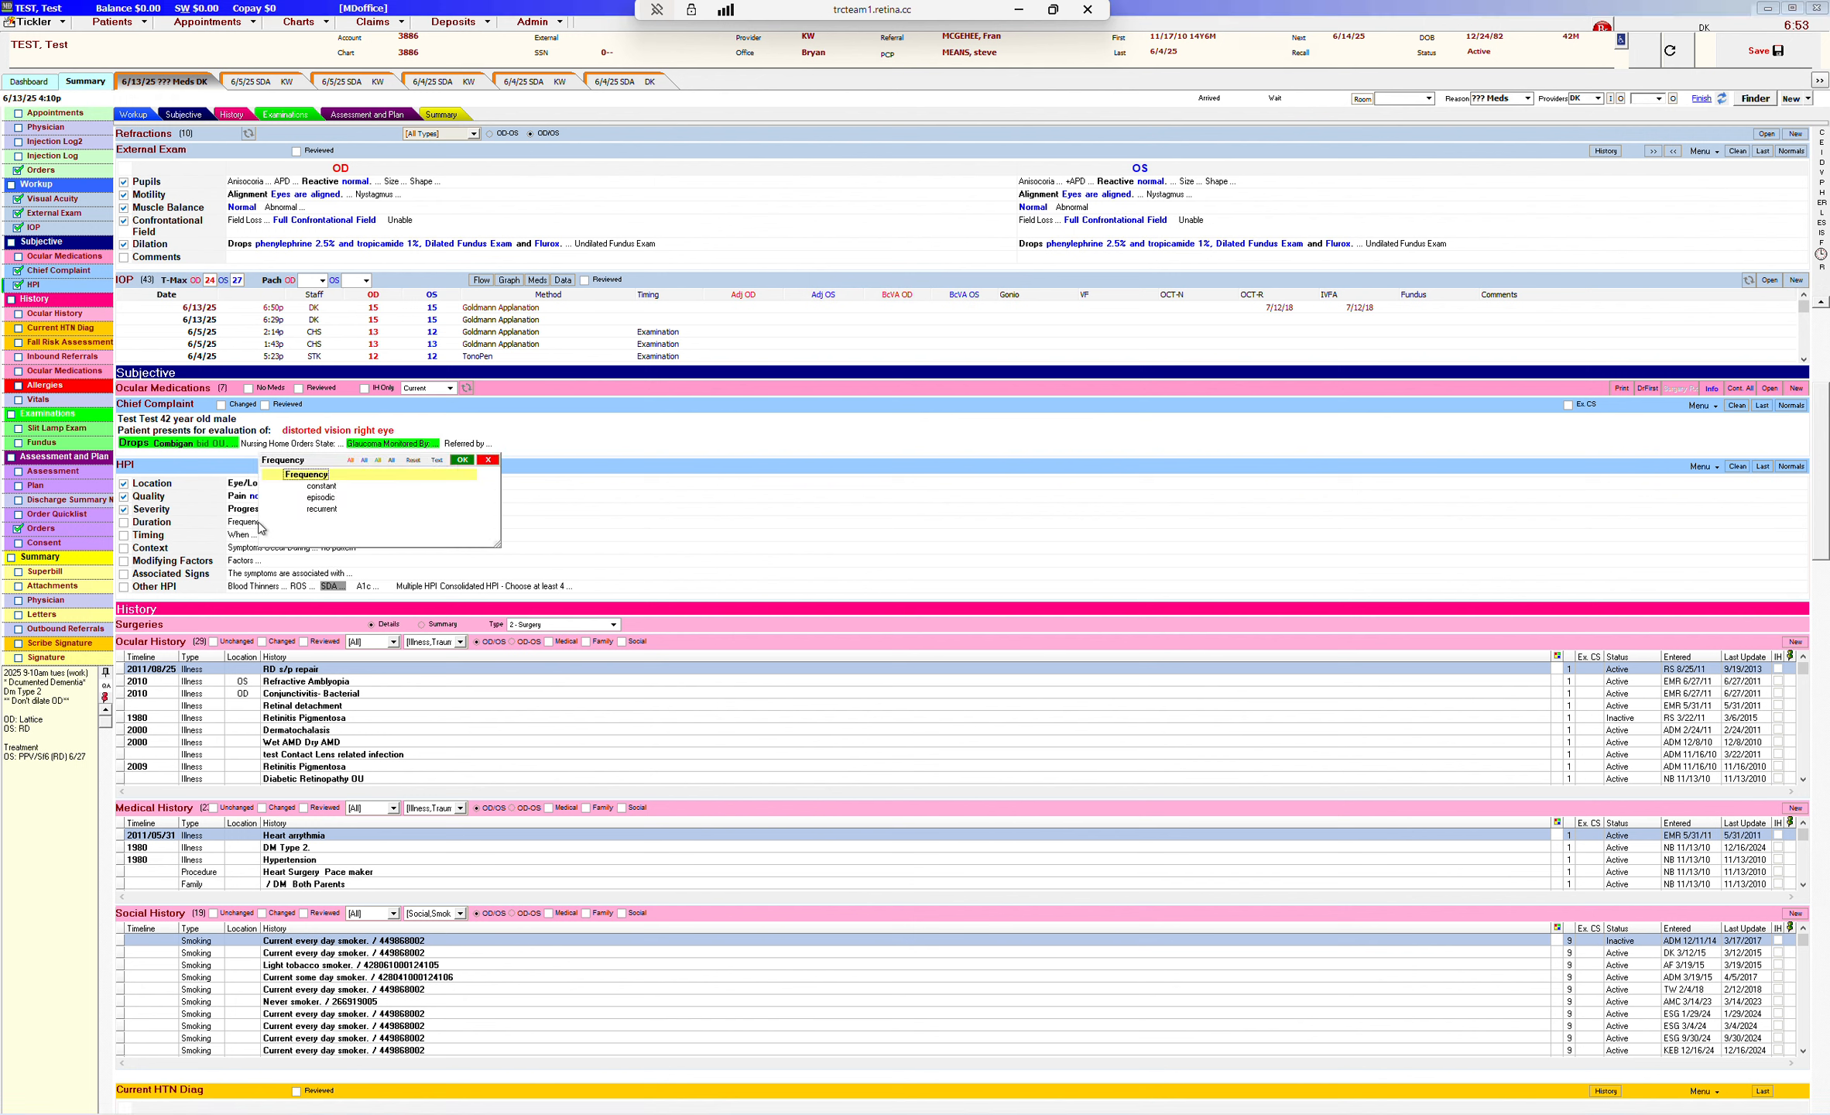
click(358, 482)
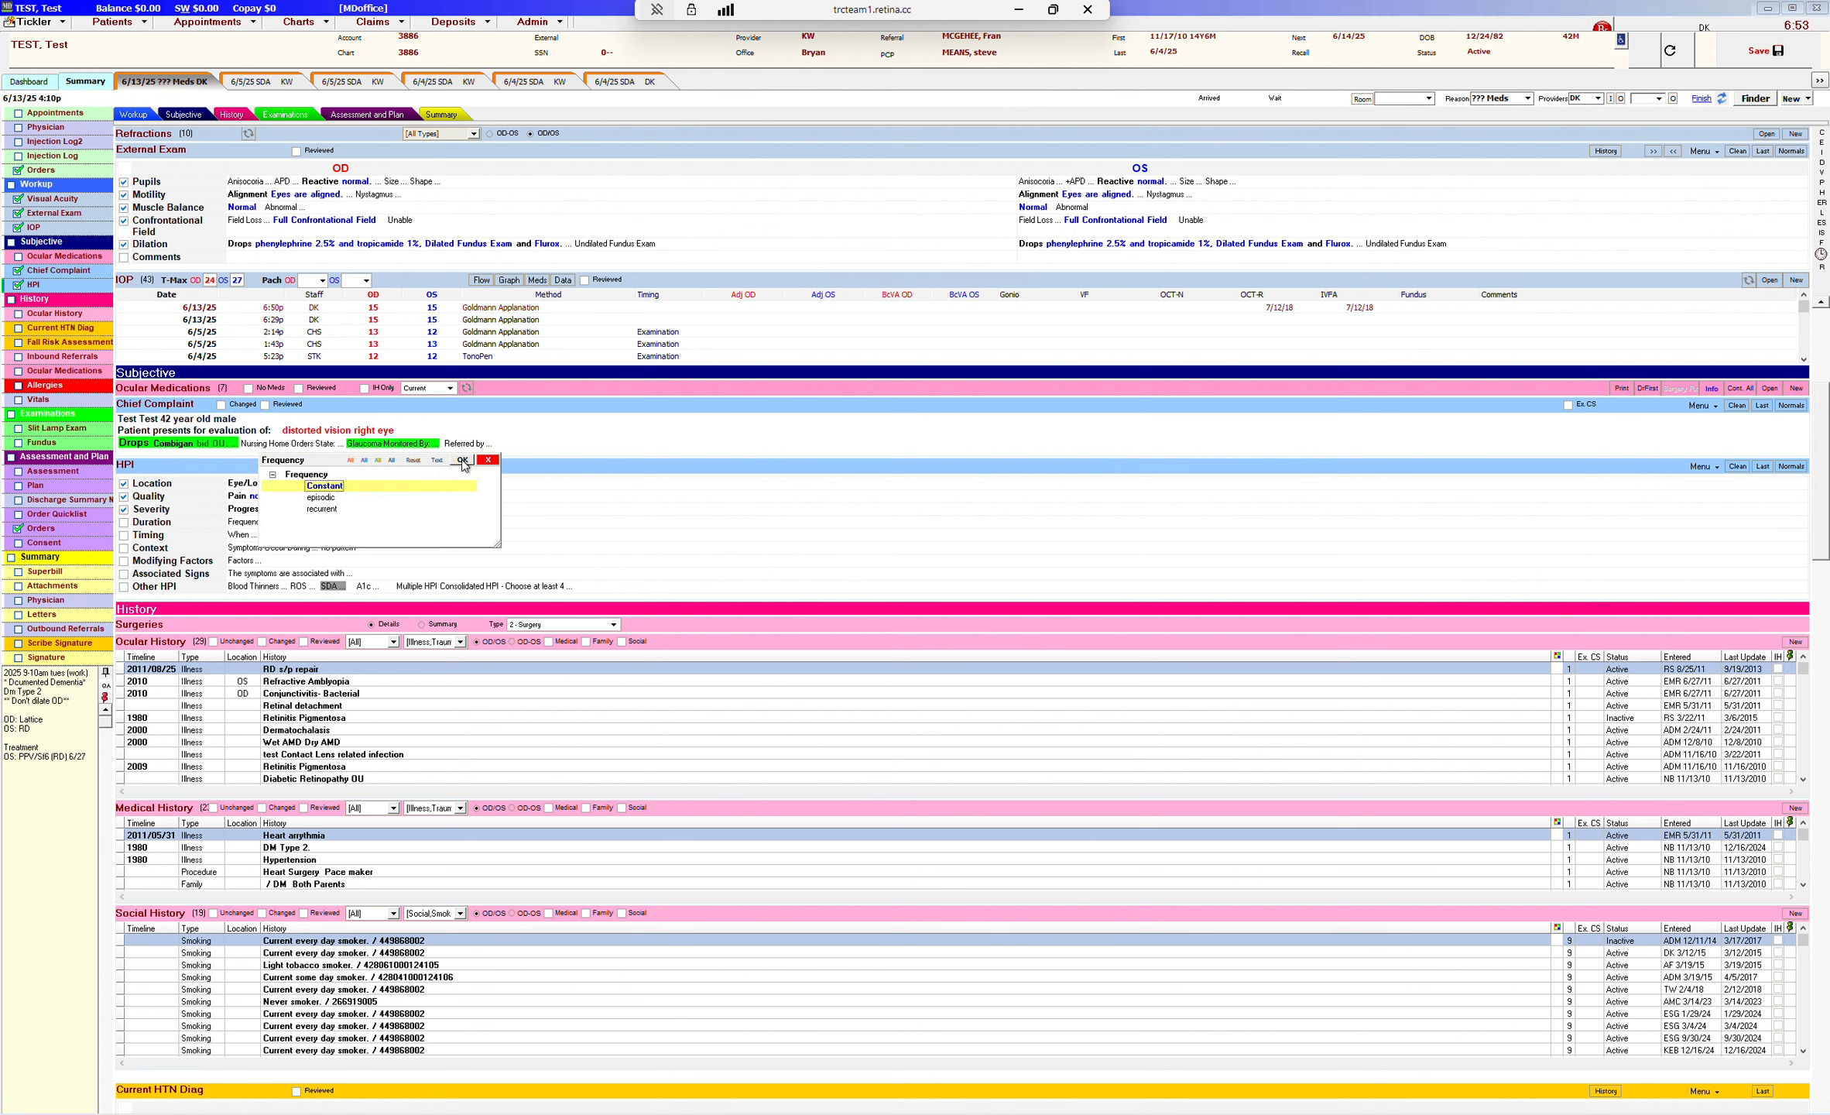
click(462, 459)
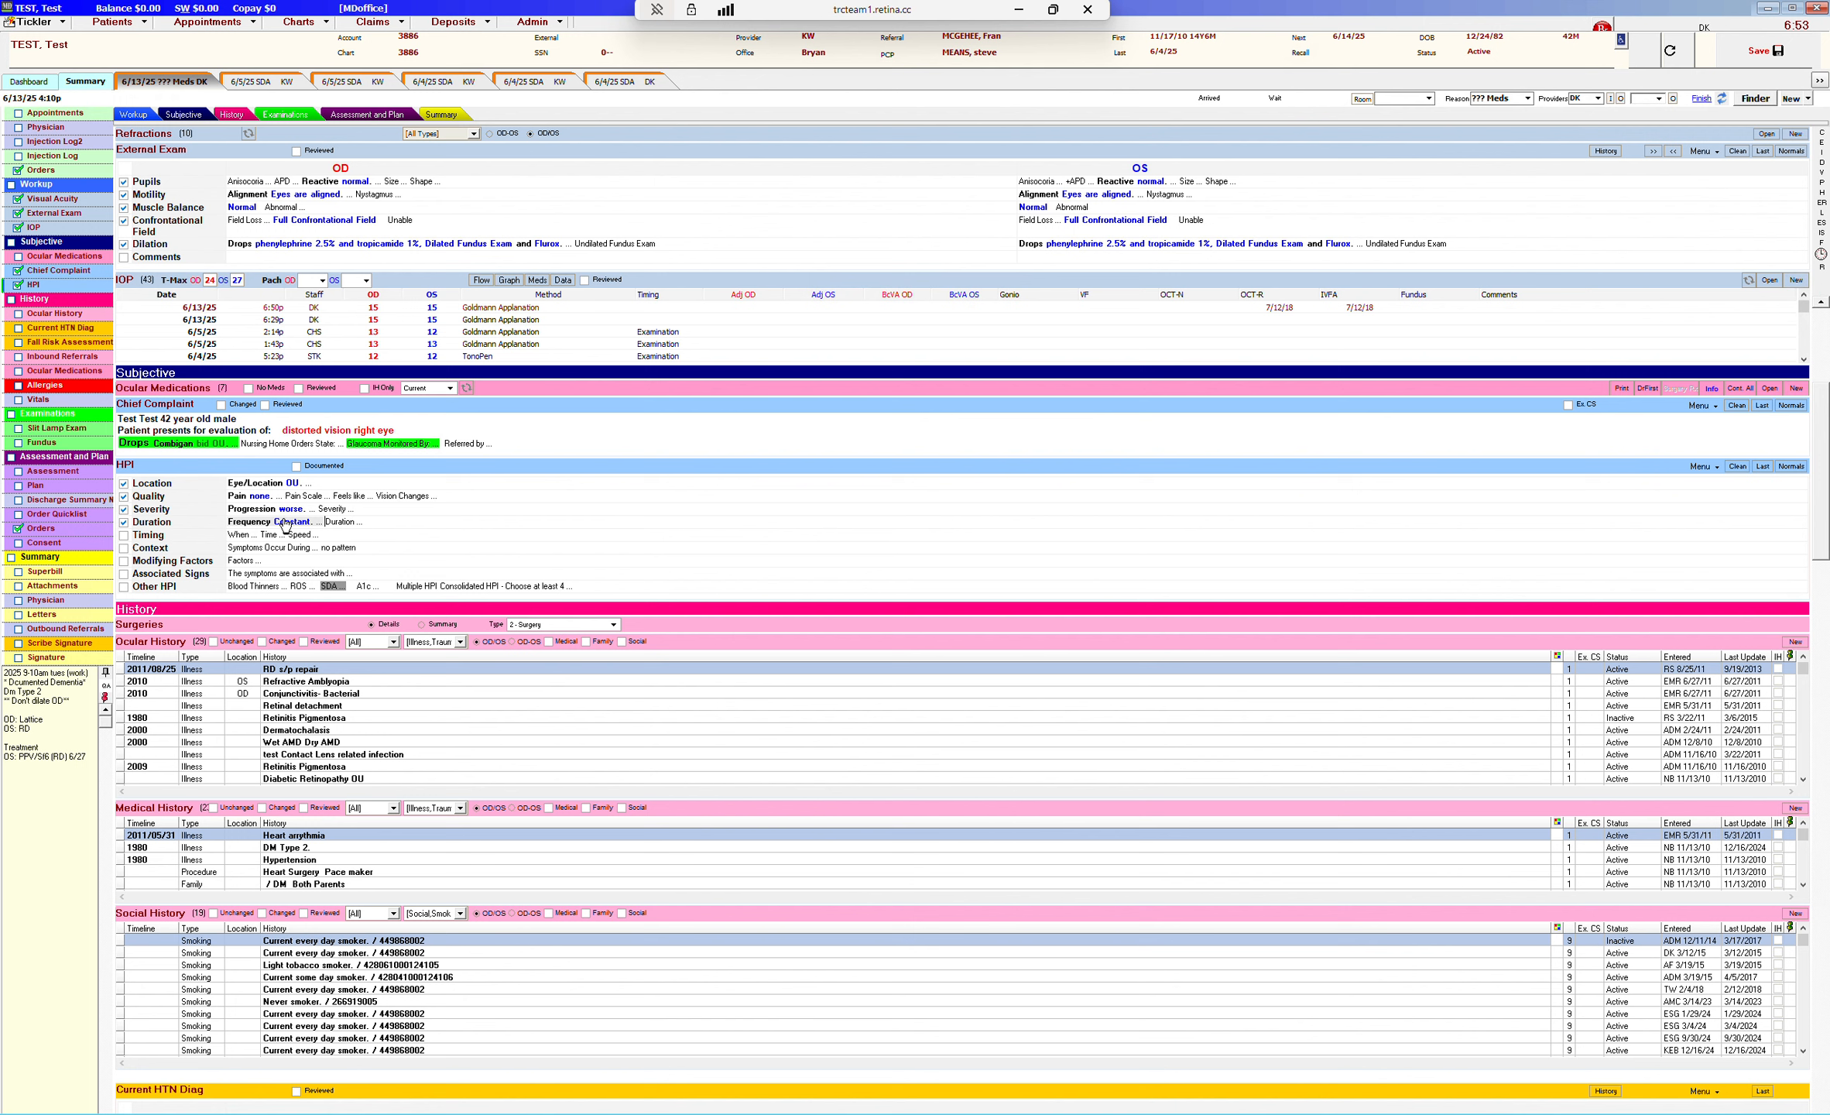
Set the HPI timing to afternoon and the context to symptoms occurring during blood pressure changes
click(241, 536)
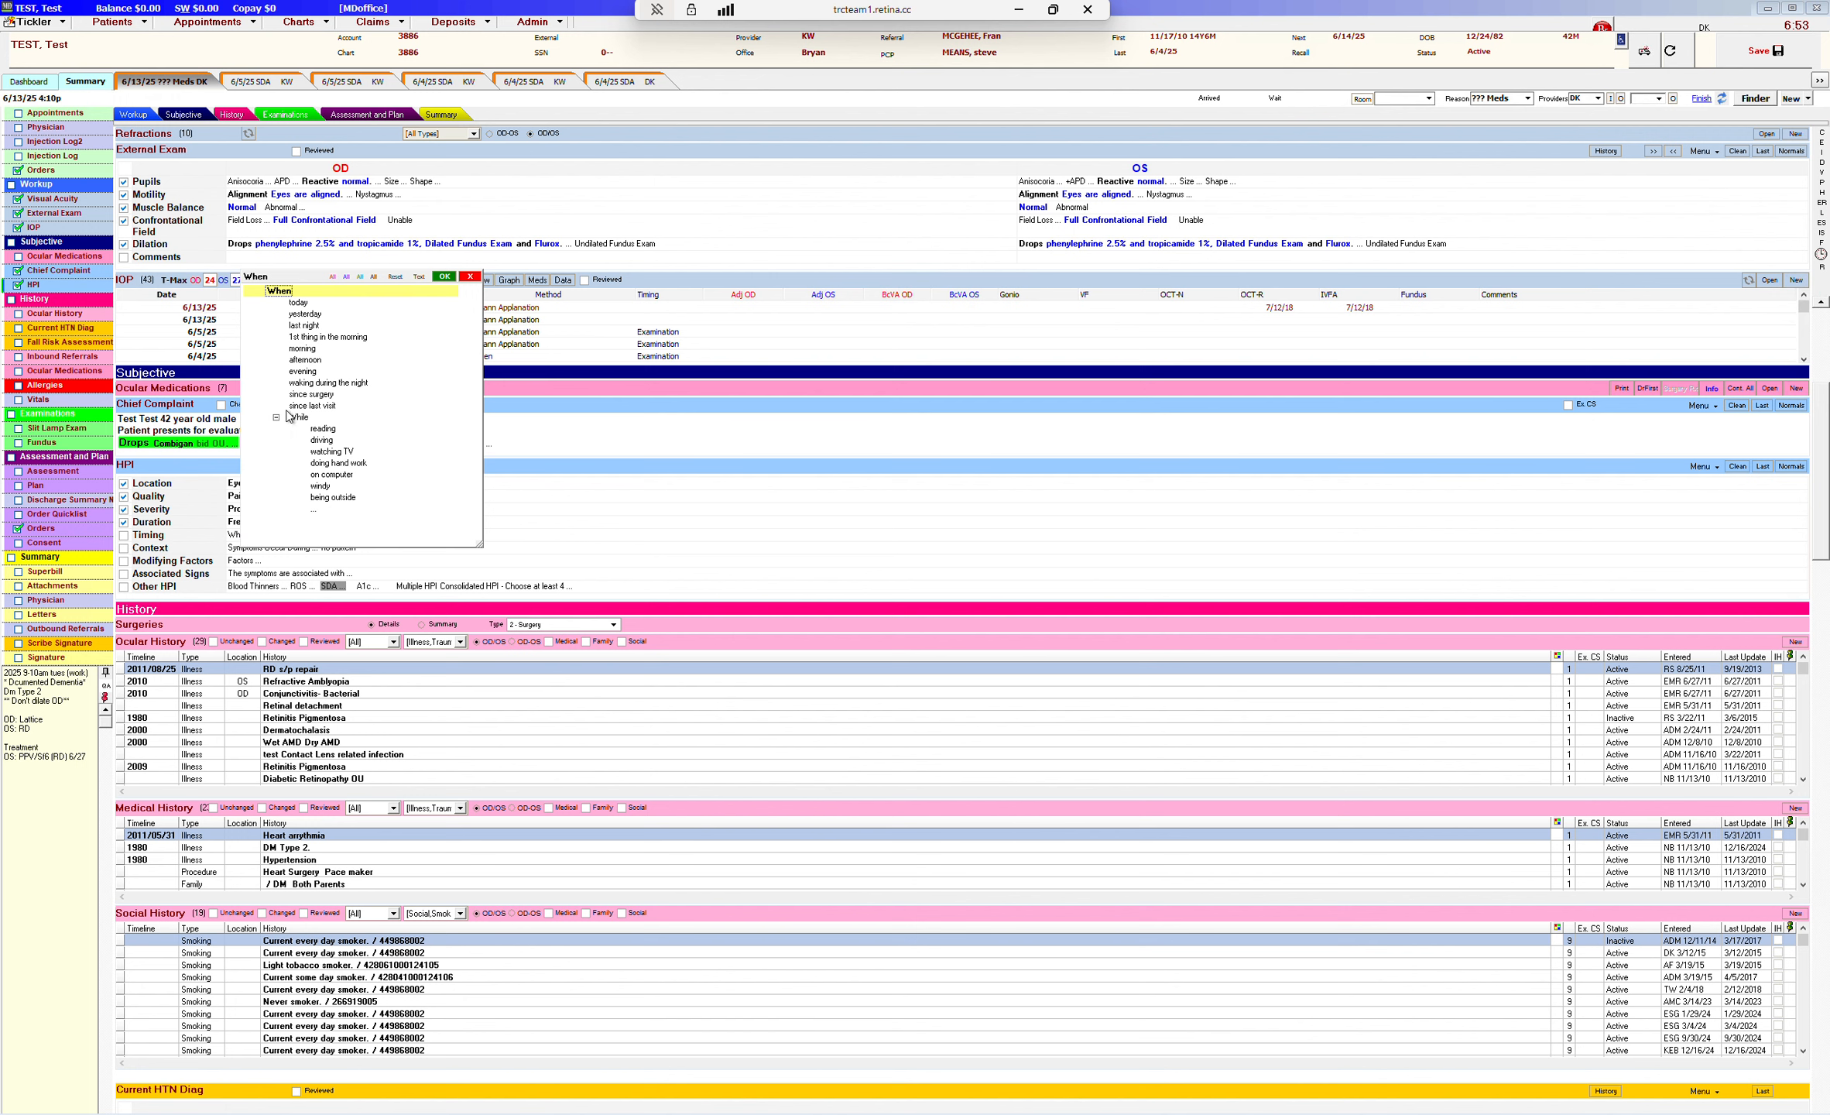
click(302, 359)
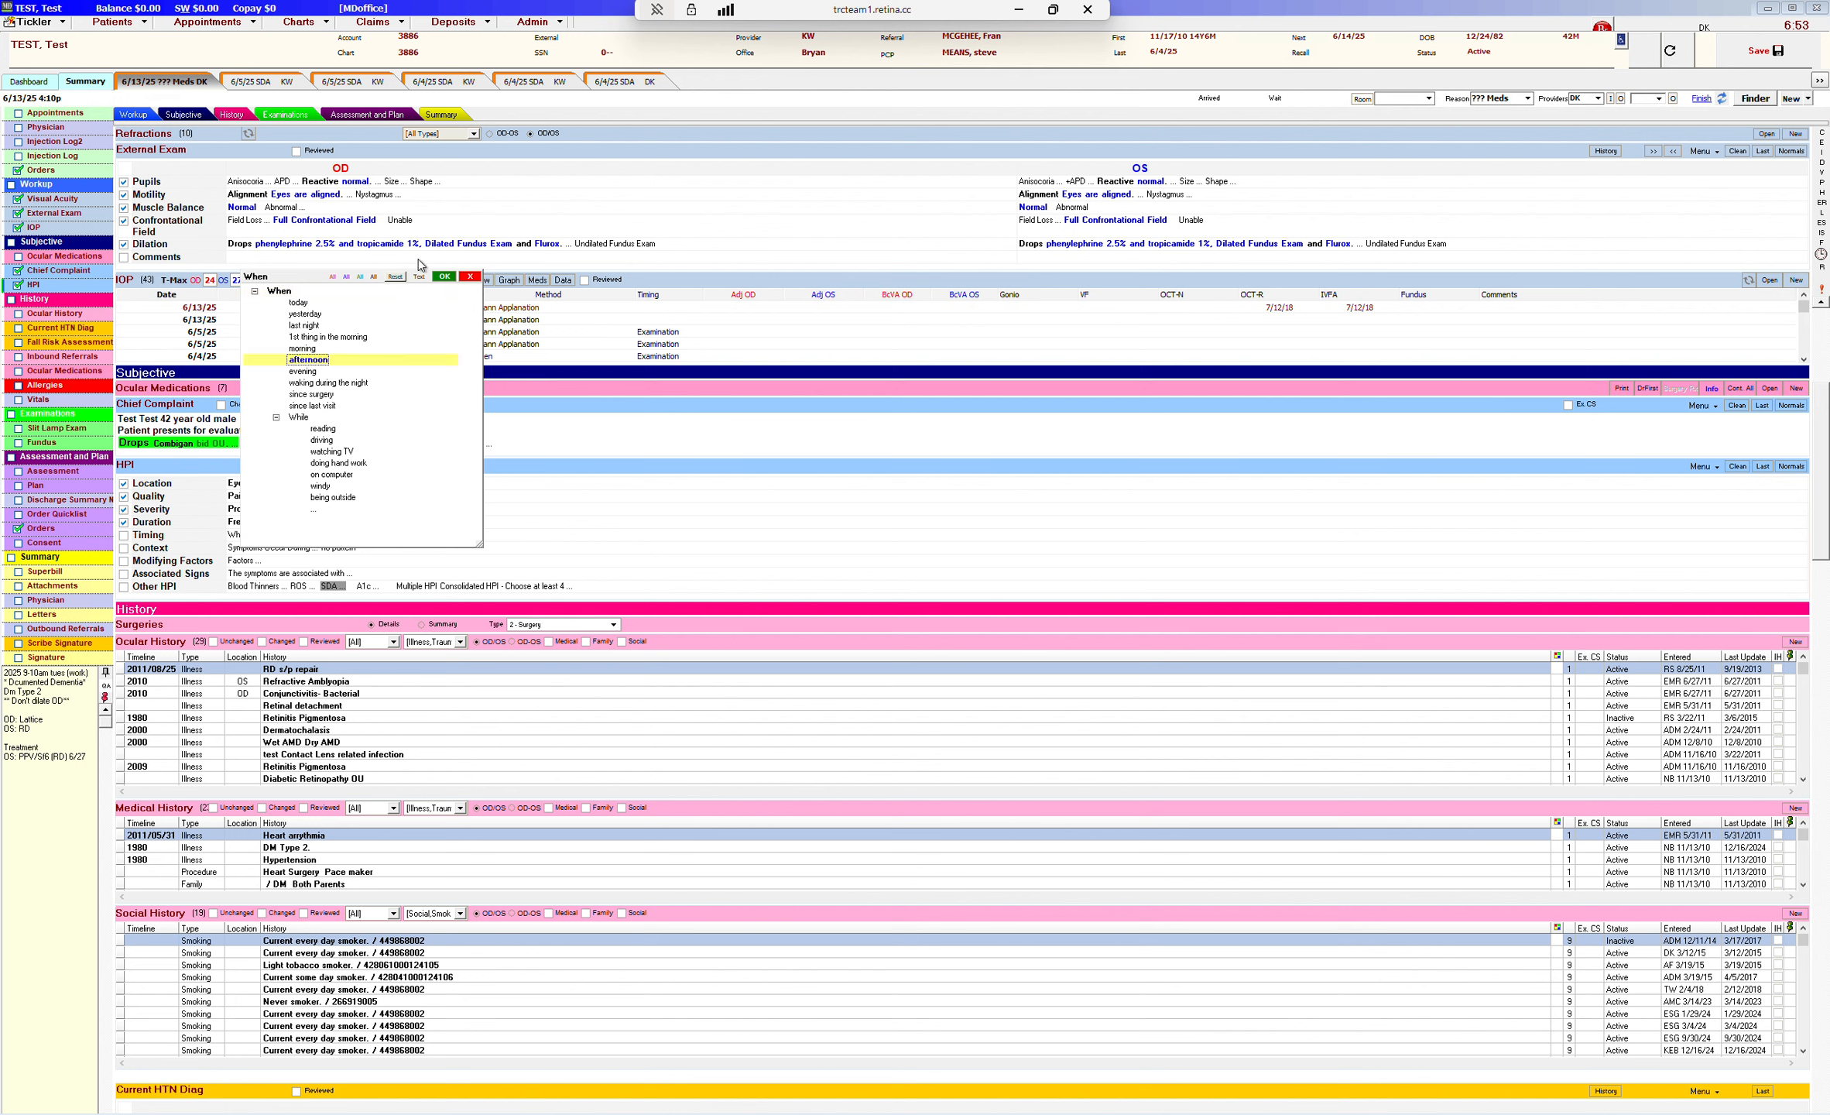
click(444, 277)
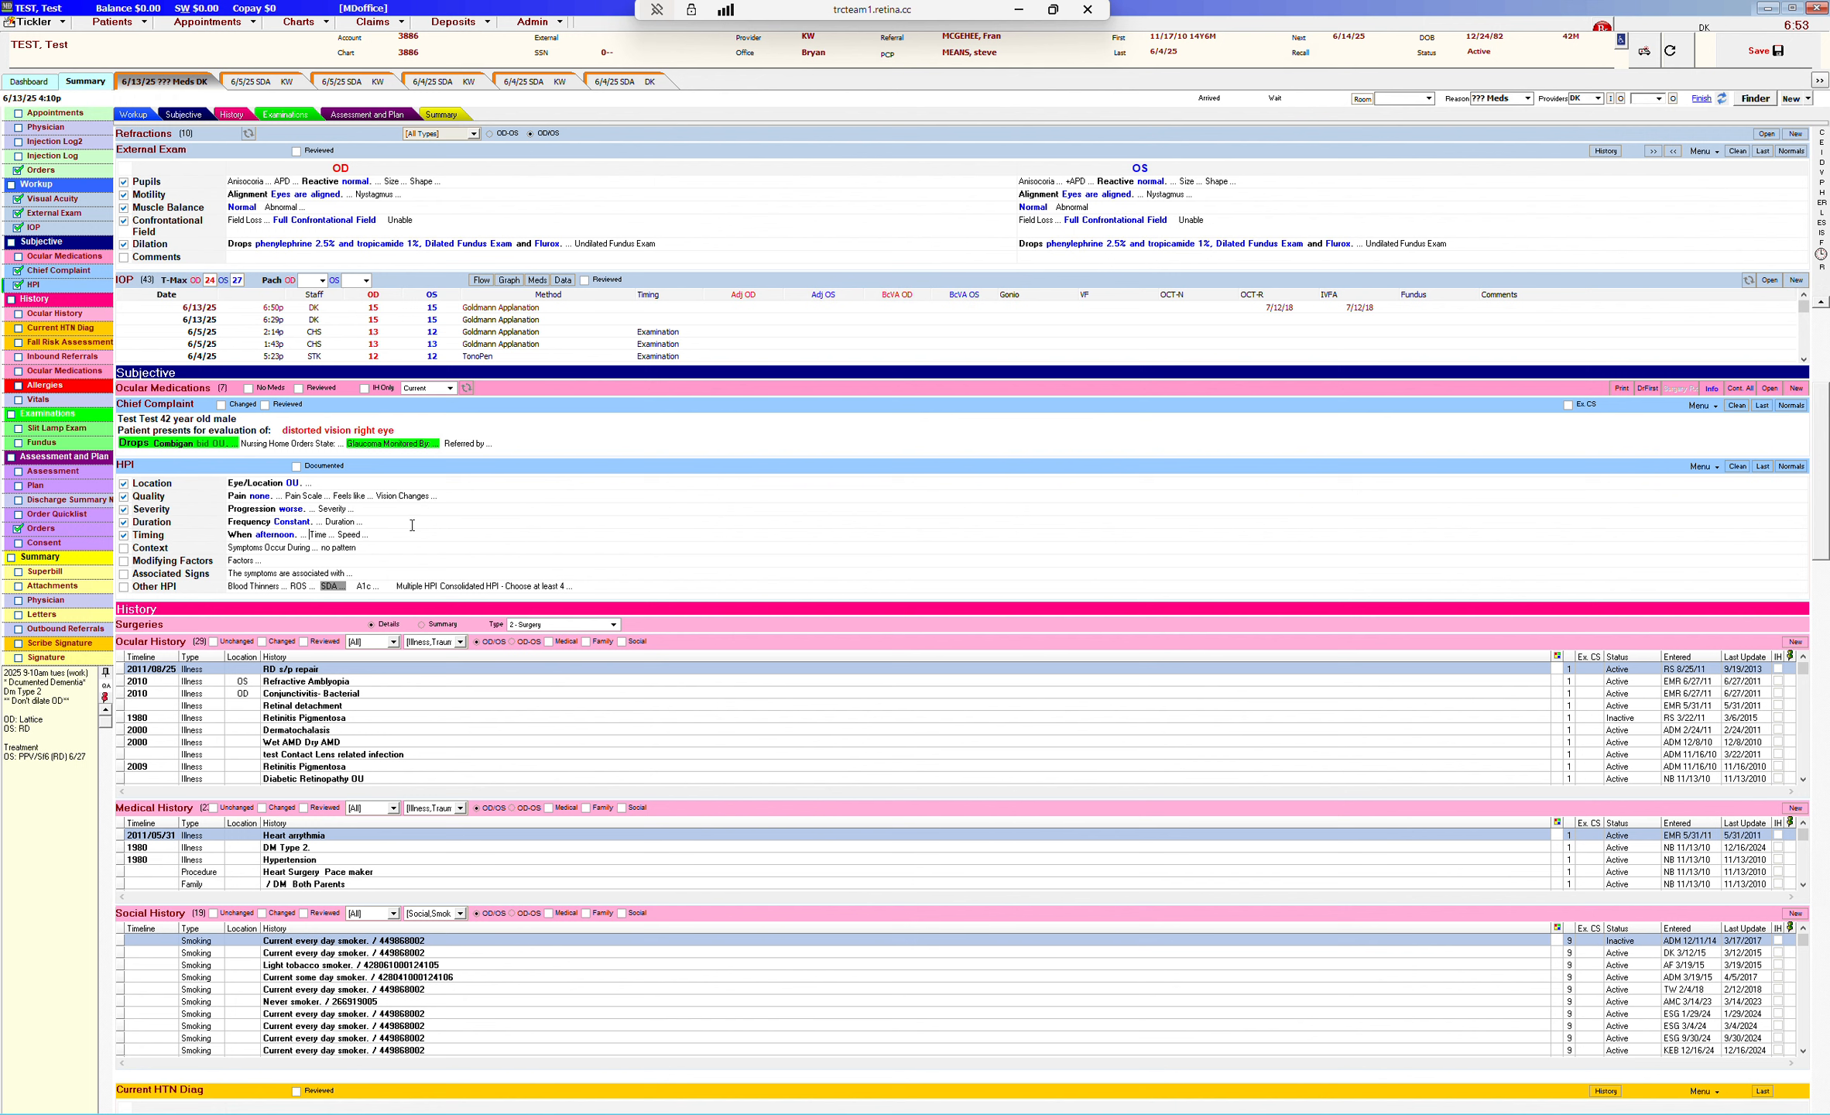
click(300, 549)
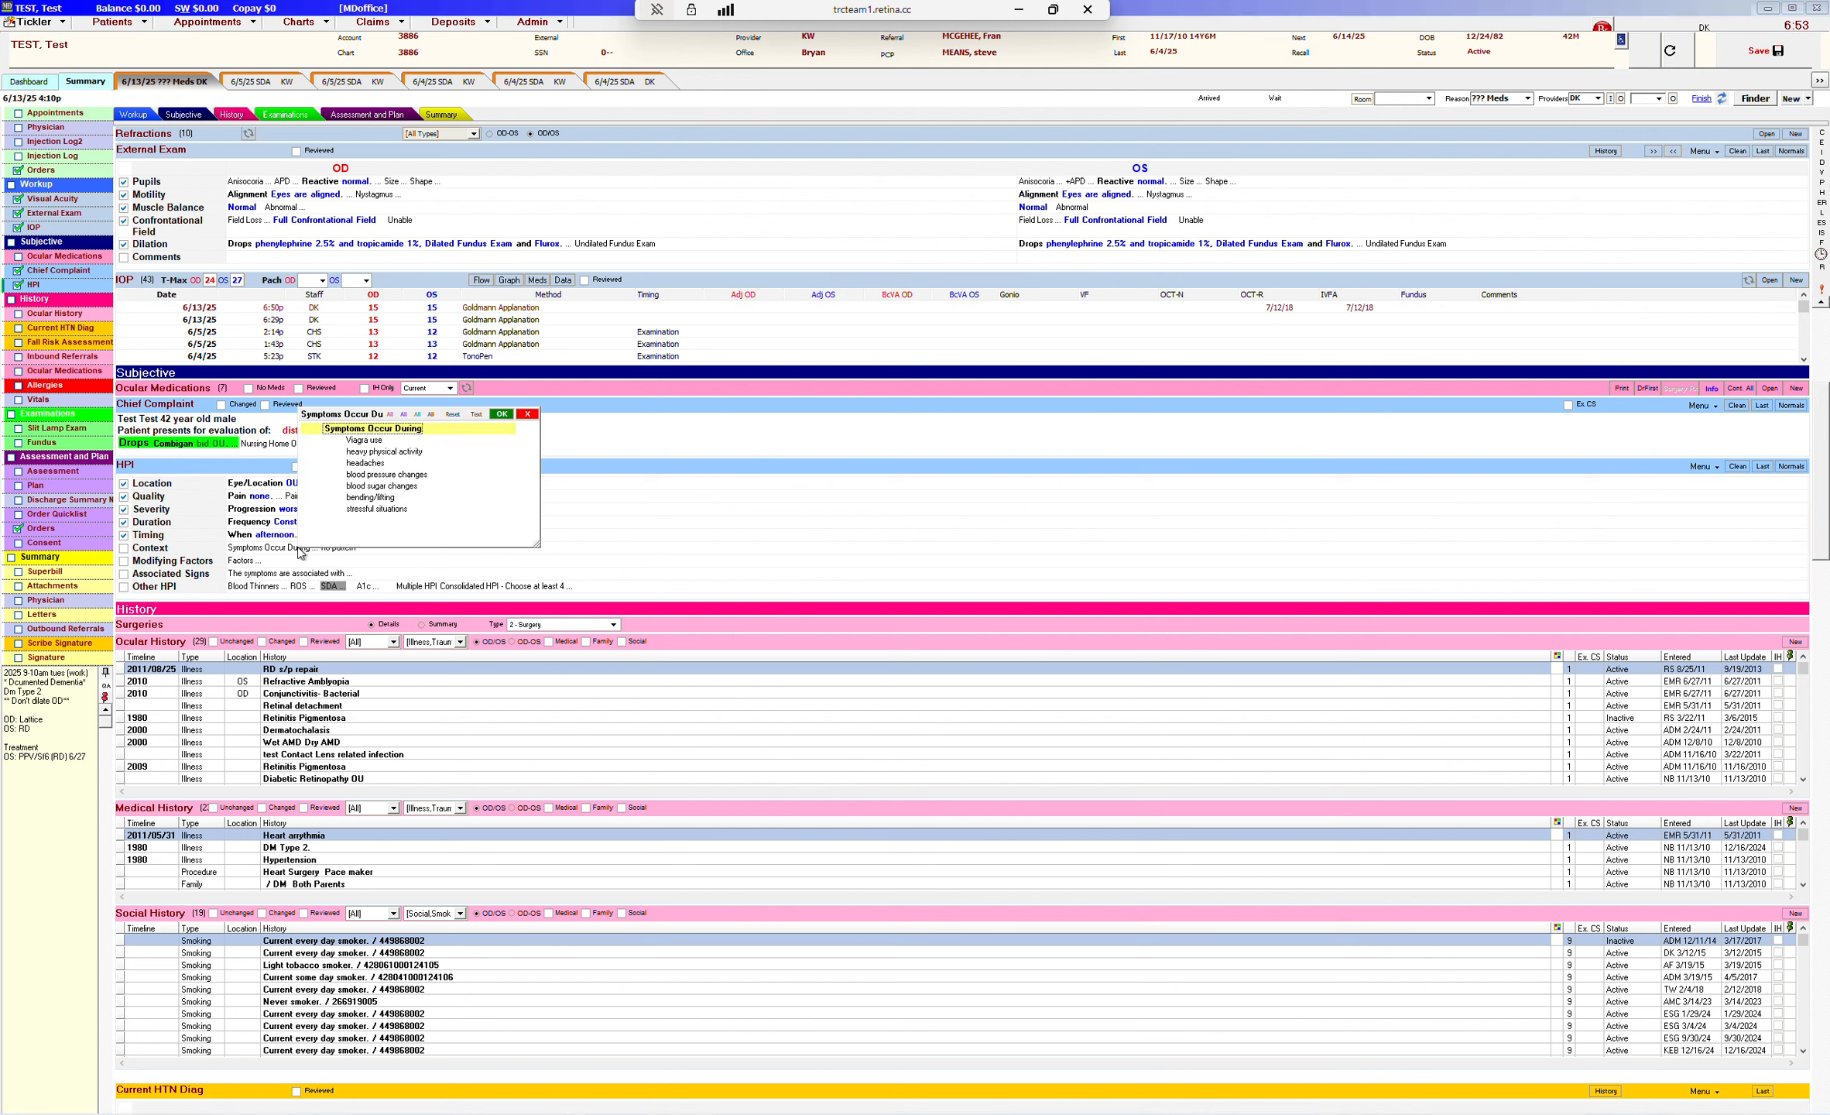
click(385, 475)
click(501, 414)
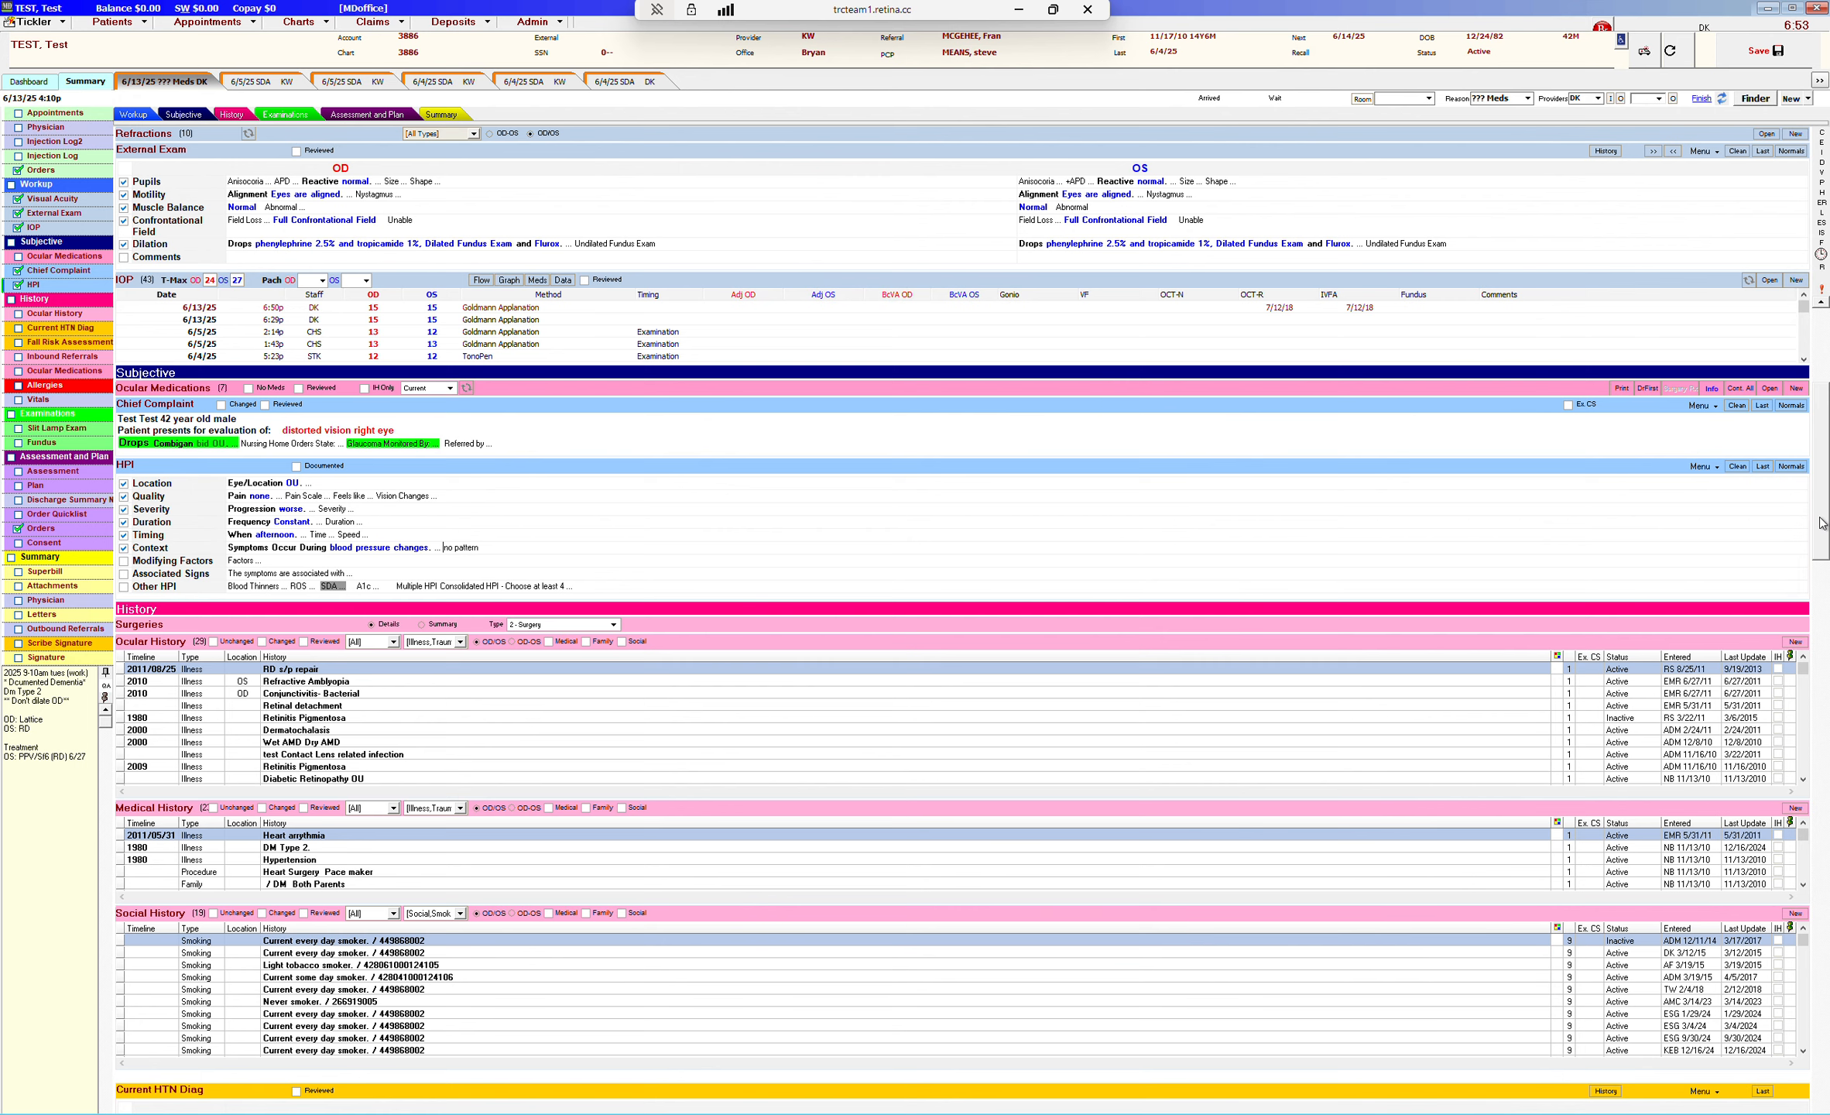
Start a new ocular history procedure entry and choose Cataract Sx with PE c PCIOL
drag(1821, 523, 1821, 540)
scroll(1820, 539, up, 2)
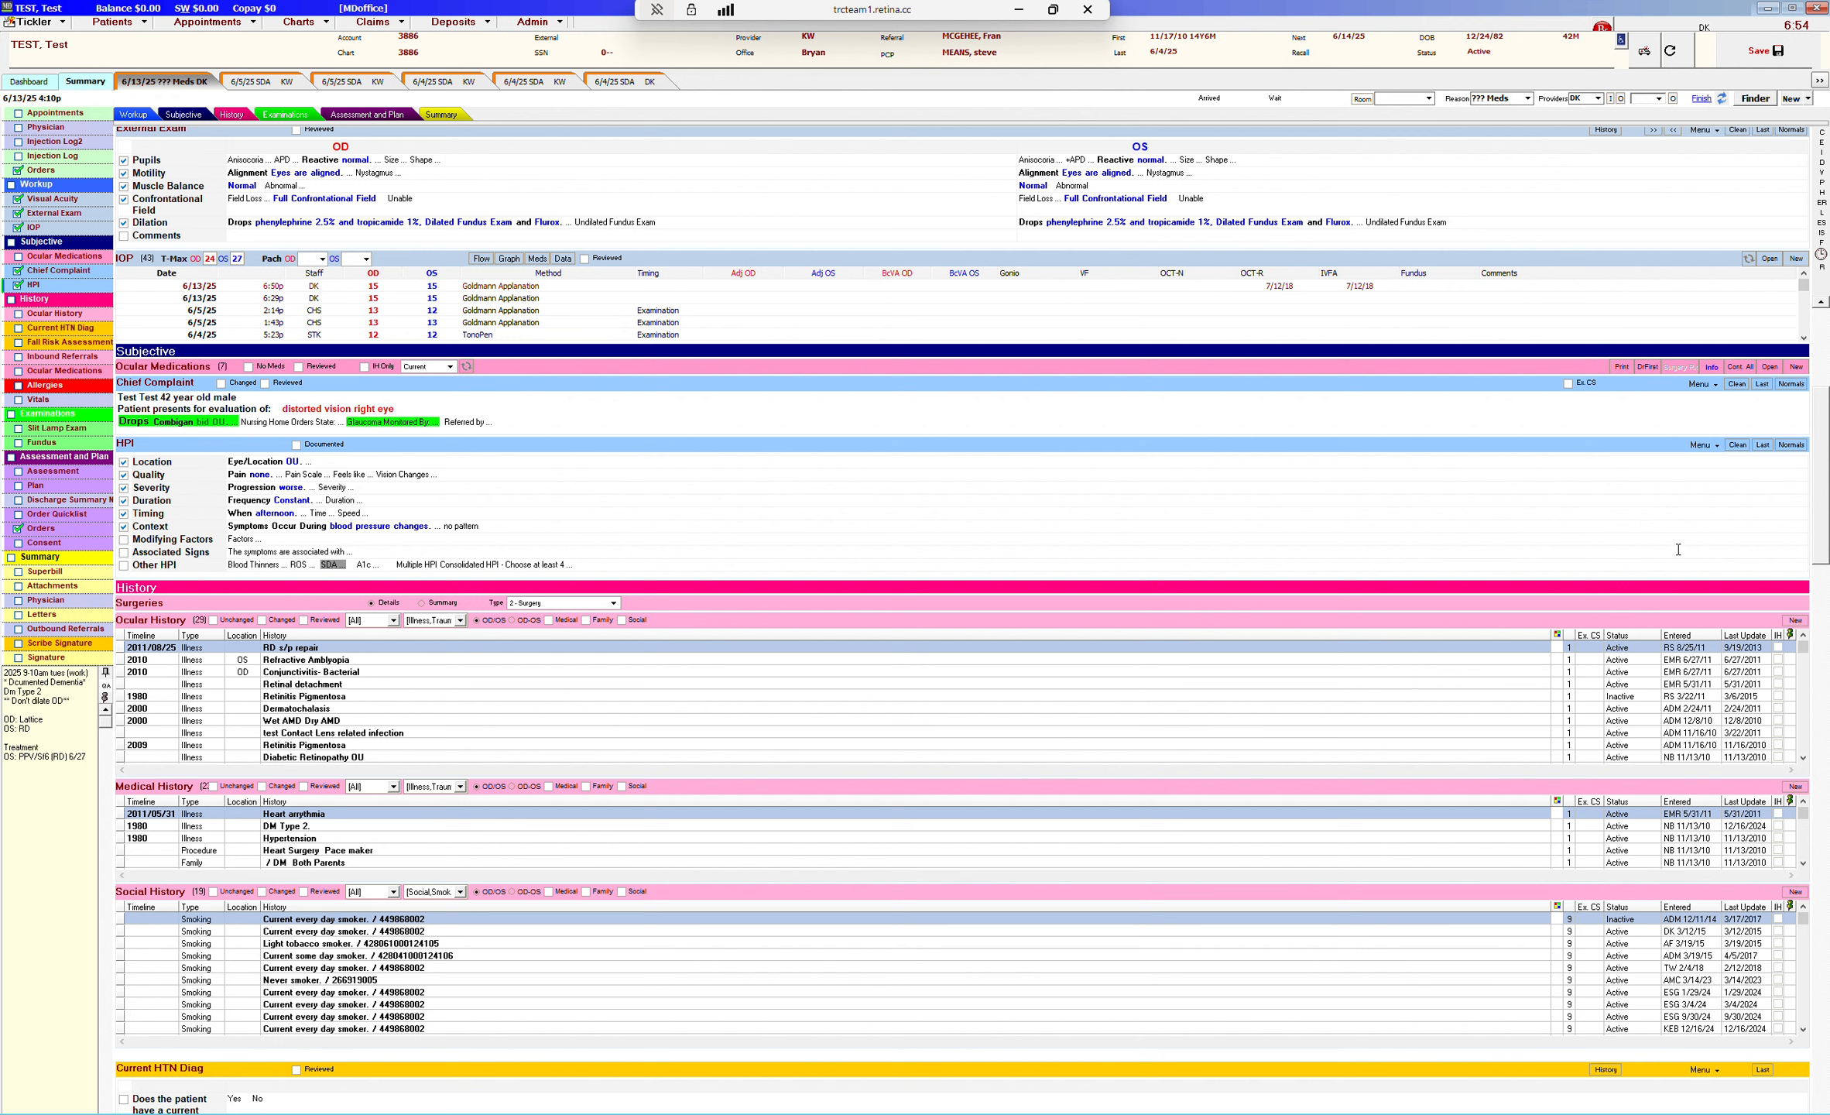
drag(1825, 532, 1824, 569)
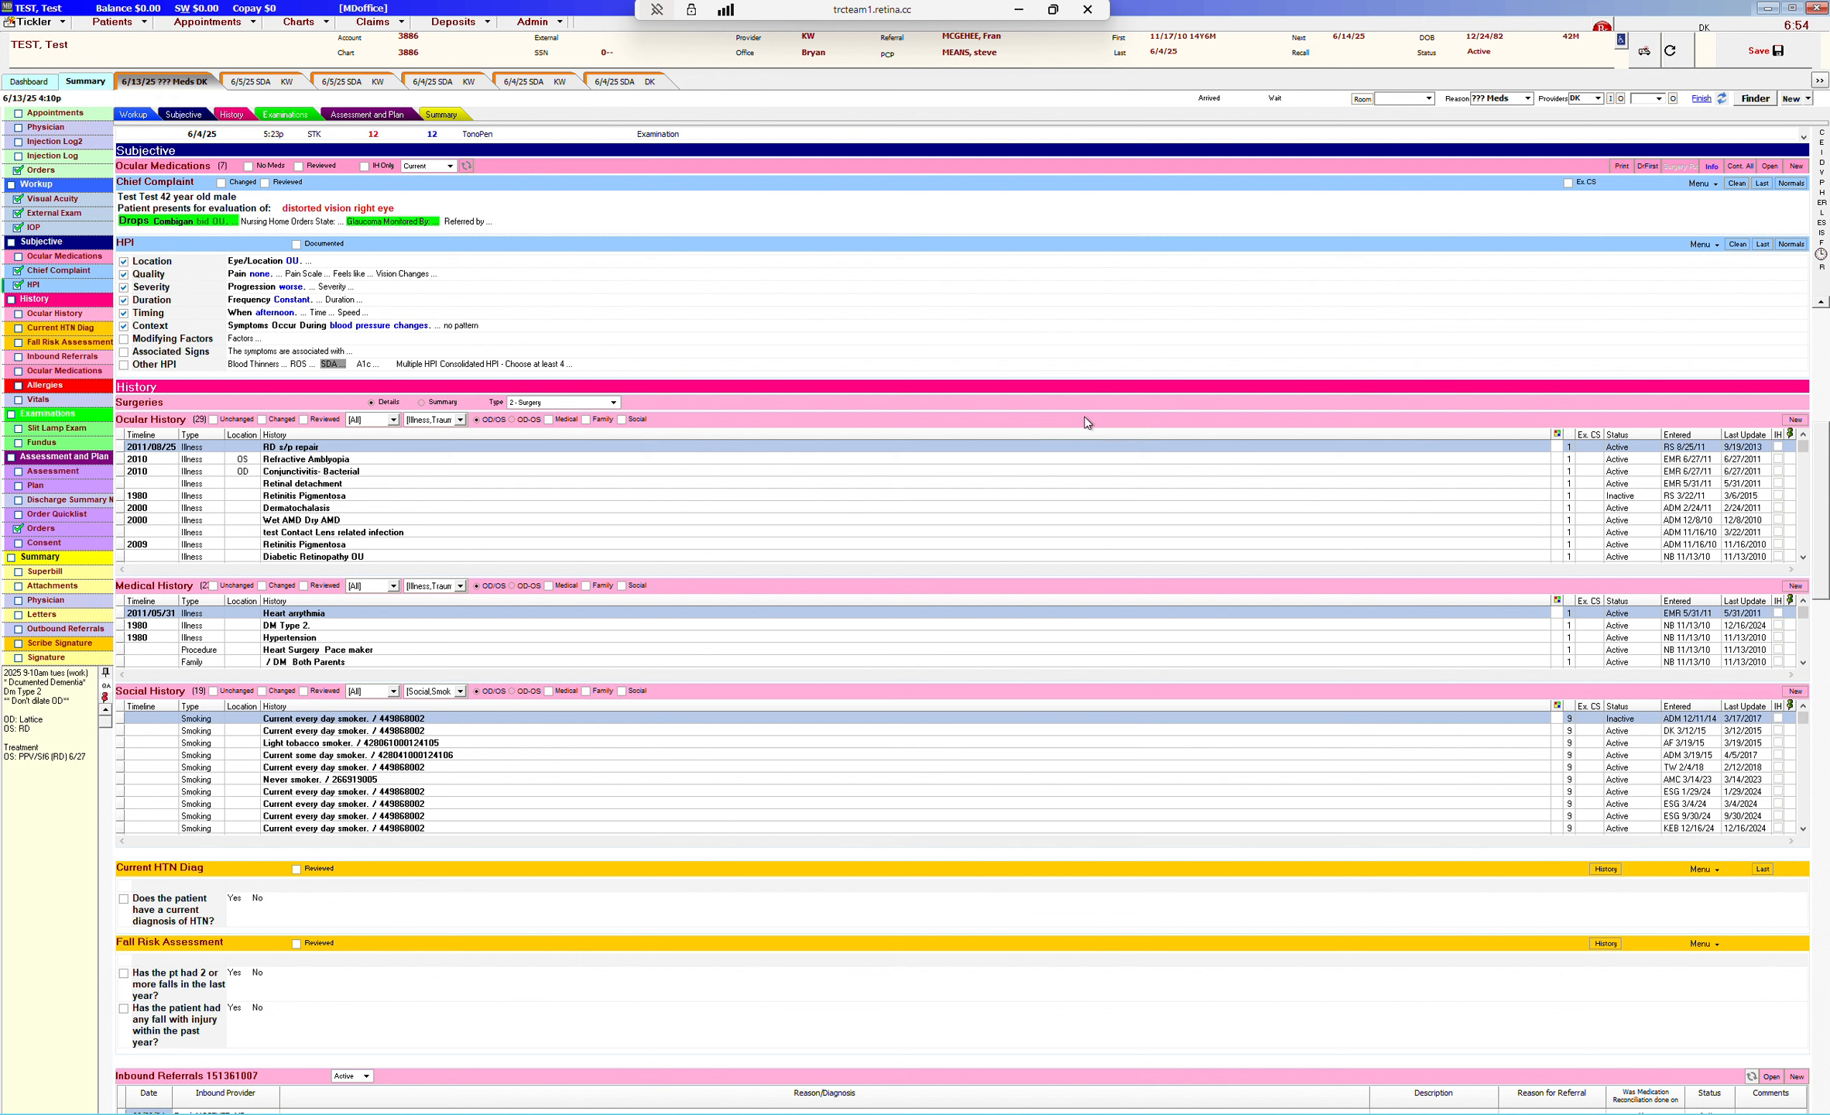
click(1796, 421)
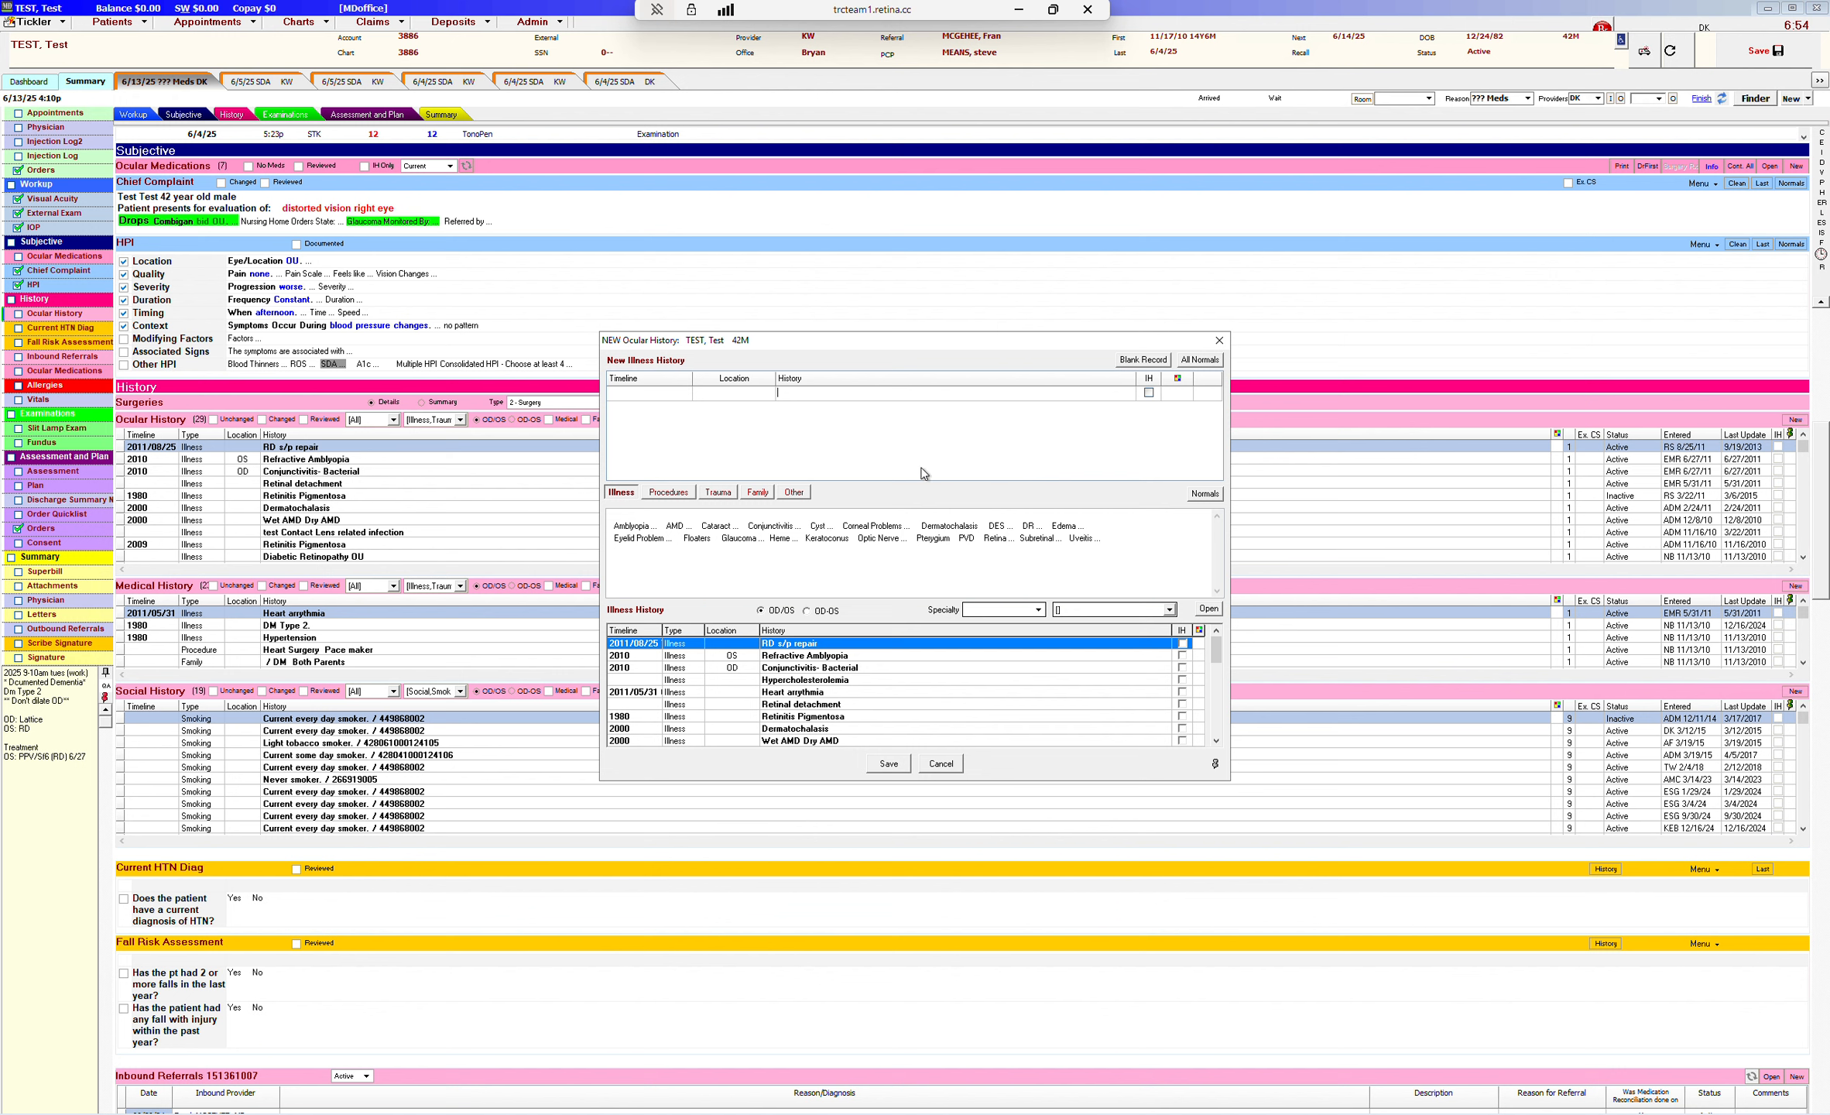
click(669, 496)
click(678, 526)
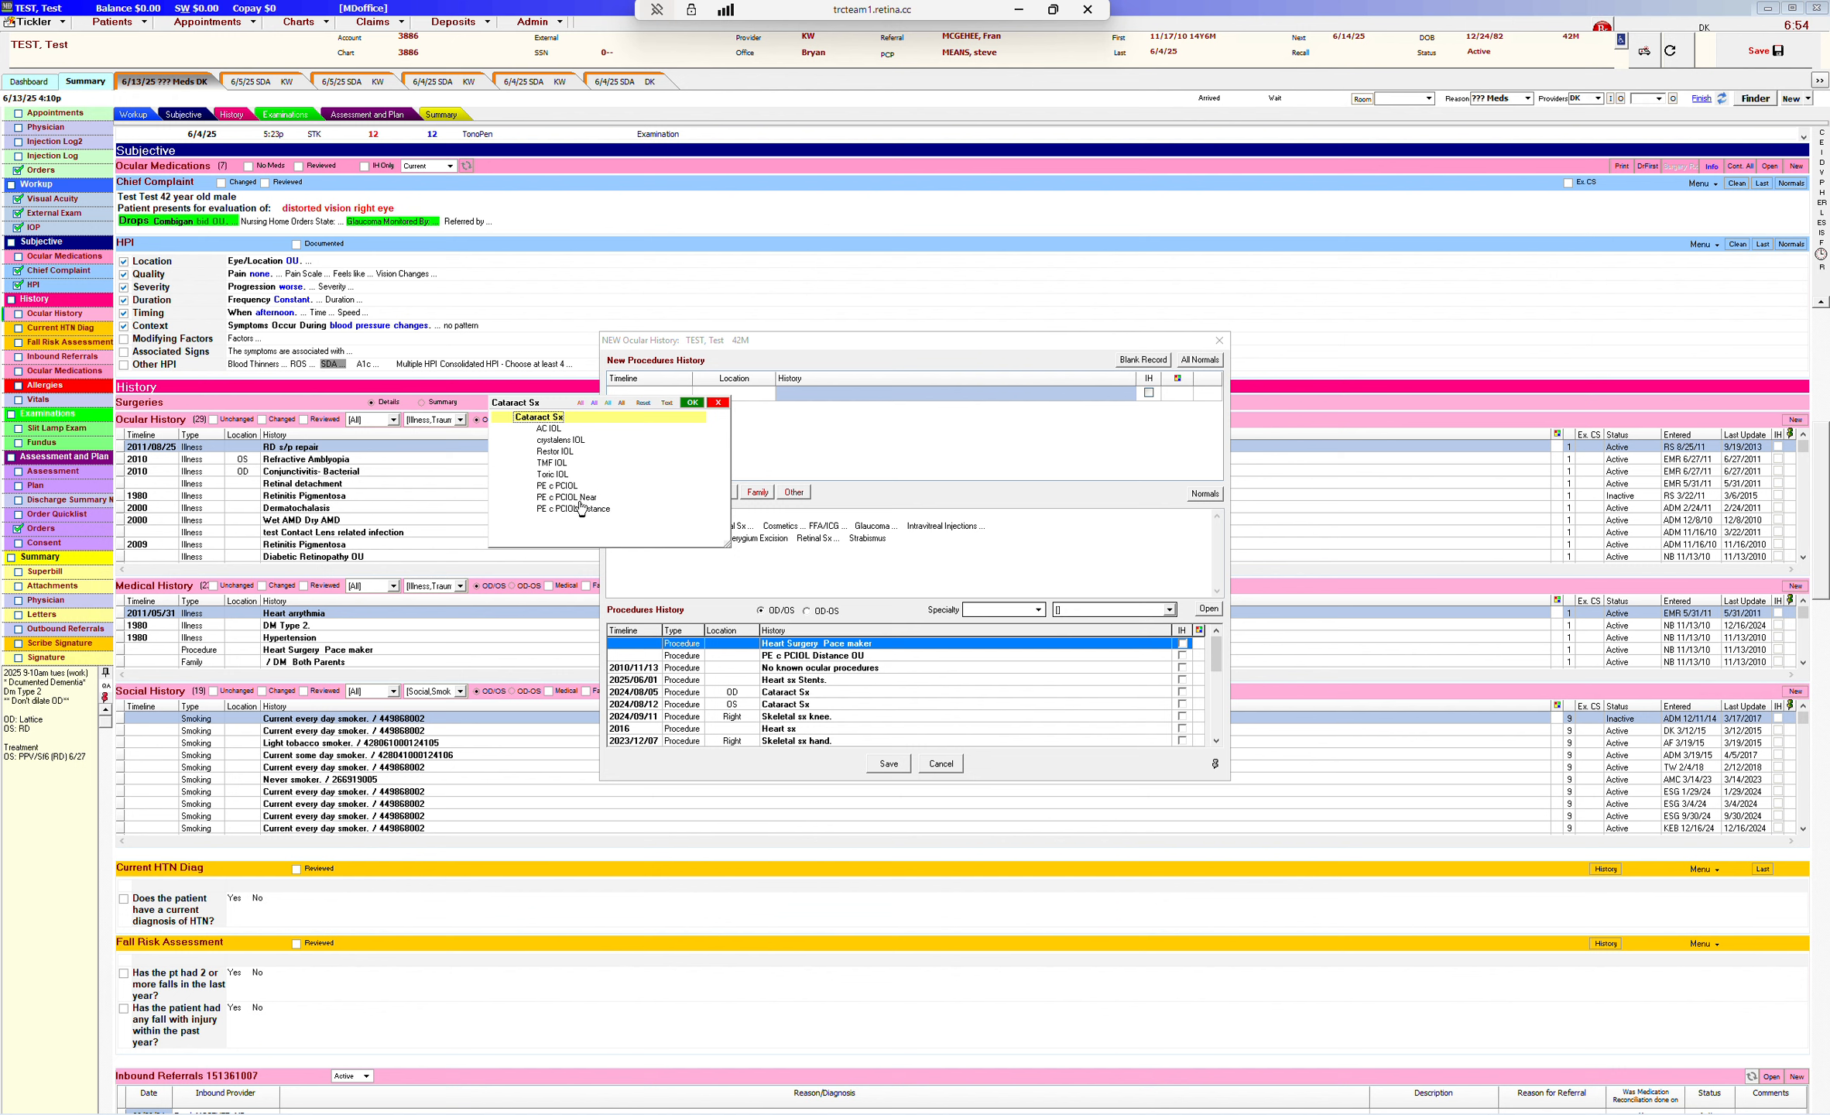
click(564, 488)
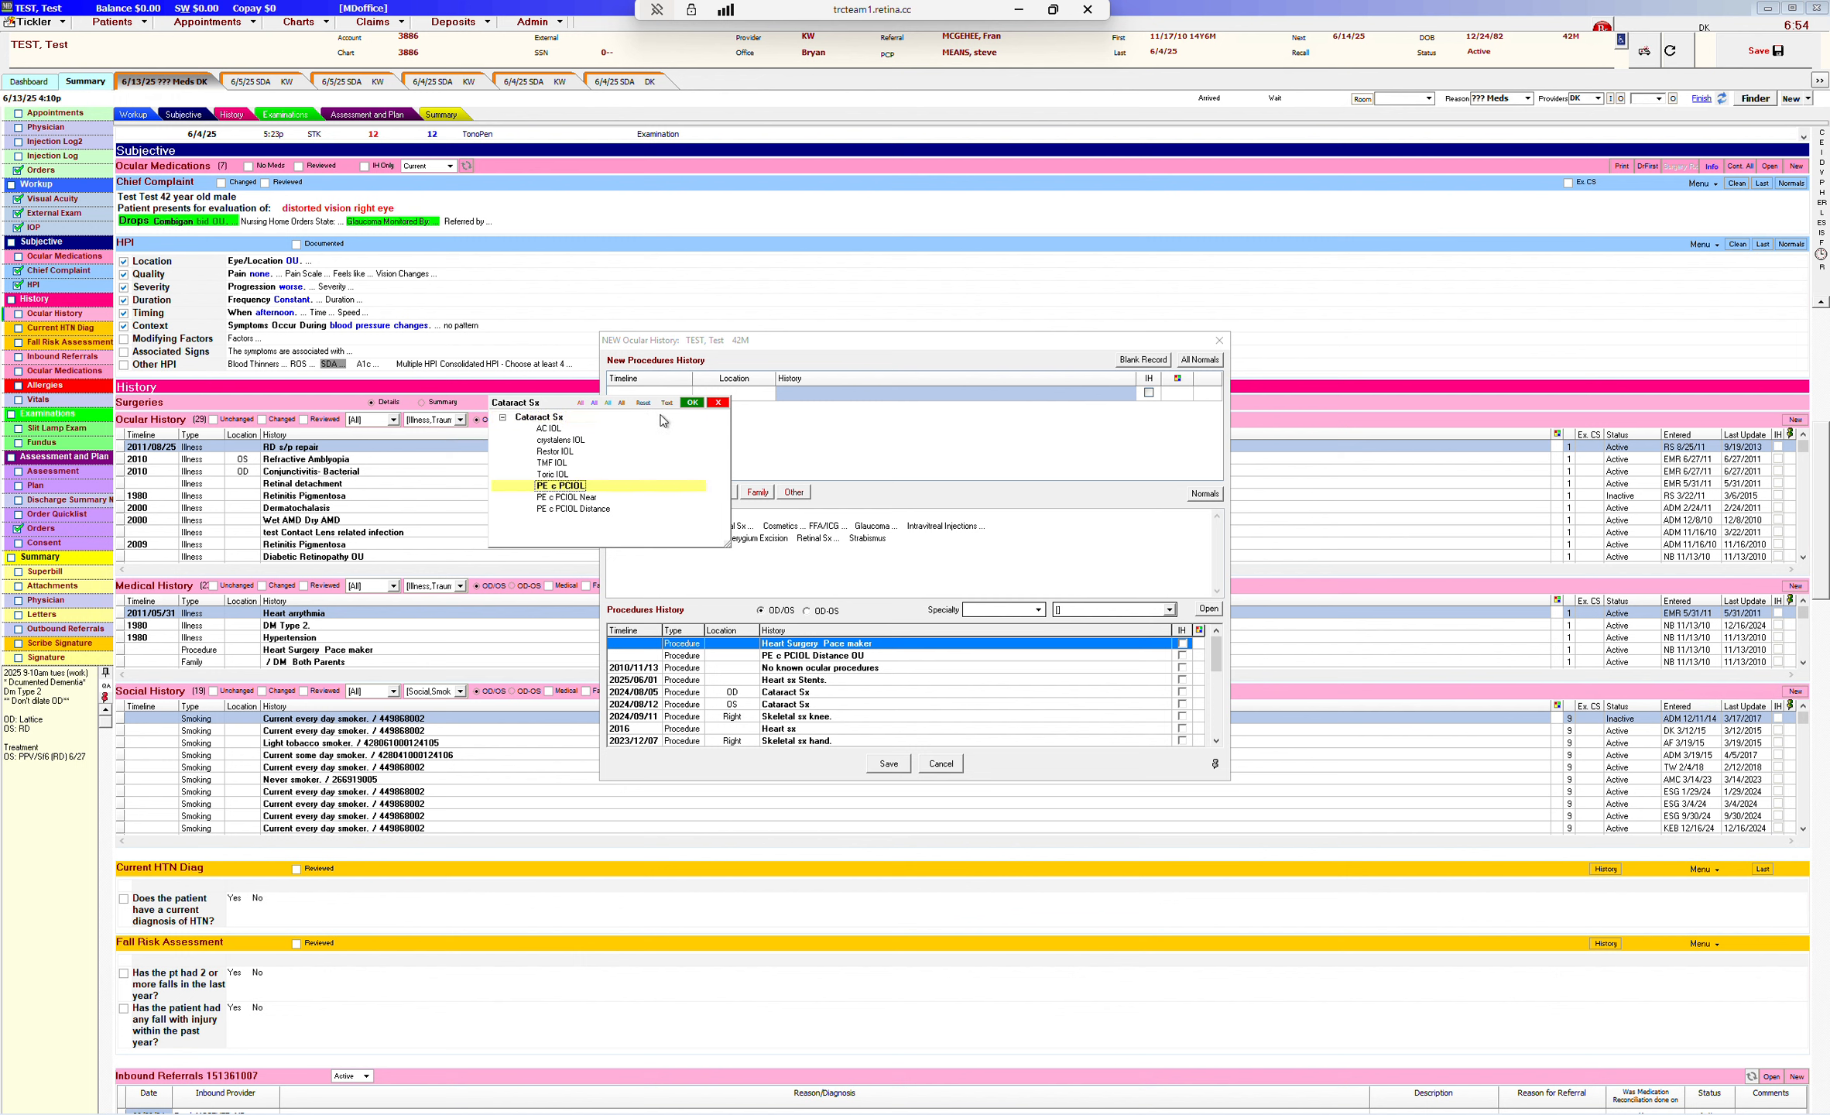
click(693, 403)
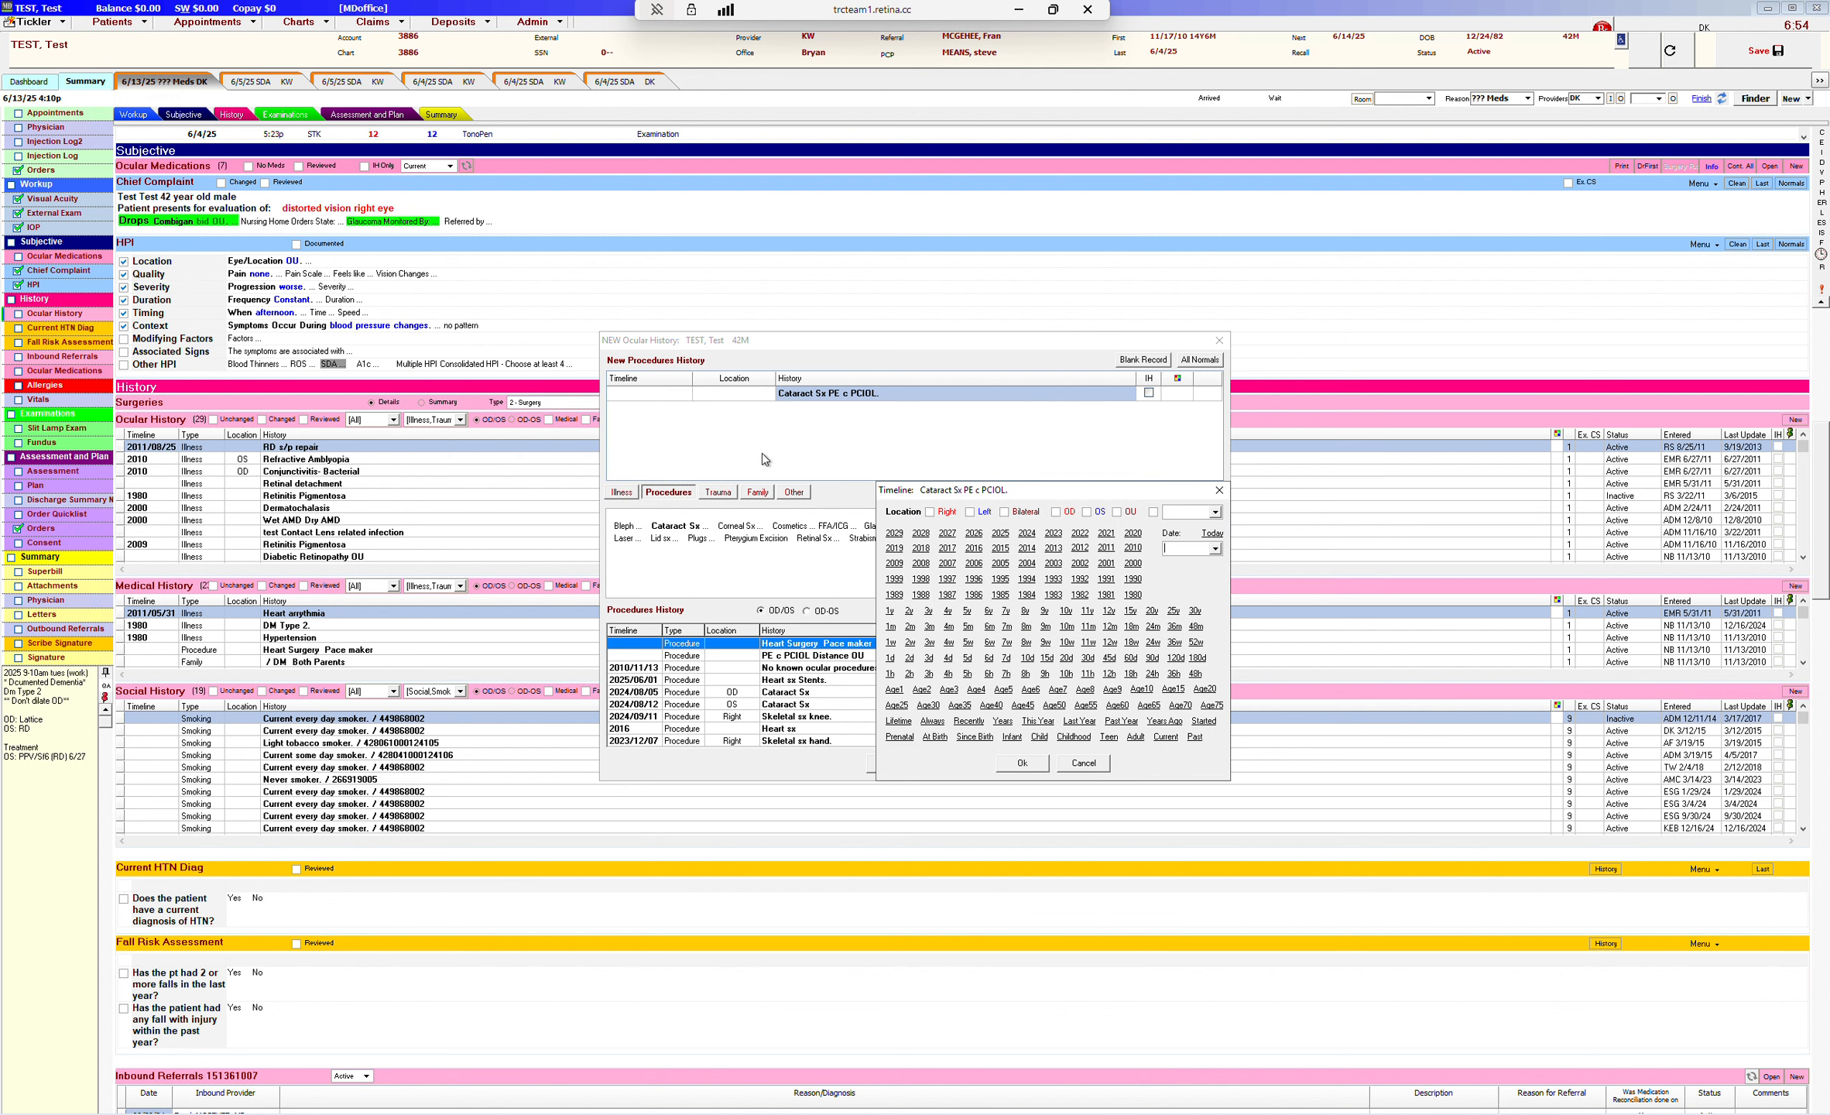
Set the cataract surgery's location to Right and its timeline to 2025, and save the ocular history entry
click(932, 514)
click(1000, 533)
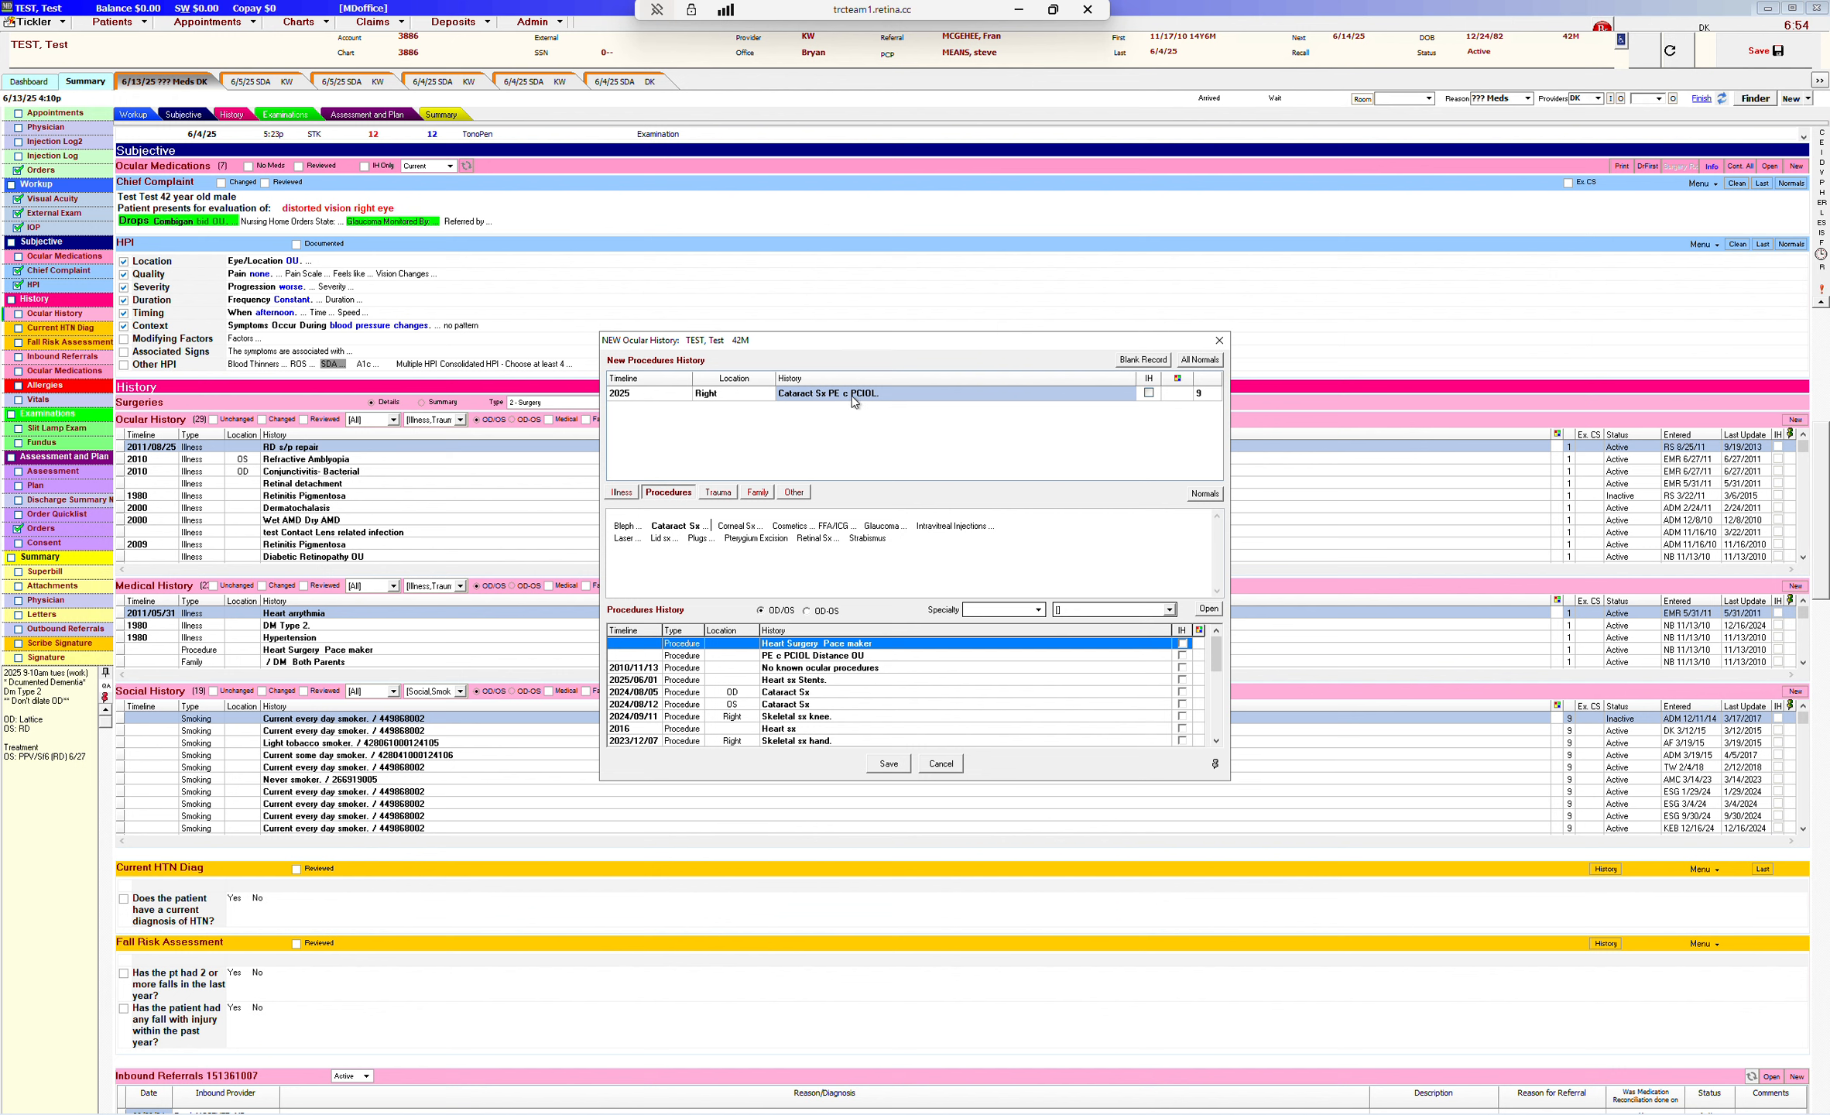
click(892, 763)
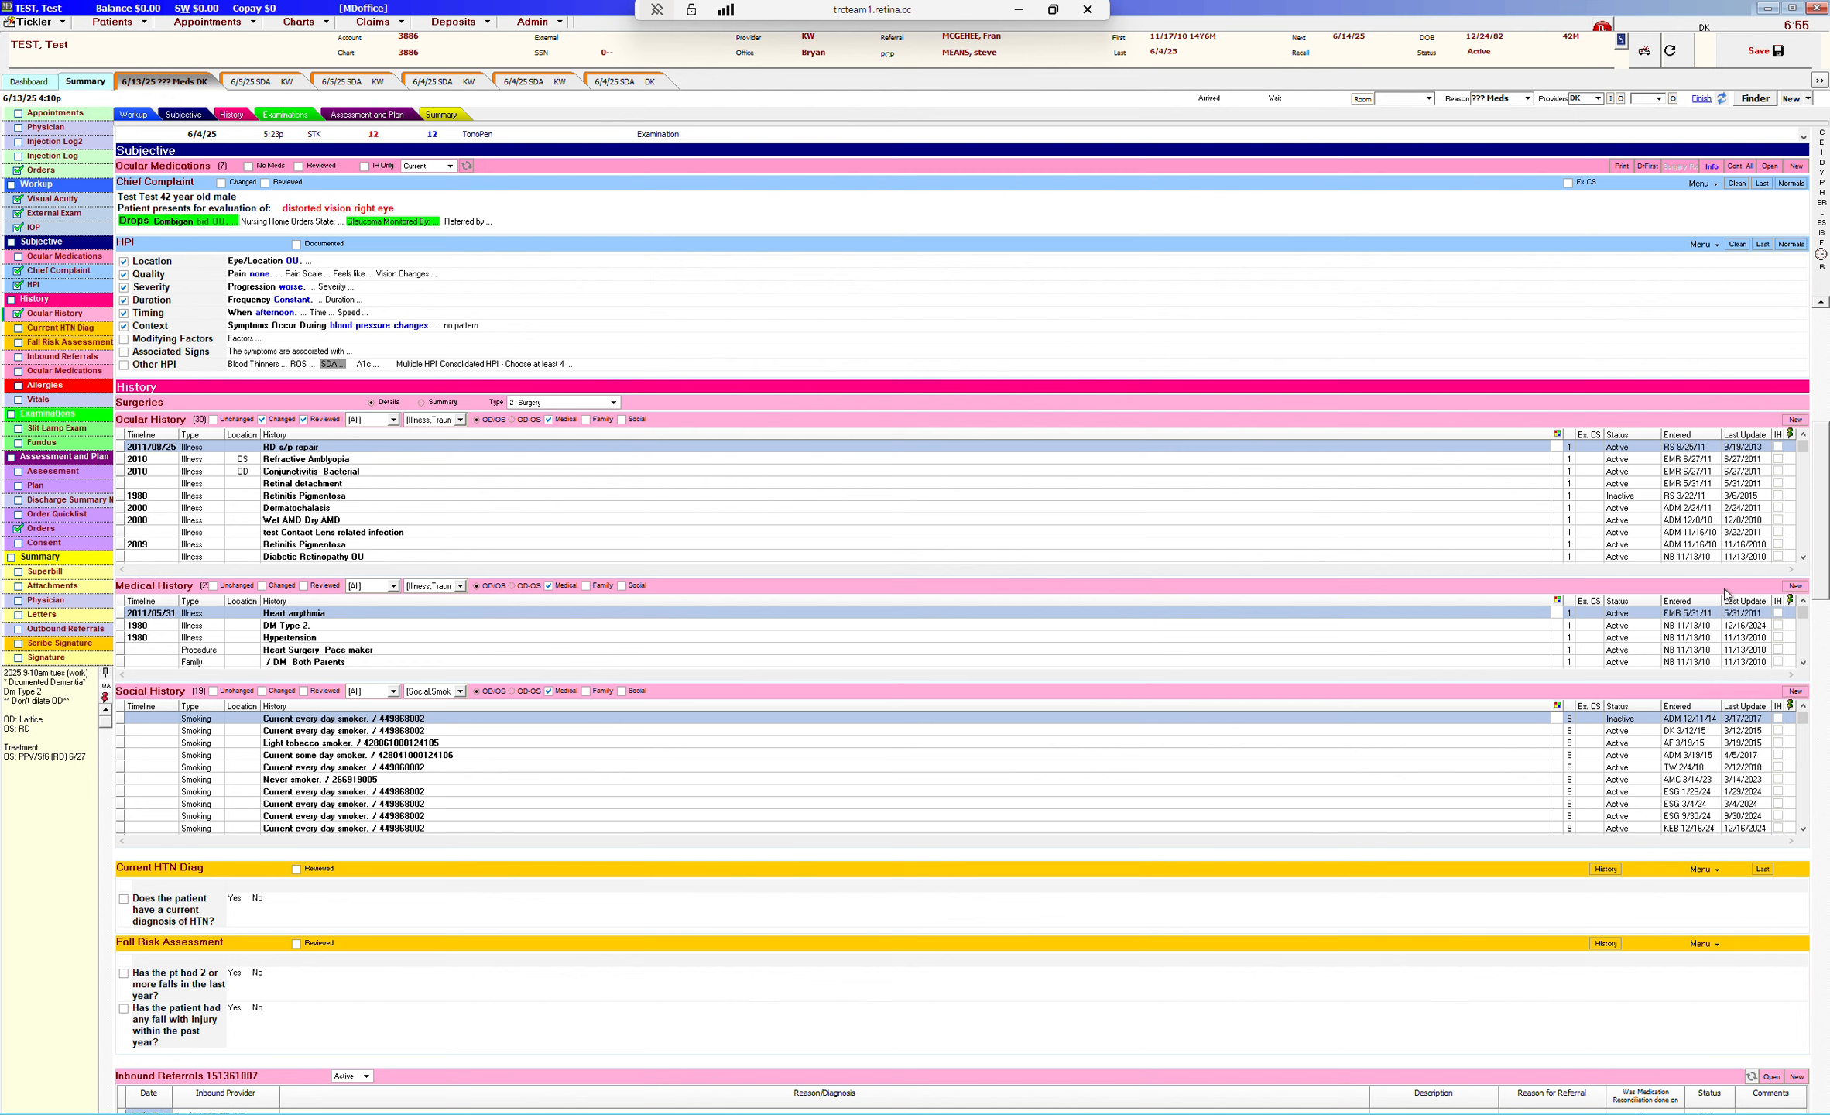
View the new medical history entry form without adding a record, and look over the smoking entries in the social history
scroll(1690, 582, down, 2)
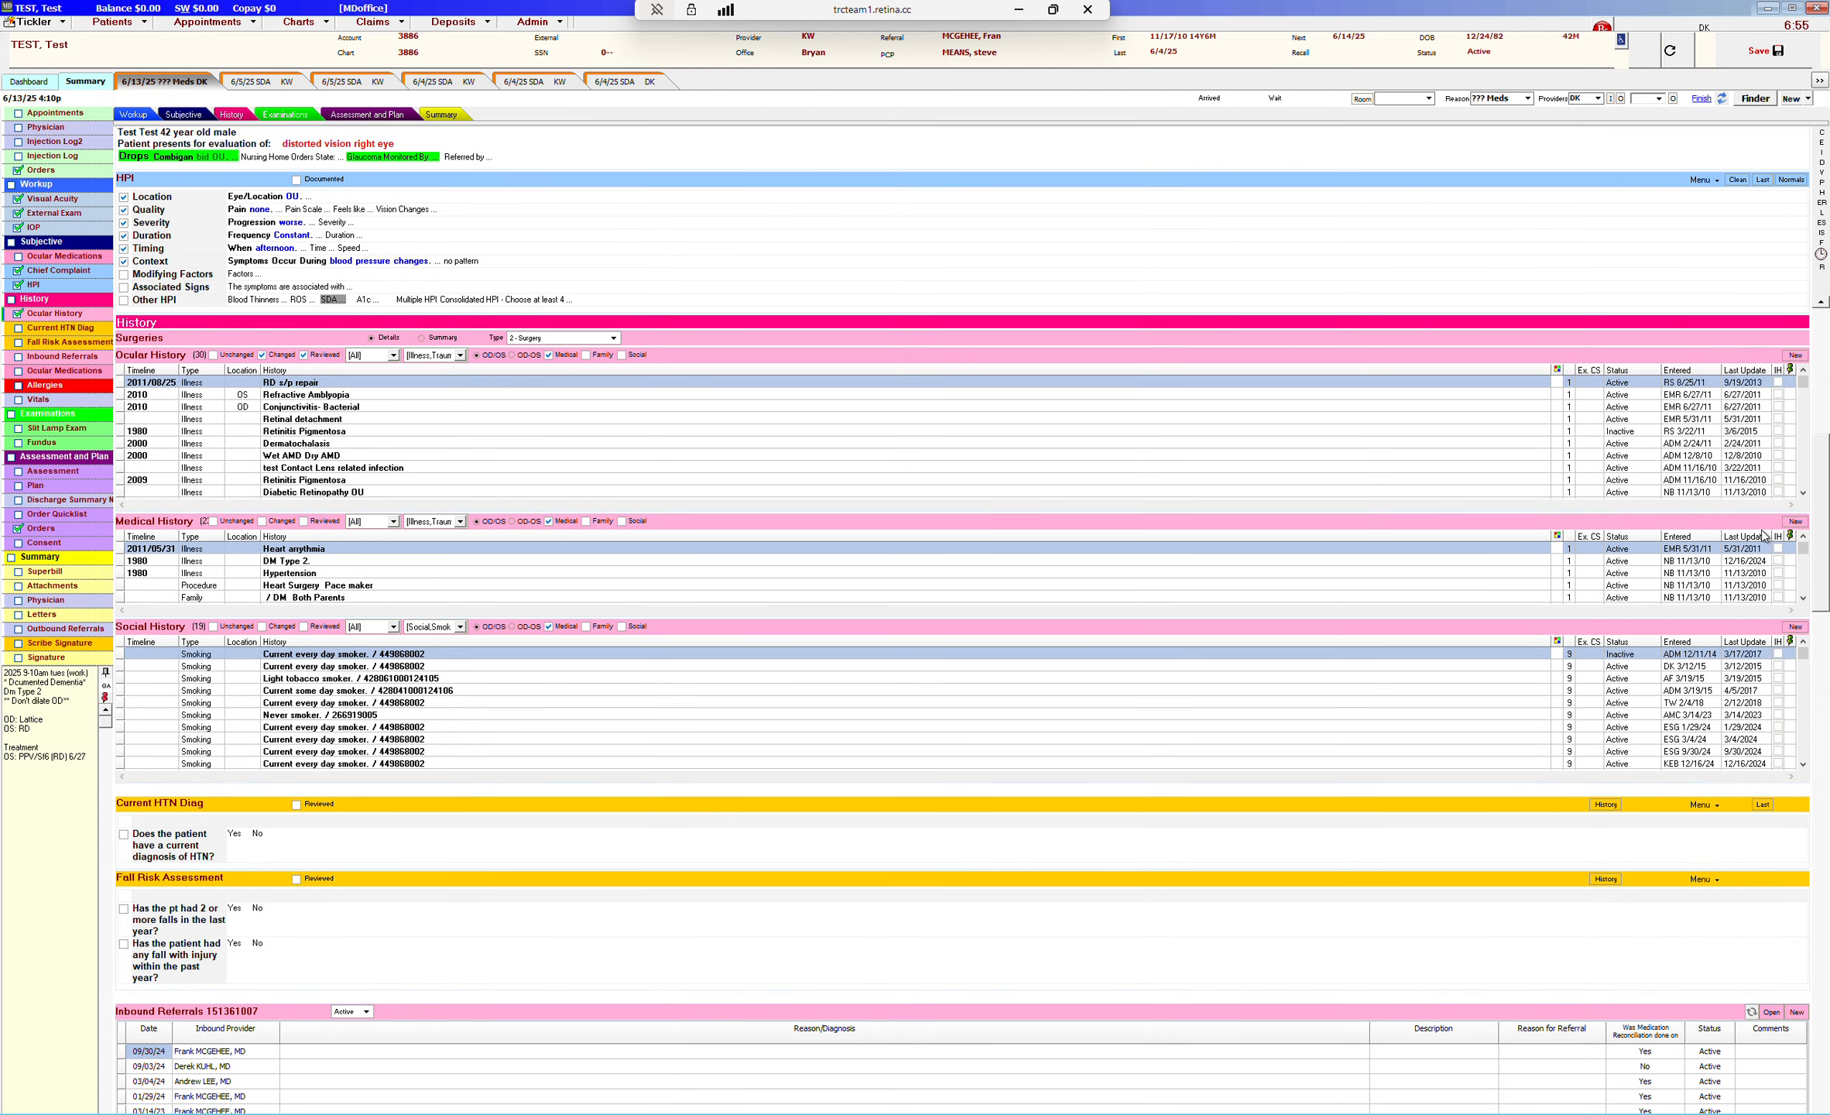
click(1797, 523)
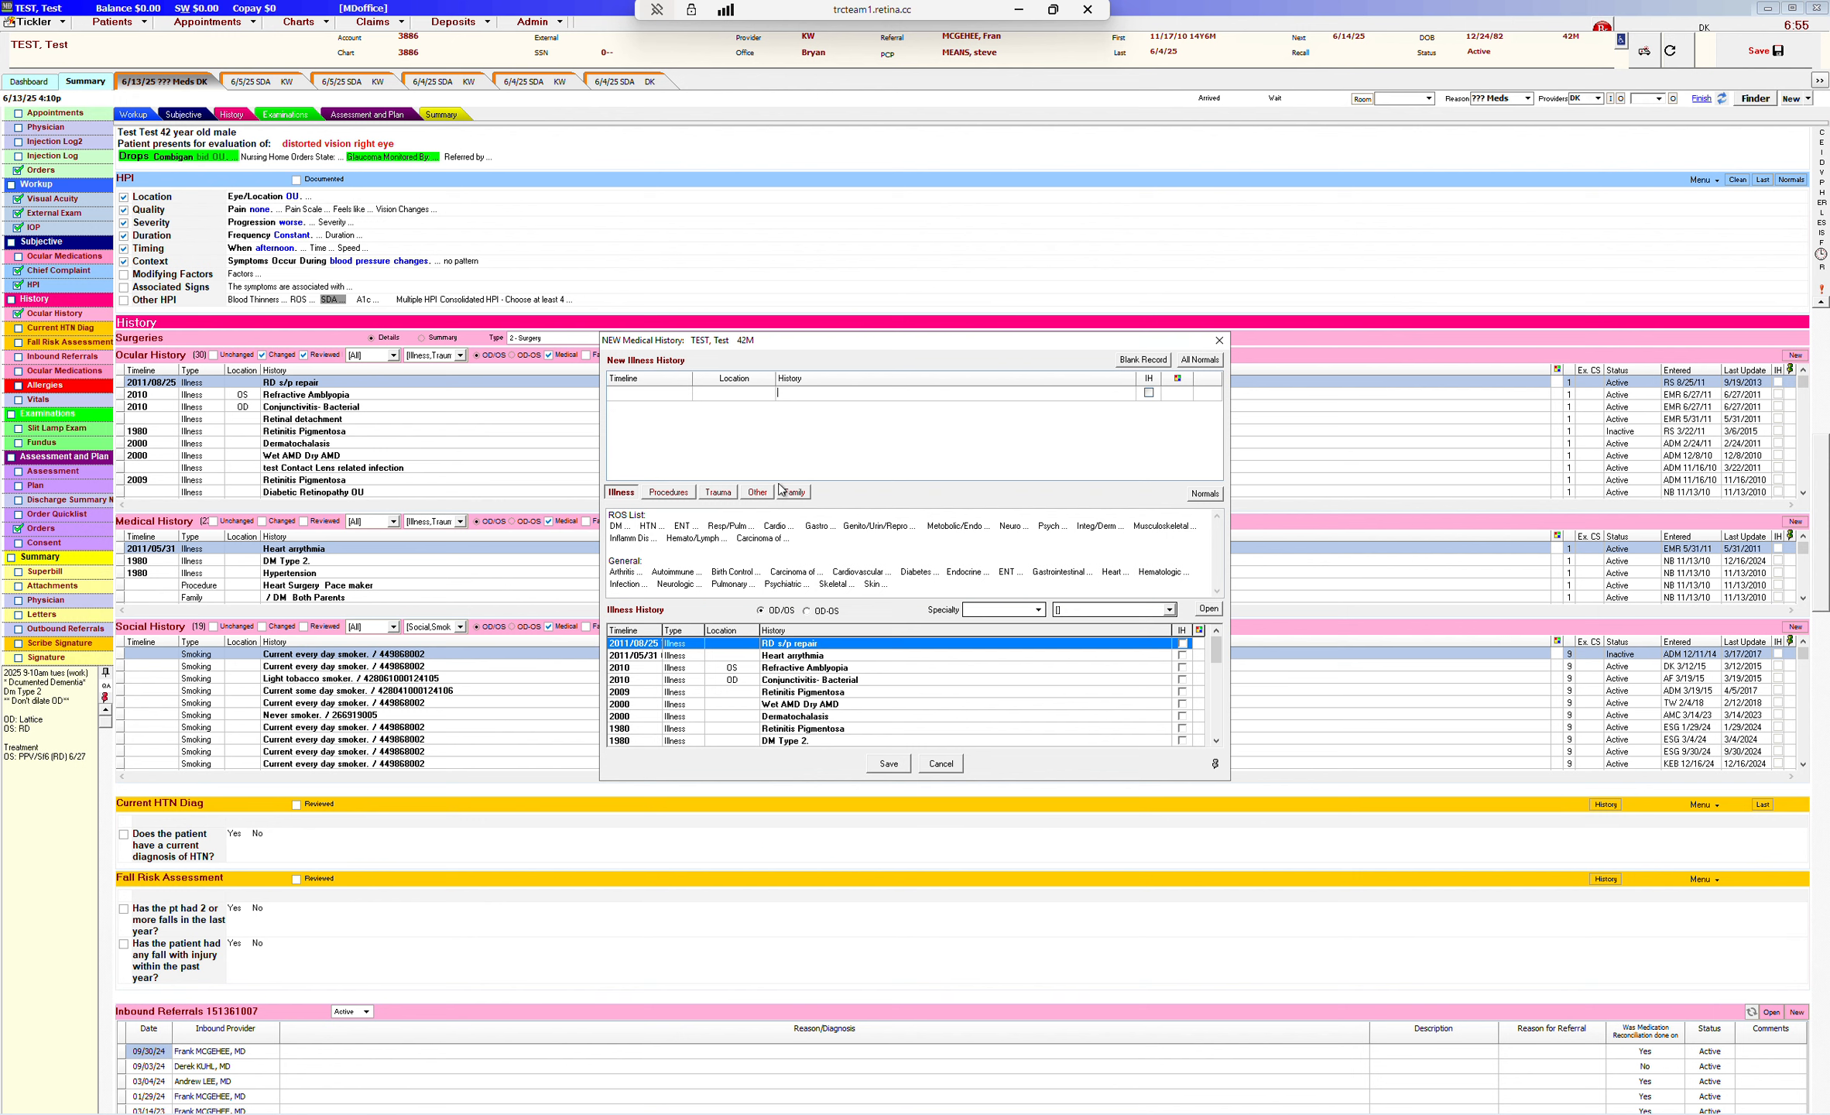
click(937, 763)
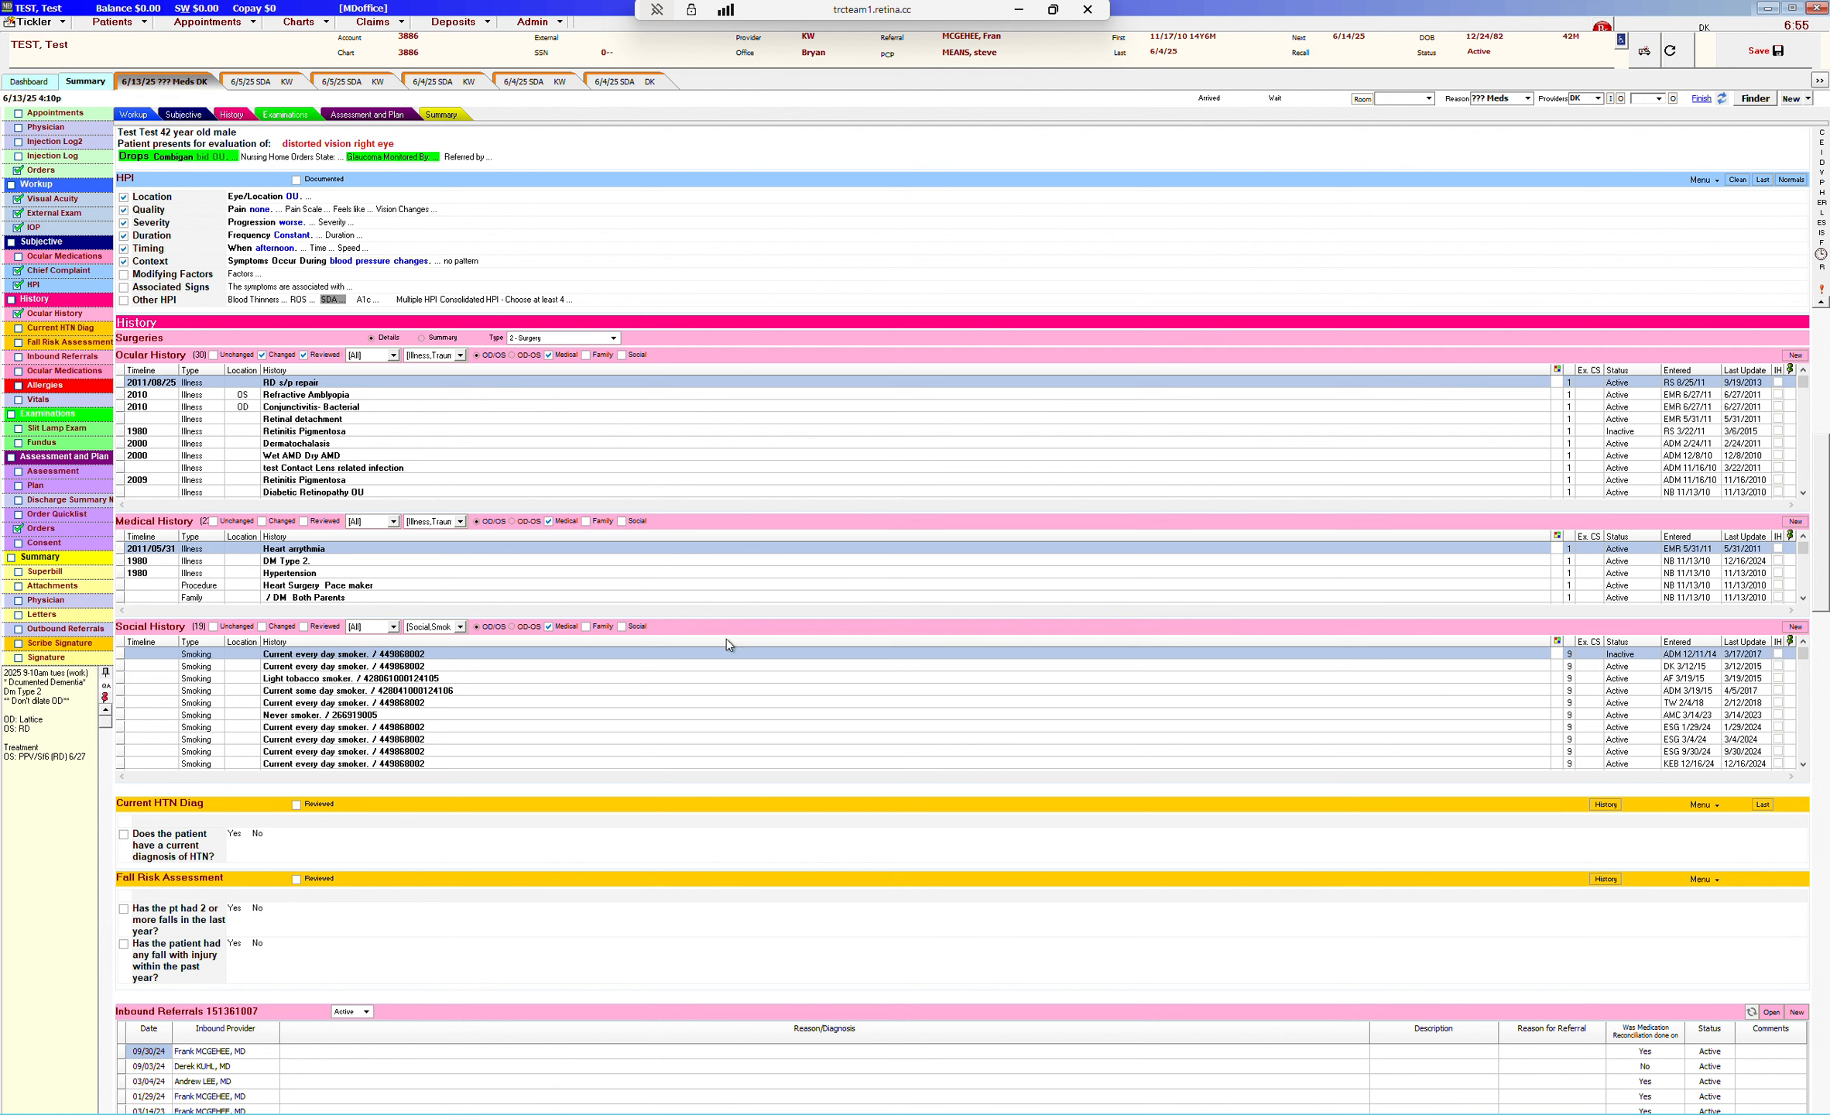
mouse_move(700, 668)
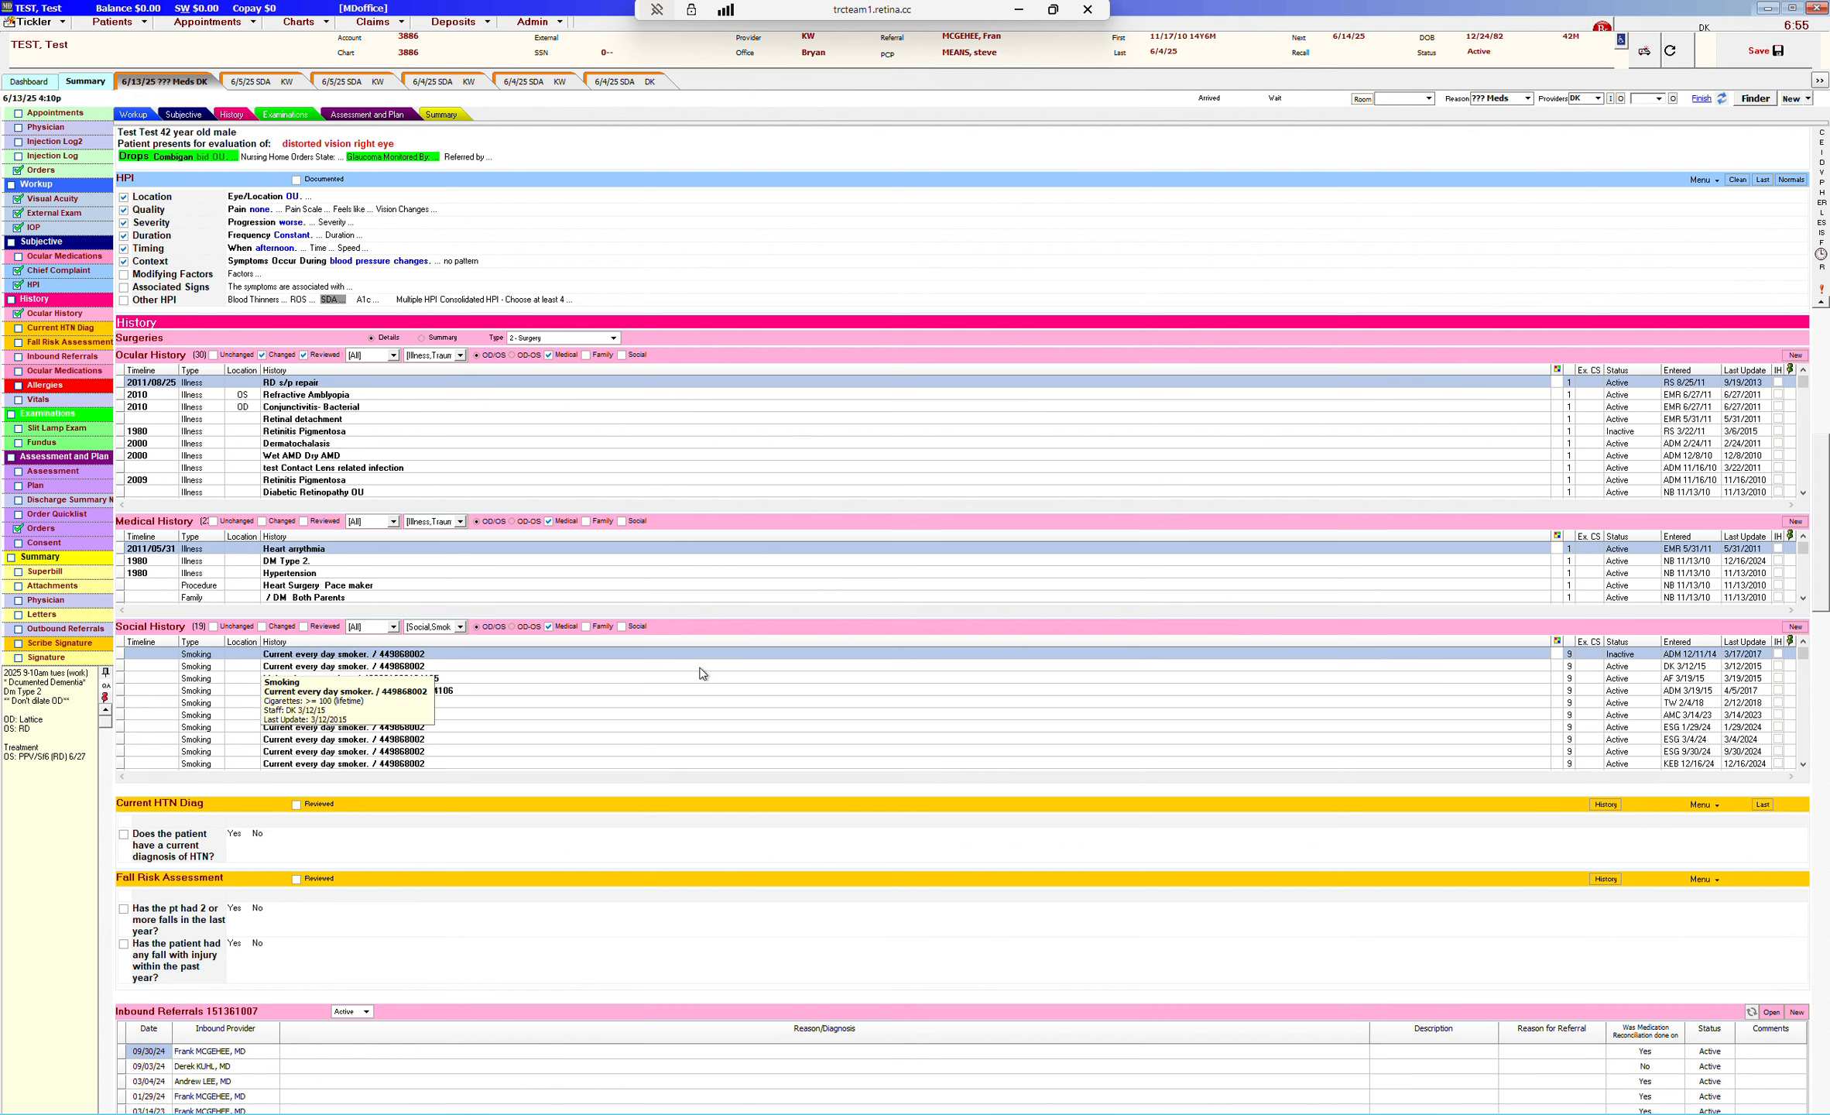
mouse_move(491, 716)
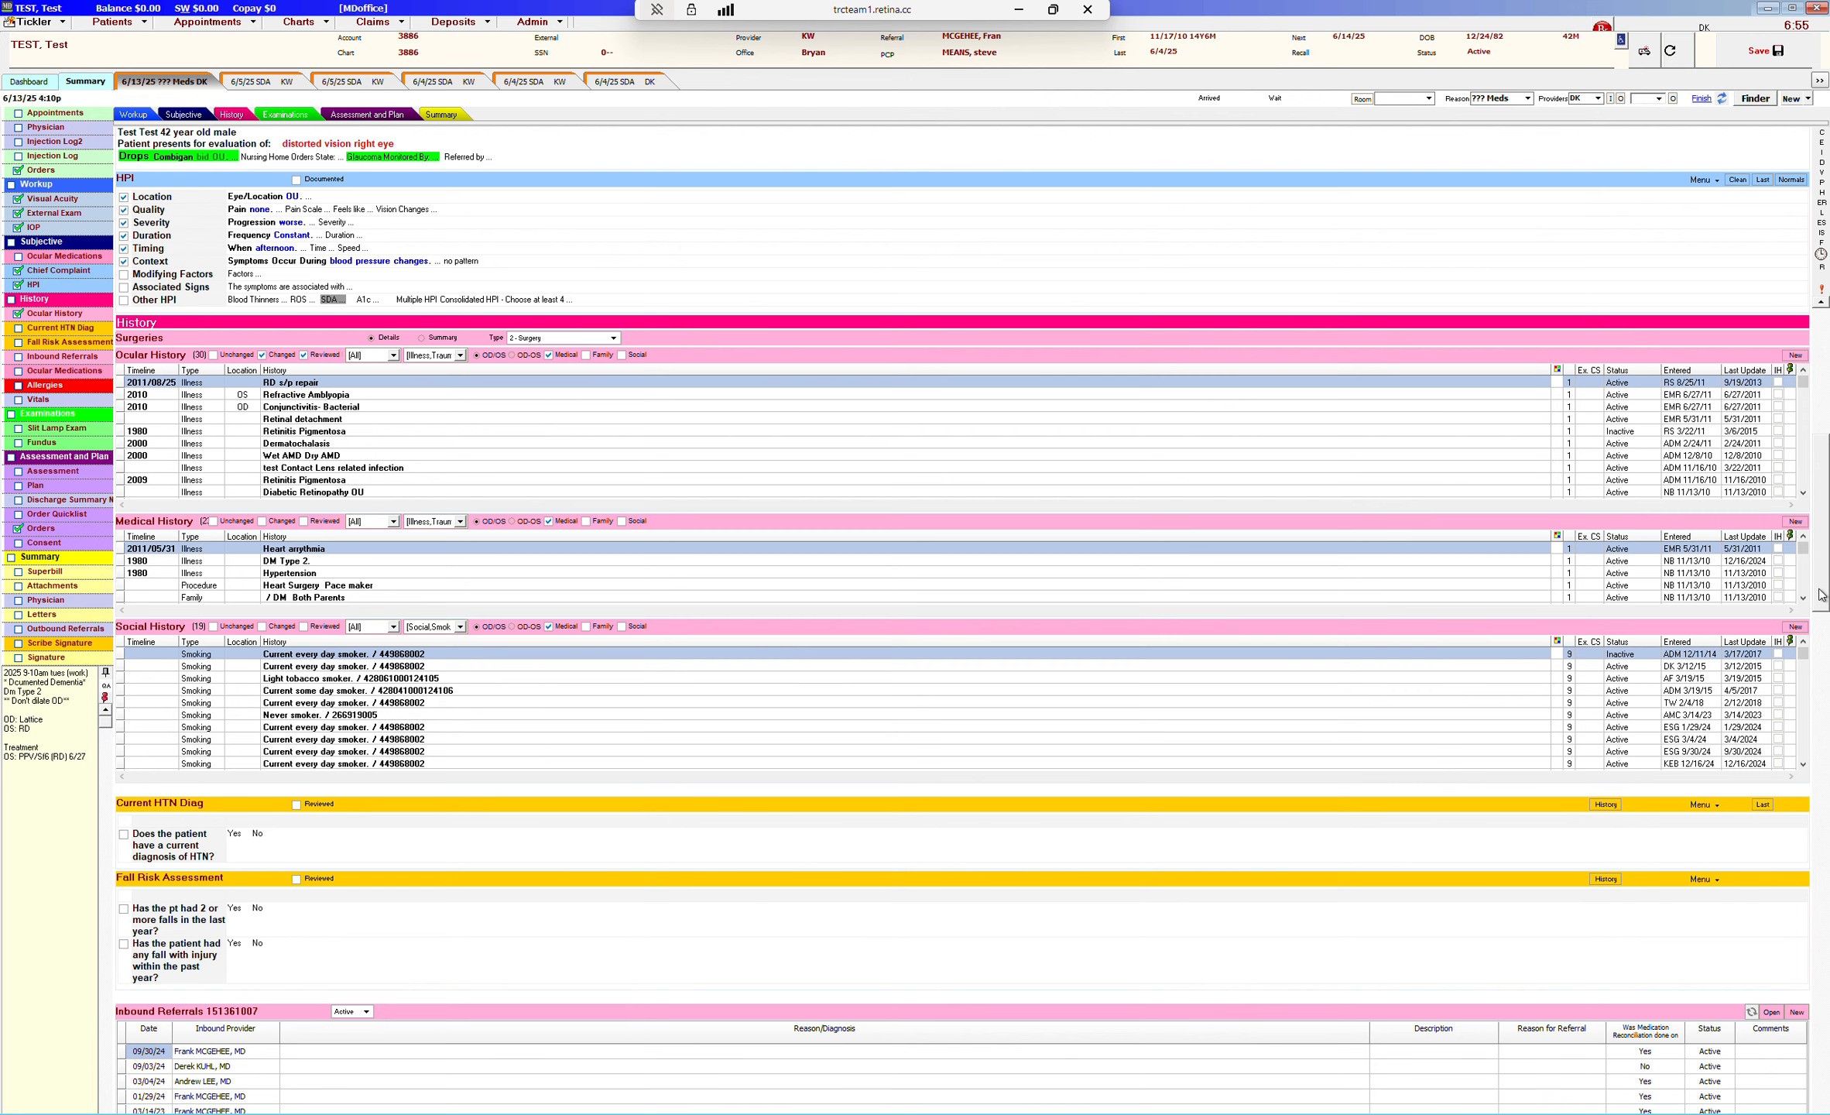
Start a new allergy record for the patient and set the allergy to Acetone
scroll(1821, 595, down, 3)
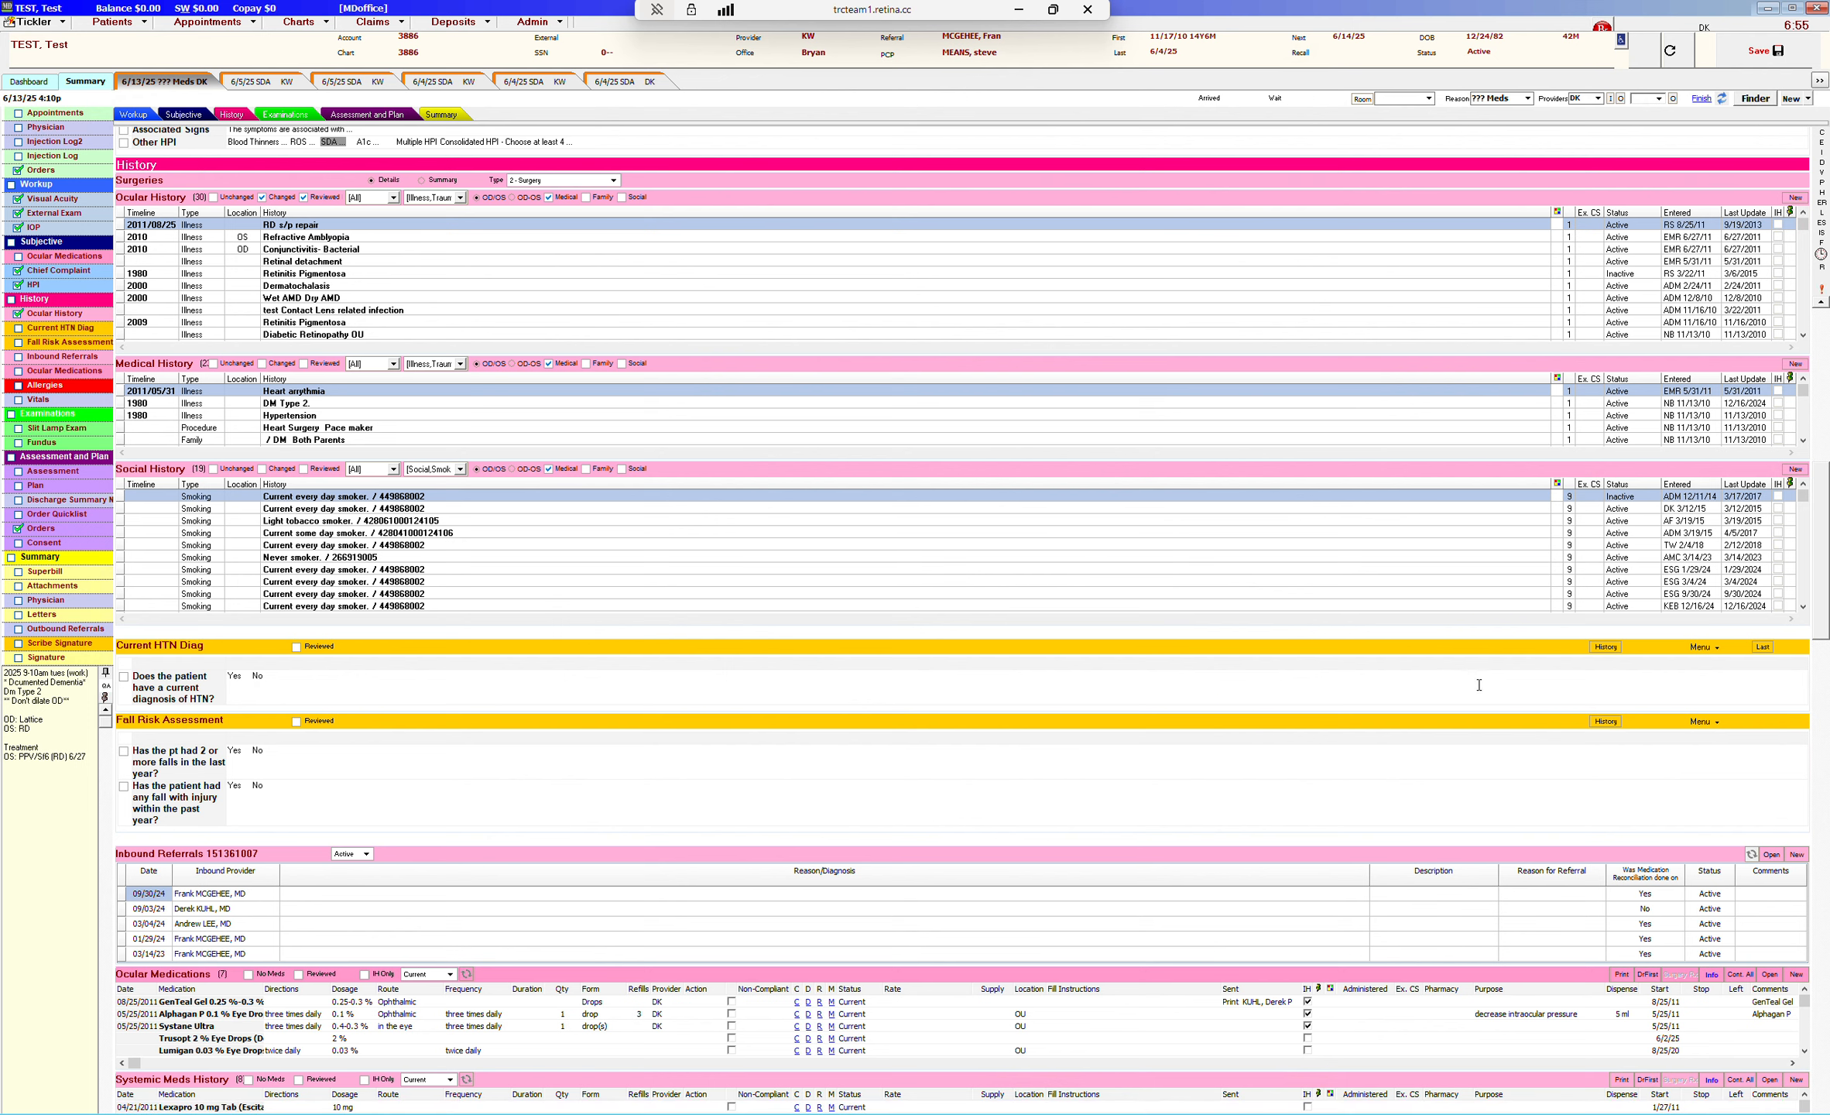
scroll(1824, 619, down, 2)
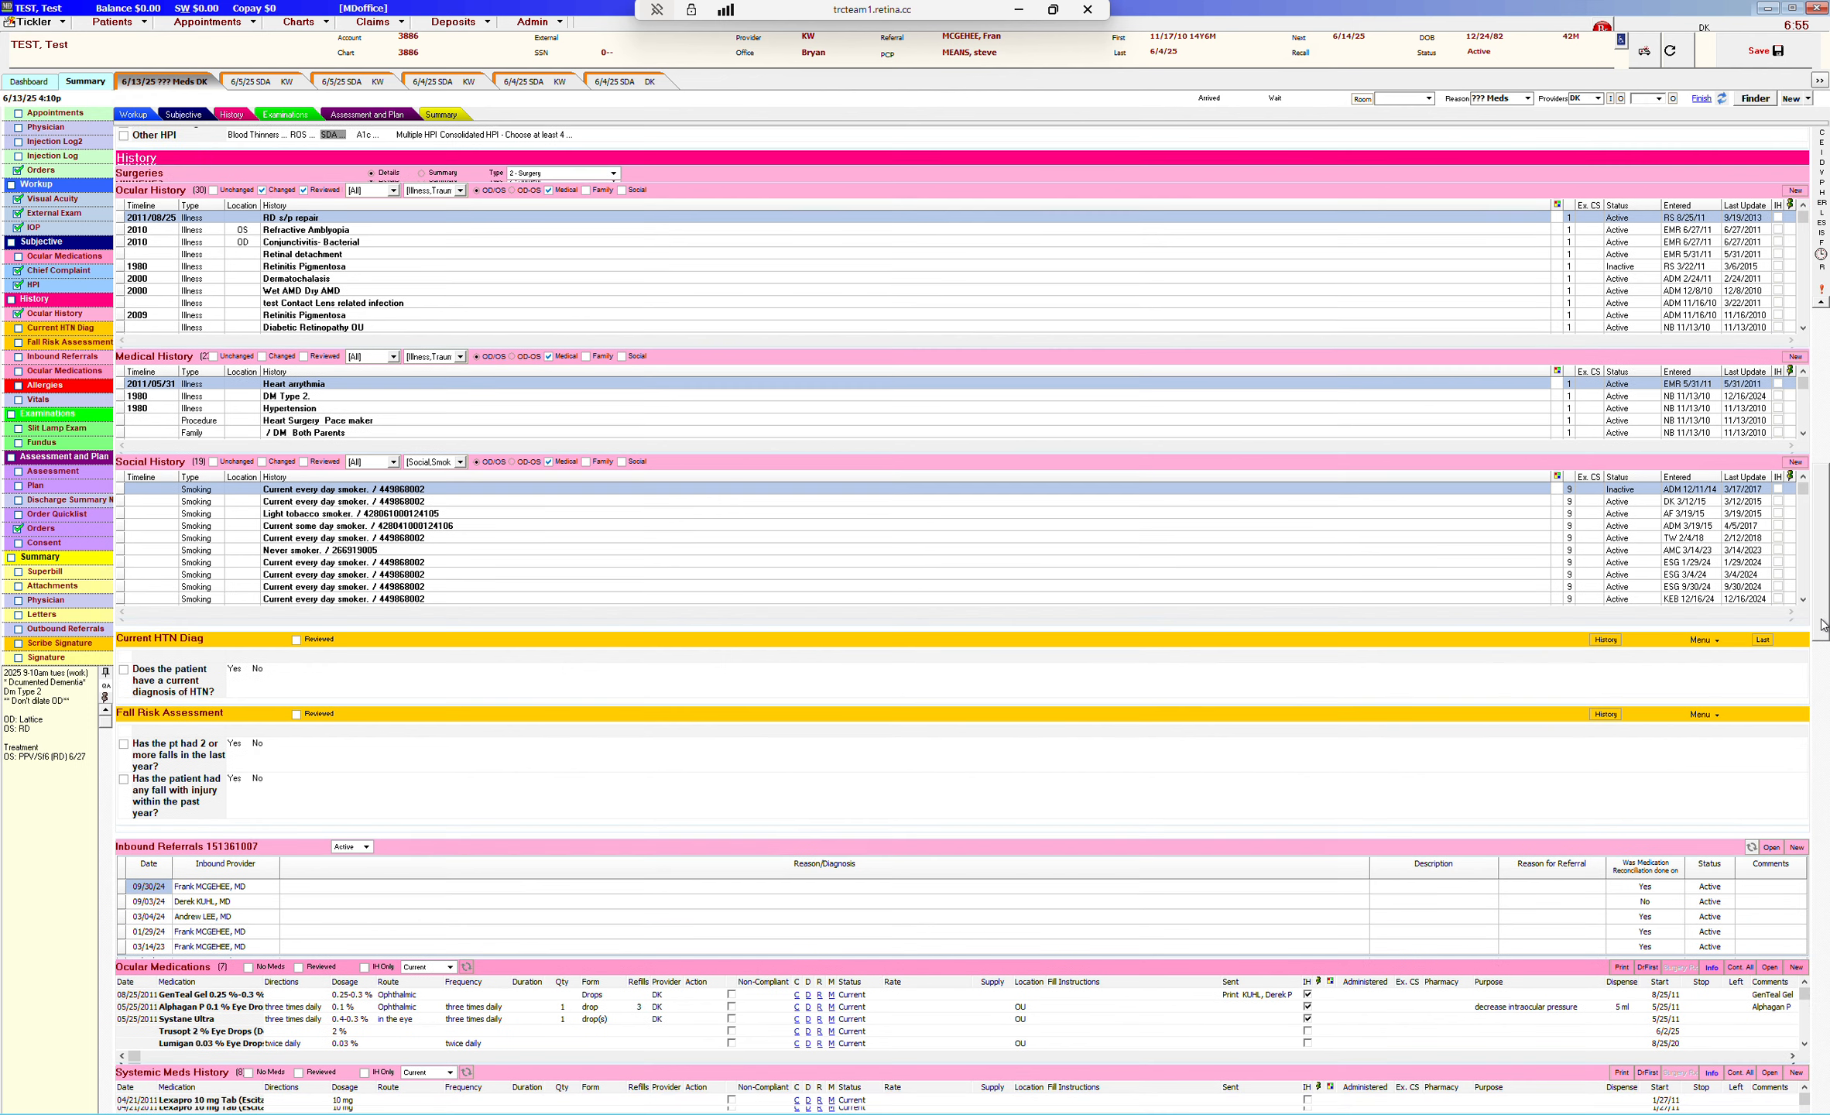
scroll(1825, 645, down, 5)
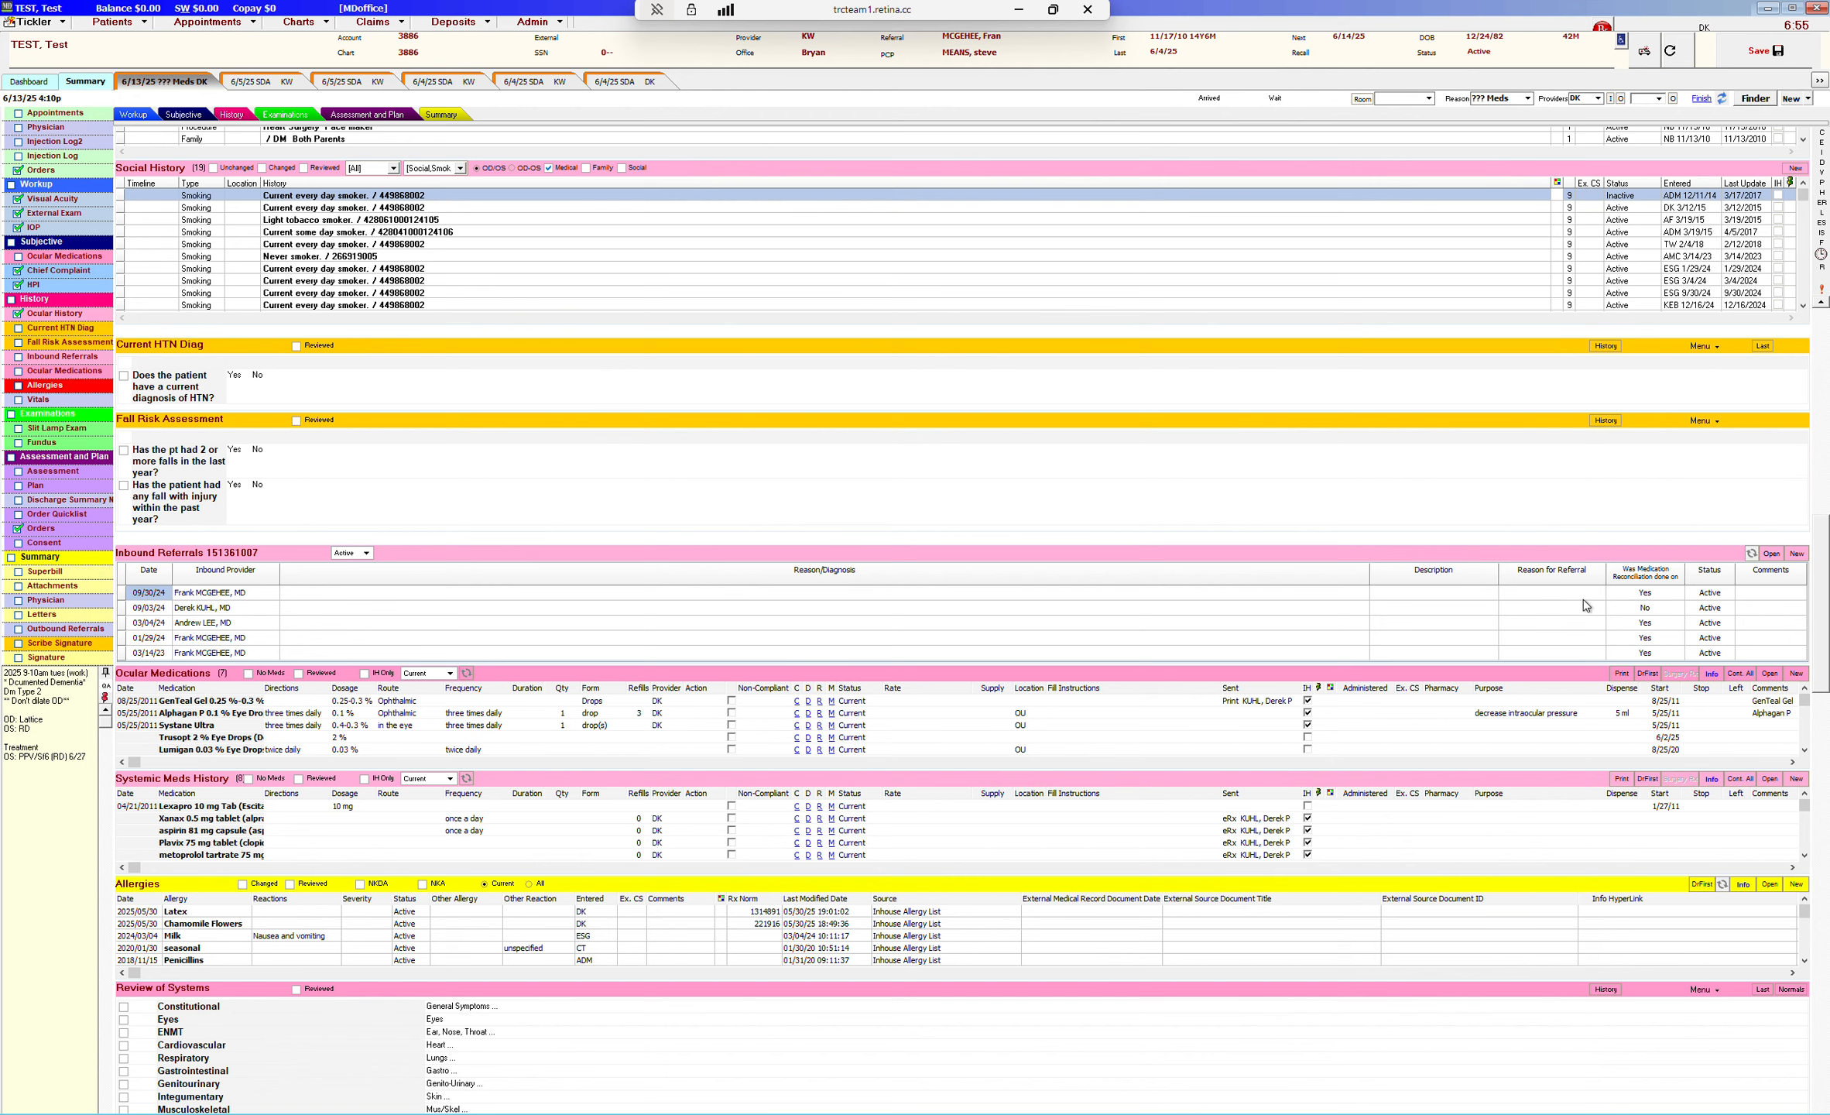
scroll(1824, 649, down, 4)
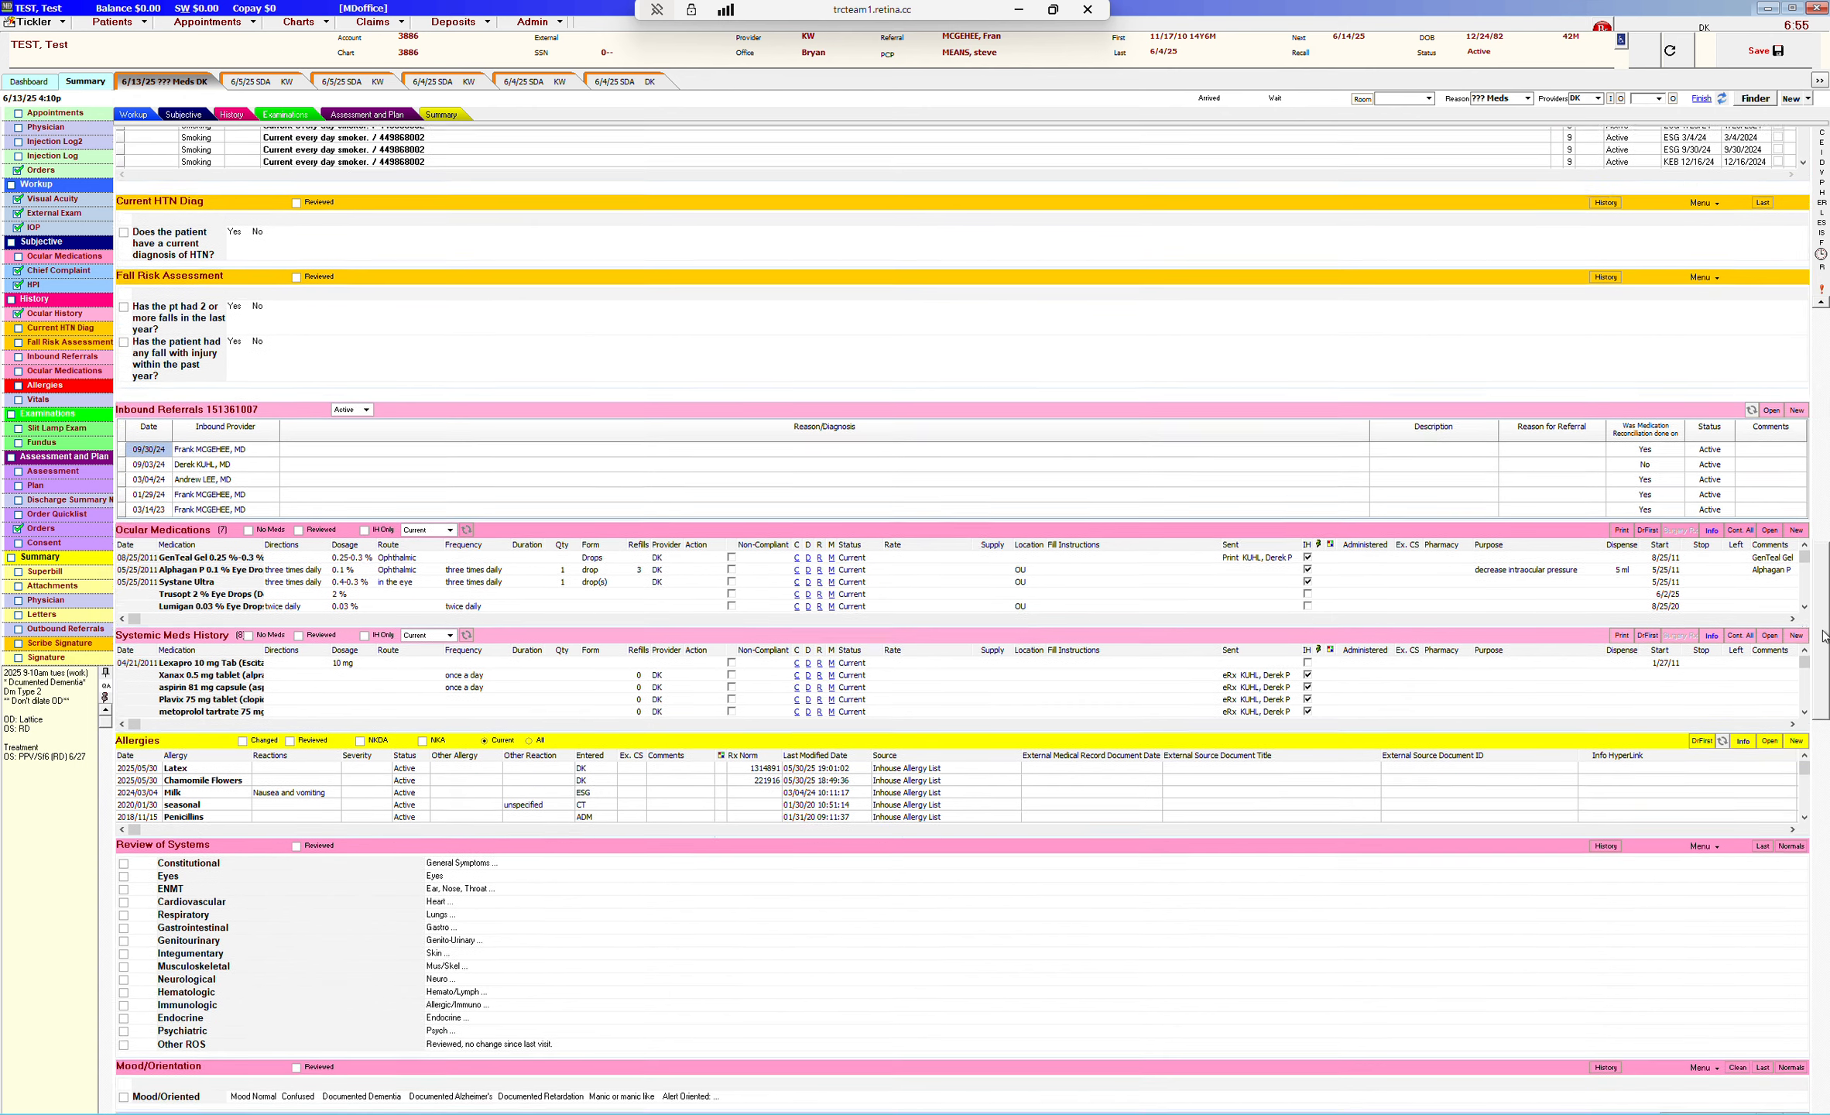
scroll(1824, 649, down, 1)
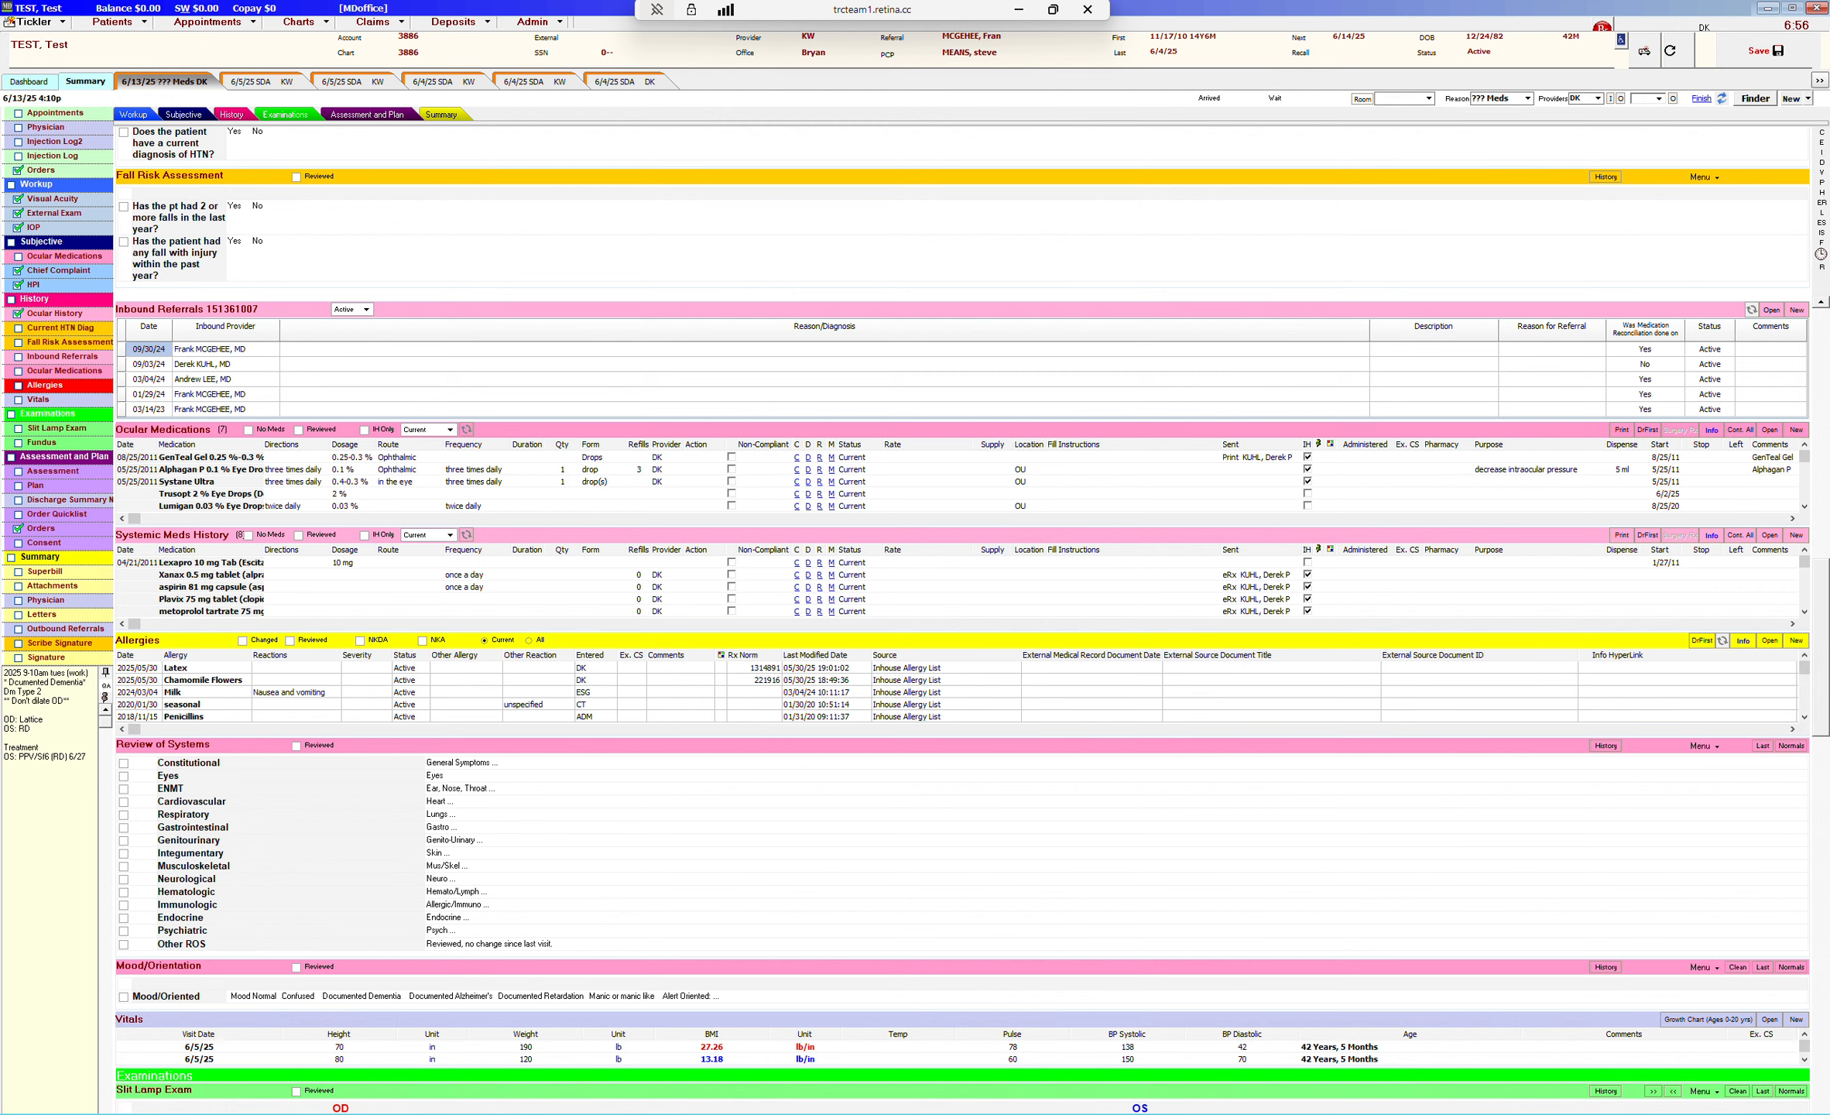
scroll(1819, 637, down, 1)
scroll(1820, 636, down, 3)
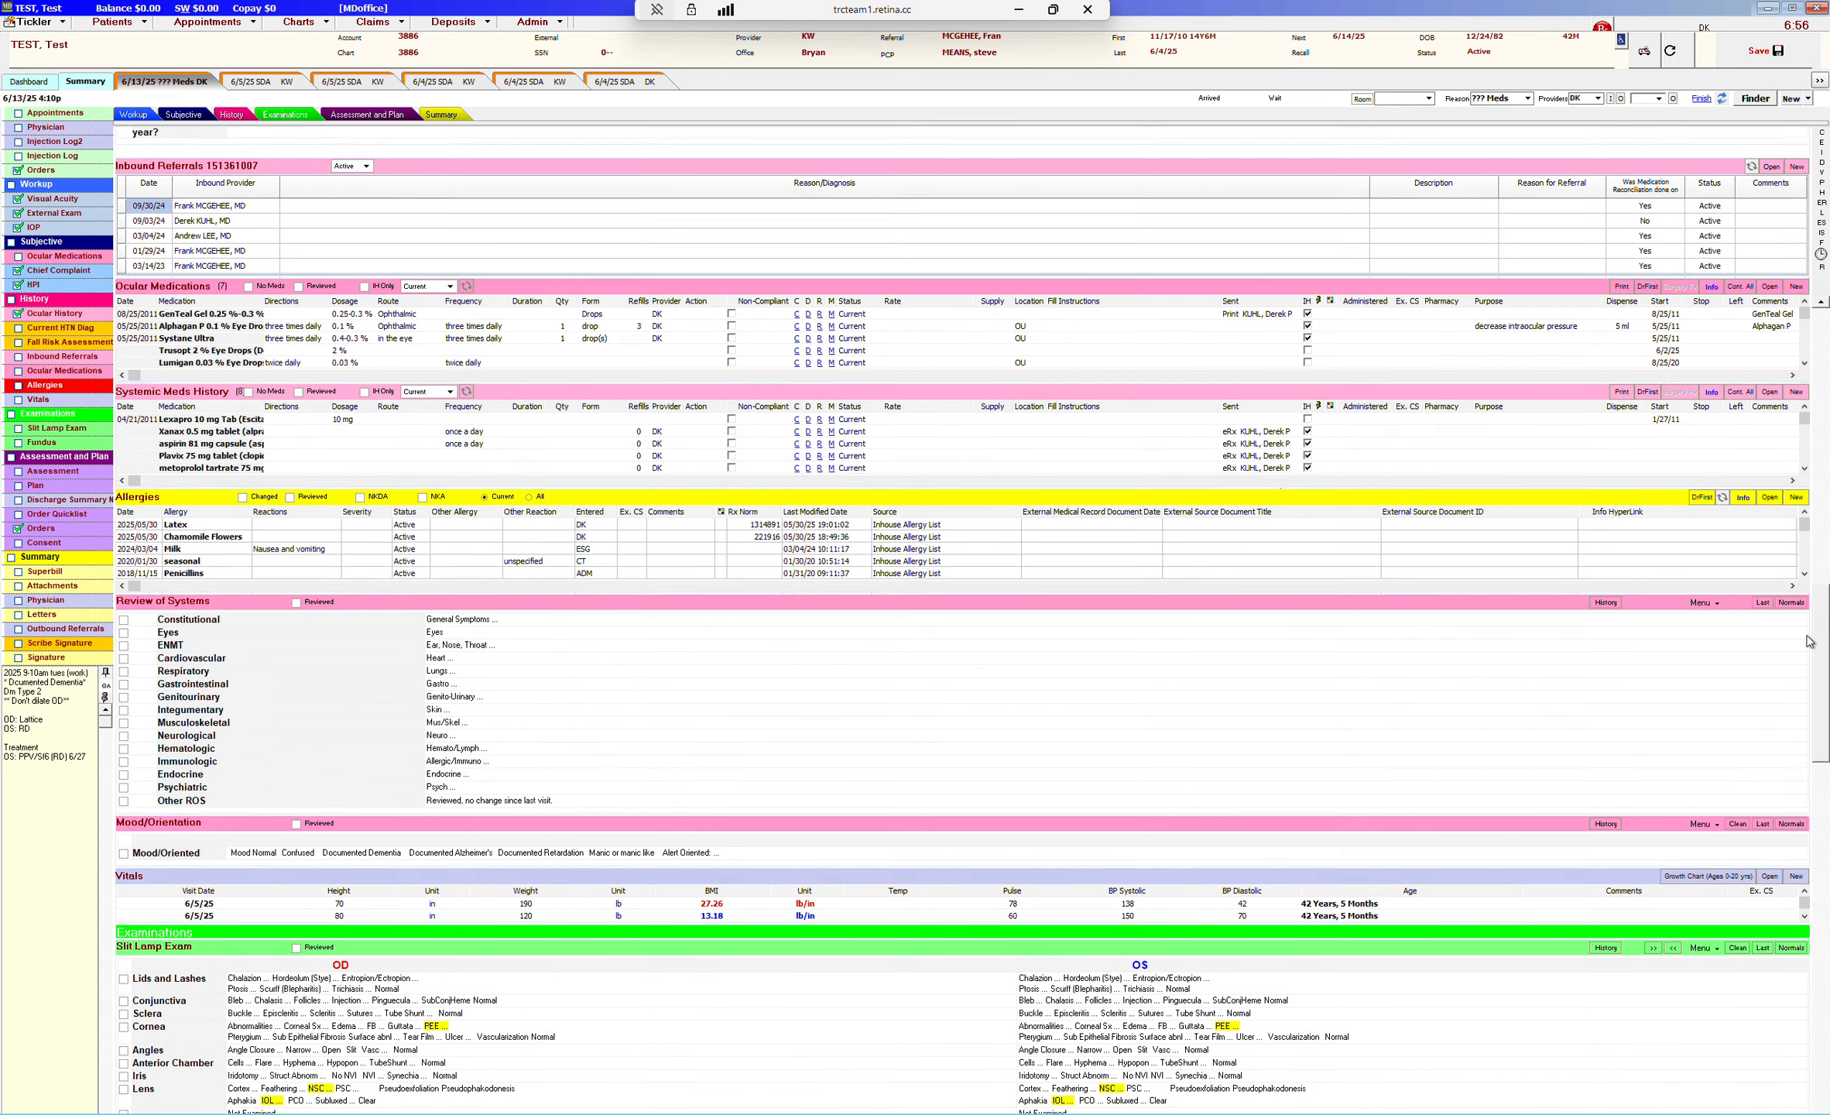
click(1796, 490)
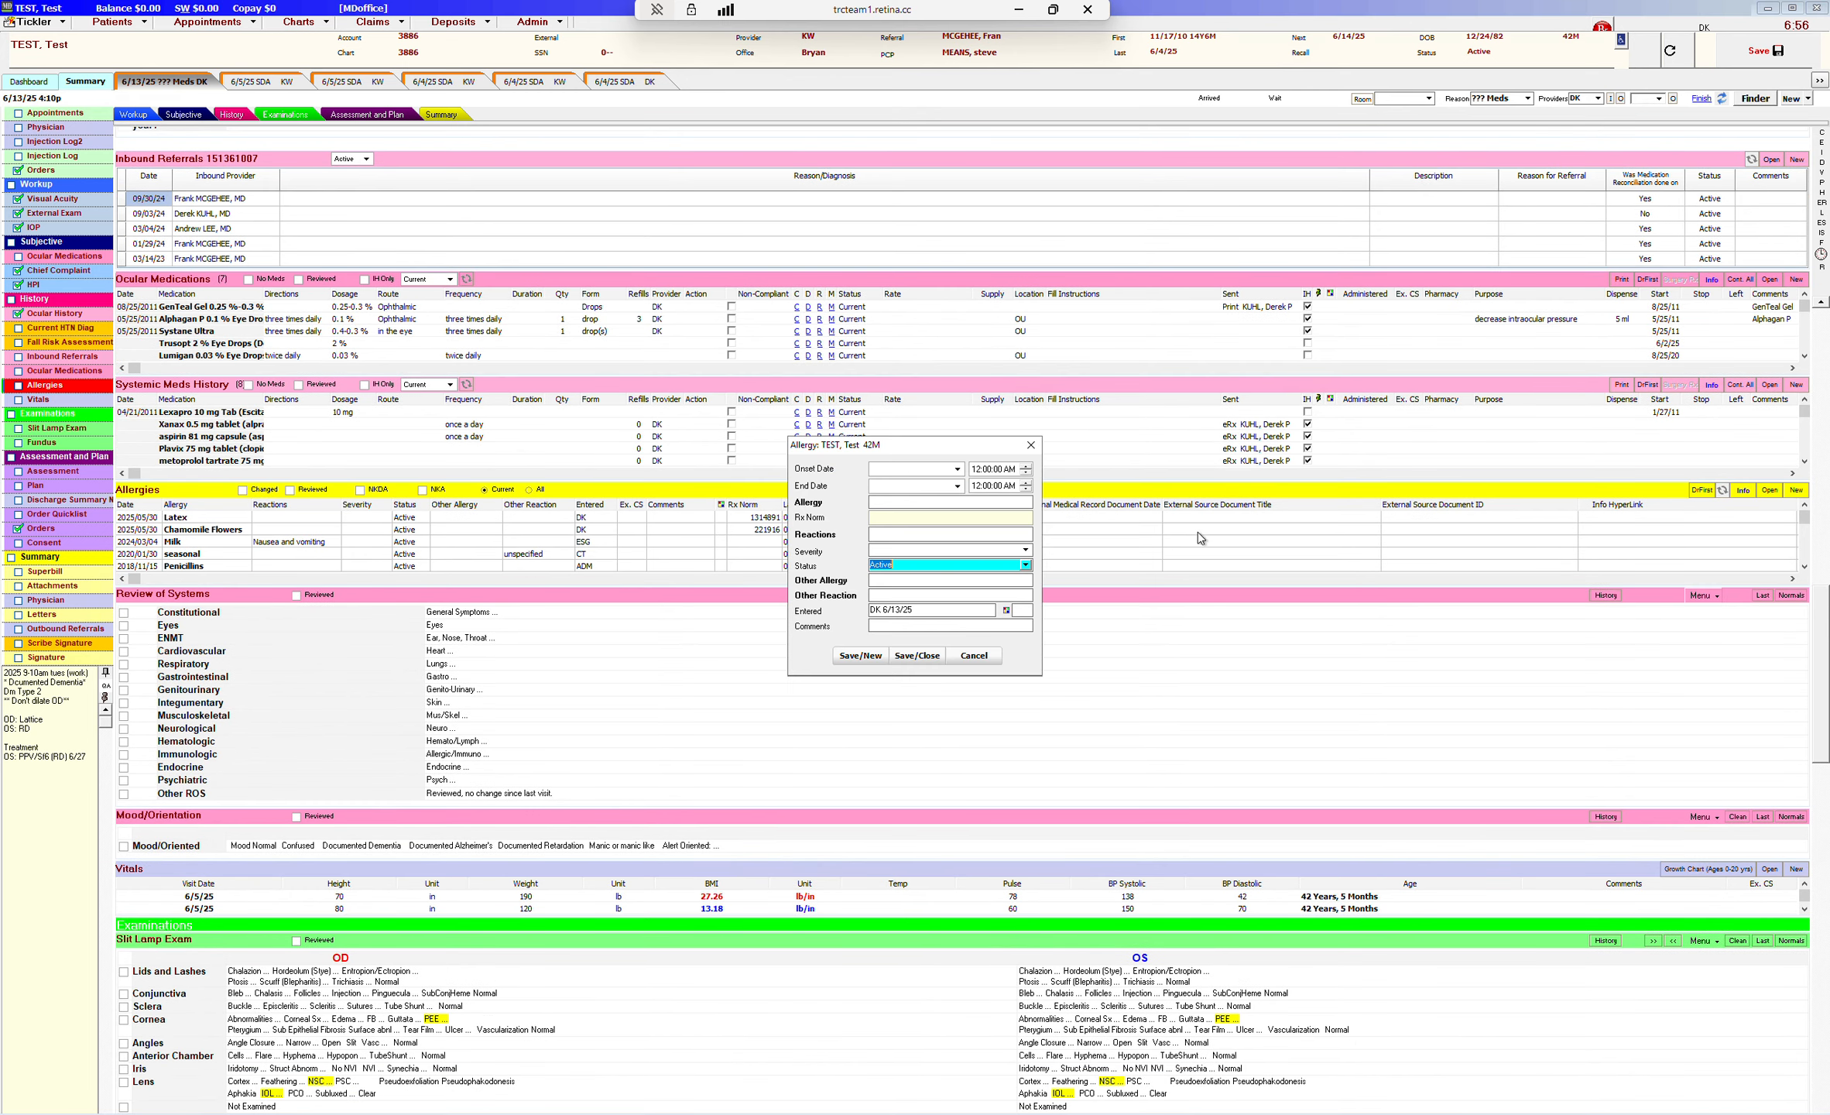
click(1026, 503)
click(1026, 503)
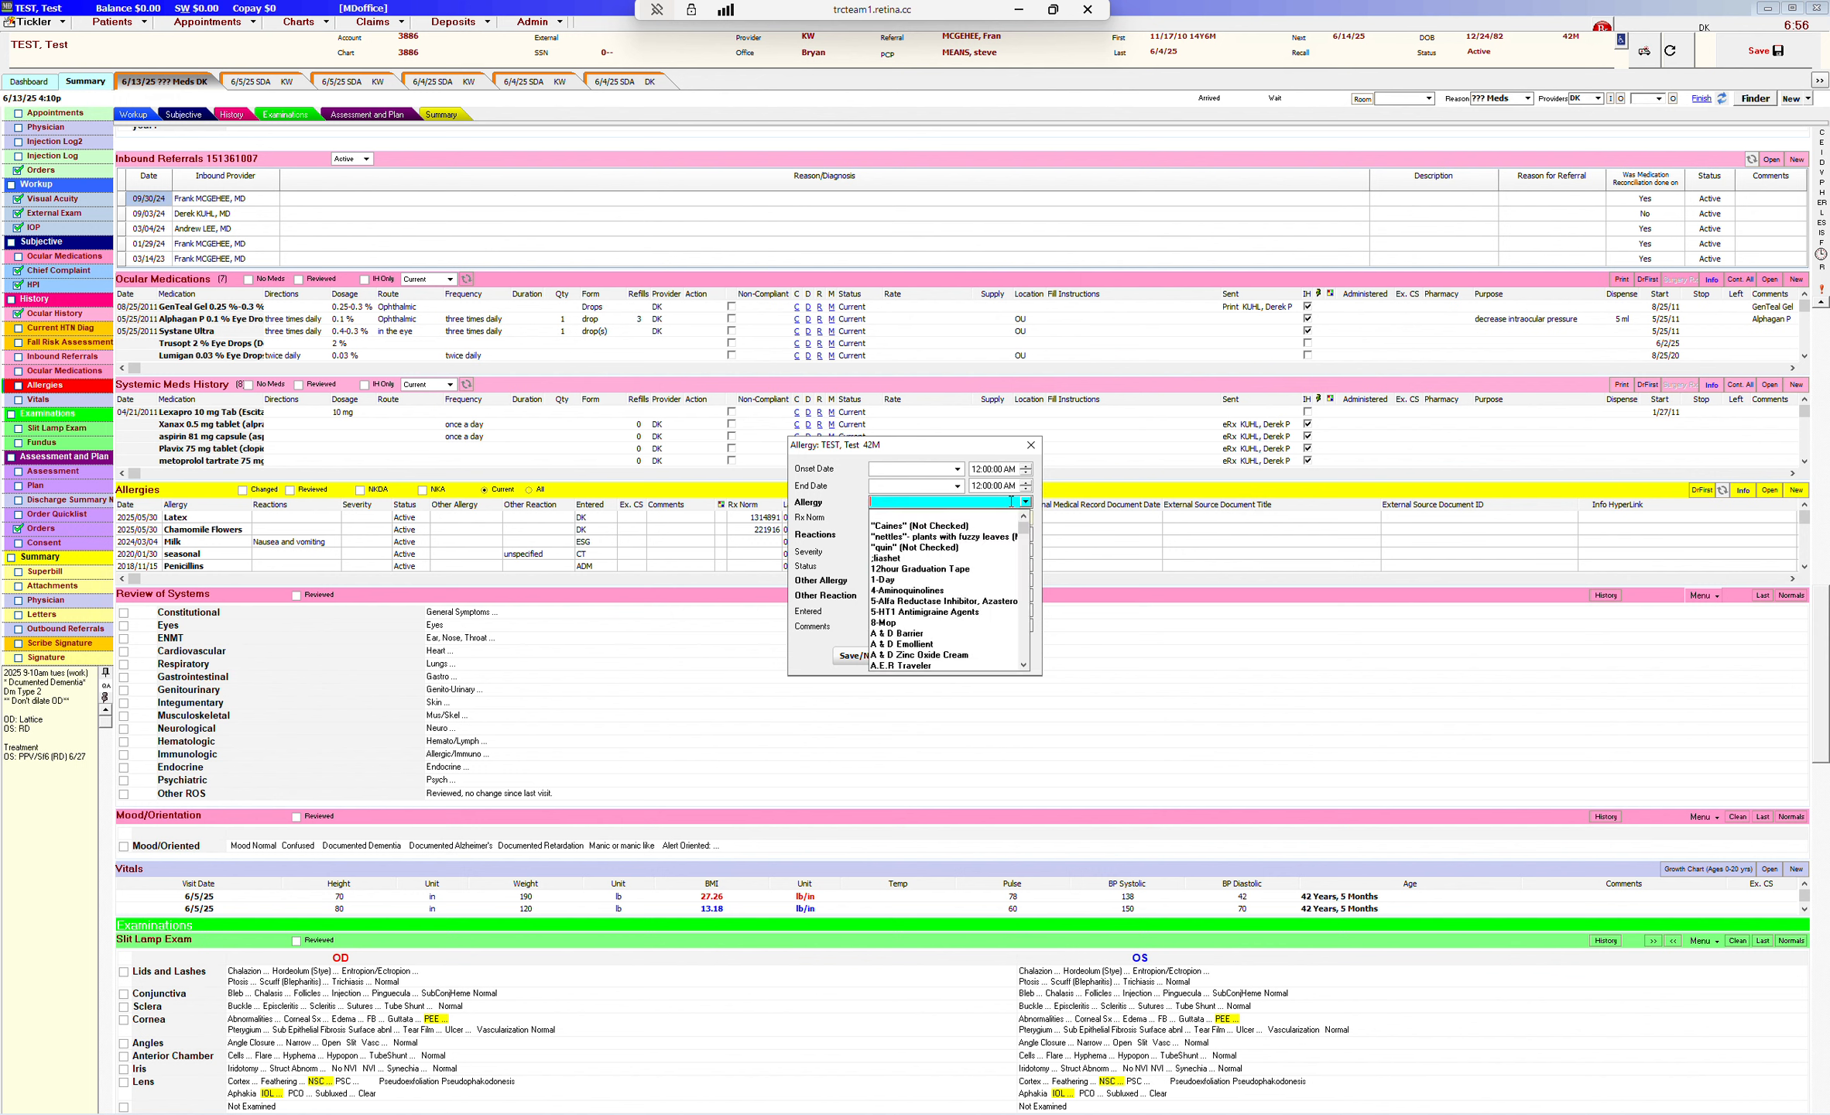
scroll(1022, 601, down, 5)
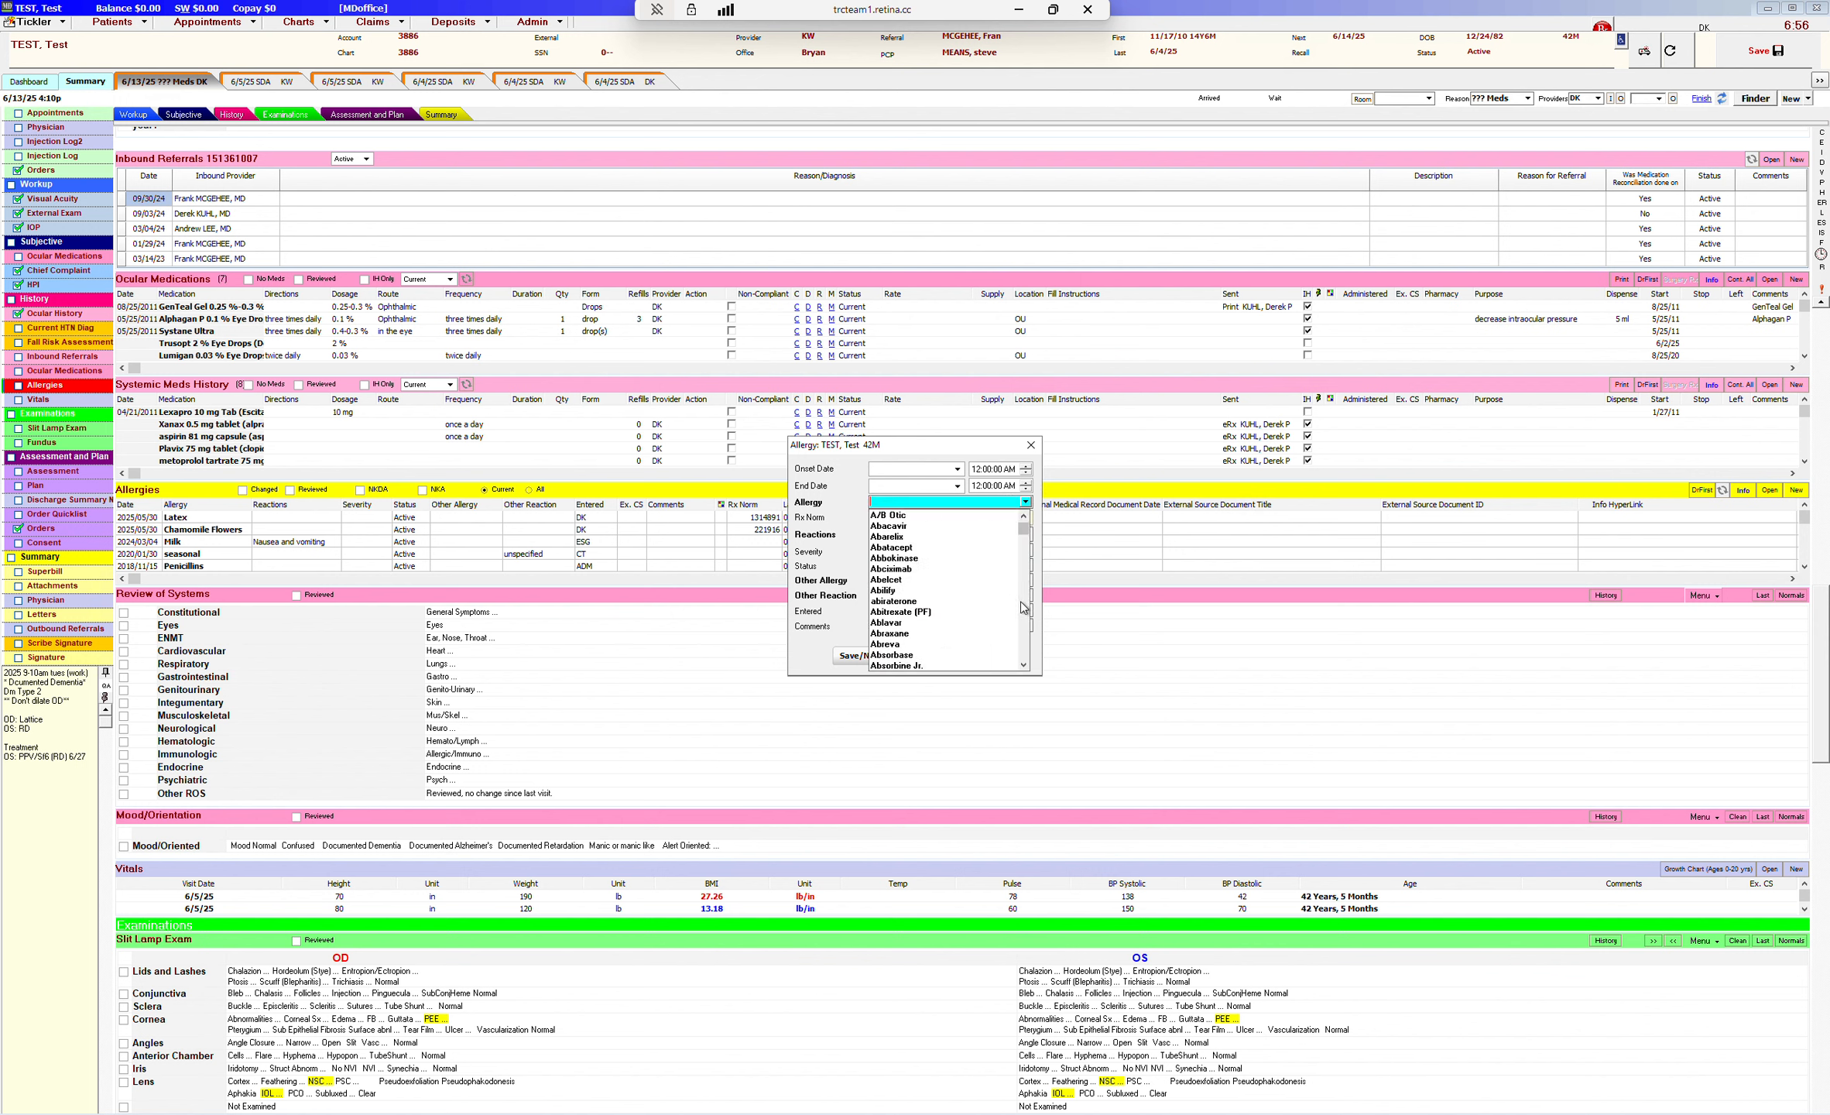
scroll(1020, 616, down, 5)
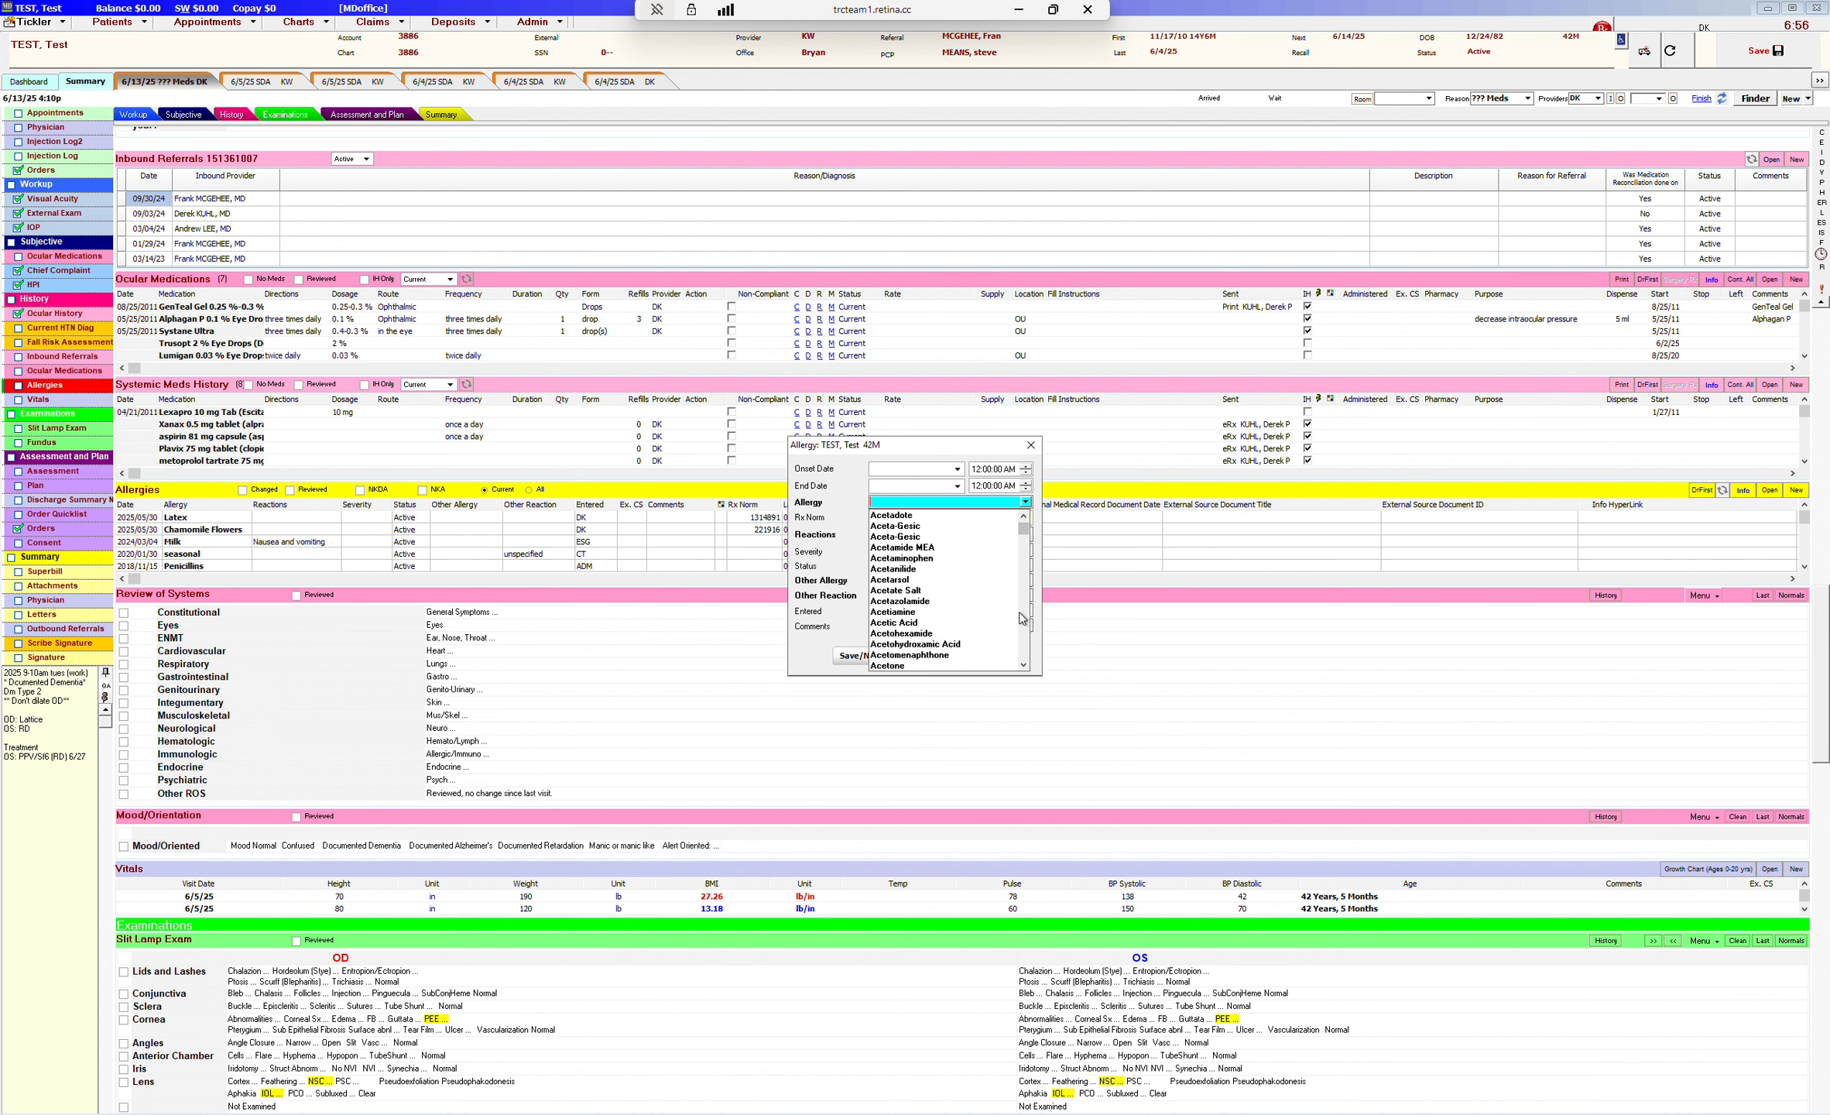
click(894, 666)
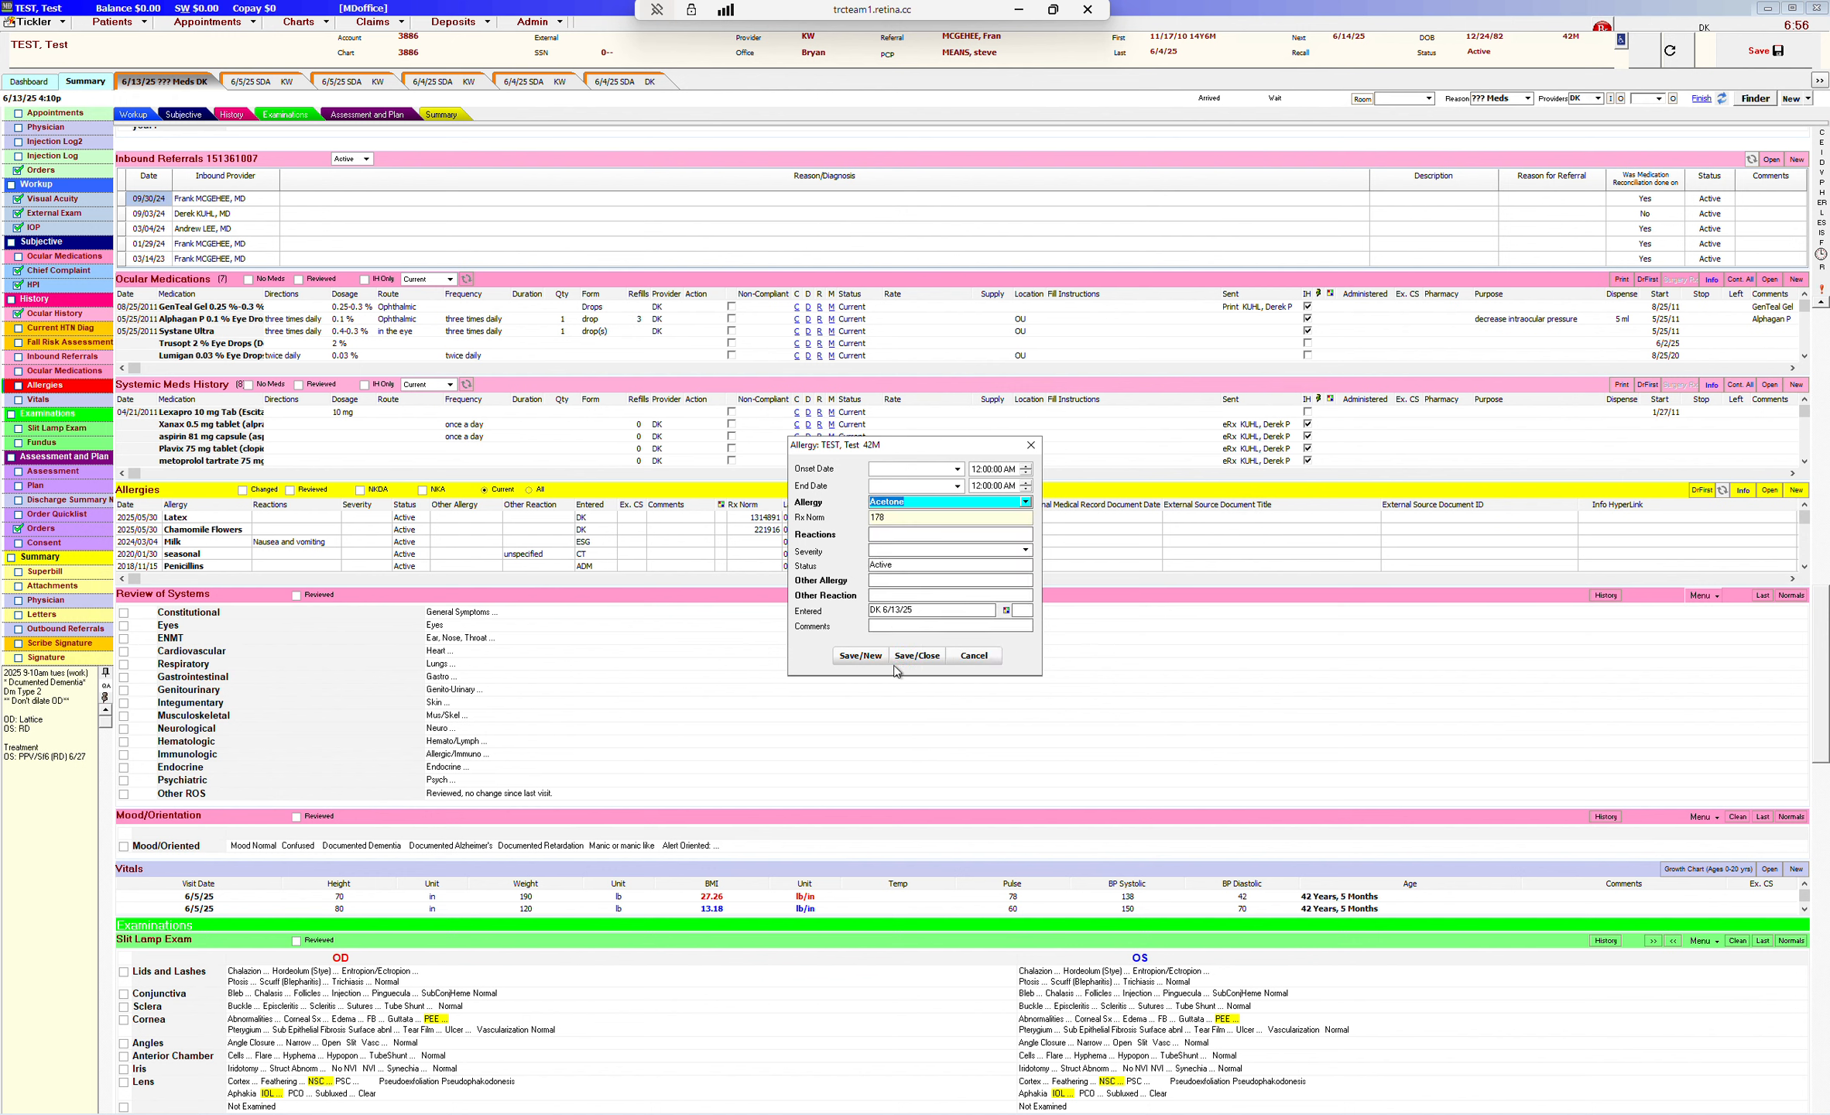
Set the Acetone allergy's reaction to Itchy Eyes and save the allergy record
click(960, 535)
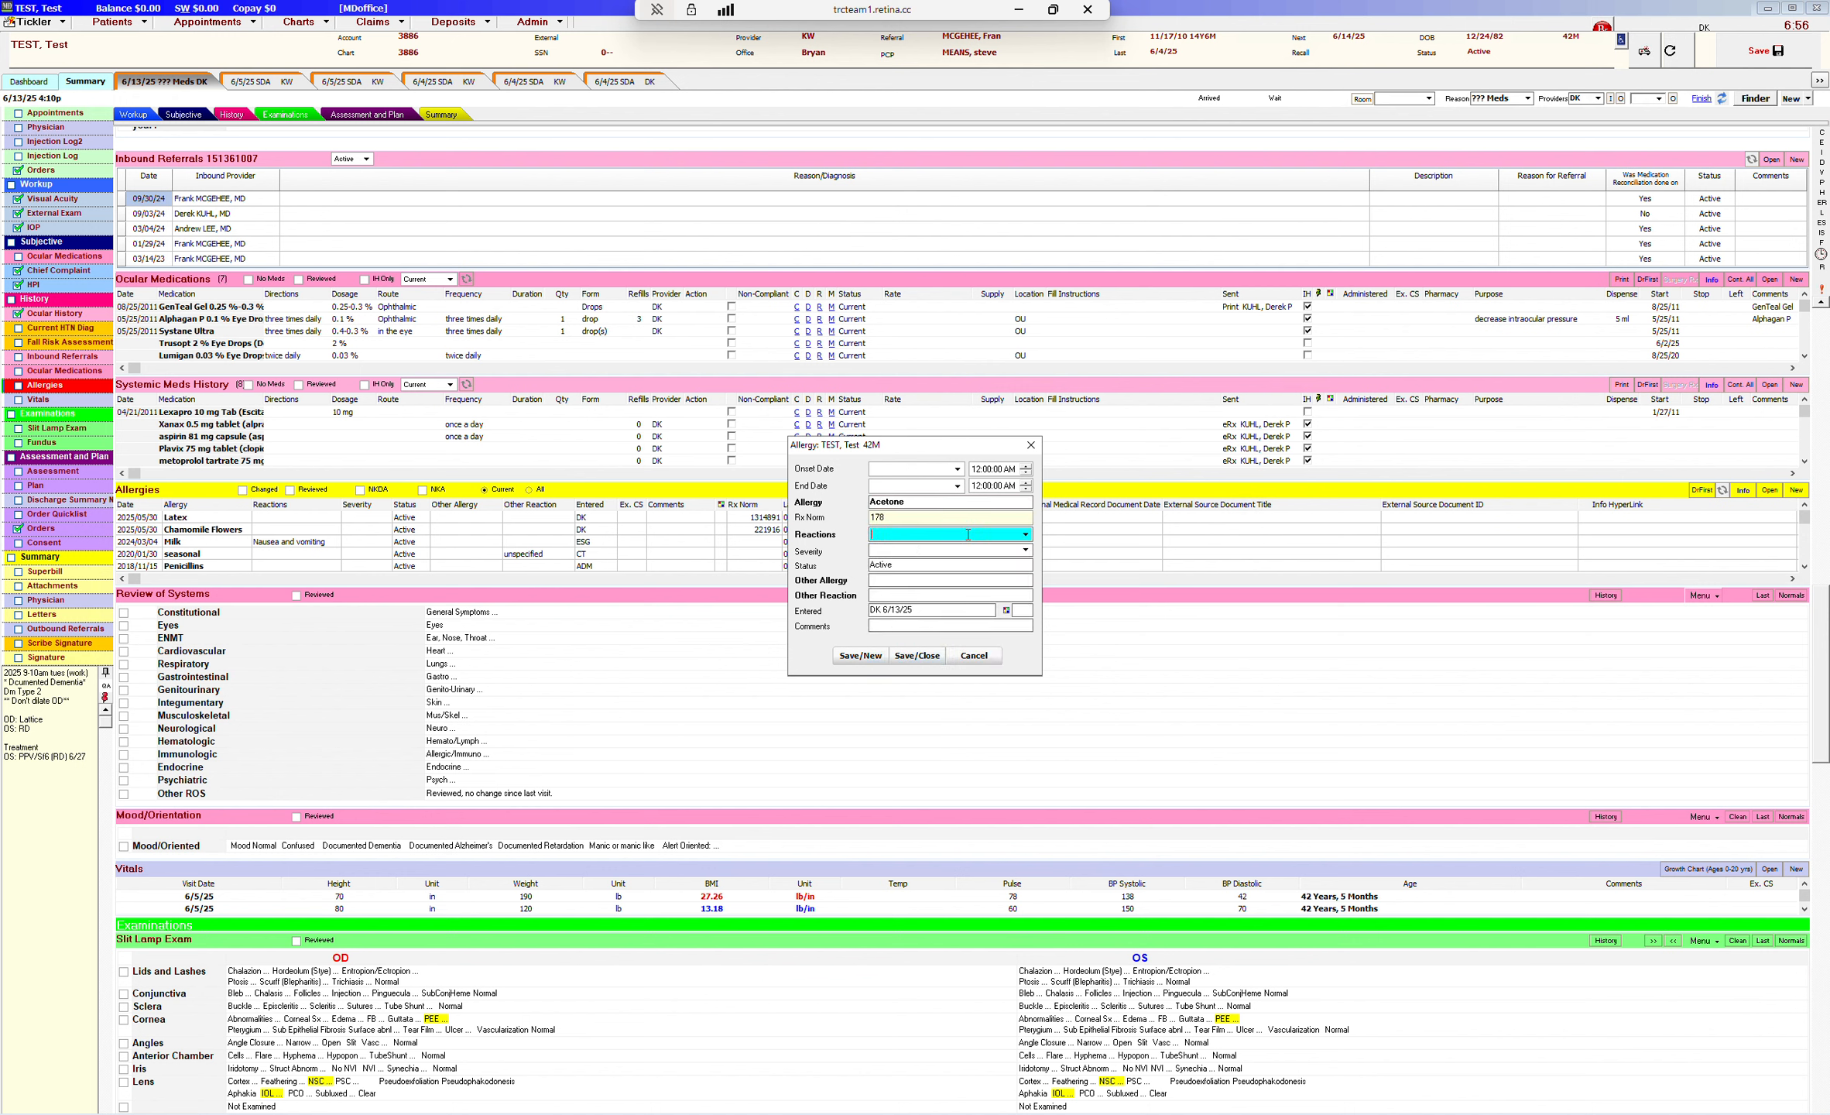
click(1023, 535)
drag(1026, 559, 1026, 660)
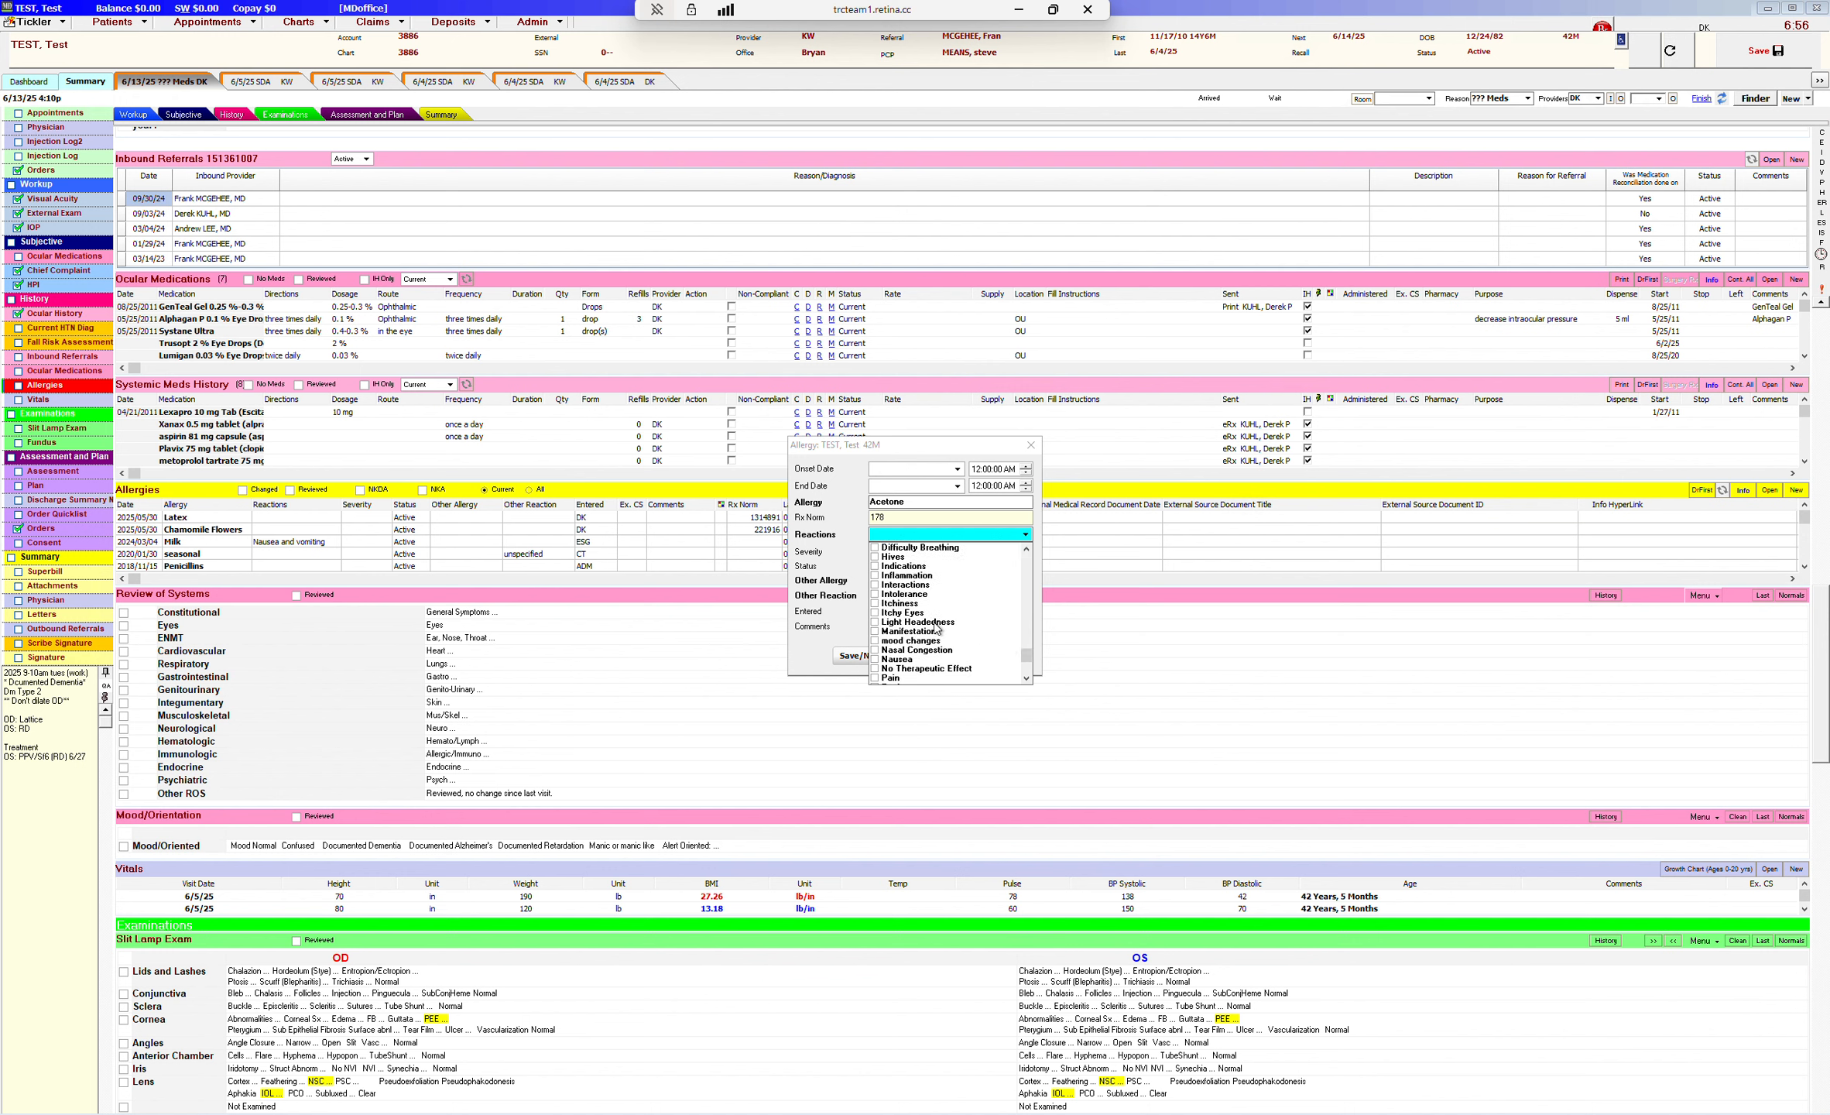
click(918, 613)
click(876, 613)
click(852, 625)
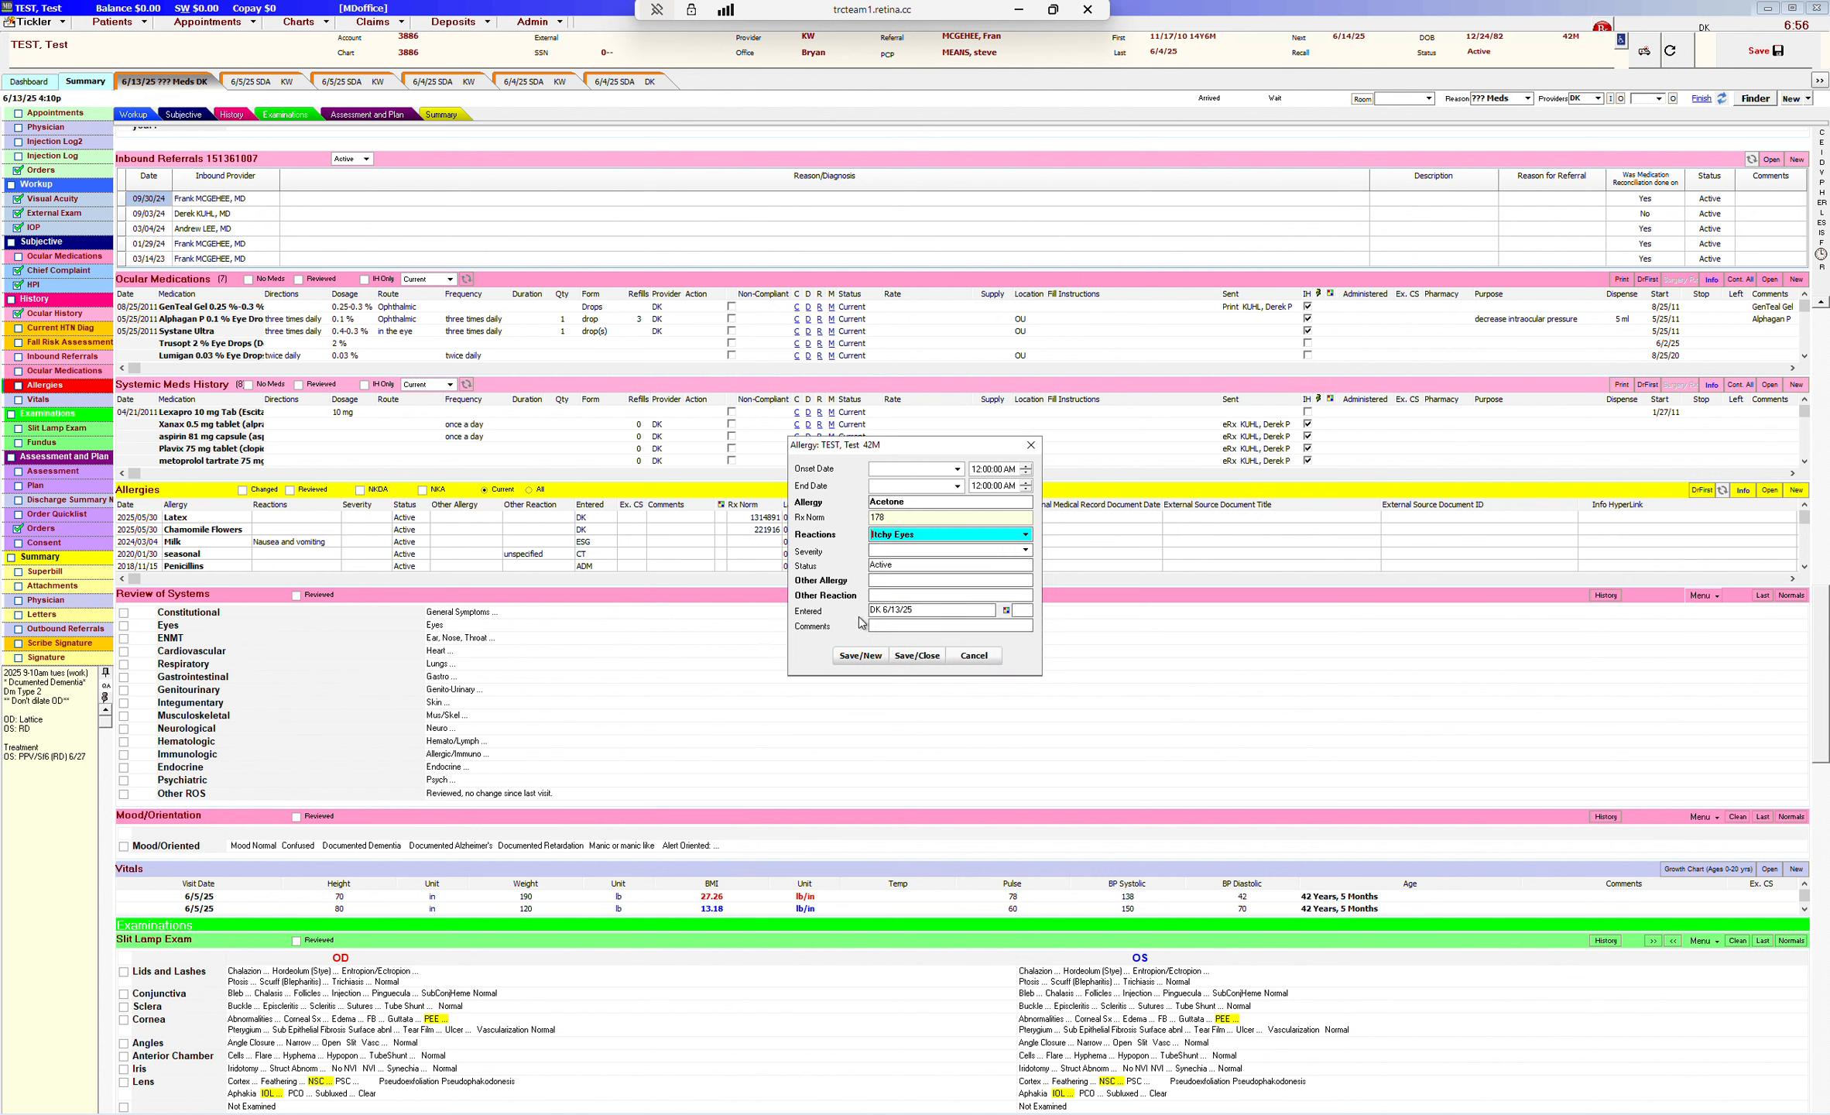
click(875, 656)
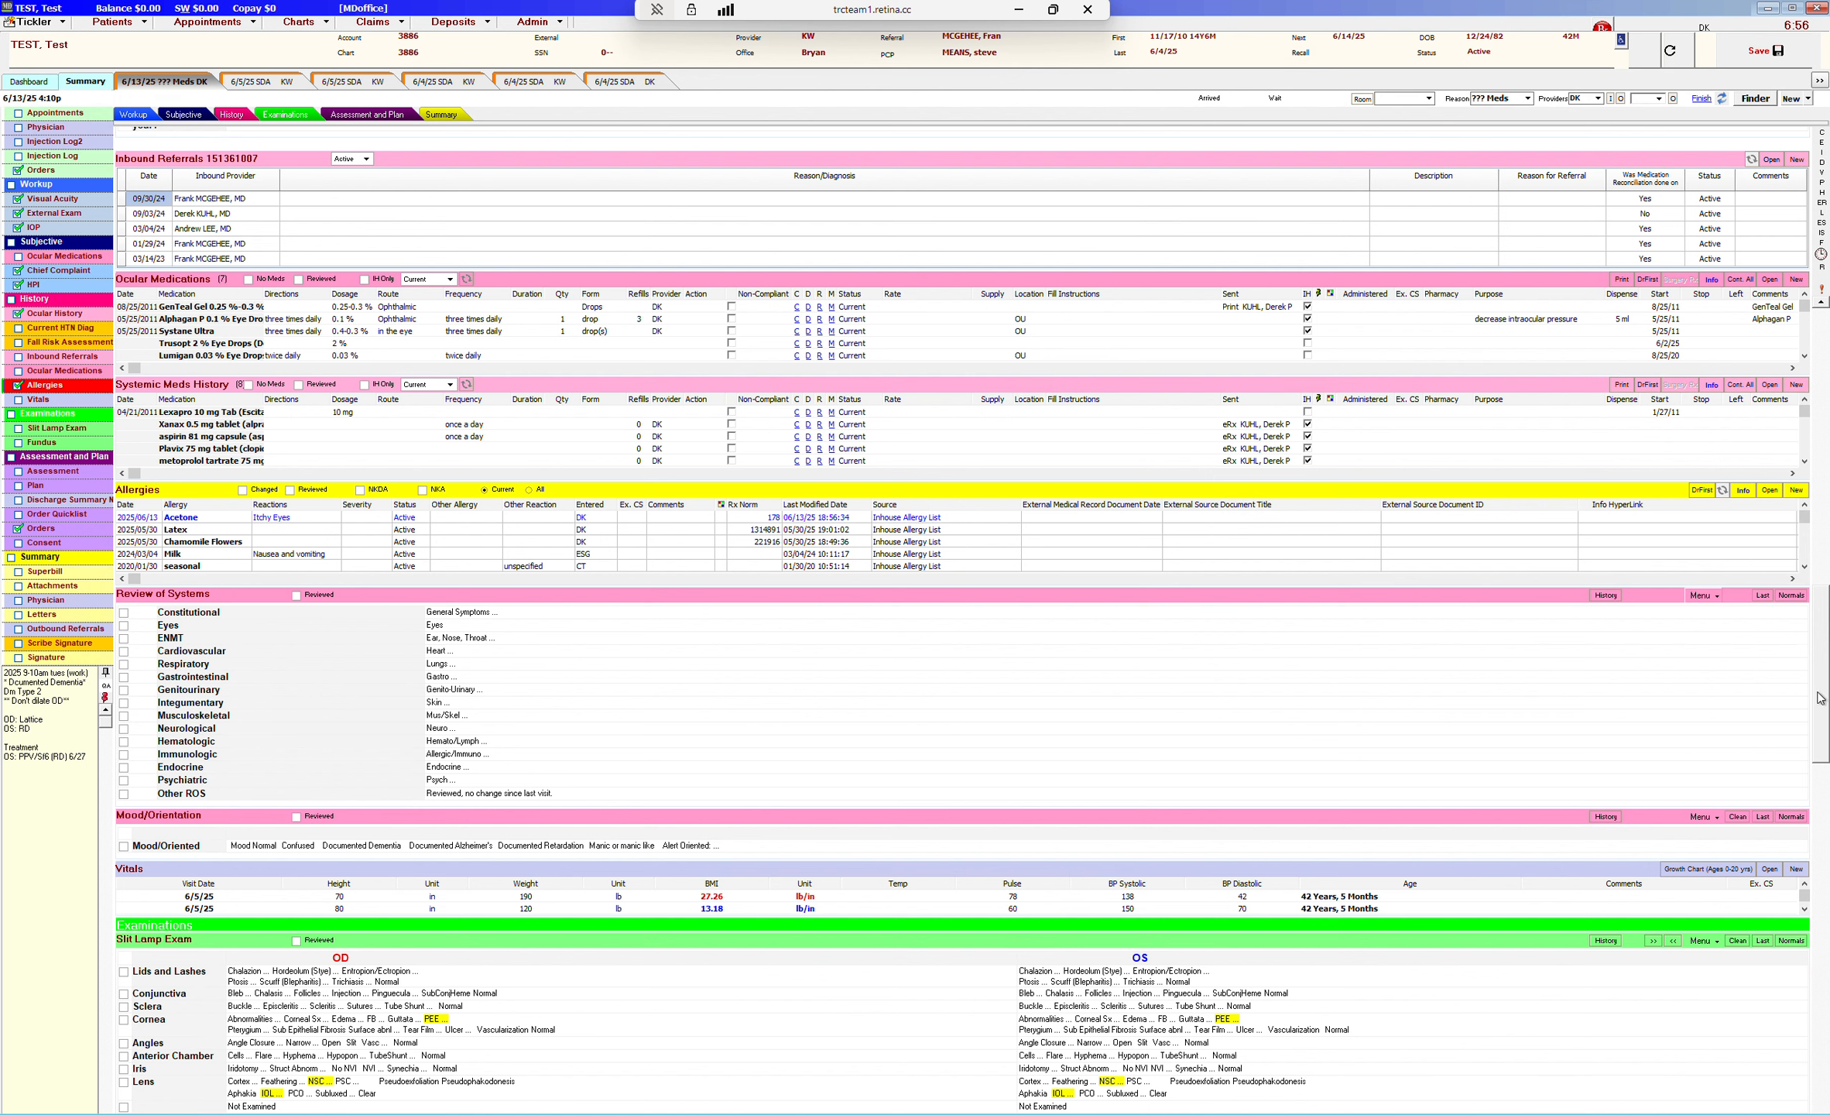
In the Review of Systems, mark Eyes as see ocular exam and set Respiratory to Lungs shortness of breath
scroll(1822, 712, down, 1)
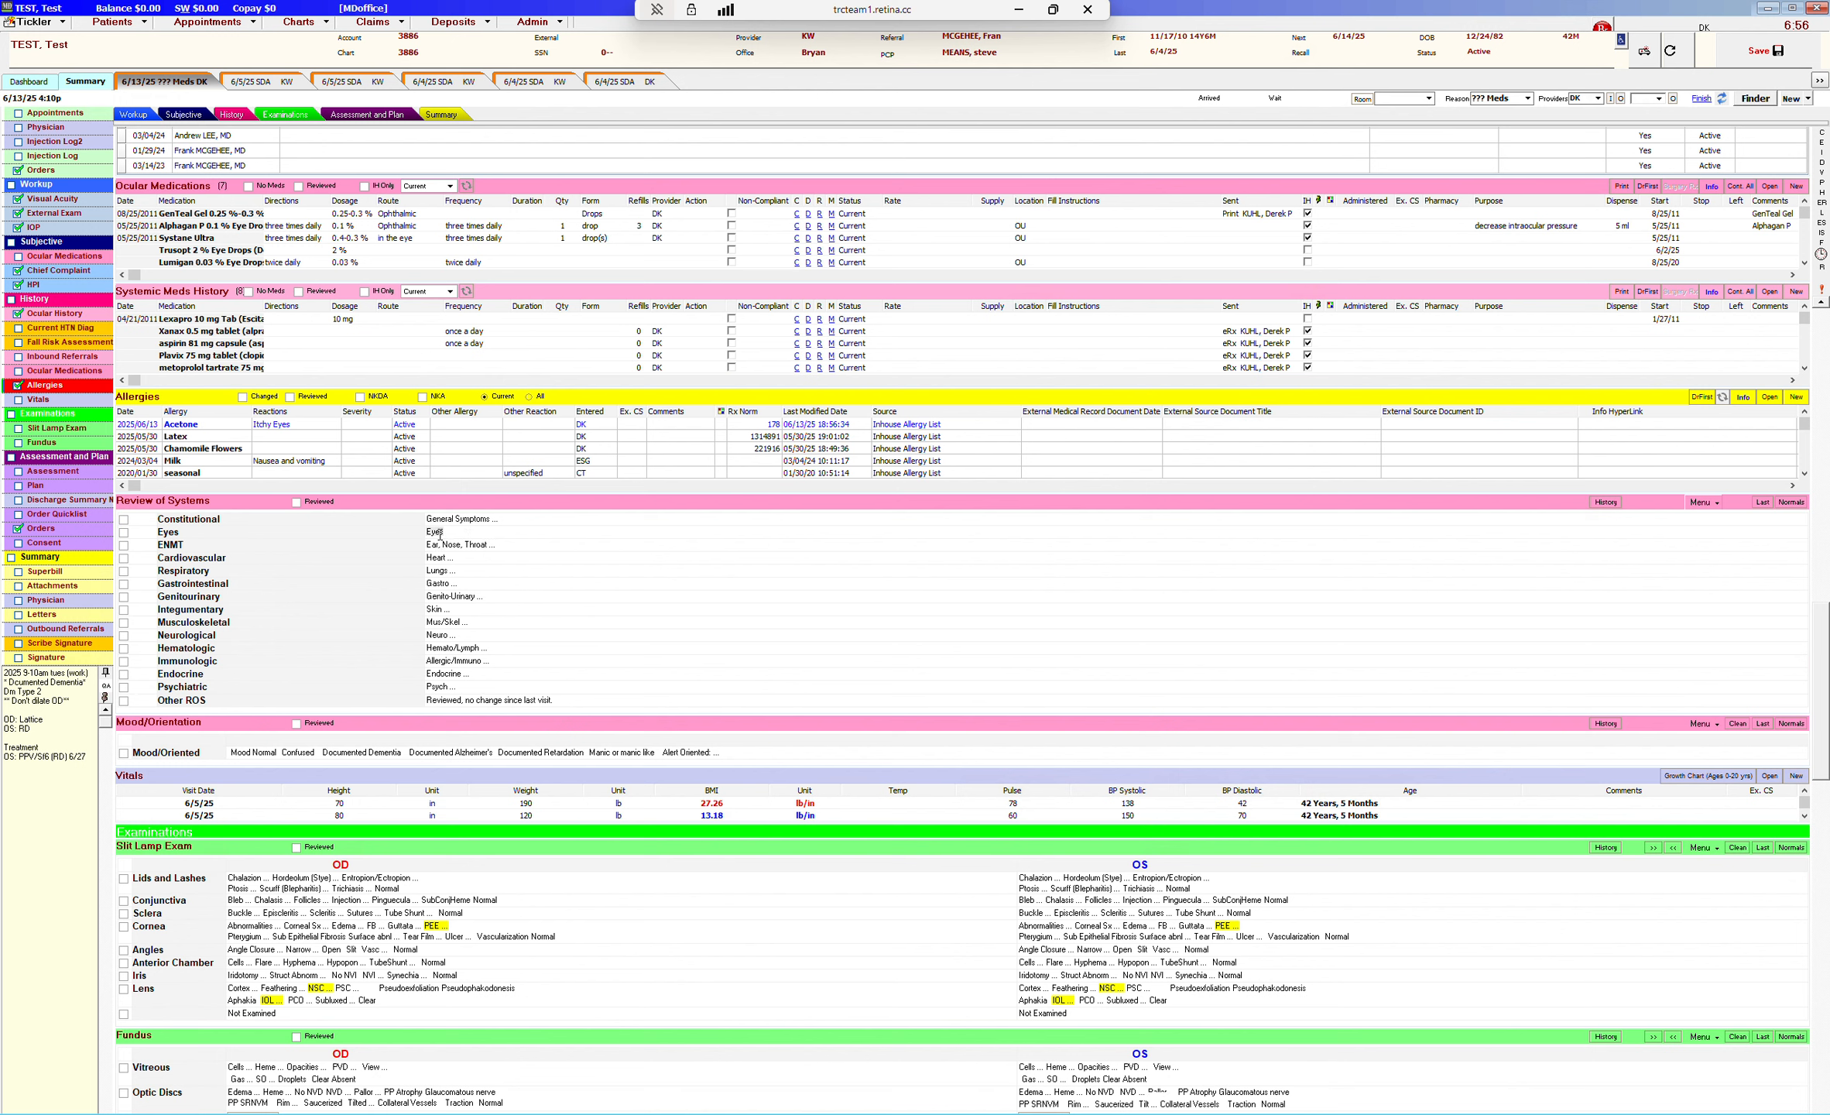
click(438, 534)
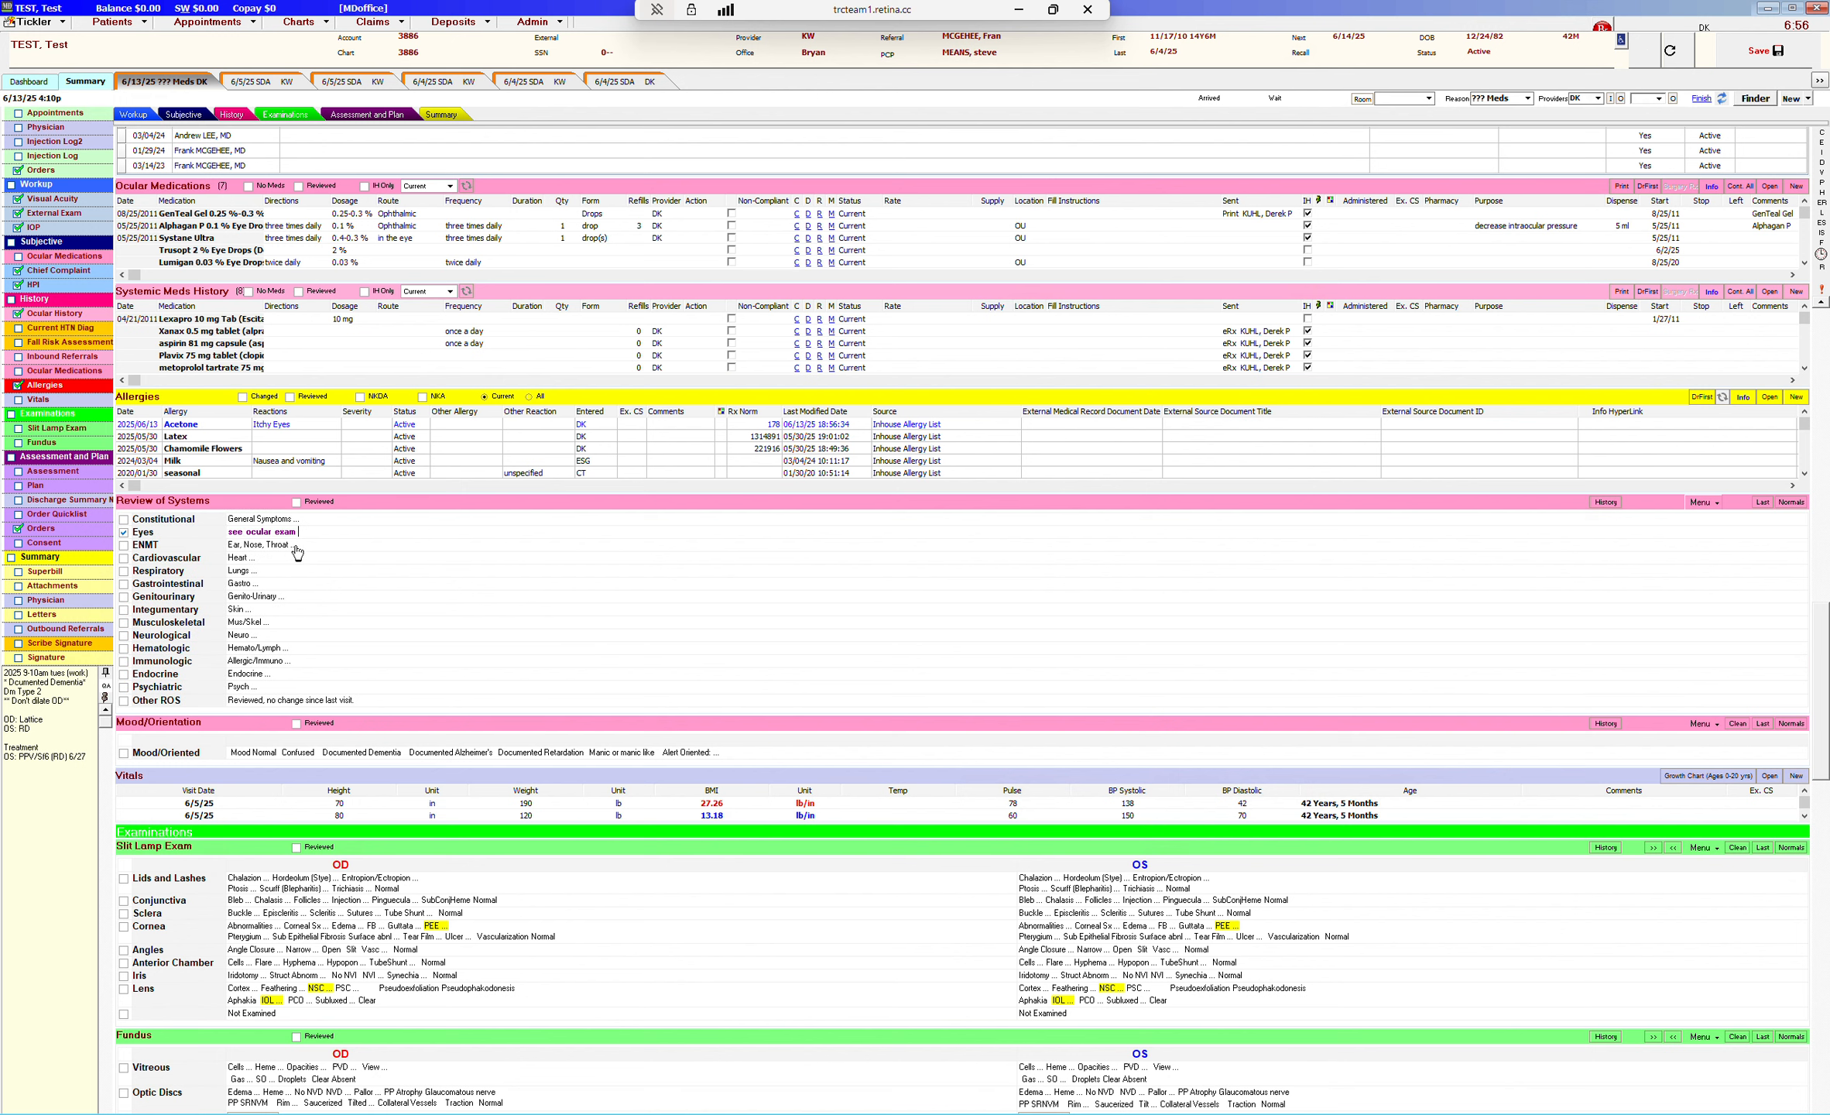
click(246, 572)
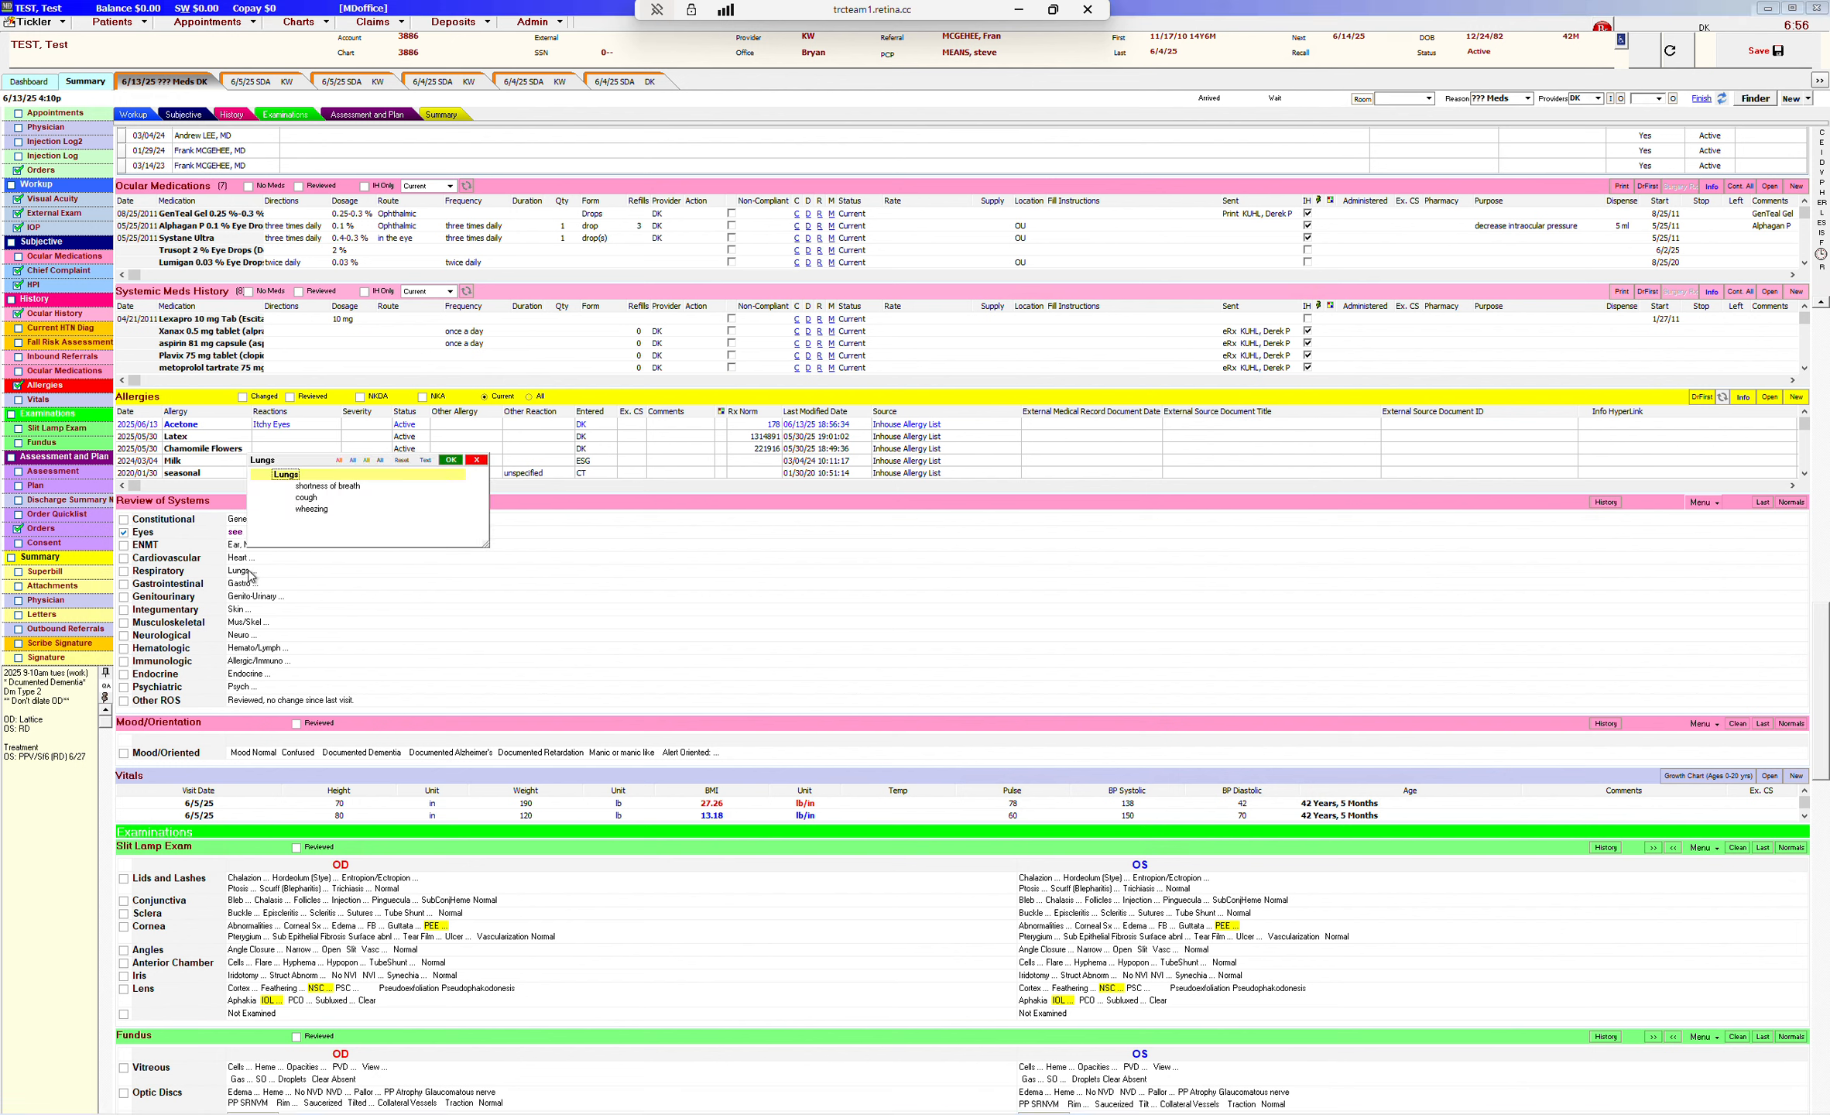
click(317, 487)
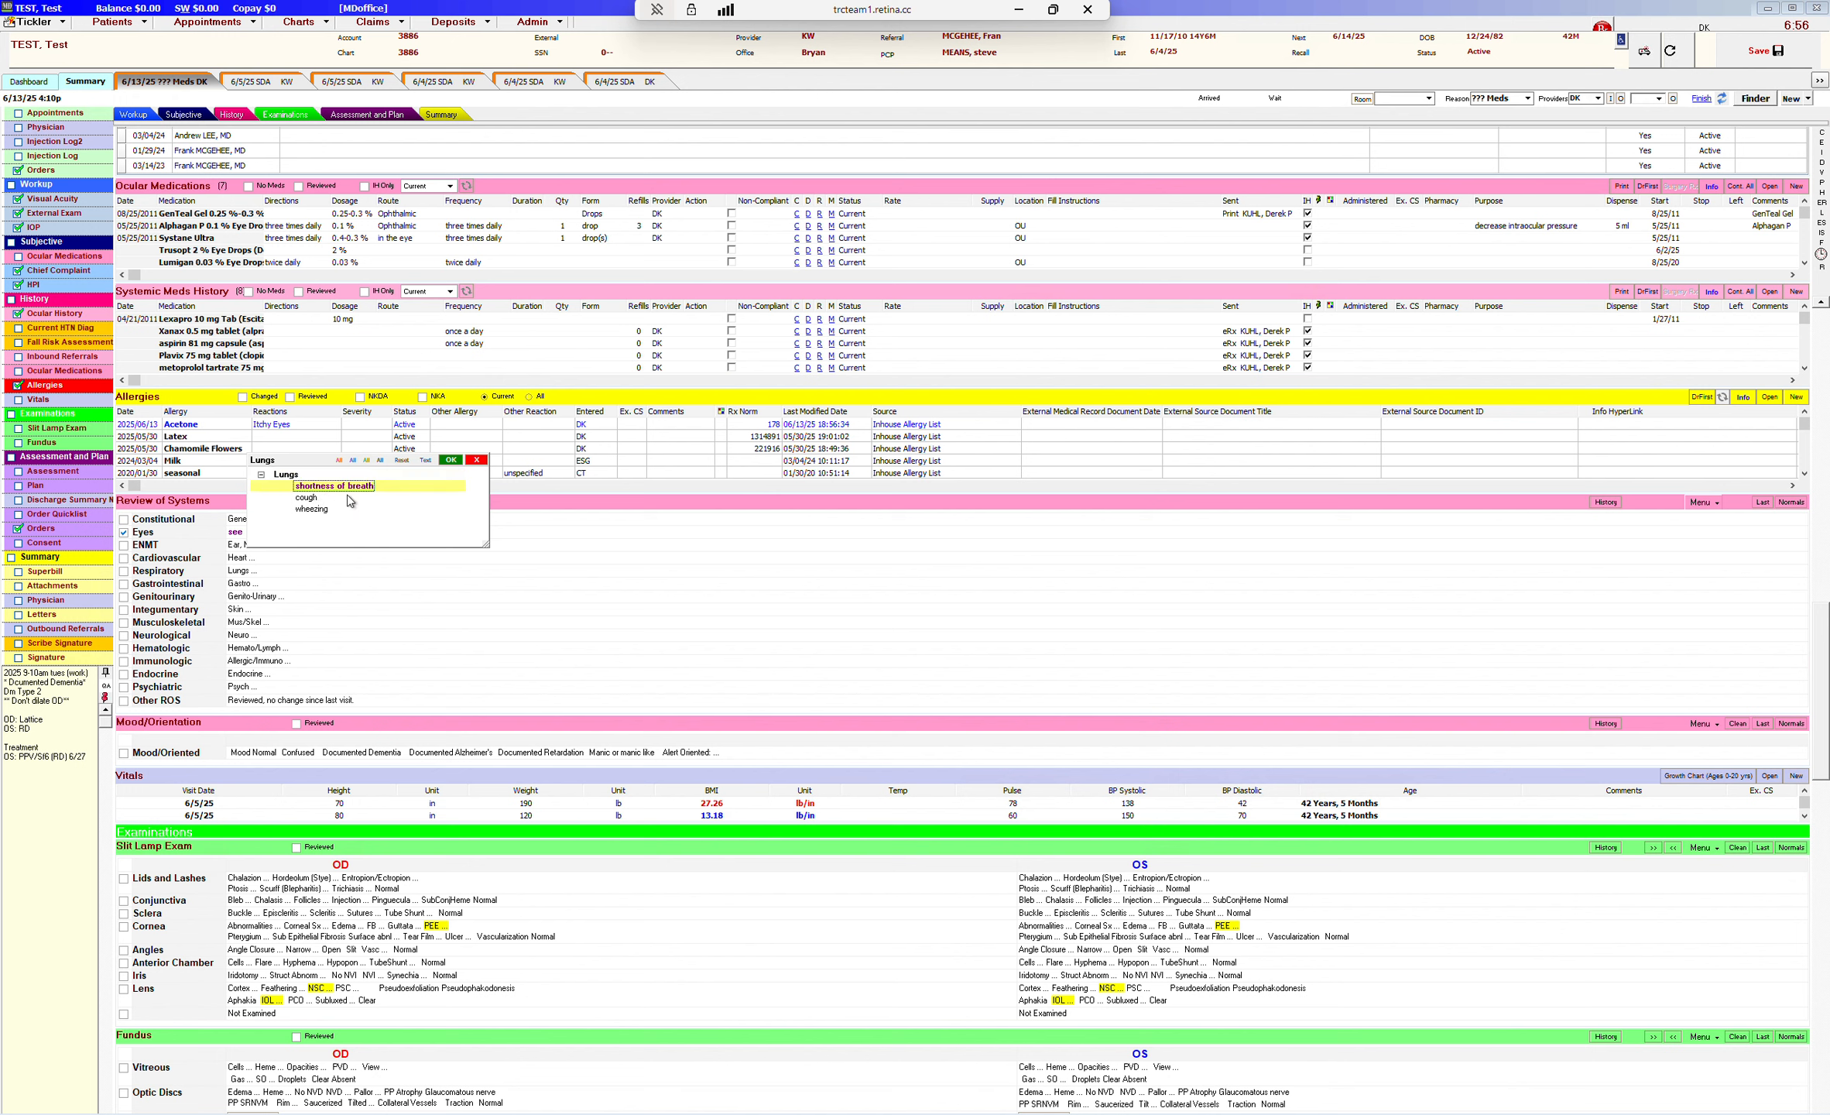
click(452, 461)
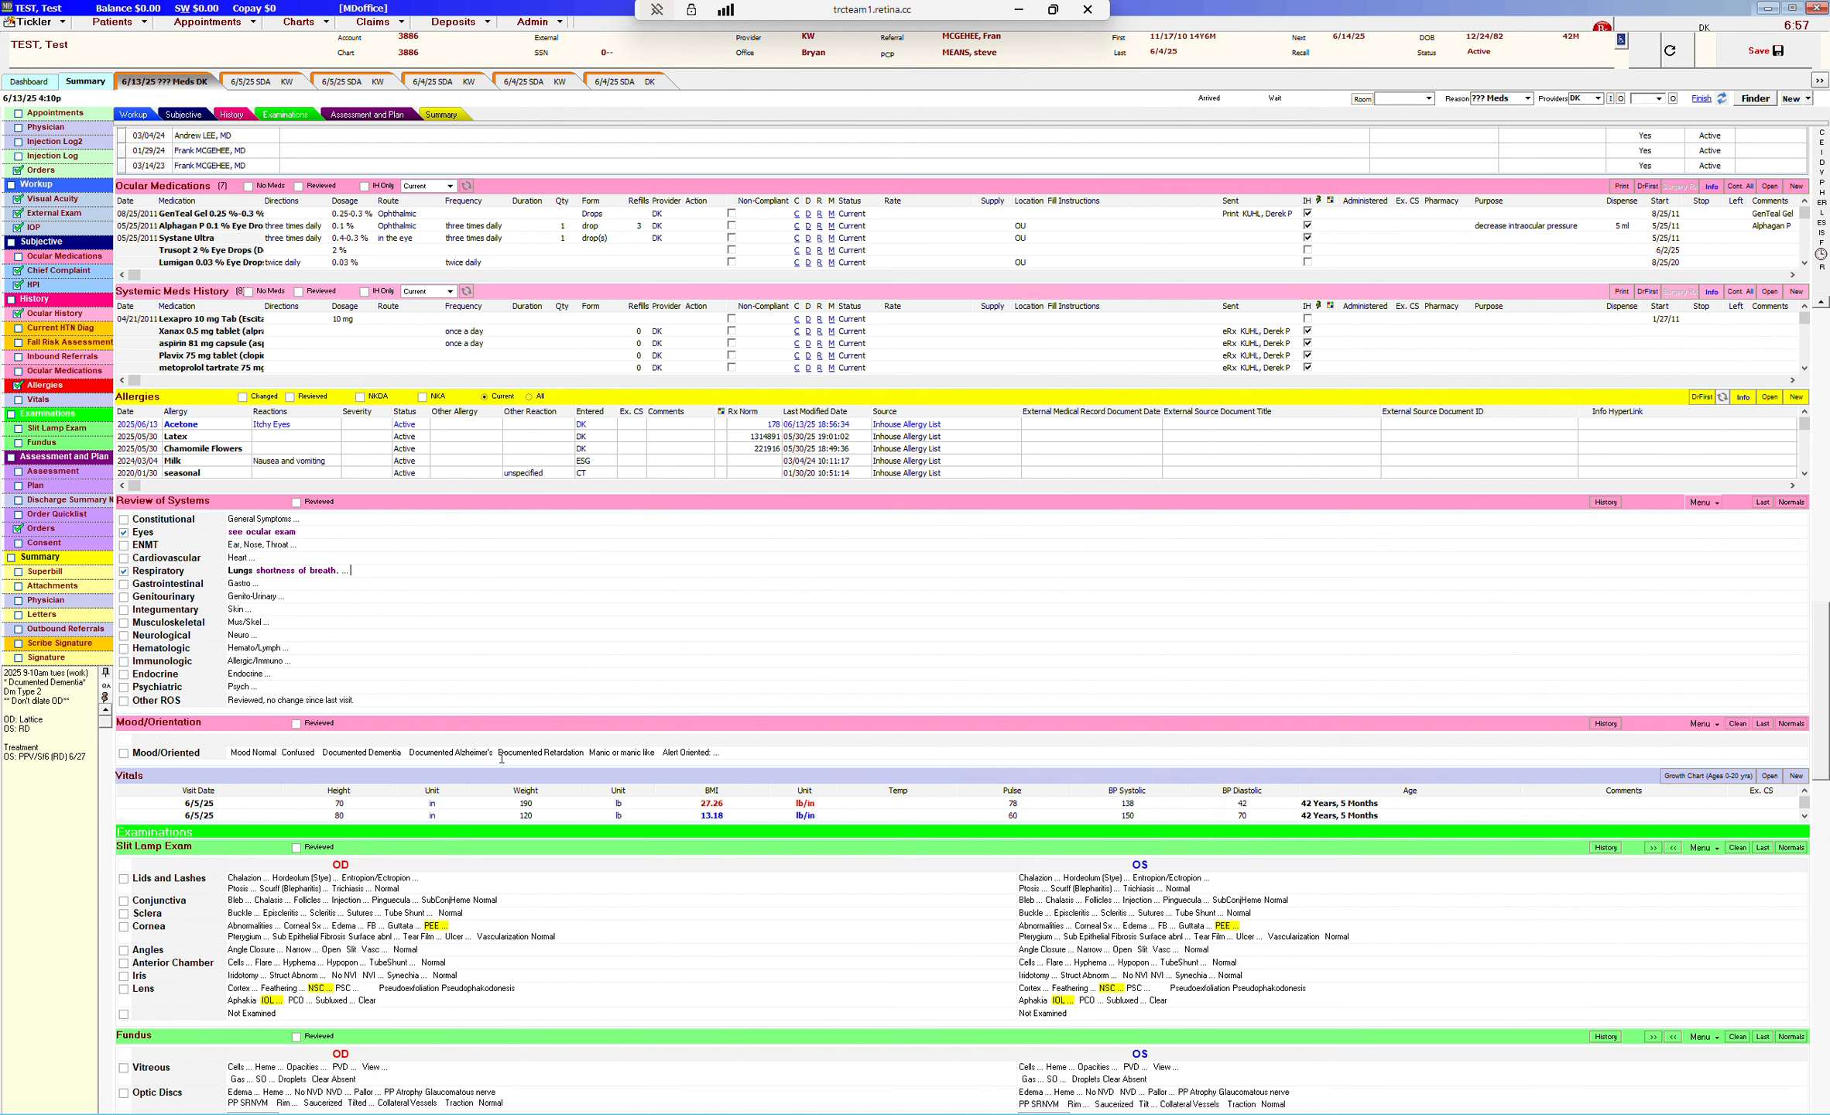
Document the patient's mood and orientation as Mood Normal
click(256, 753)
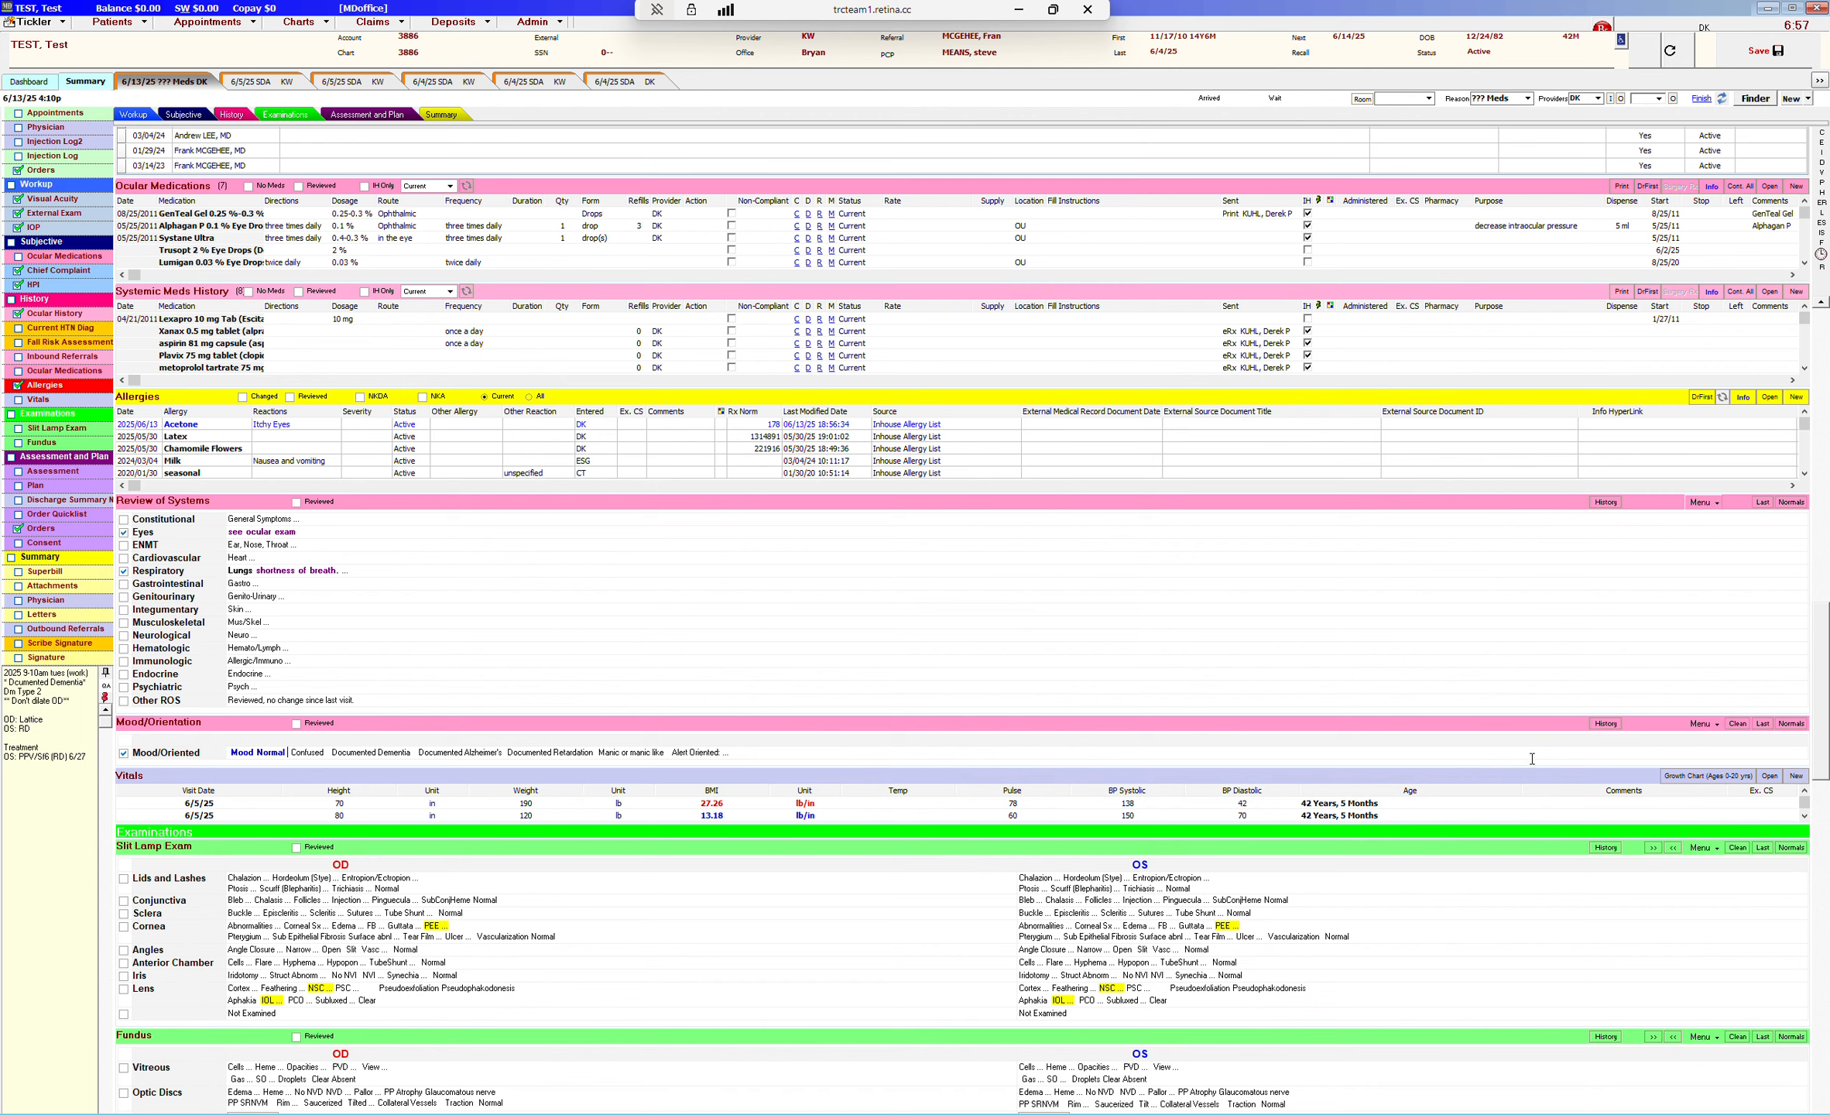
scroll(1815, 758, down, 3)
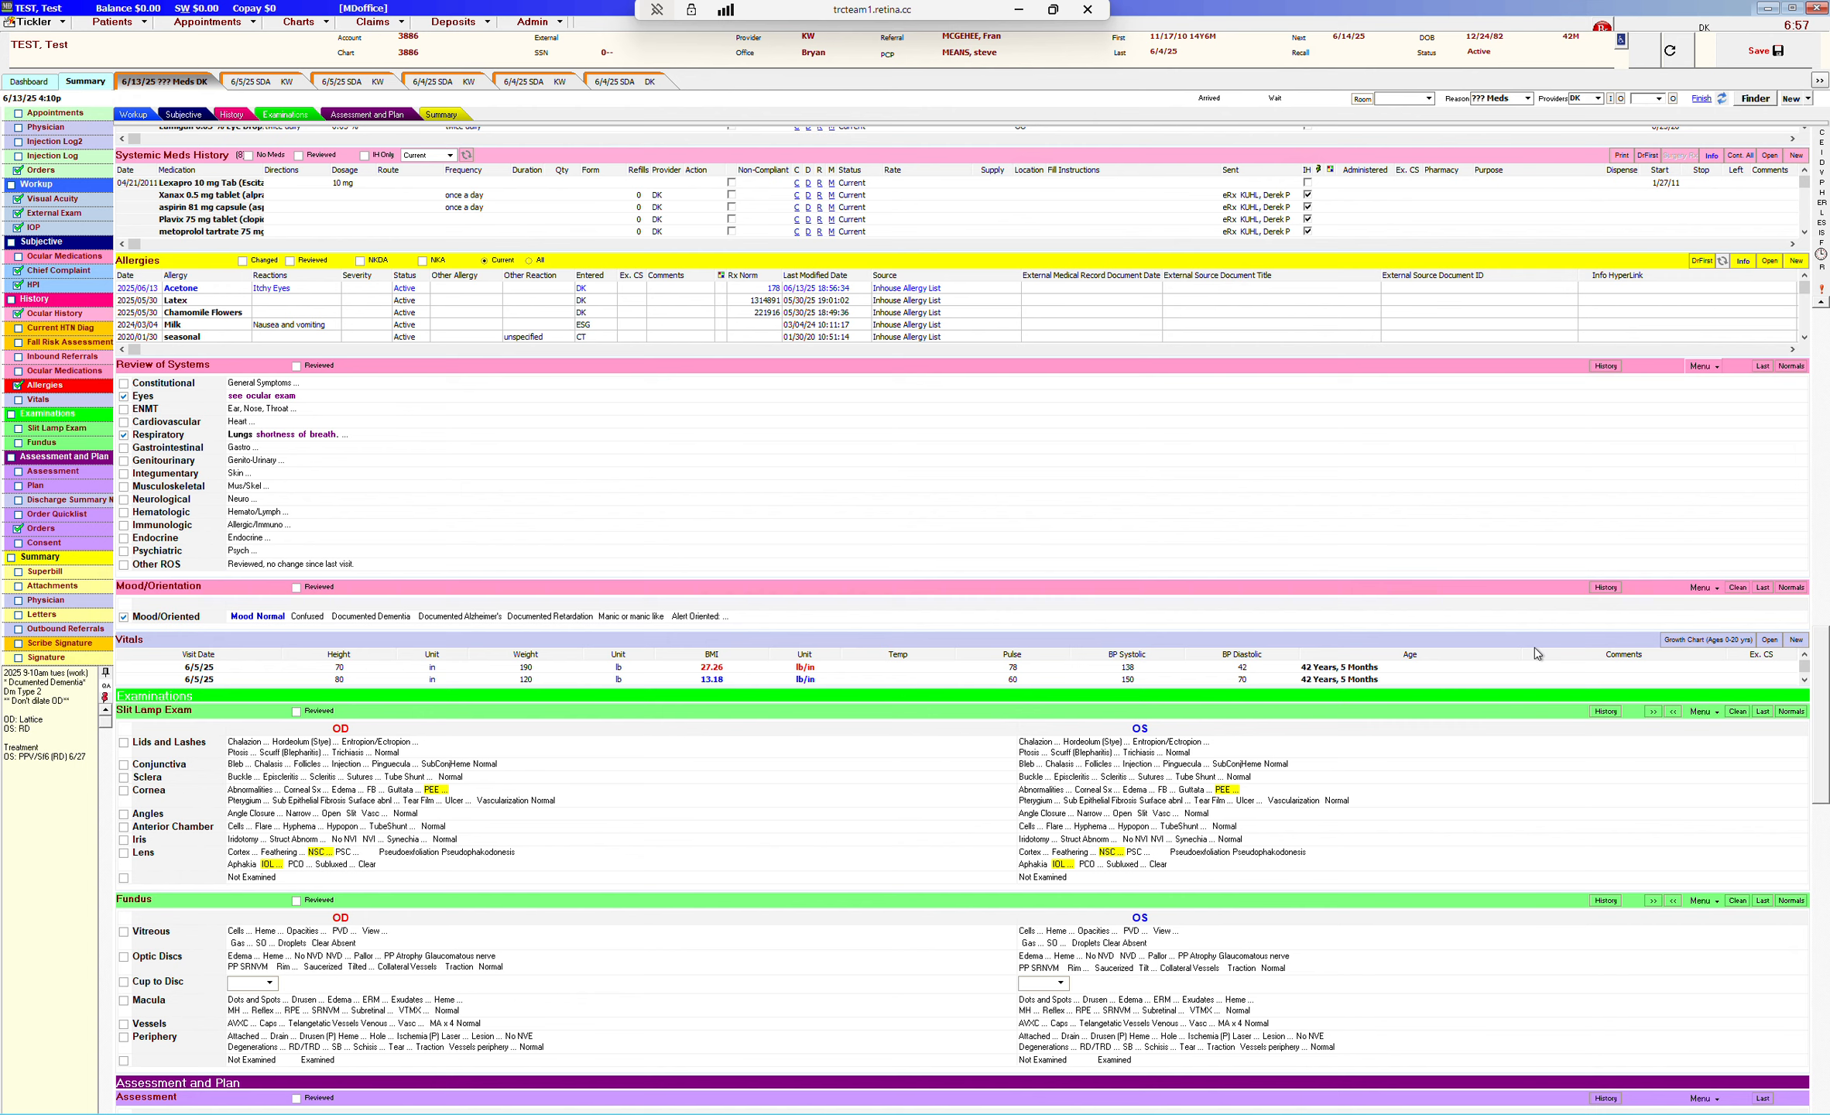
Add a new vitals record with blood pressure 135/78 and pulse rate 56, and save it to the chart
scroll(1823, 650, up, 1)
drag(1825, 650, 1821, 310)
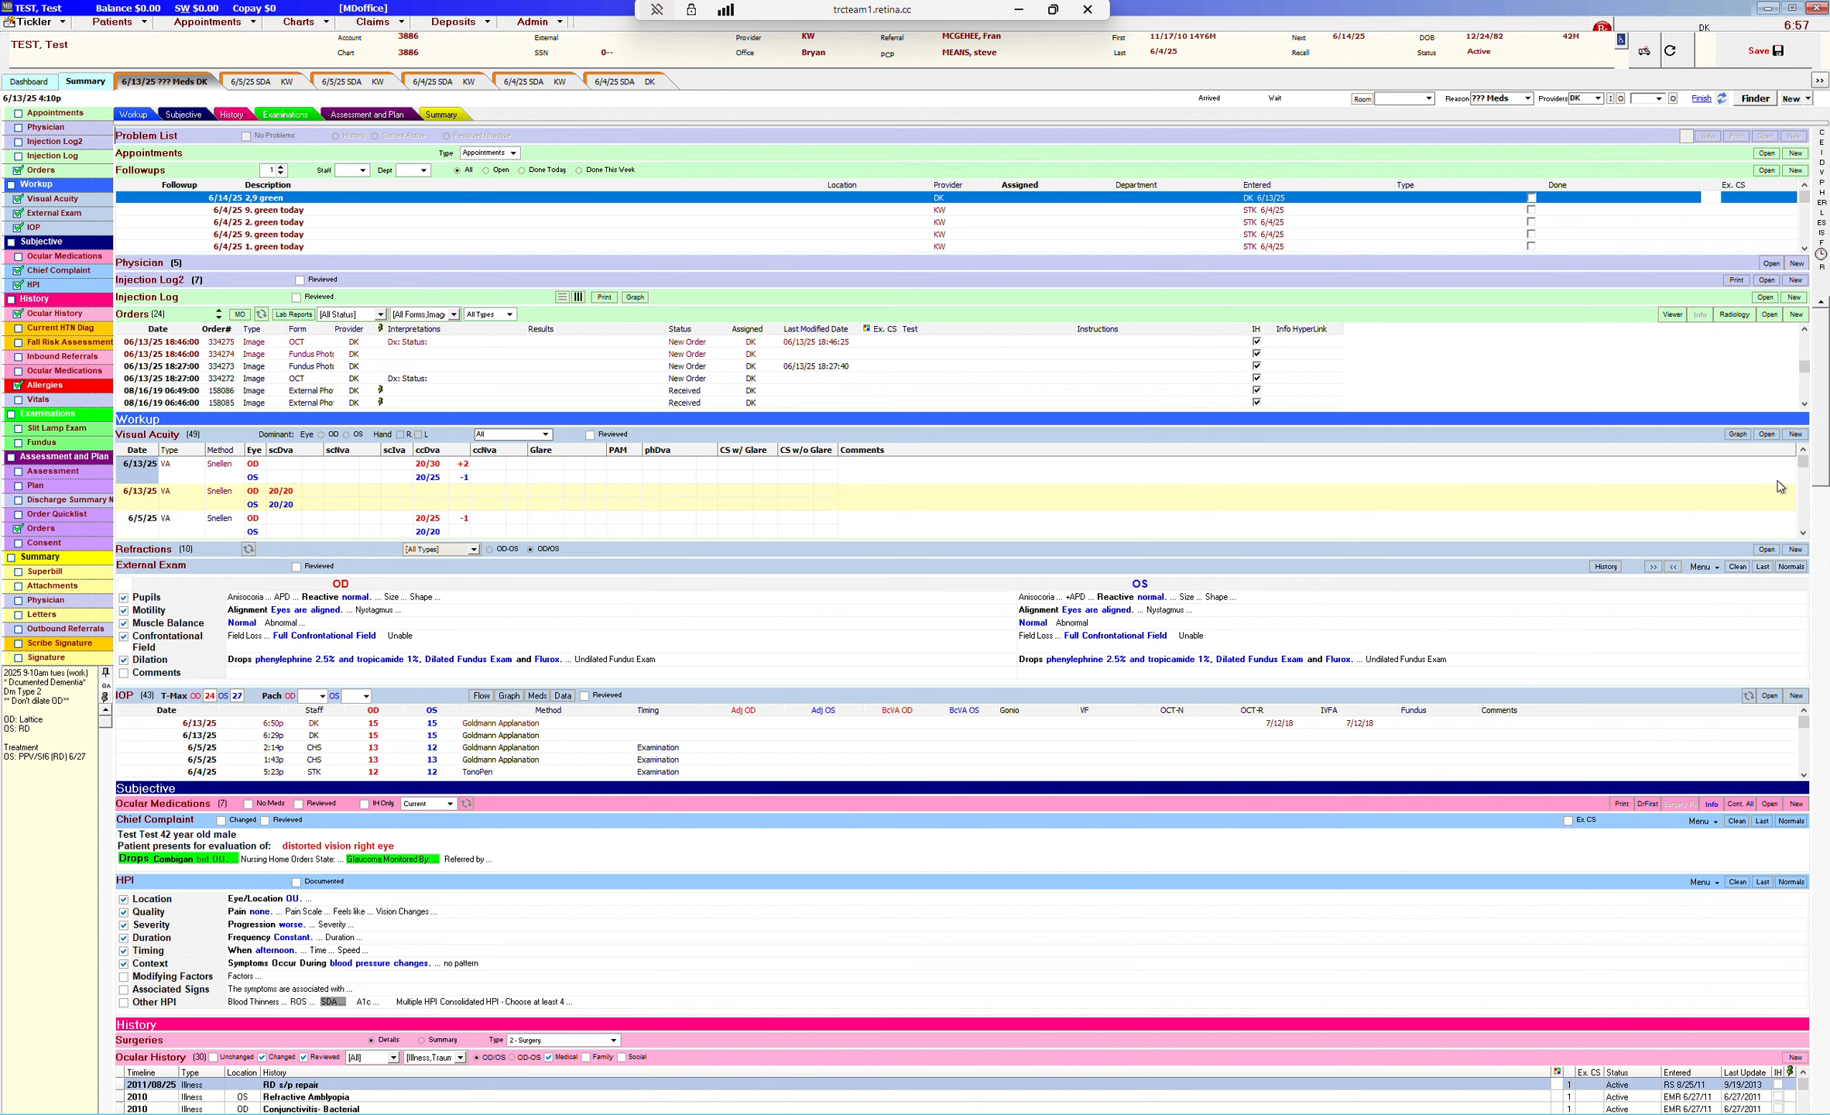
scroll(1825, 480, down, 2)
drag(1825, 480, 1826, 776)
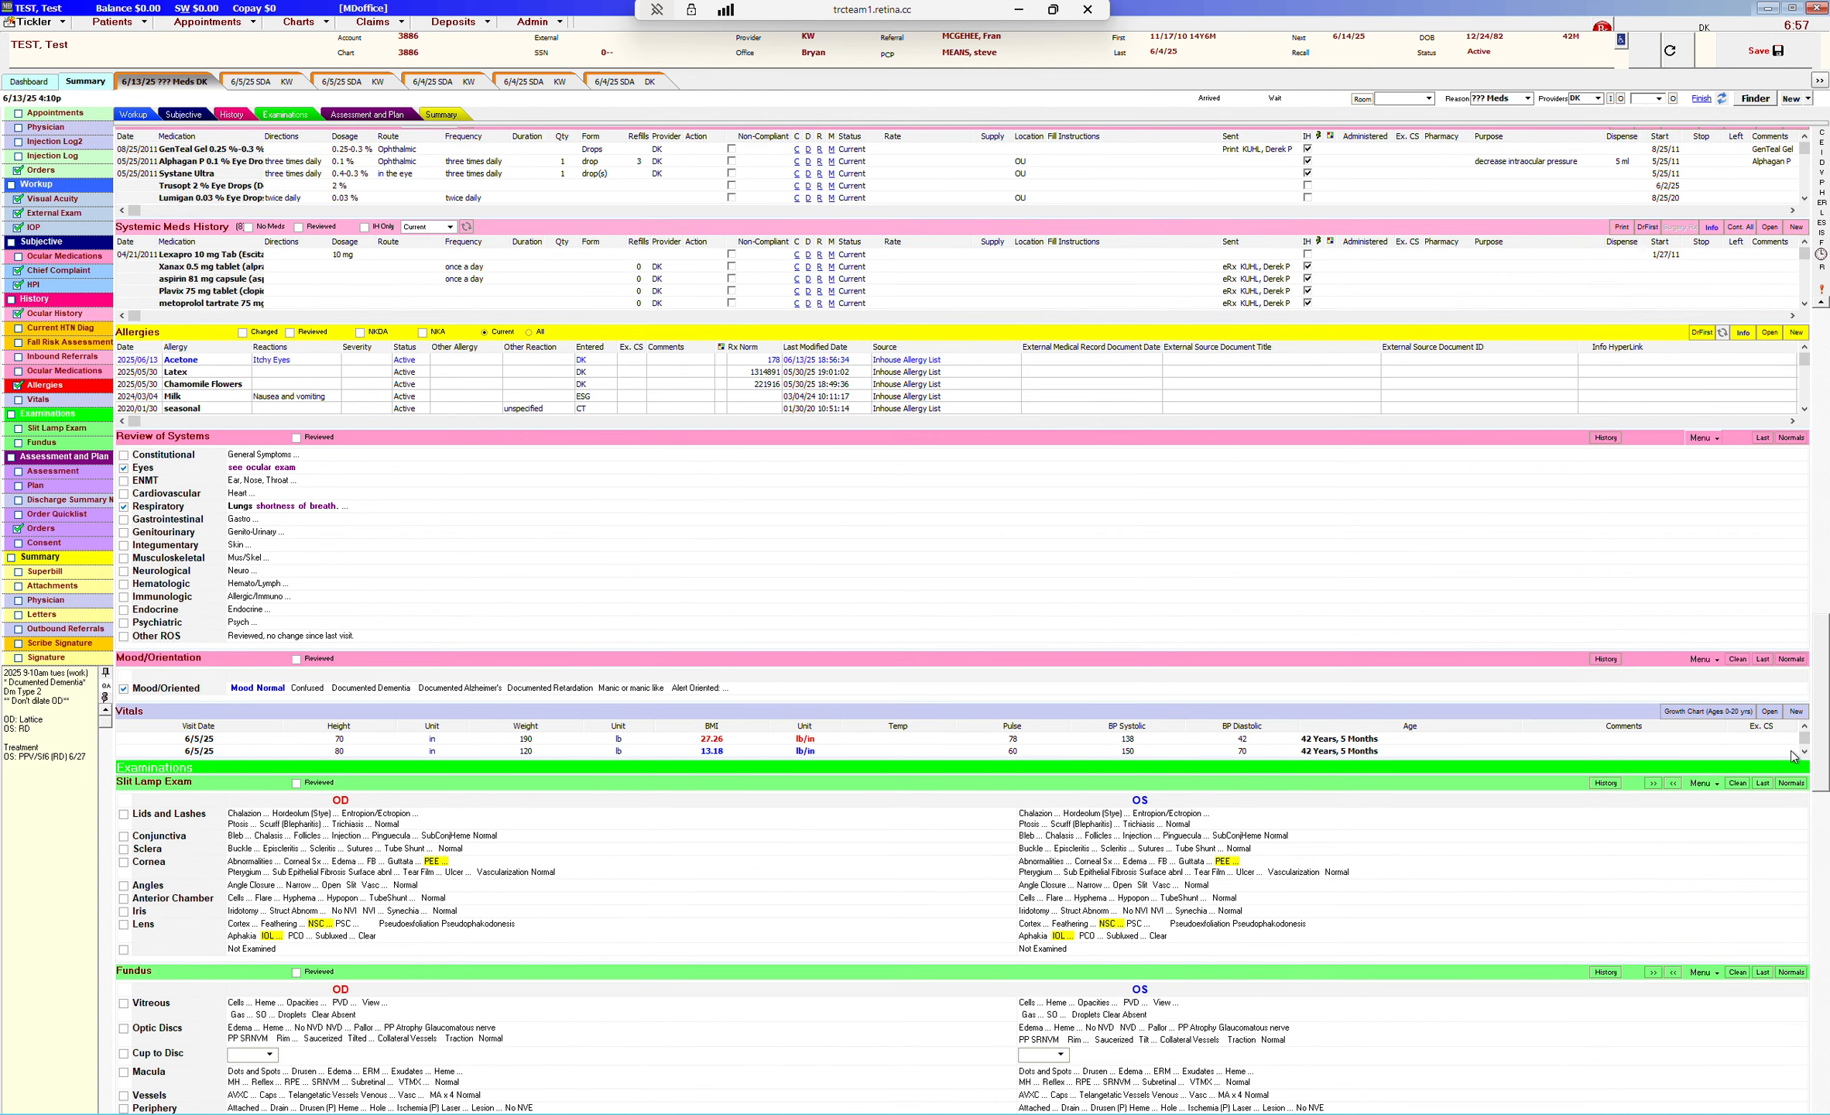
click(1796, 711)
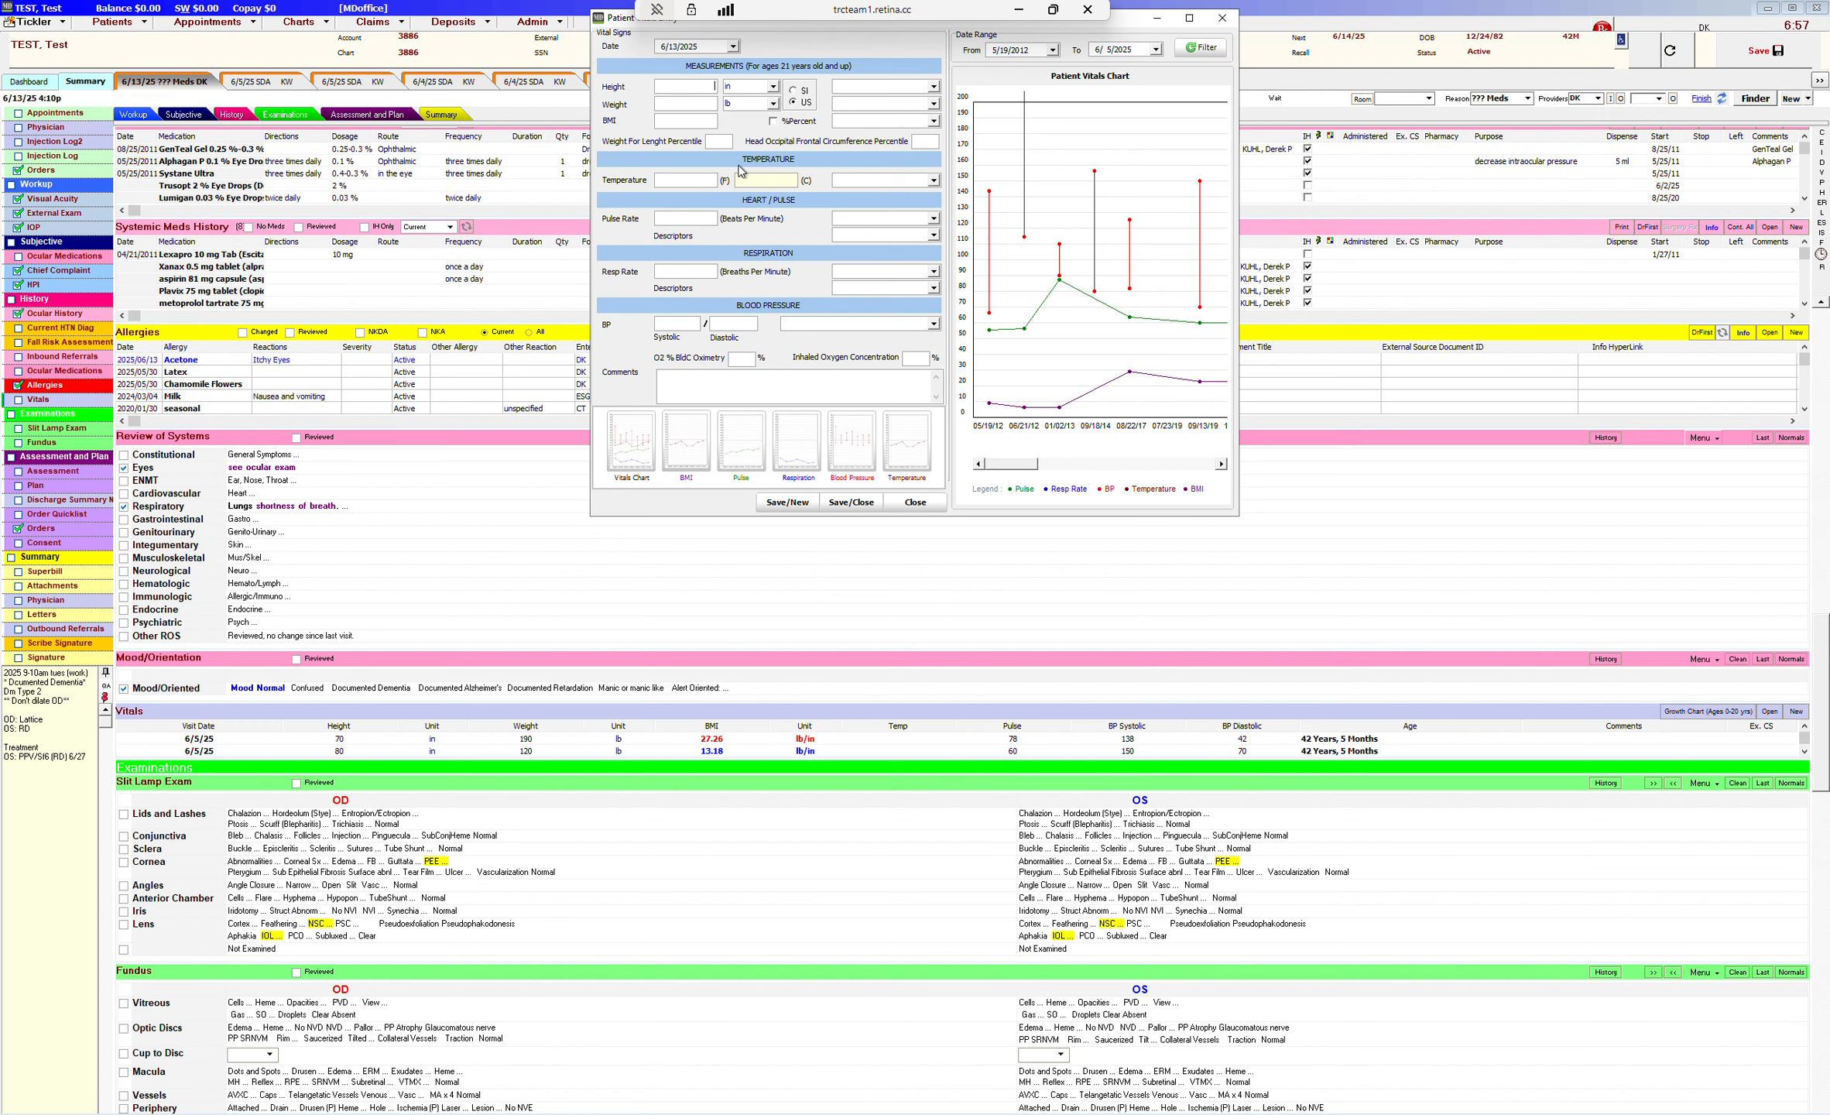
click(699, 323)
text(135)
click(746, 323)
text(75)
click(699, 217)
click(853, 500)
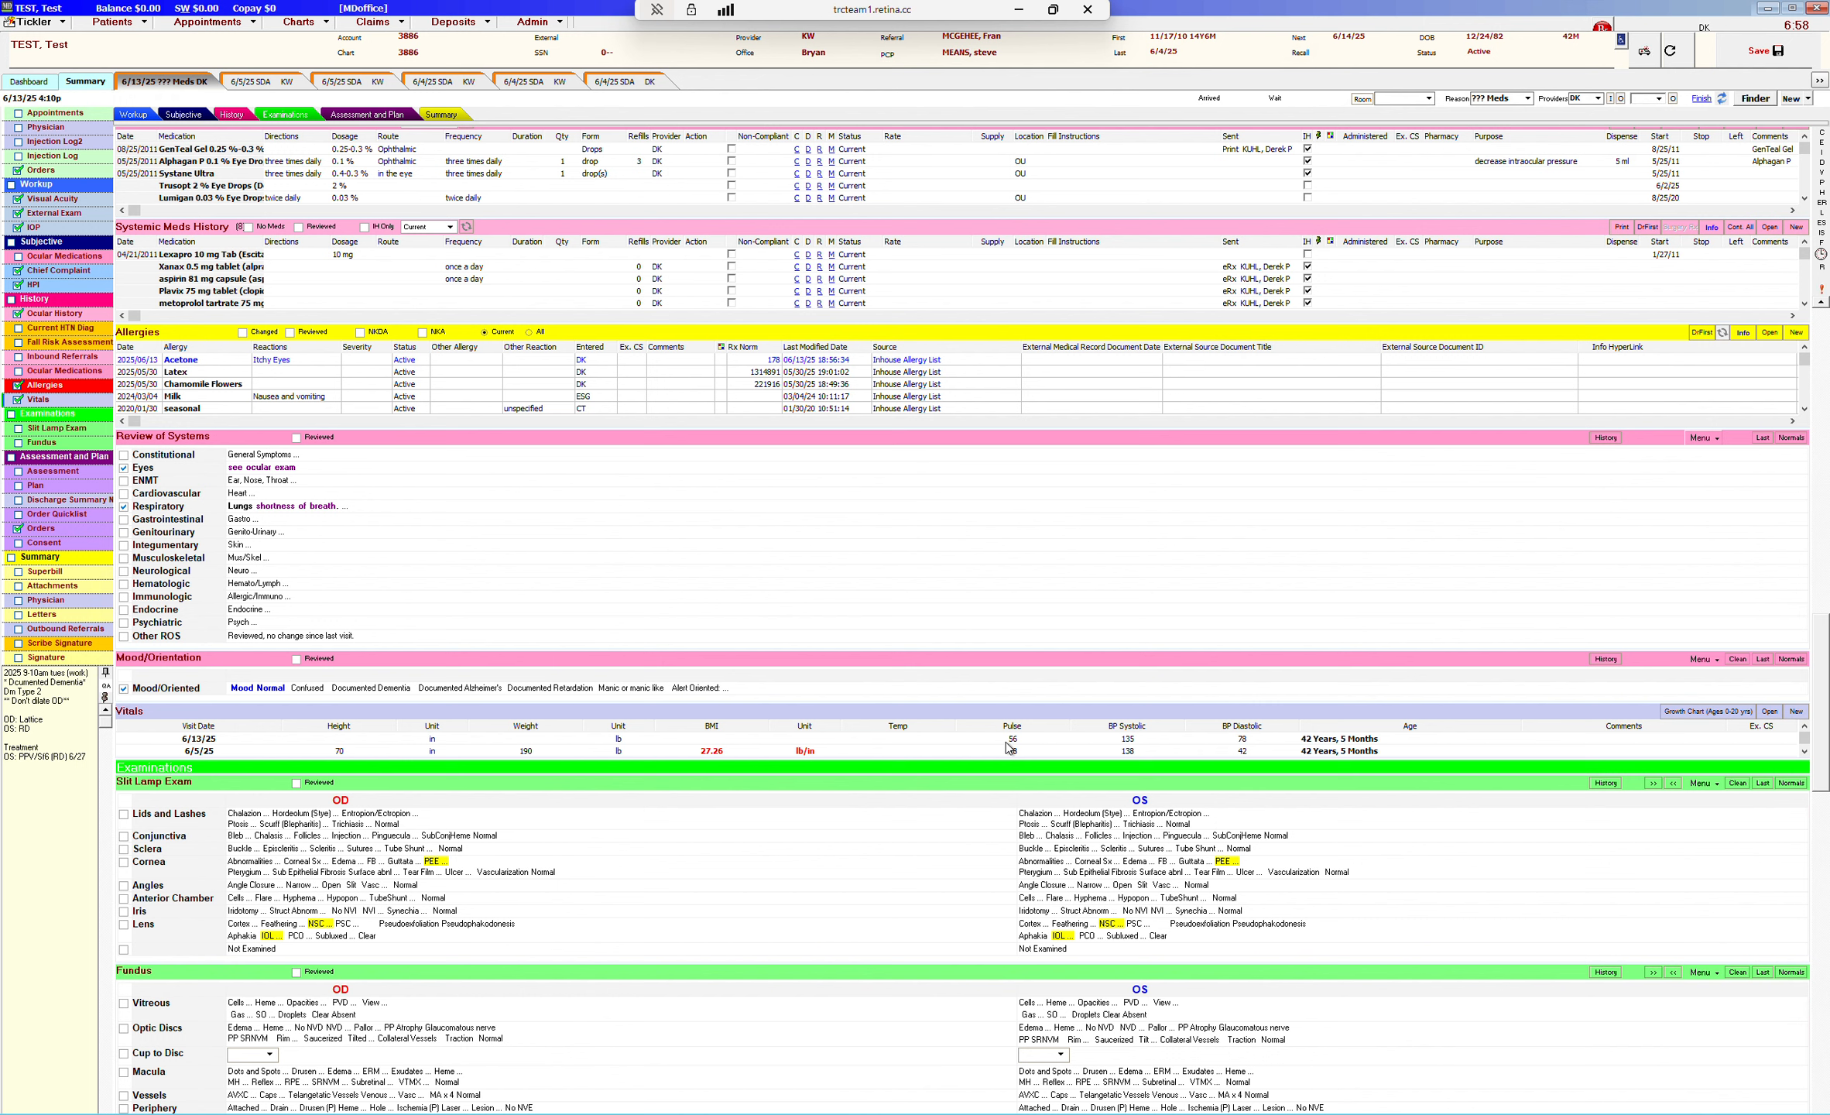
Save the patient's chart and return to the dashboard's patient tracker
click(1746, 54)
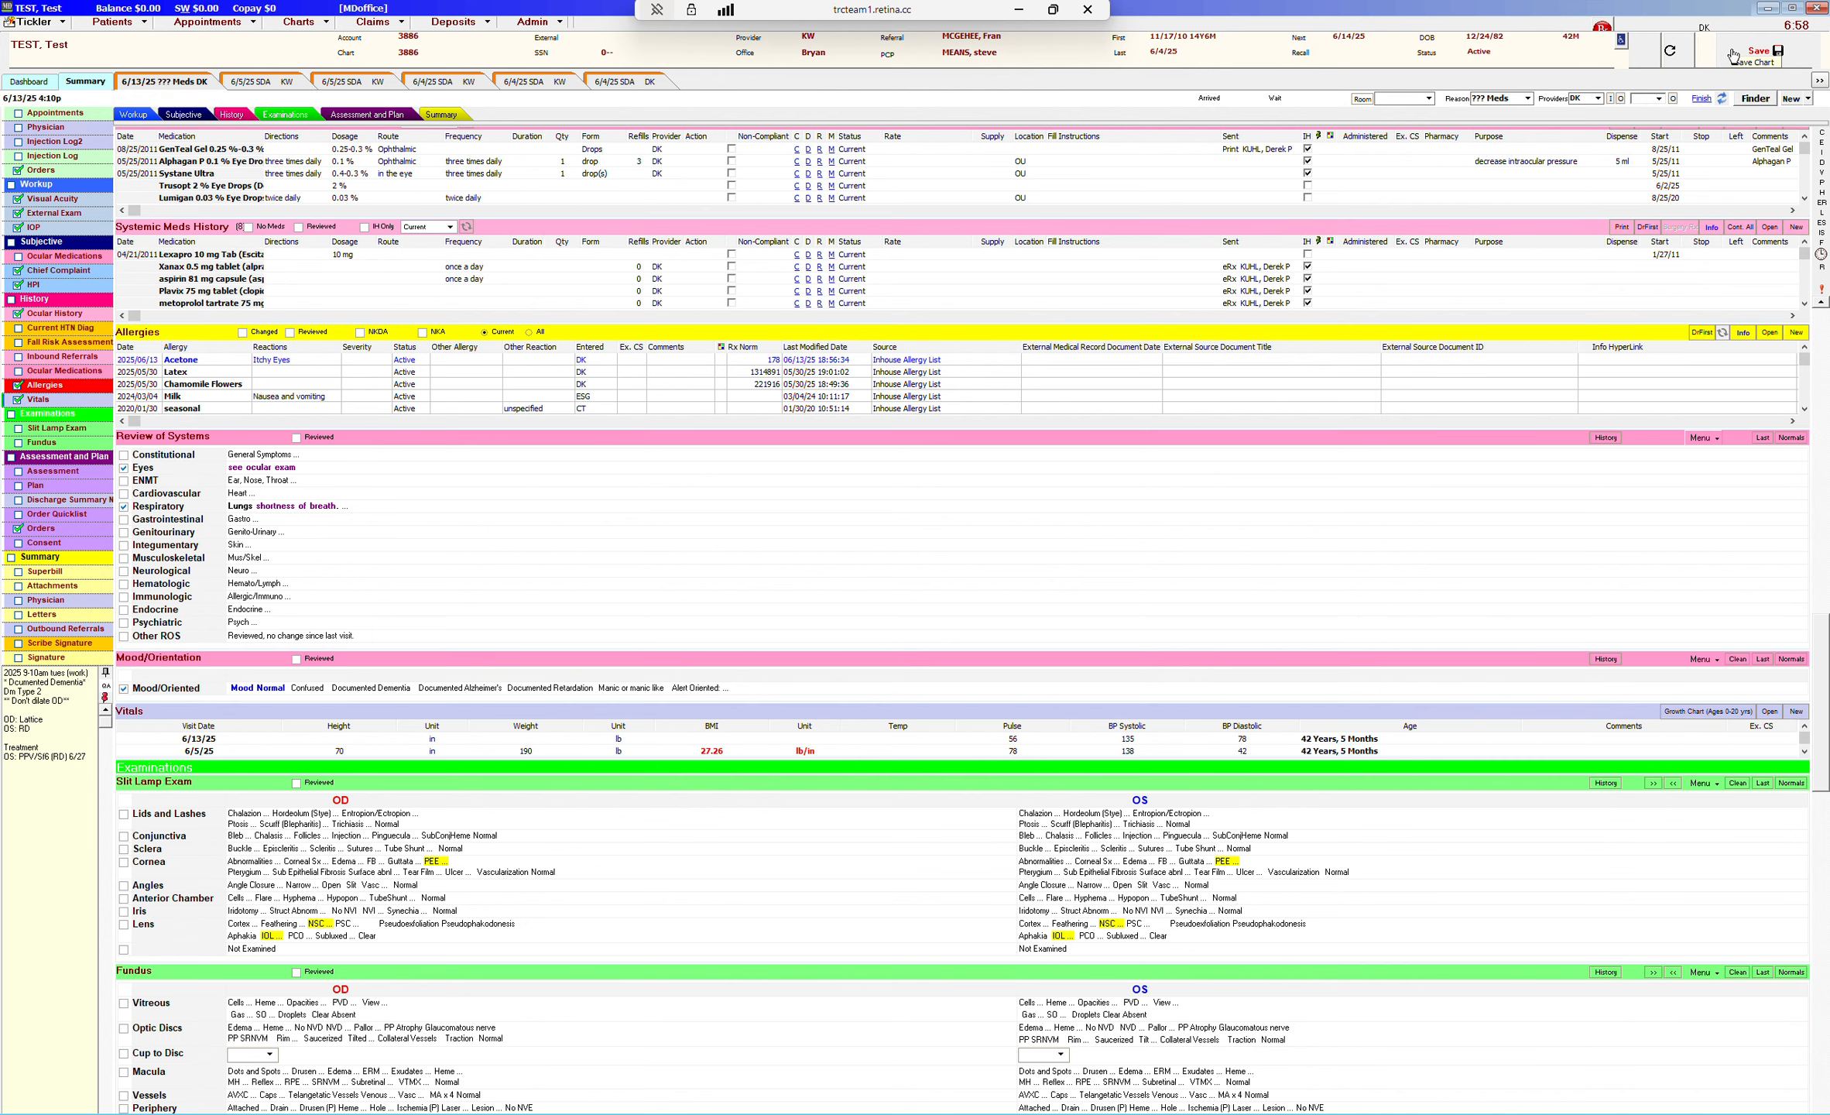
click(44, 81)
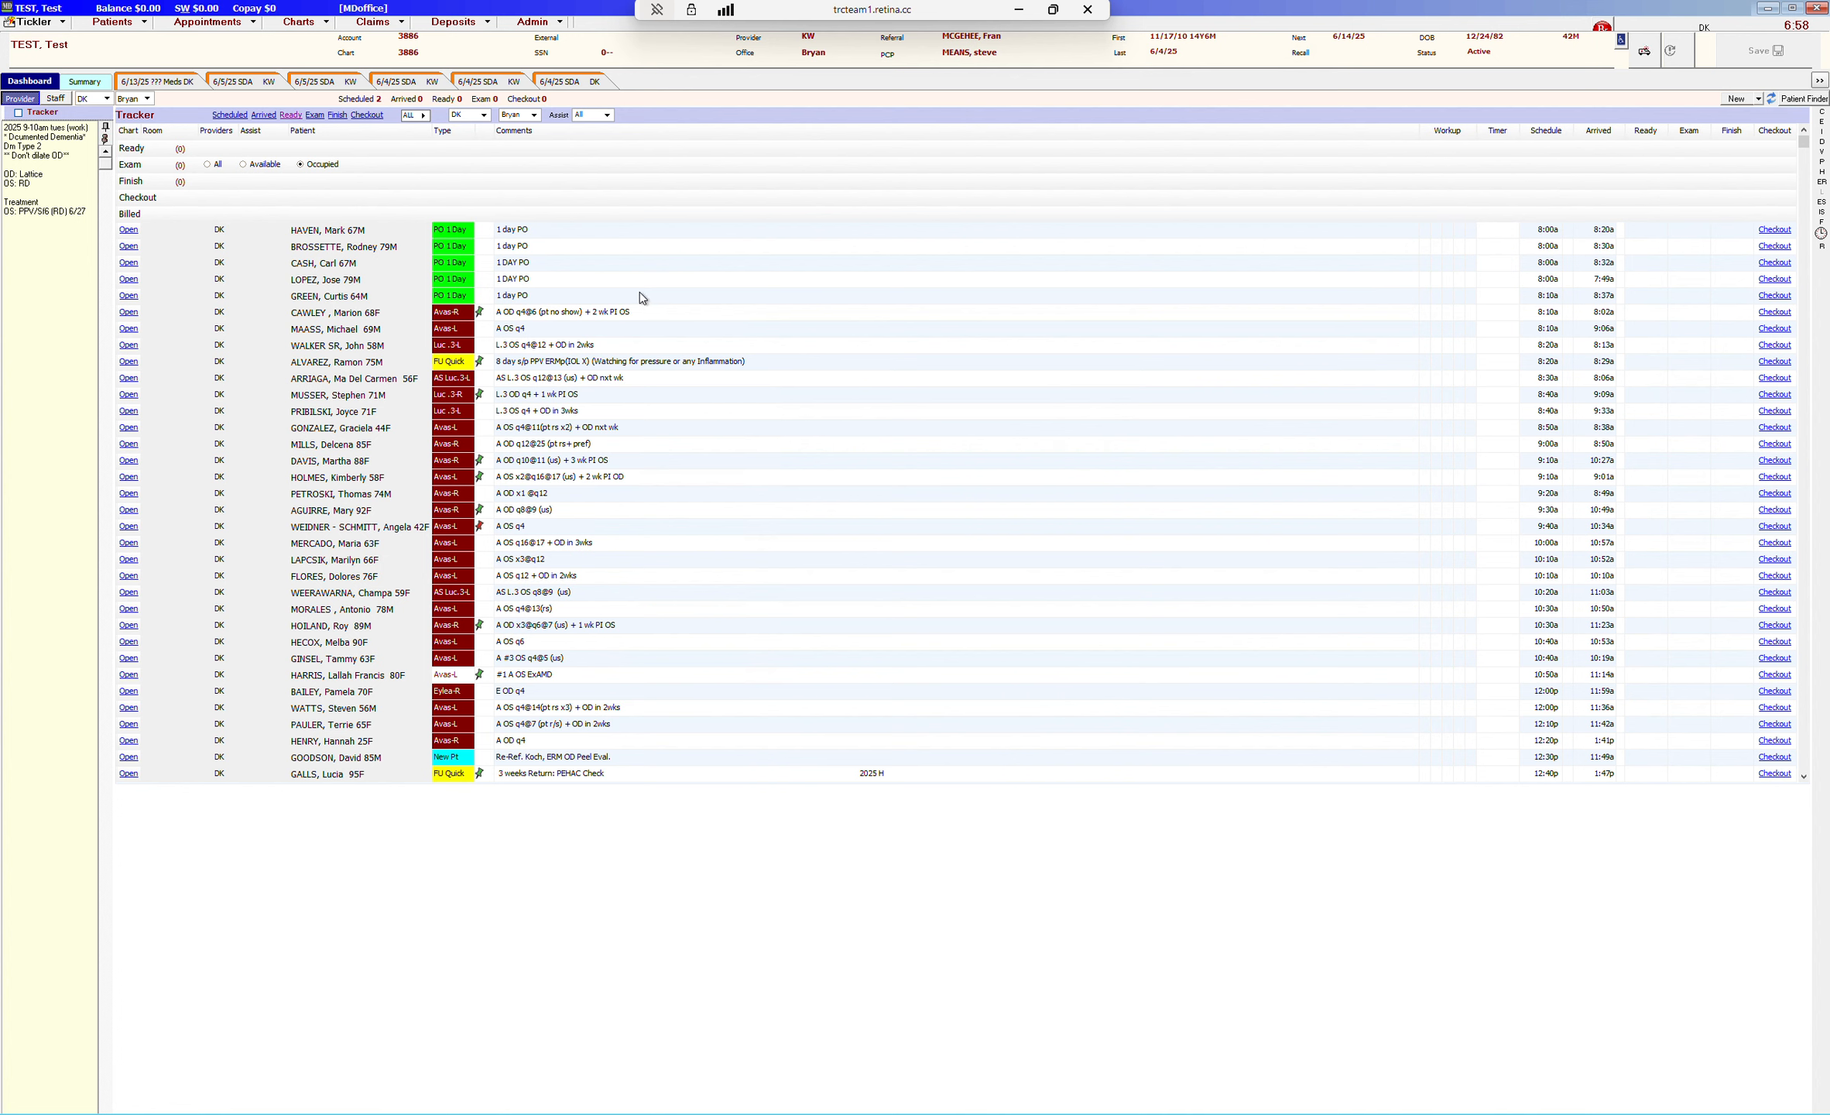
mouse_move(639, 292)
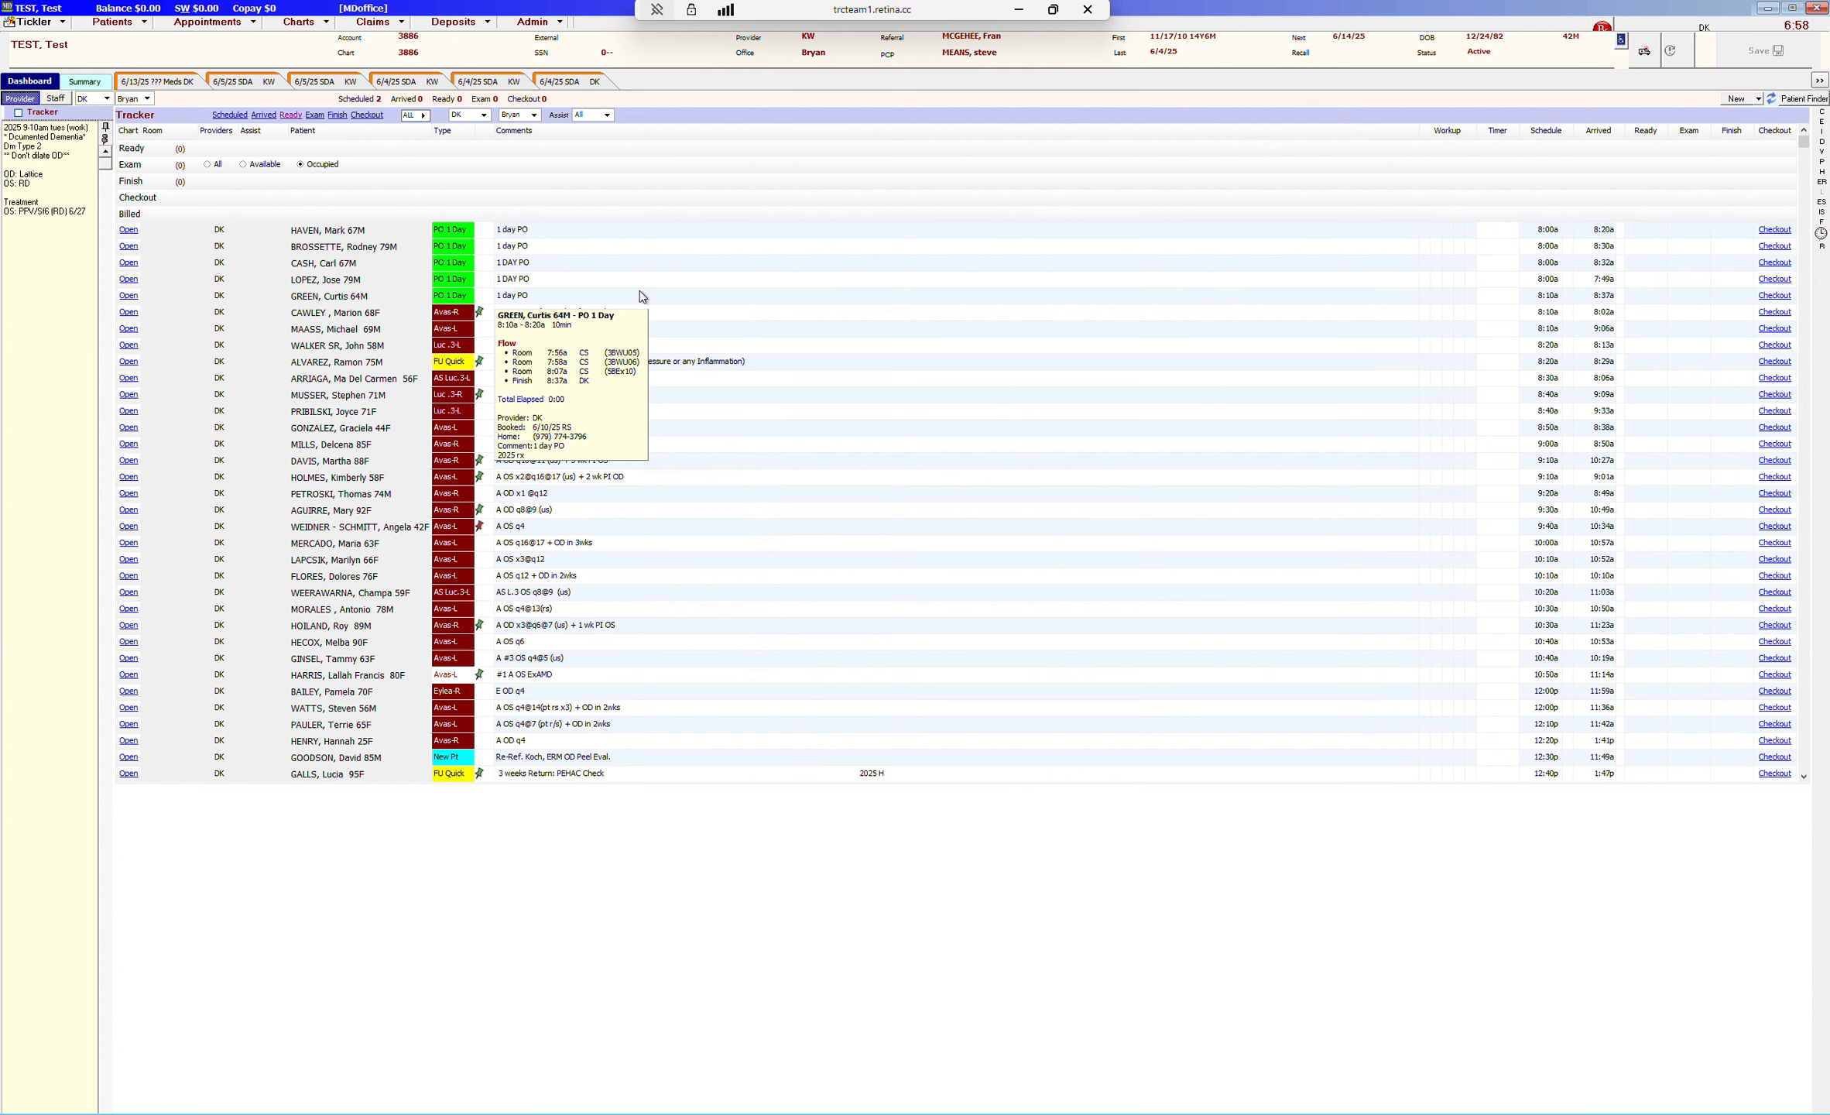
mouse_move(608, 246)
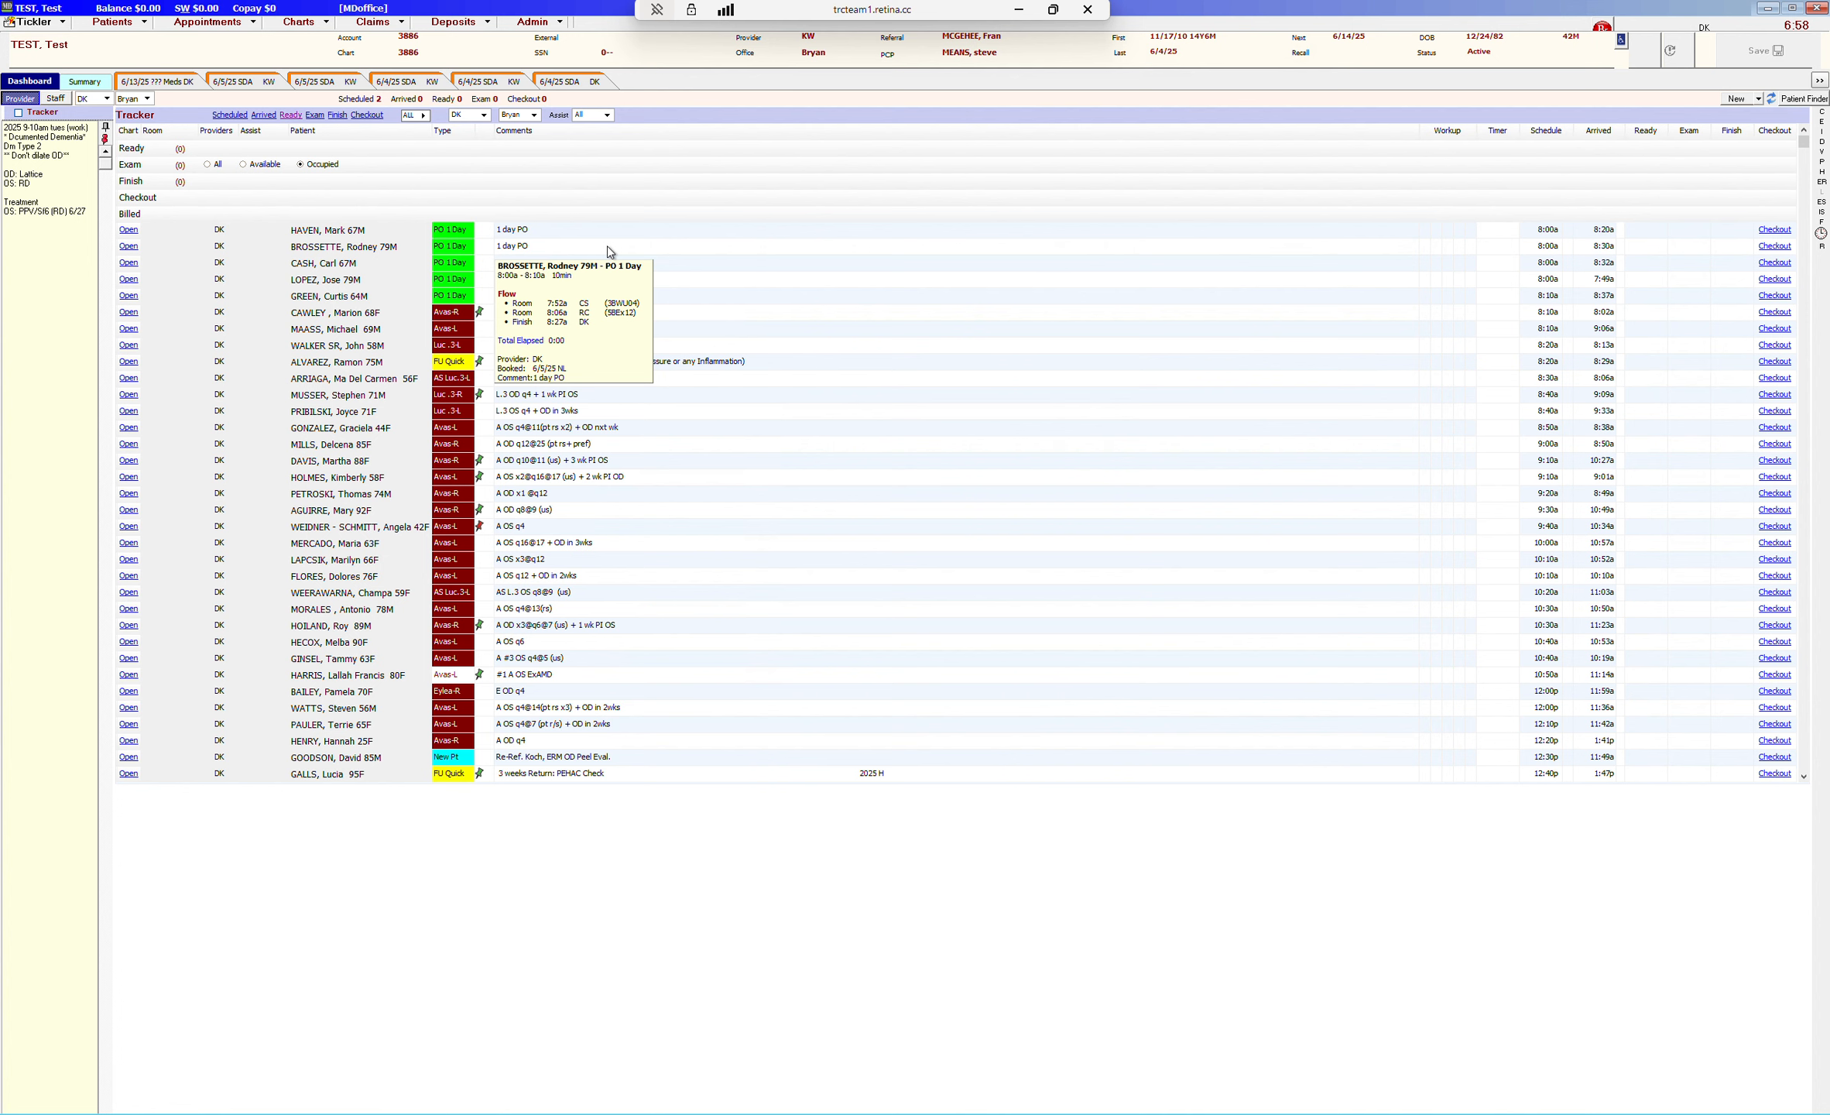